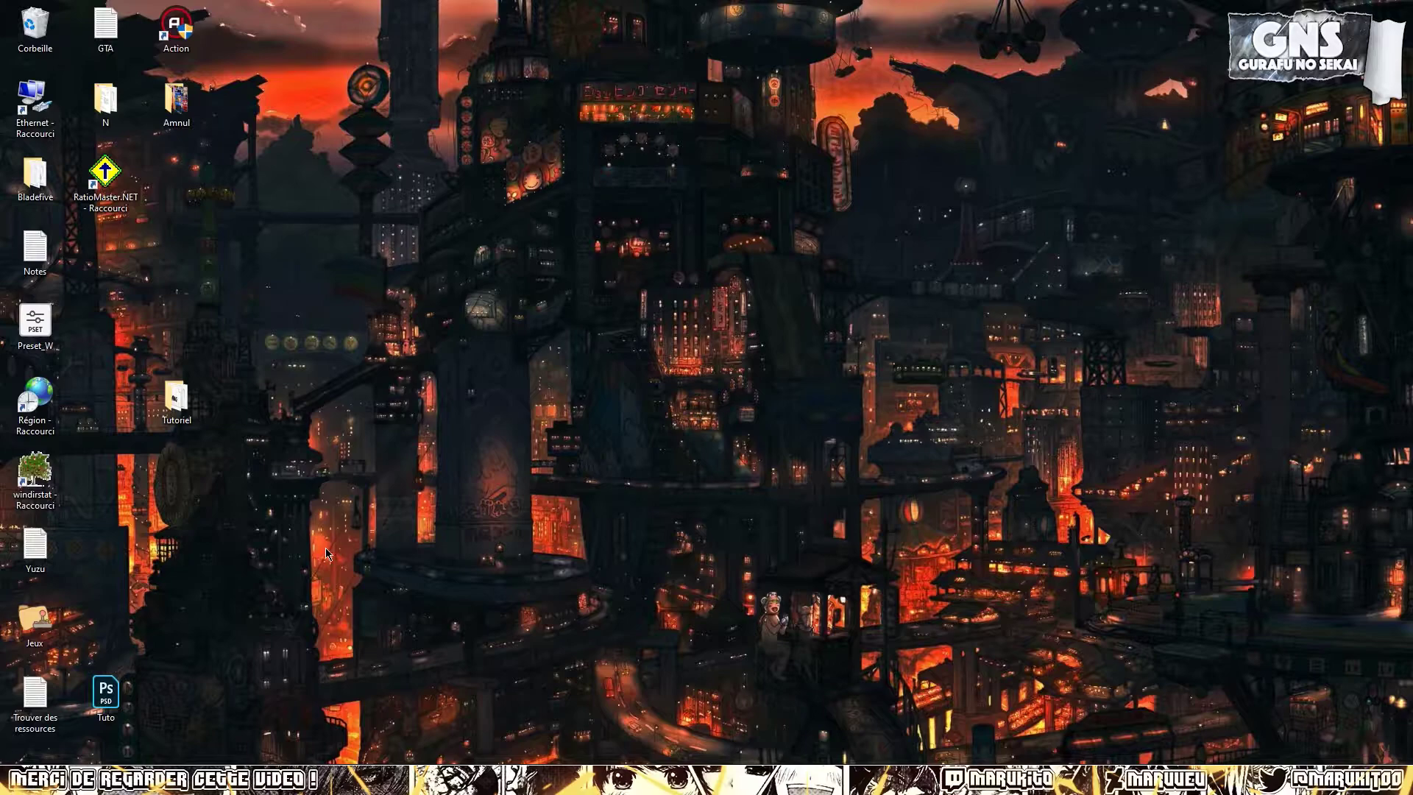
Open the Tutoriel folder on the desktop
{"action": "double_click", "coordinate": [176, 398]}
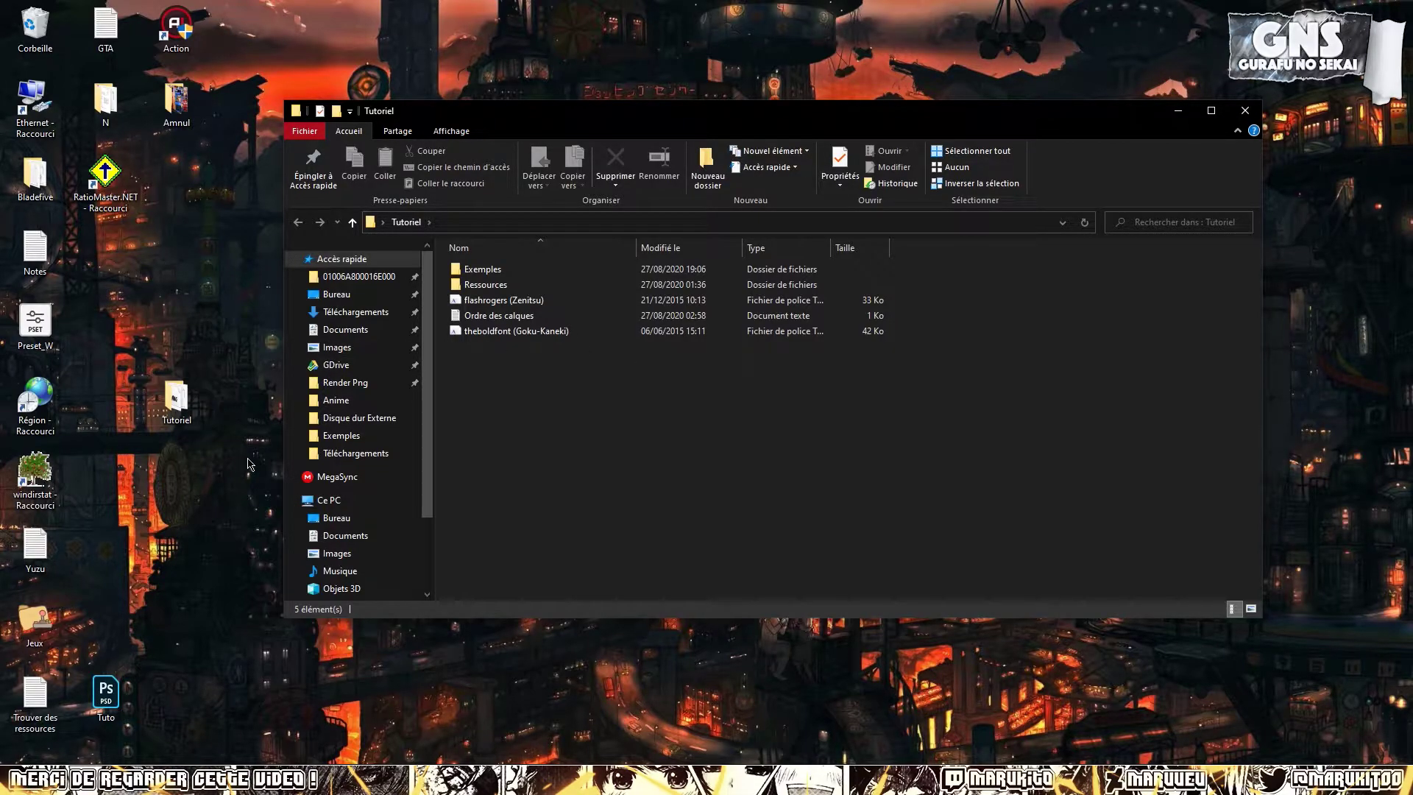
{"action": "left_click", "coordinate": [176, 399]}
{"action": "right_click", "coordinate": [176, 398]}
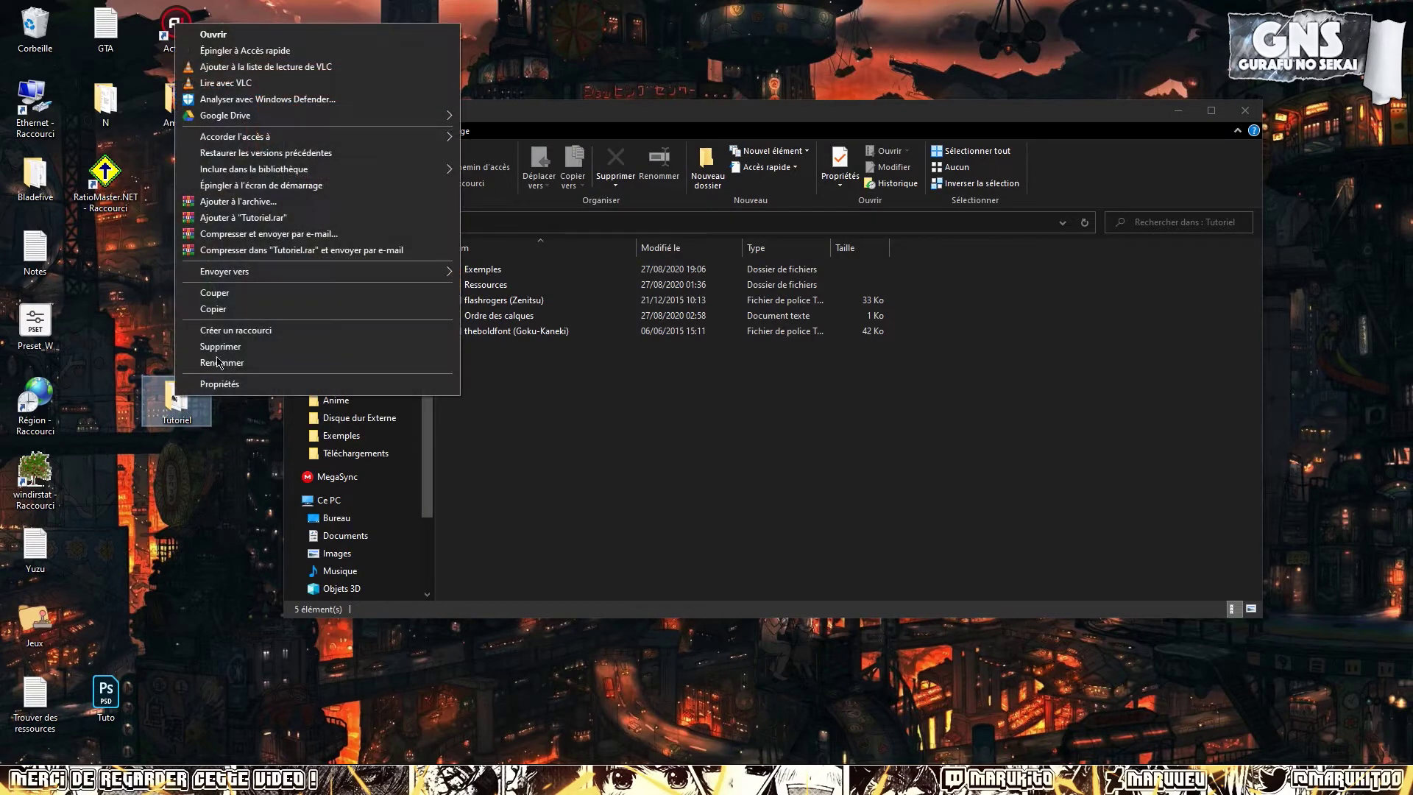
{"action": "left_click", "coordinate": [726, 457]}
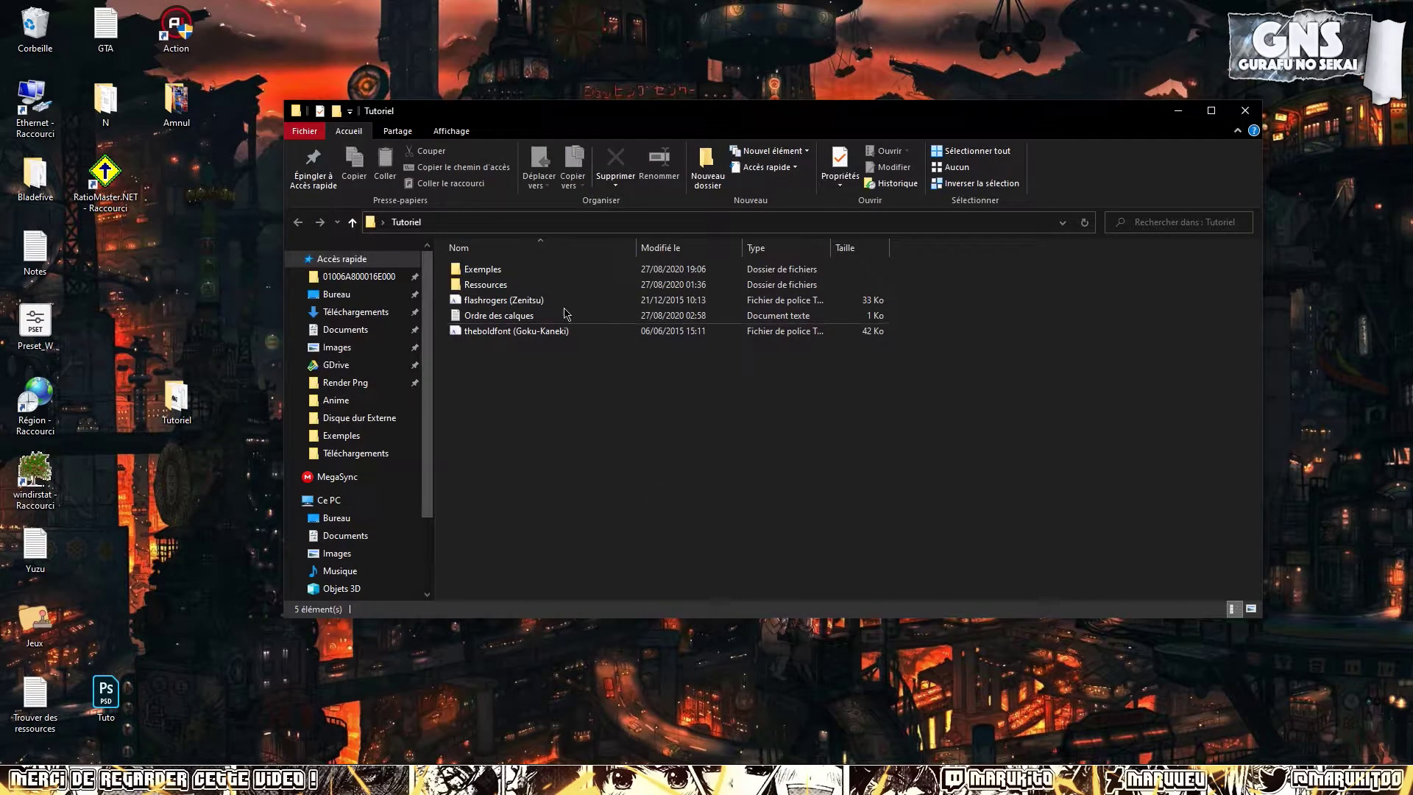
Open the Goku image in the Exemples folder and browse through the sample logos
{"action": "double_click", "coordinate": [495, 271]}
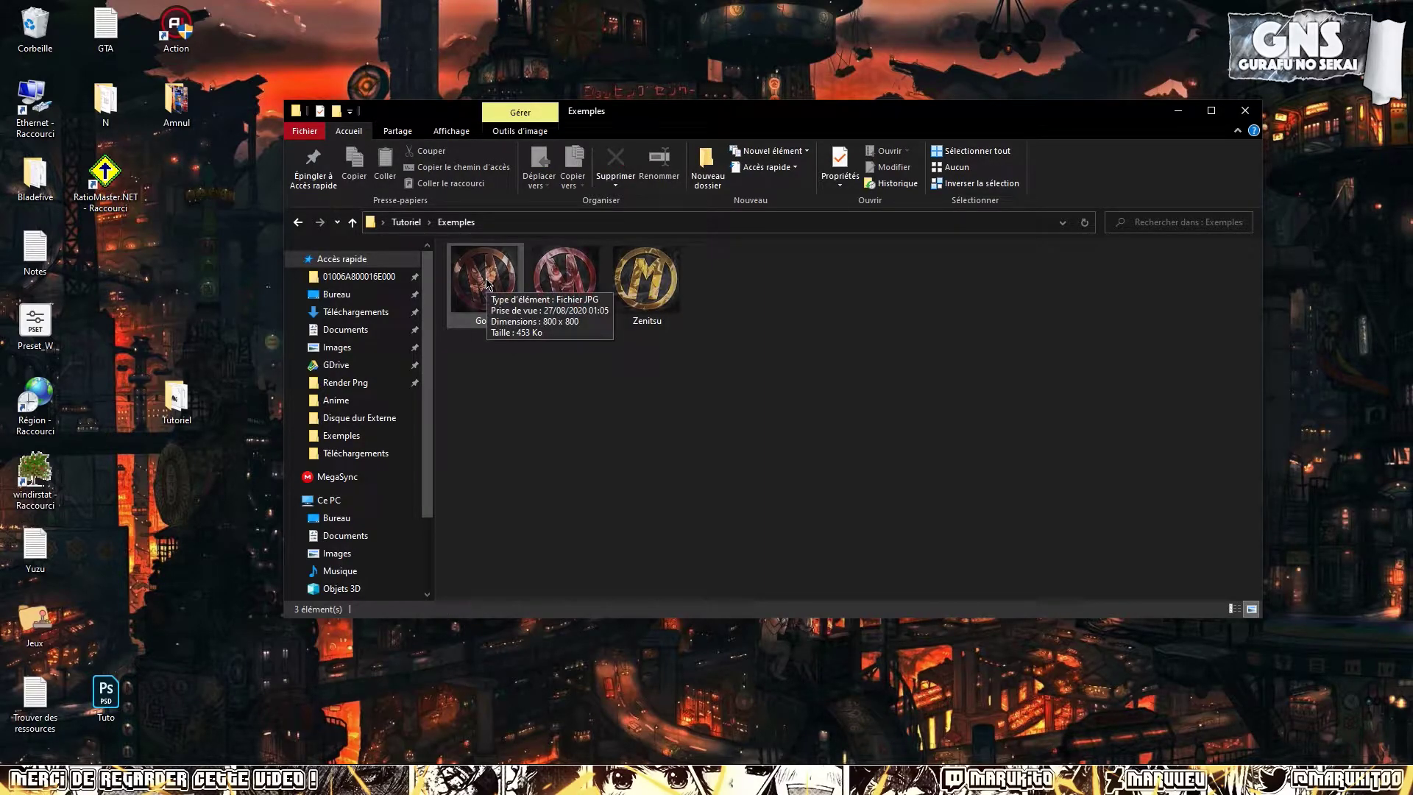
{"action": "double_click", "coordinate": [486, 283]}
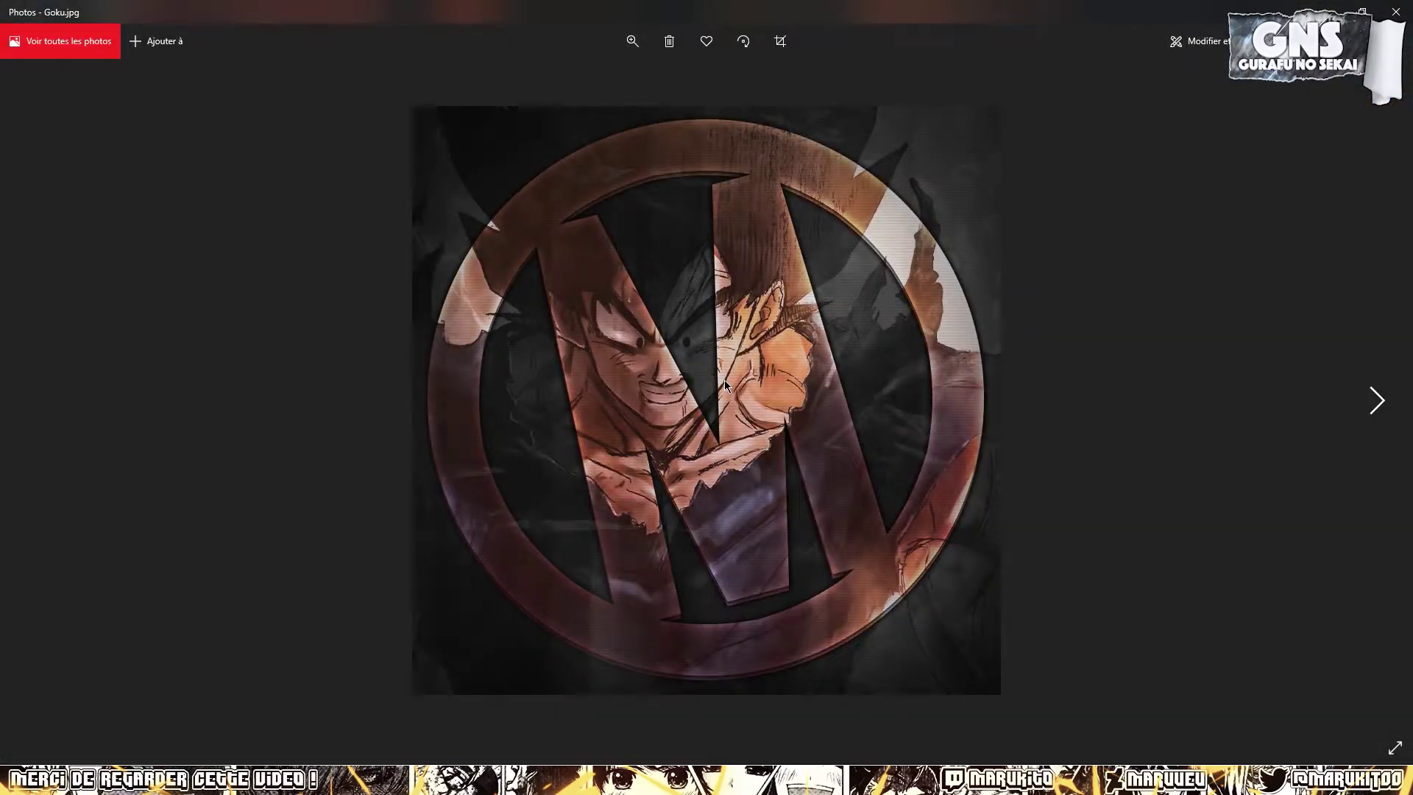
{"action": "key", "text": "Right"}
{"action": "key", "text": "Left"}
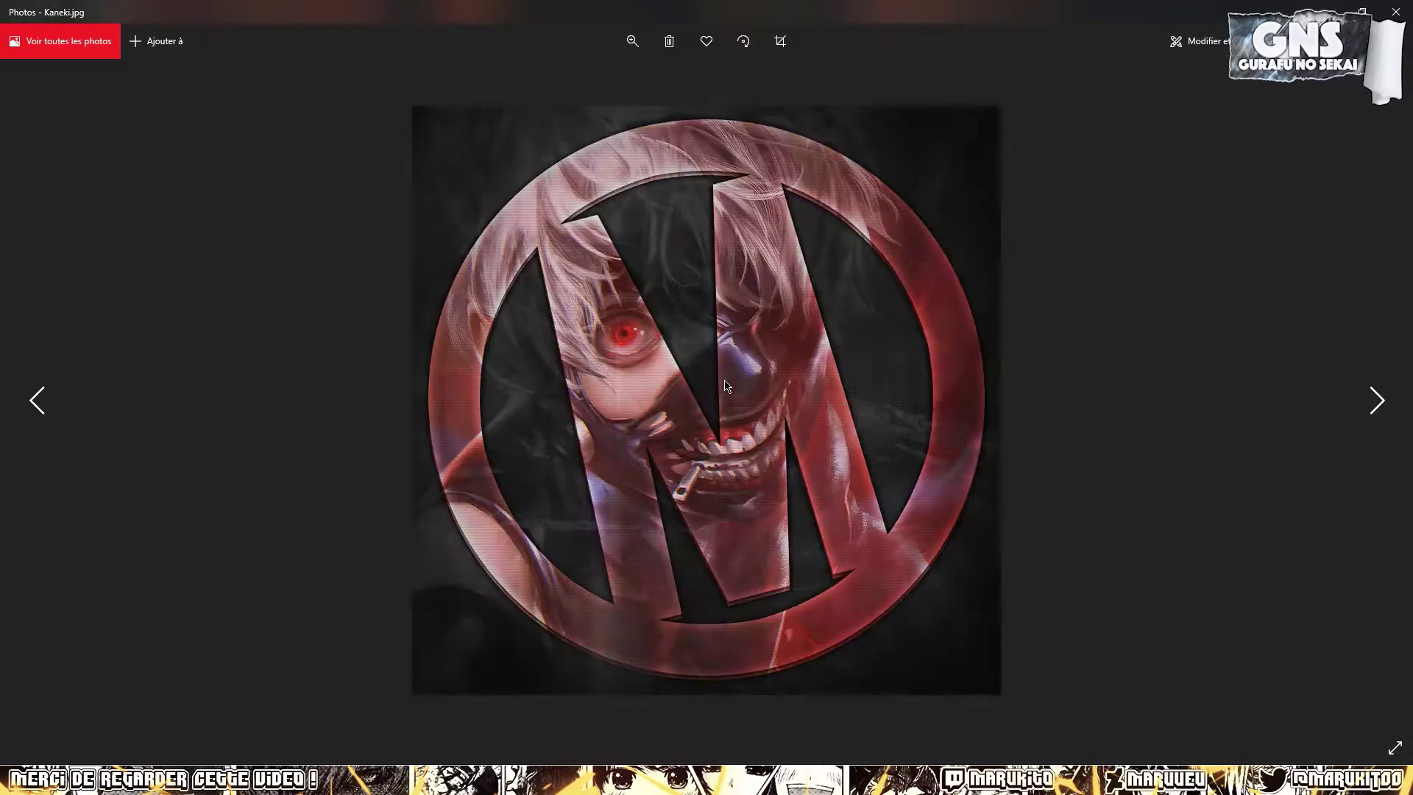
{"action": "key", "text": "Left"}
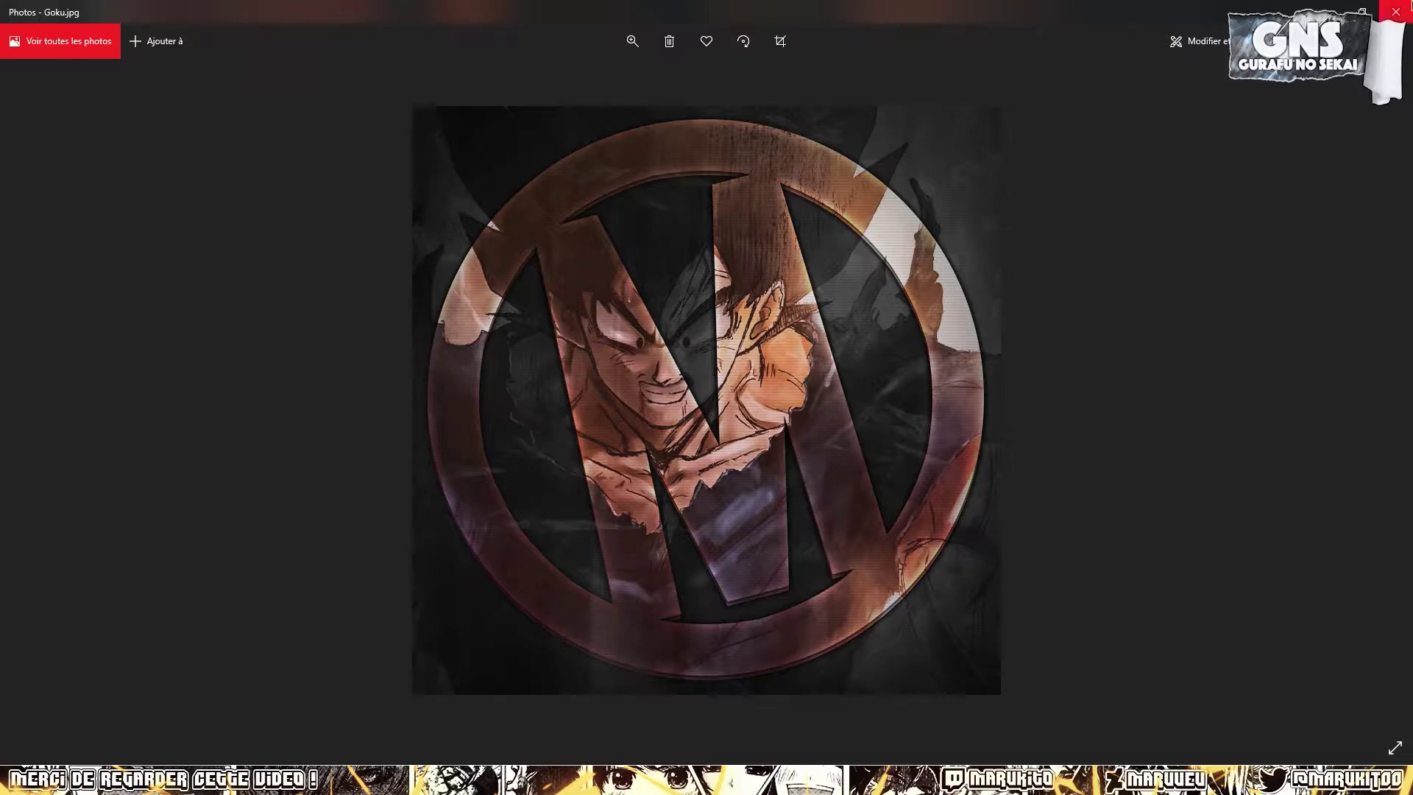
Close the image viewer, return to the Tutoriel folder and look over the flashrogers and theboldfont font files
{"action": "left_click", "coordinate": [1396, 12]}
{"action": "left_click", "coordinate": [406, 222]}
{"action": "left_click", "coordinate": [482, 302]}
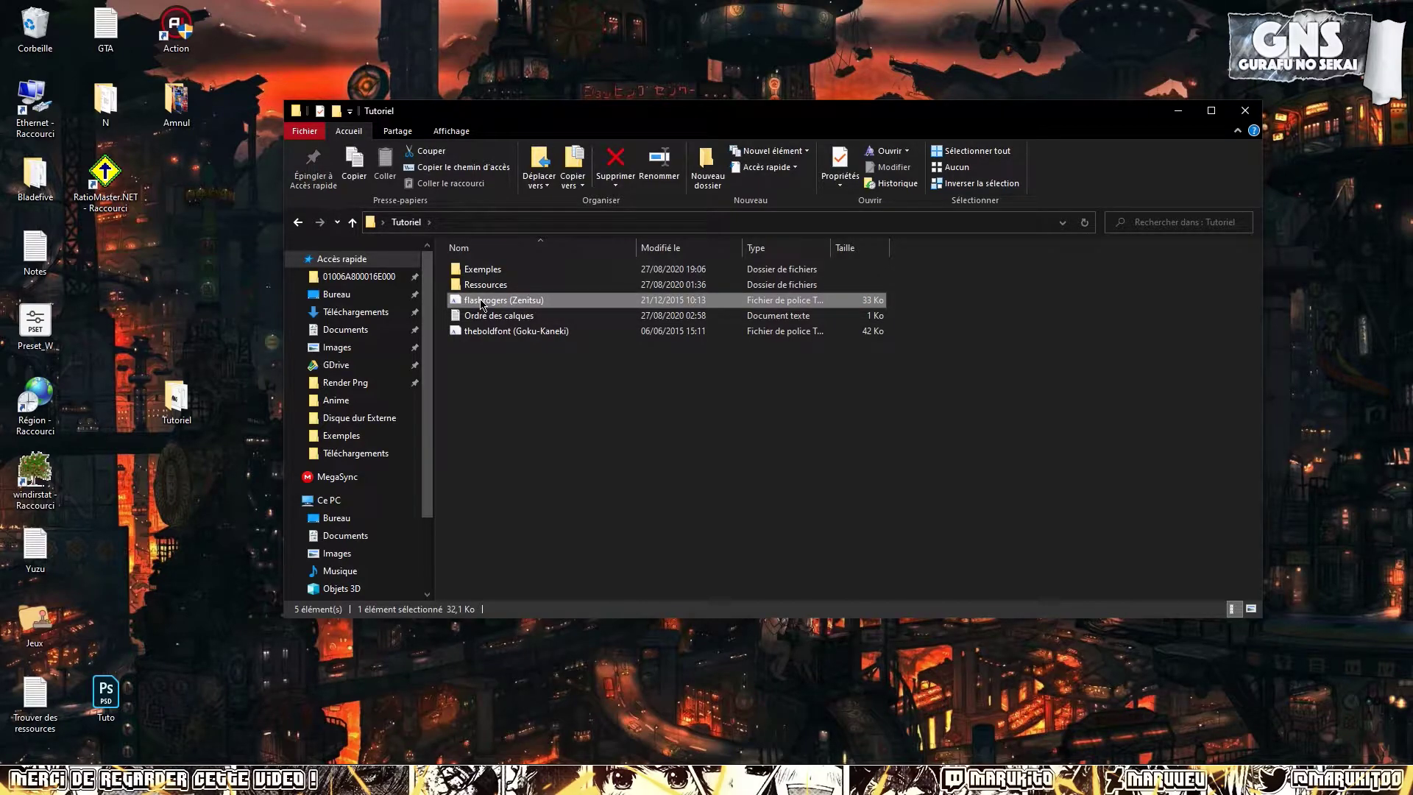
{"action": "right_click", "coordinate": [482, 302]}
{"action": "left_click", "coordinate": [723, 343]}
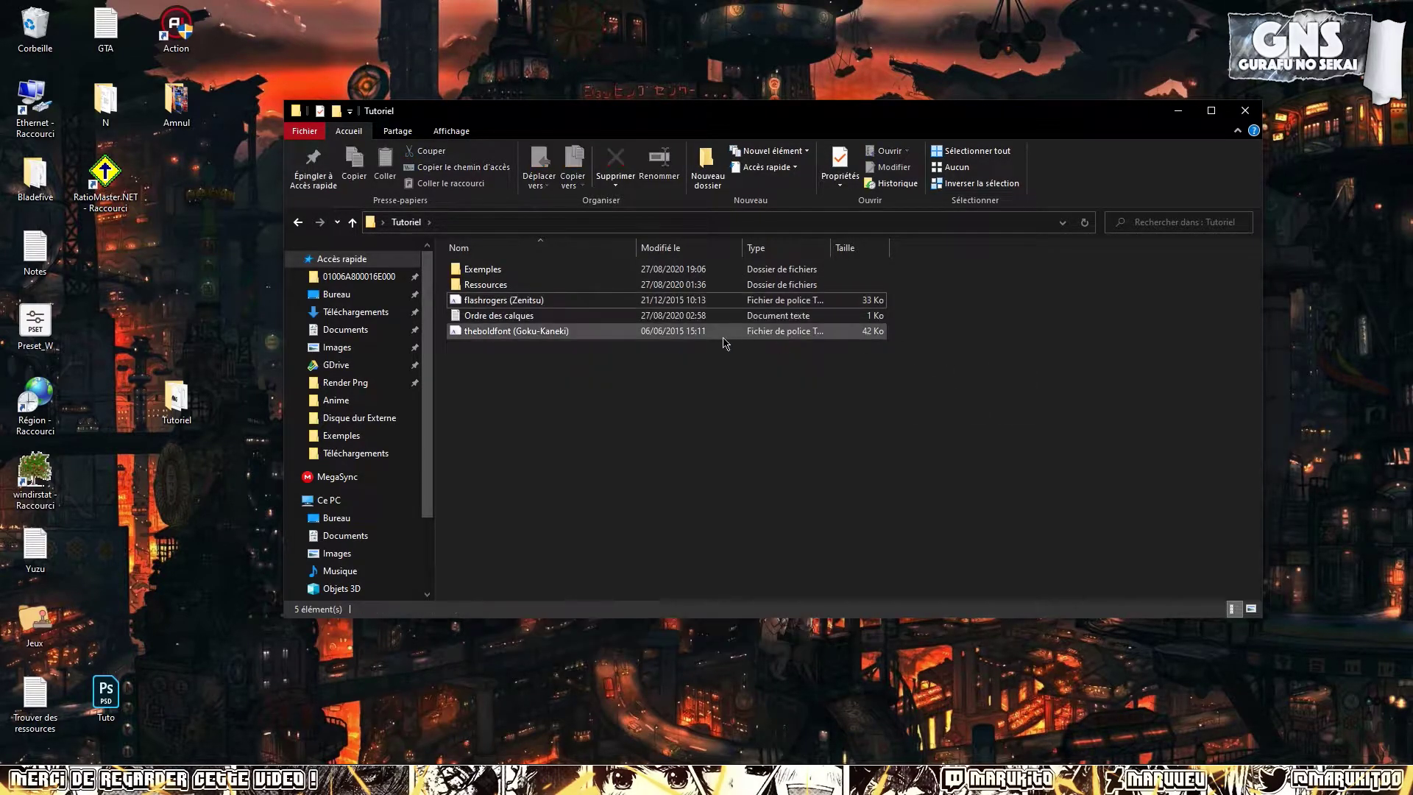
{"action": "right_click", "coordinate": [722, 332]}
{"action": "left_click", "coordinate": [555, 404]}
{"action": "left_click", "coordinate": [518, 303]}
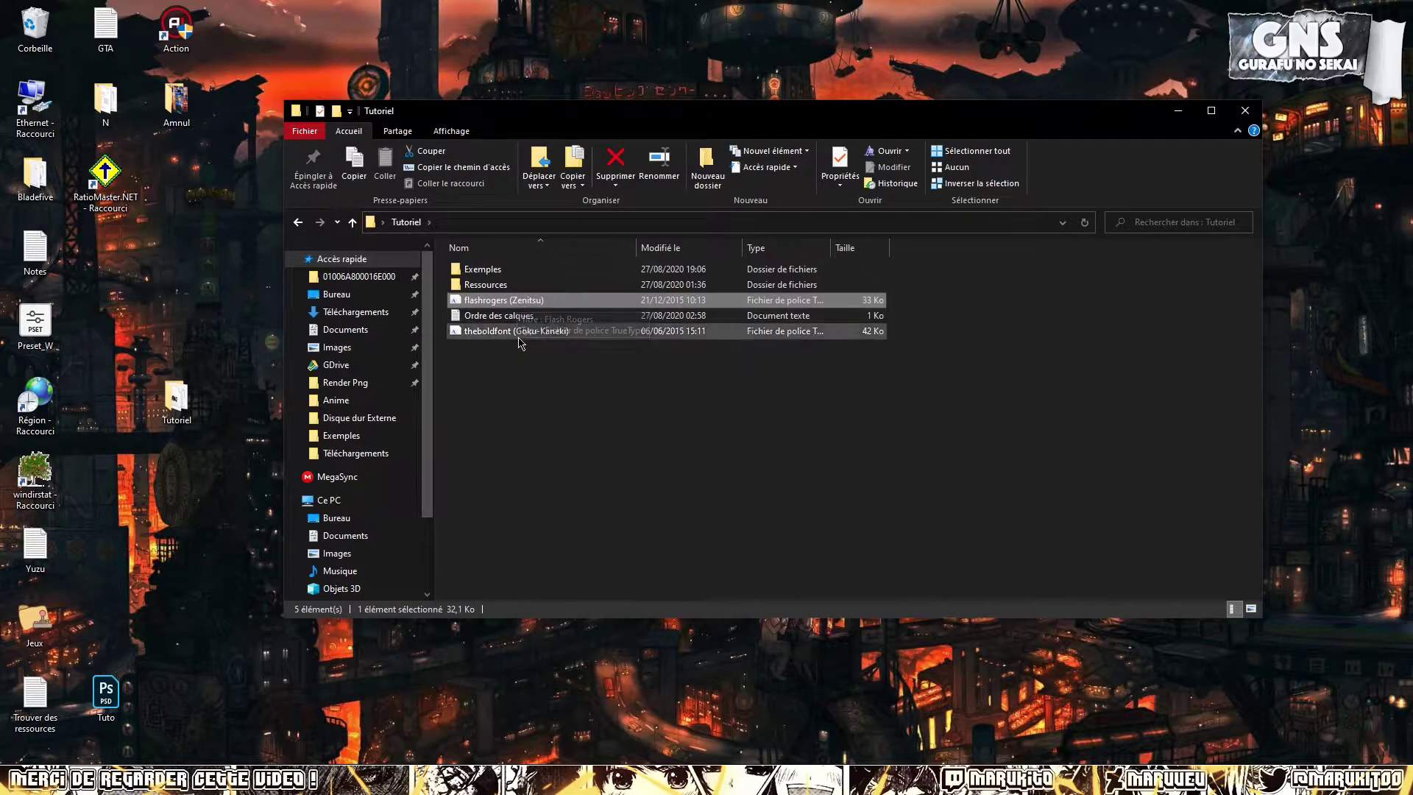
{"action": "left_click", "coordinate": [585, 372]}
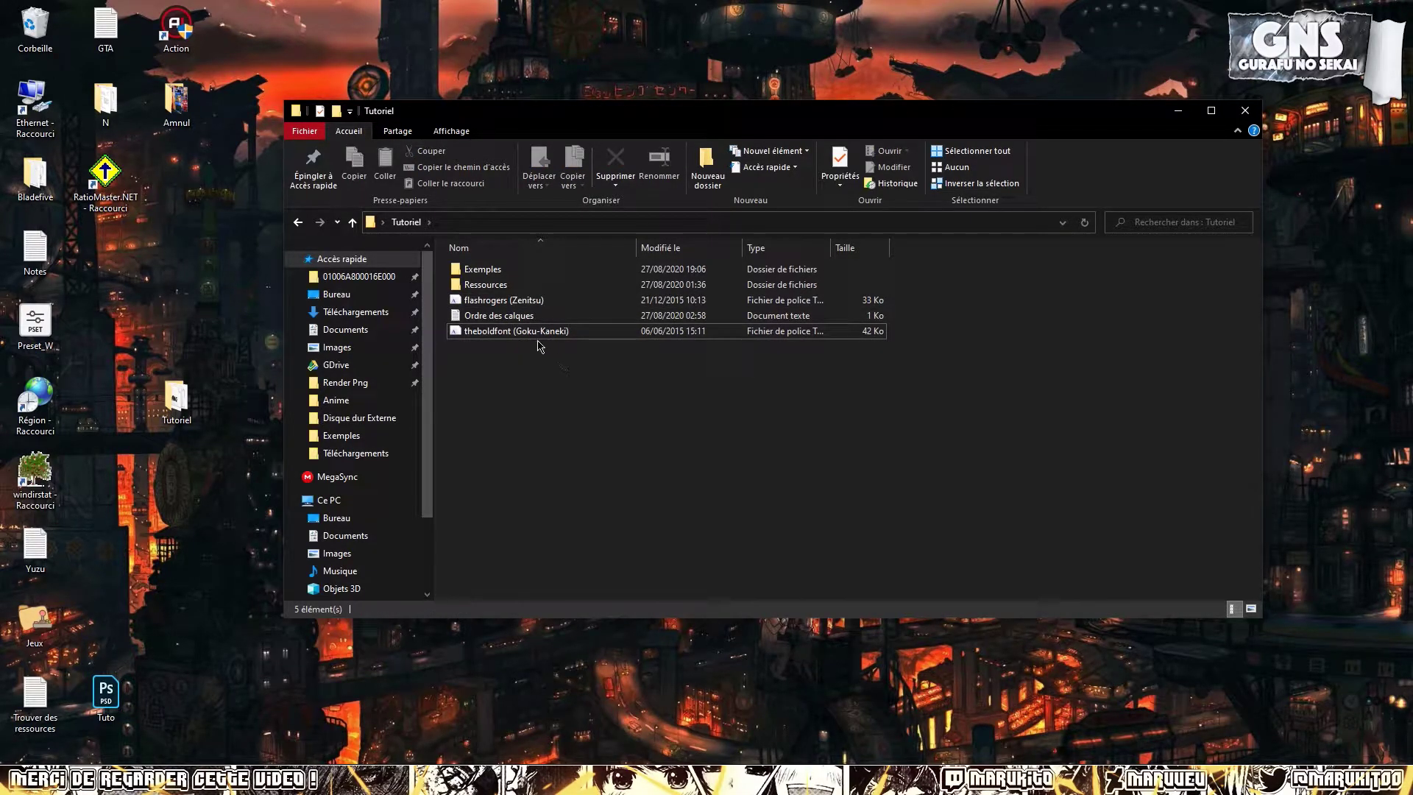
{"action": "left_click", "coordinate": [499, 270]}
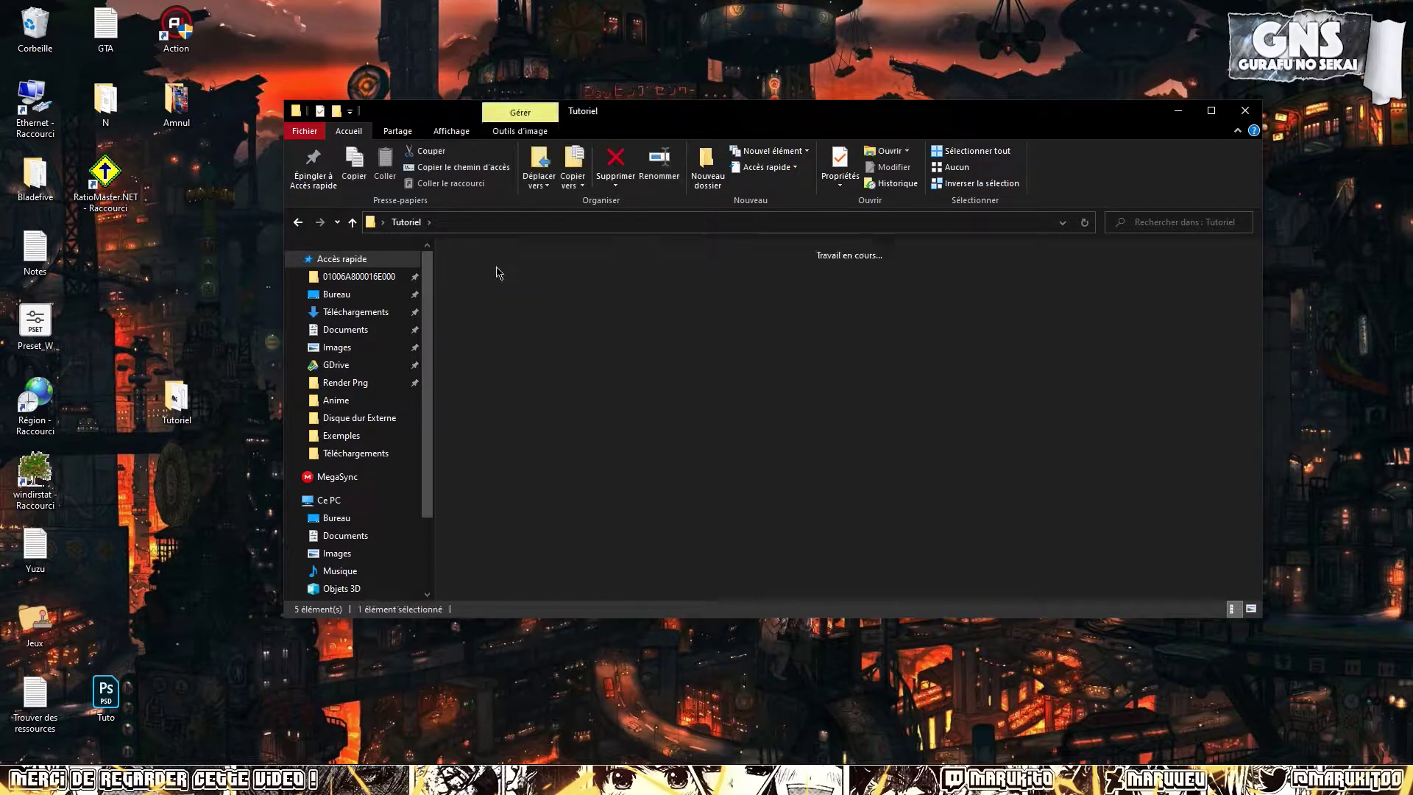
{"action": "double_click", "coordinate": [499, 272]}
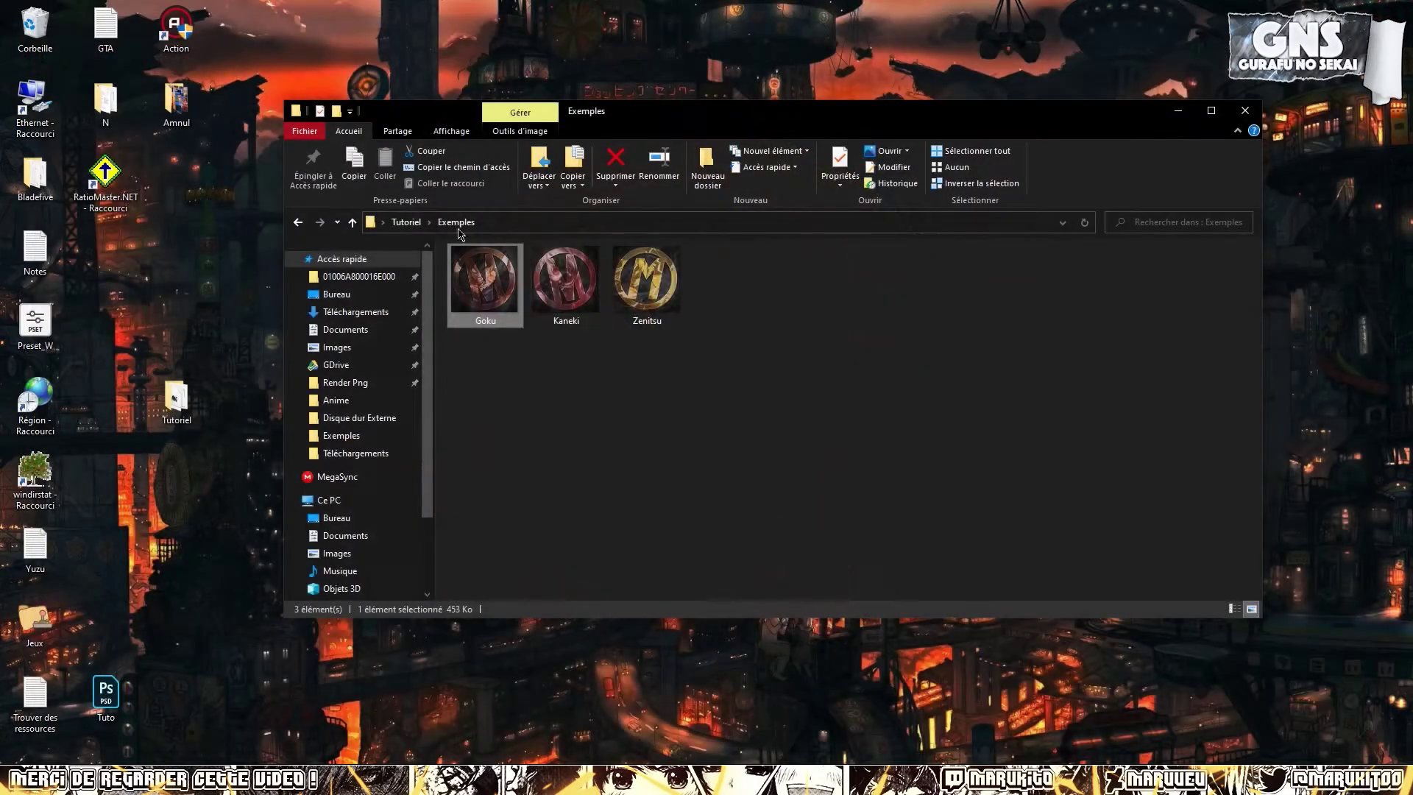
{"action": "left_click", "coordinate": [407, 224]}
{"action": "left_click", "coordinate": [506, 333]}
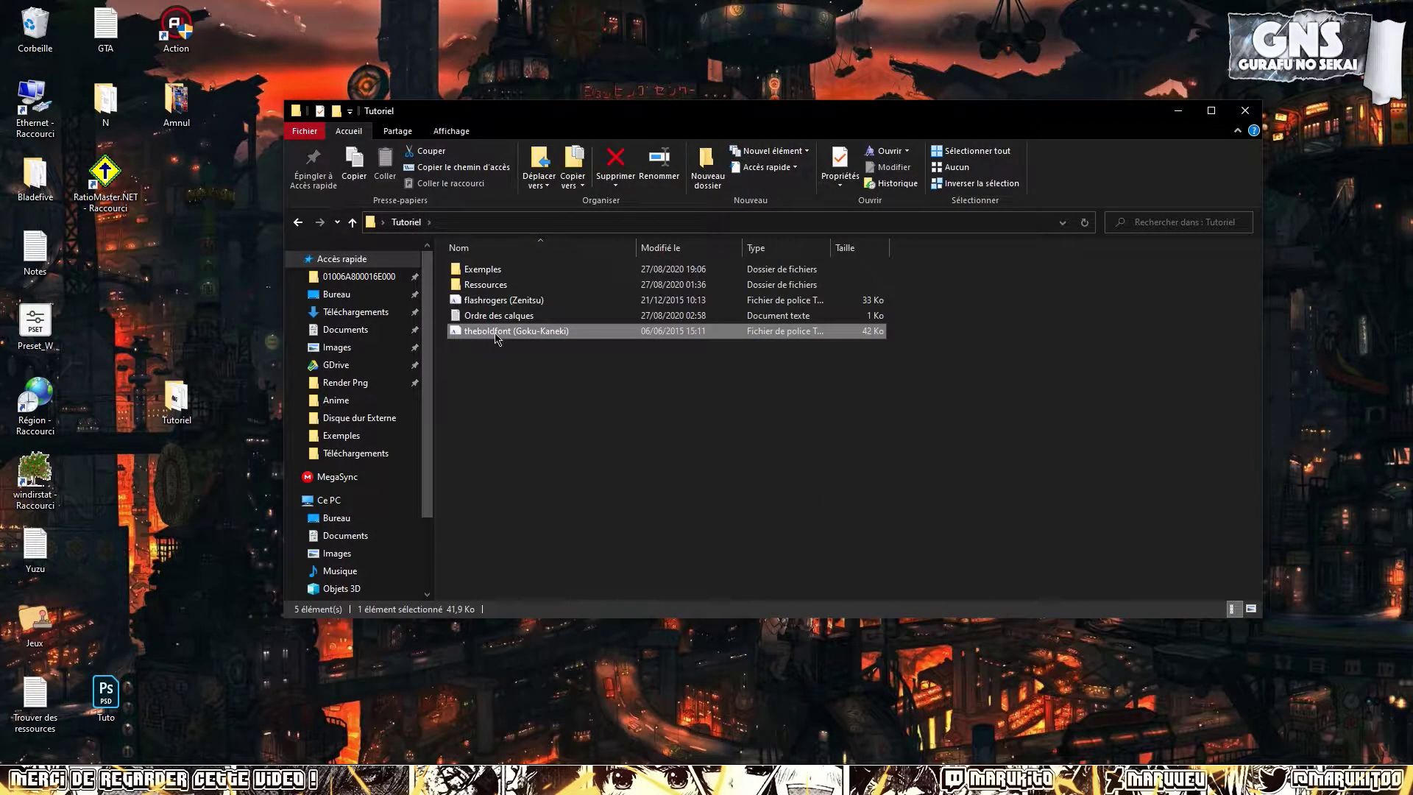
Open the Ordre des calques text file and shrink its window to fit the layer list
{"action": "double_click", "coordinate": [495, 315]}
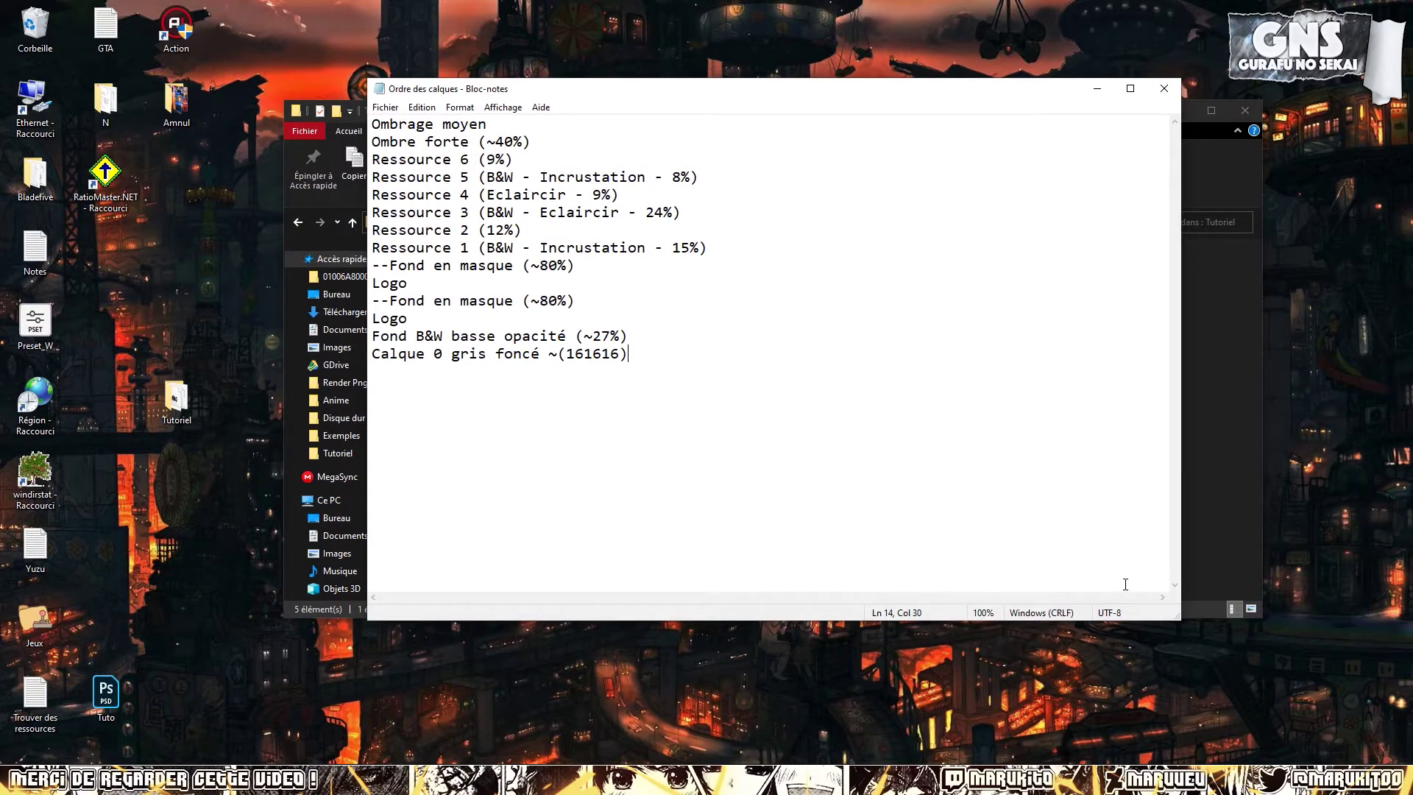
{"action": "left_click_drag", "start_coordinate": [1180, 618], "coordinate": [753, 420]}
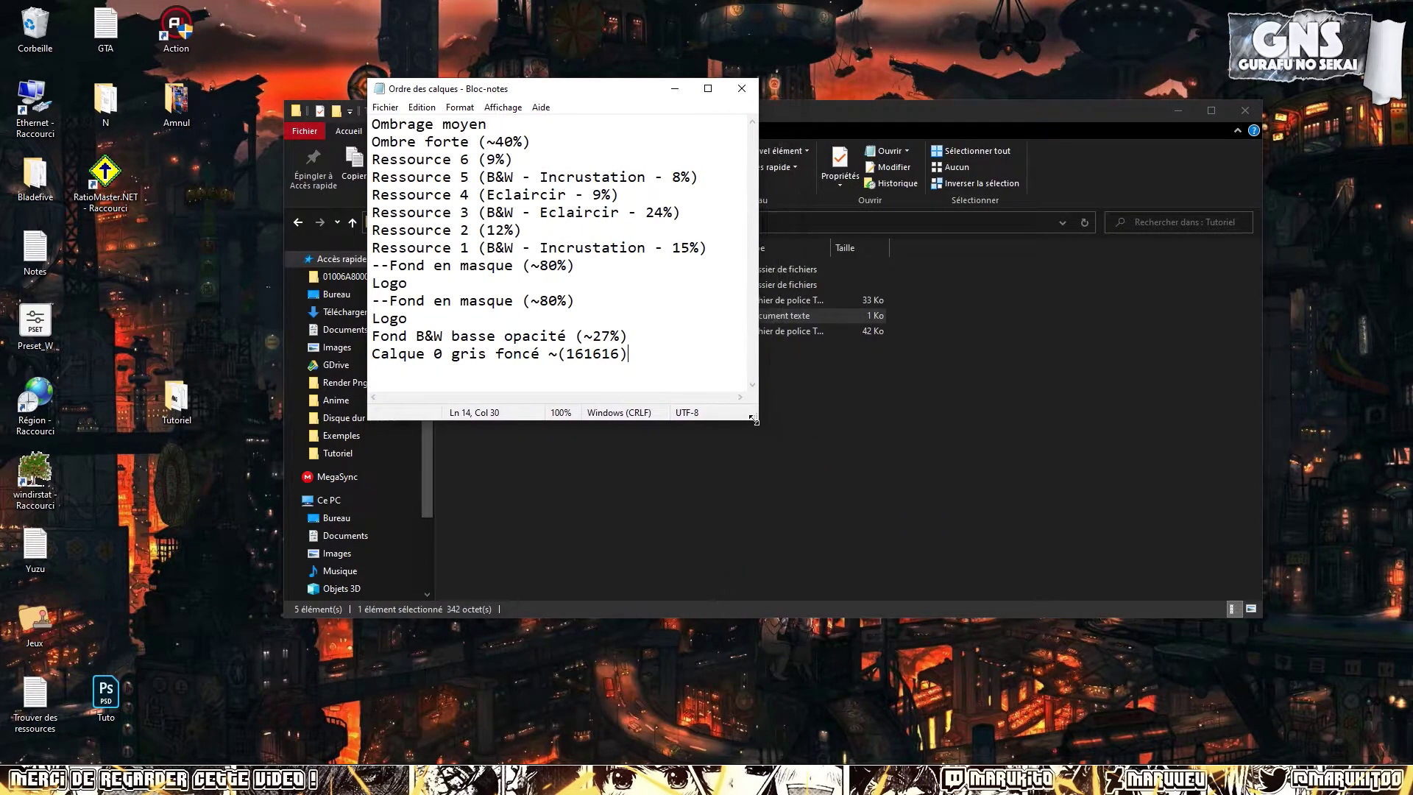
Look through the texture images in the Ressources folder and the background images in its Fonds subfolder
{"action": "left_click", "coordinate": [498, 274]}
{"action": "double_click", "coordinate": [498, 274]}
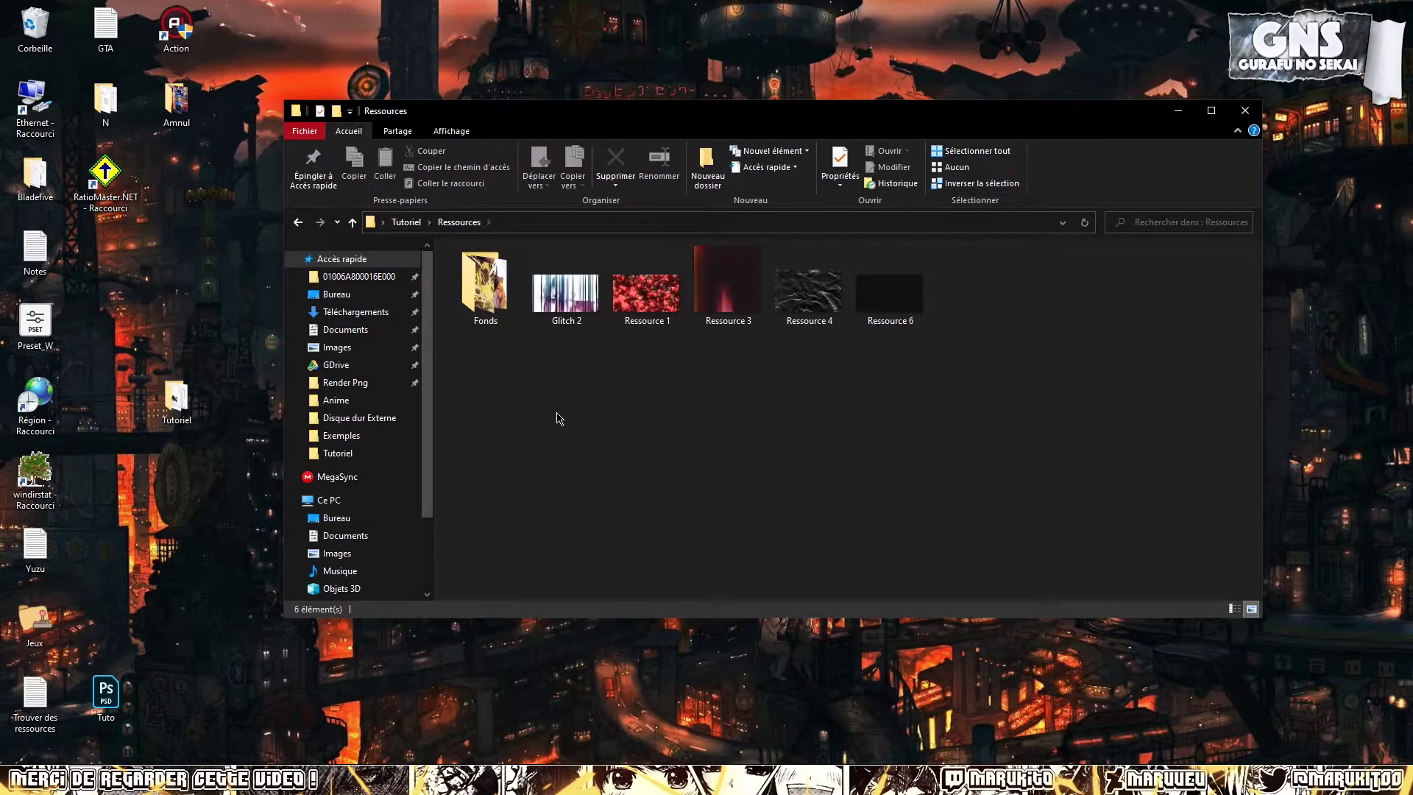
{"action": "left_click_drag", "start_coordinate": [549, 418], "coordinate": [883, 426]}
{"action": "left_click", "coordinate": [565, 296]}
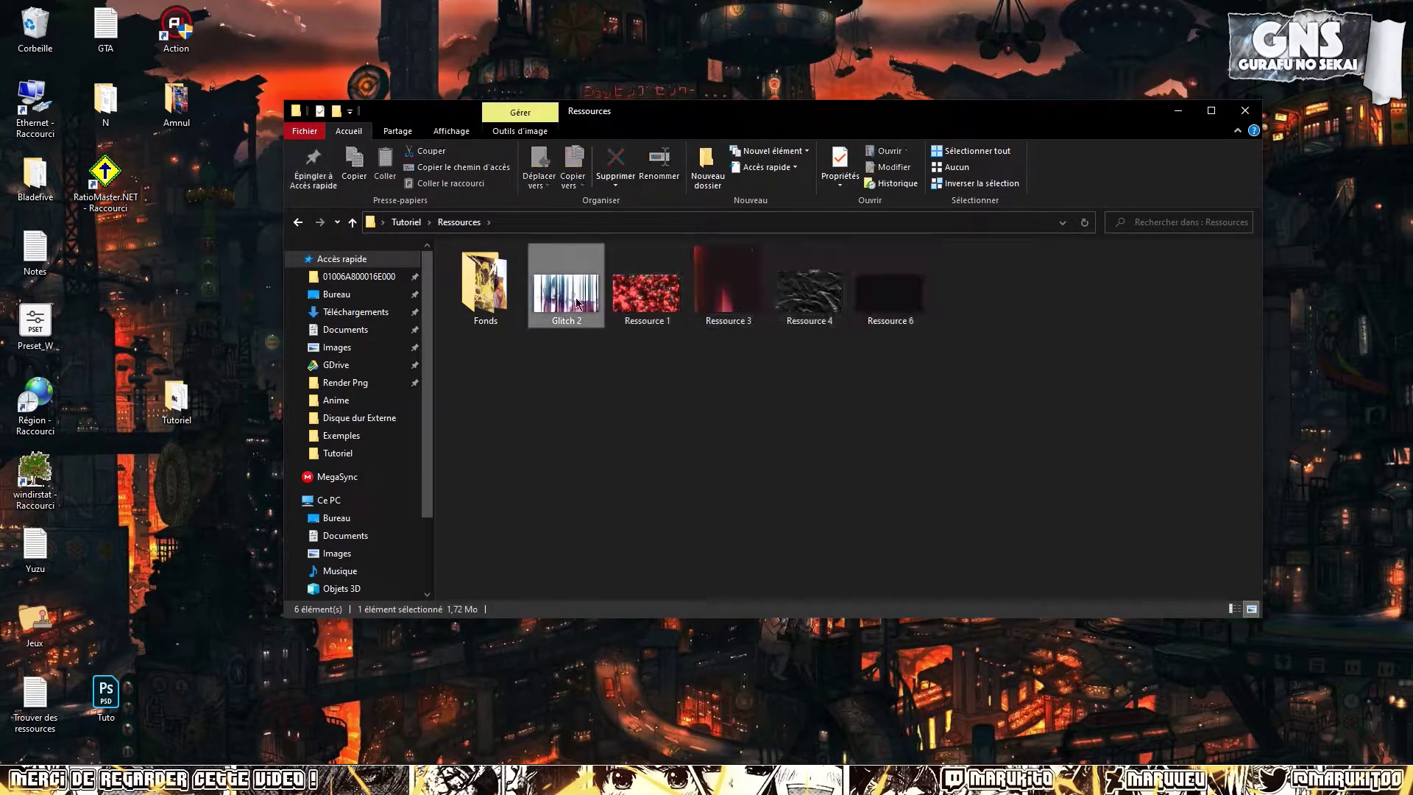
{"action": "double_click", "coordinate": [484, 287]}
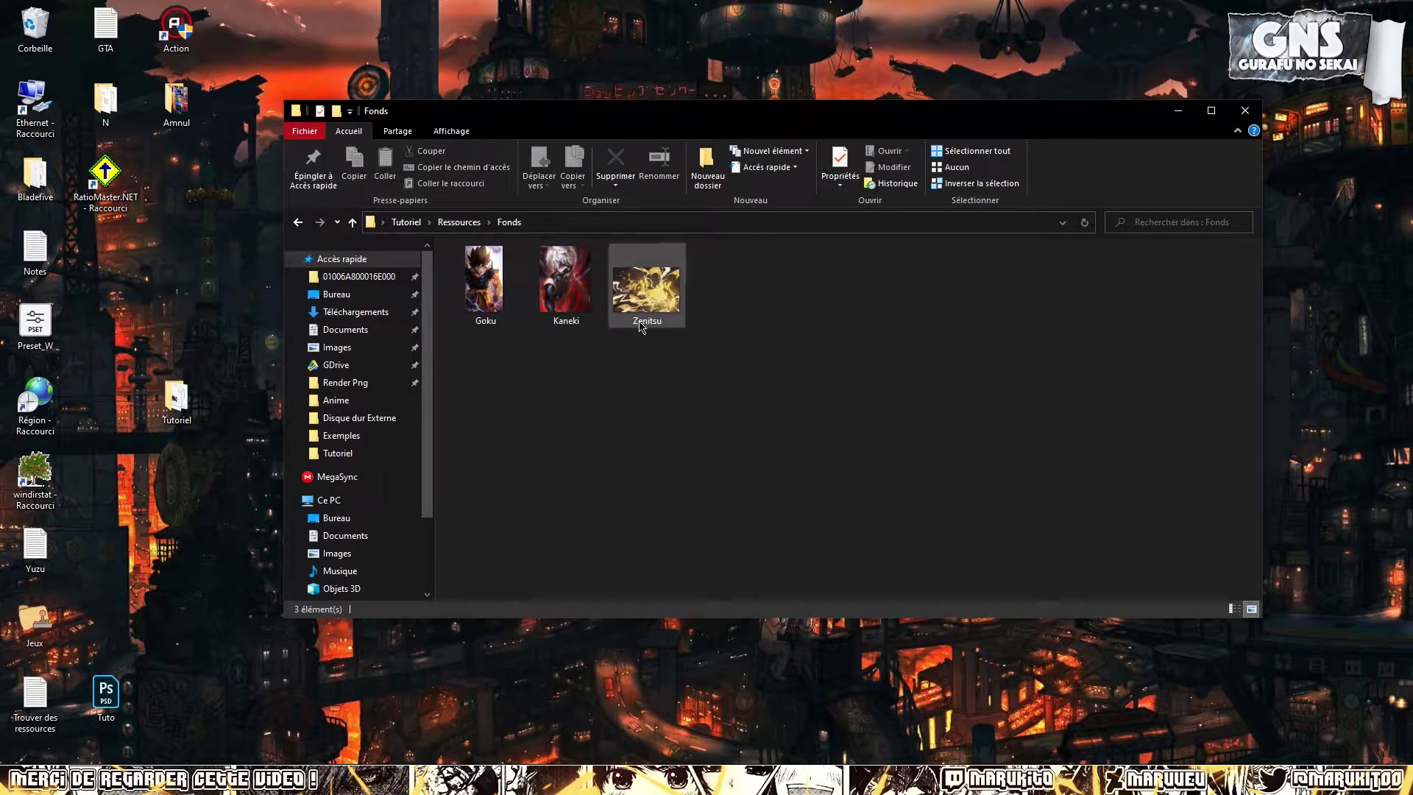
{"action": "left_click", "coordinate": [651, 300]}
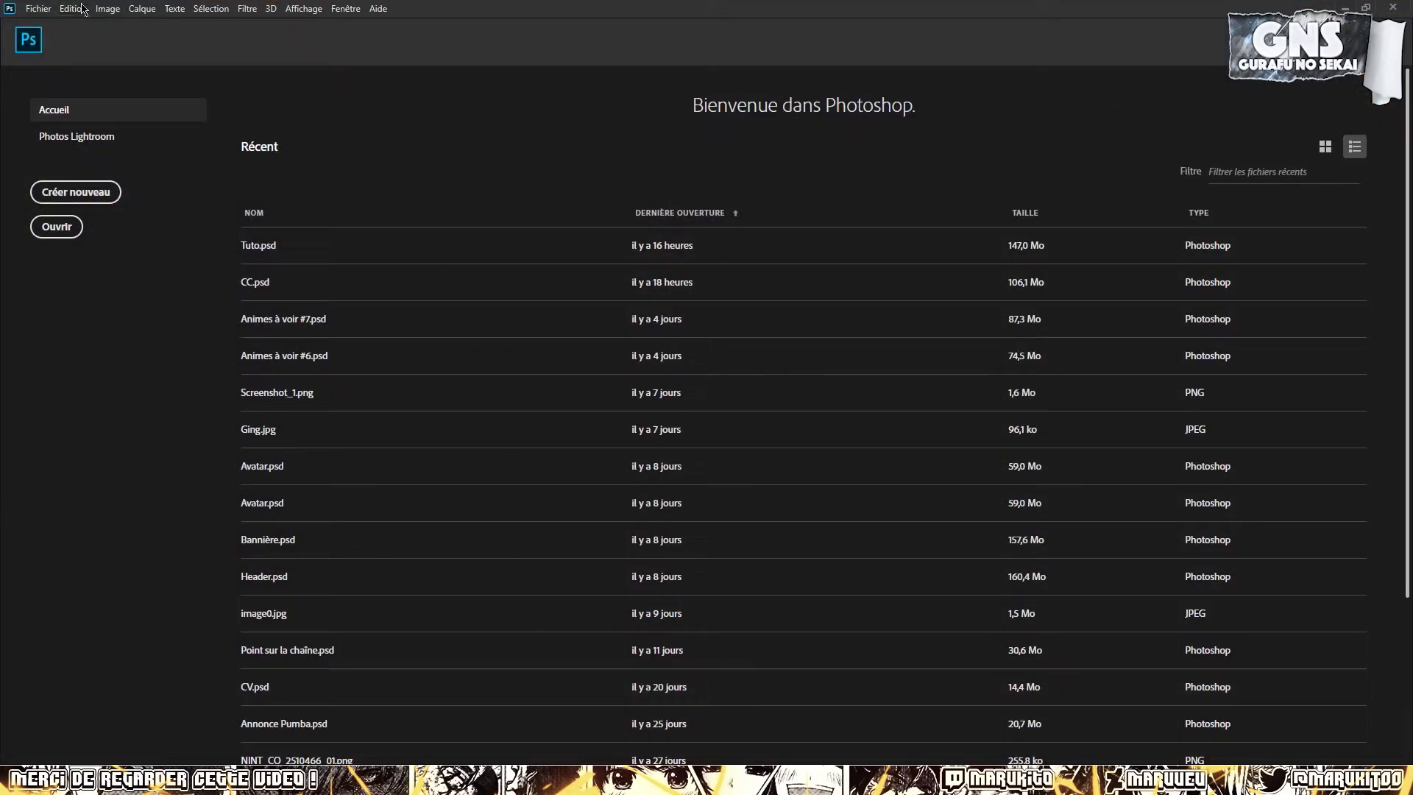
In Photoshop, create an 800 x 800 px document at 72 pixels/inch named Tutoriel and unlock its background layer
{"action": "left_click", "coordinate": [38, 9]}
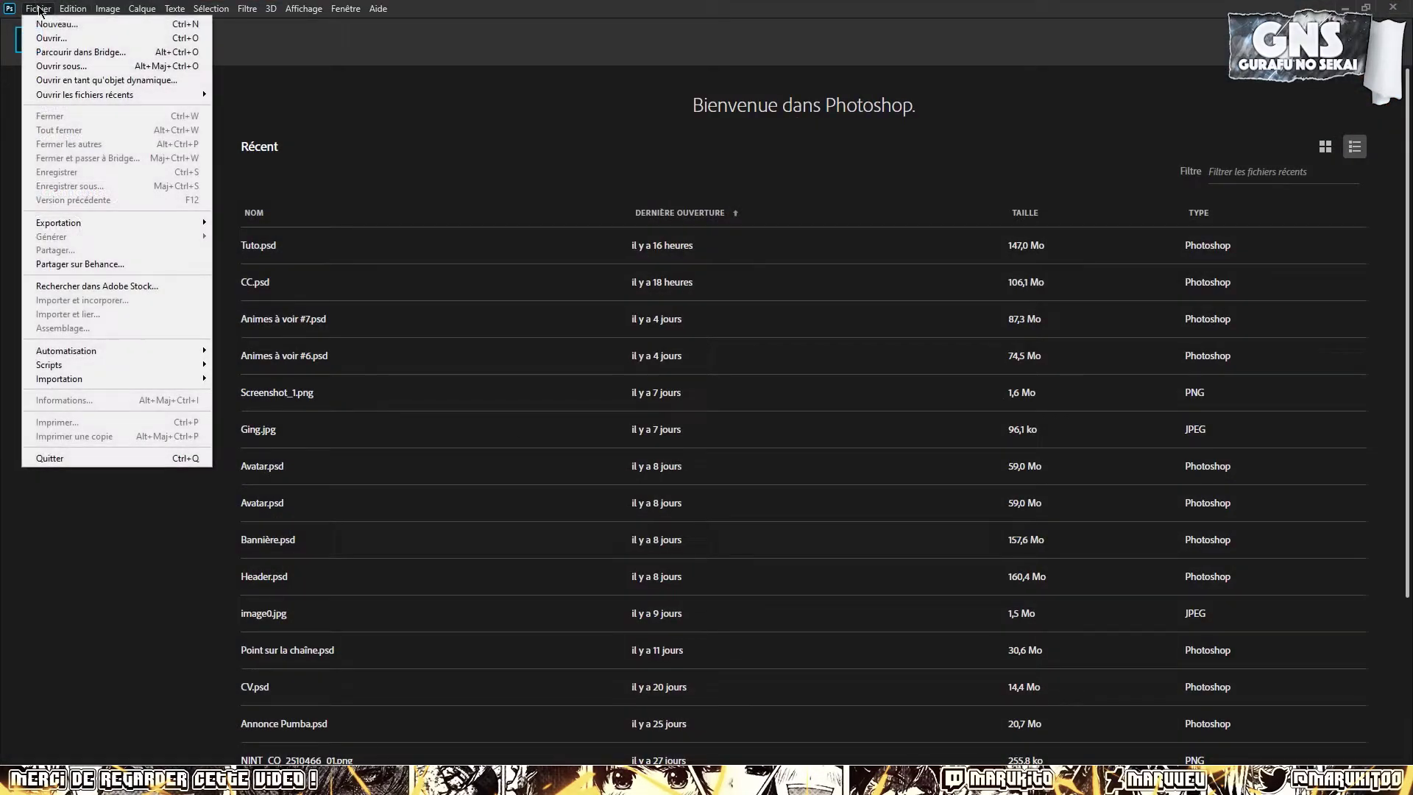
{"action": "left_click", "coordinate": [44, 23]}
{"action": "left_click_drag", "start_coordinate": [1008, 268], "coordinate": [903, 270]}
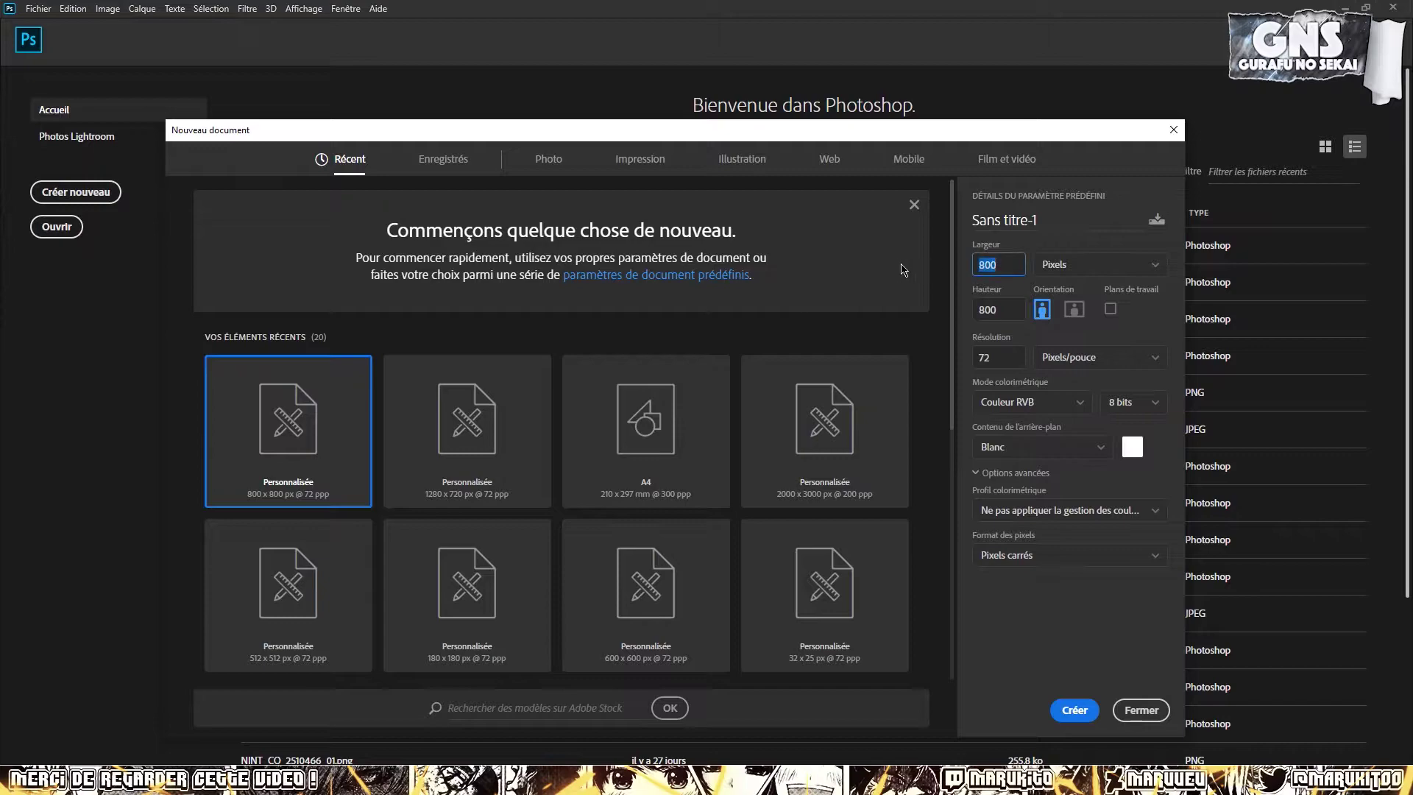
{"action": "left_click_drag", "start_coordinate": [1004, 309], "coordinate": [956, 316]}
{"action": "left_click_drag", "start_coordinate": [1007, 363], "coordinate": [947, 367]}
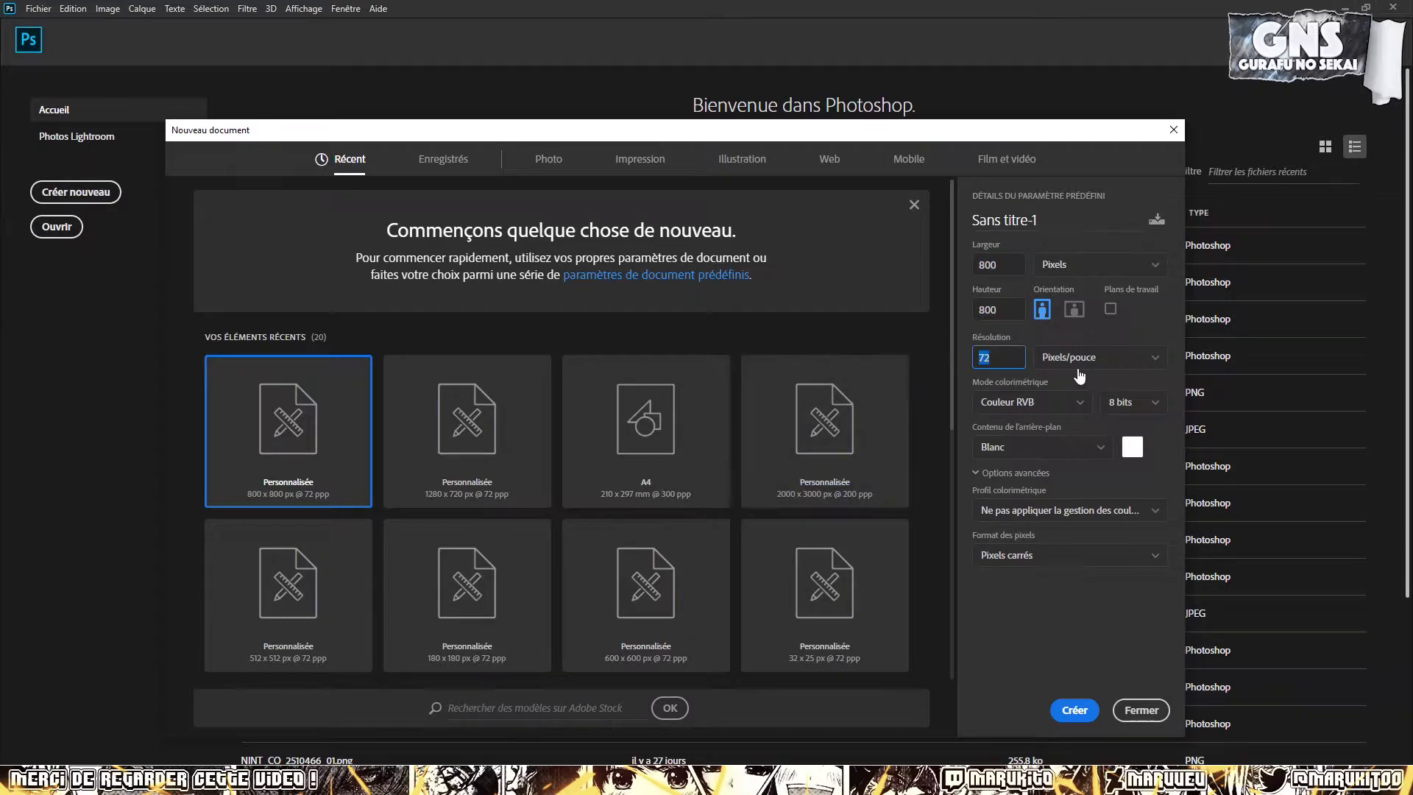
{"action": "left_click", "coordinate": [1004, 220]}
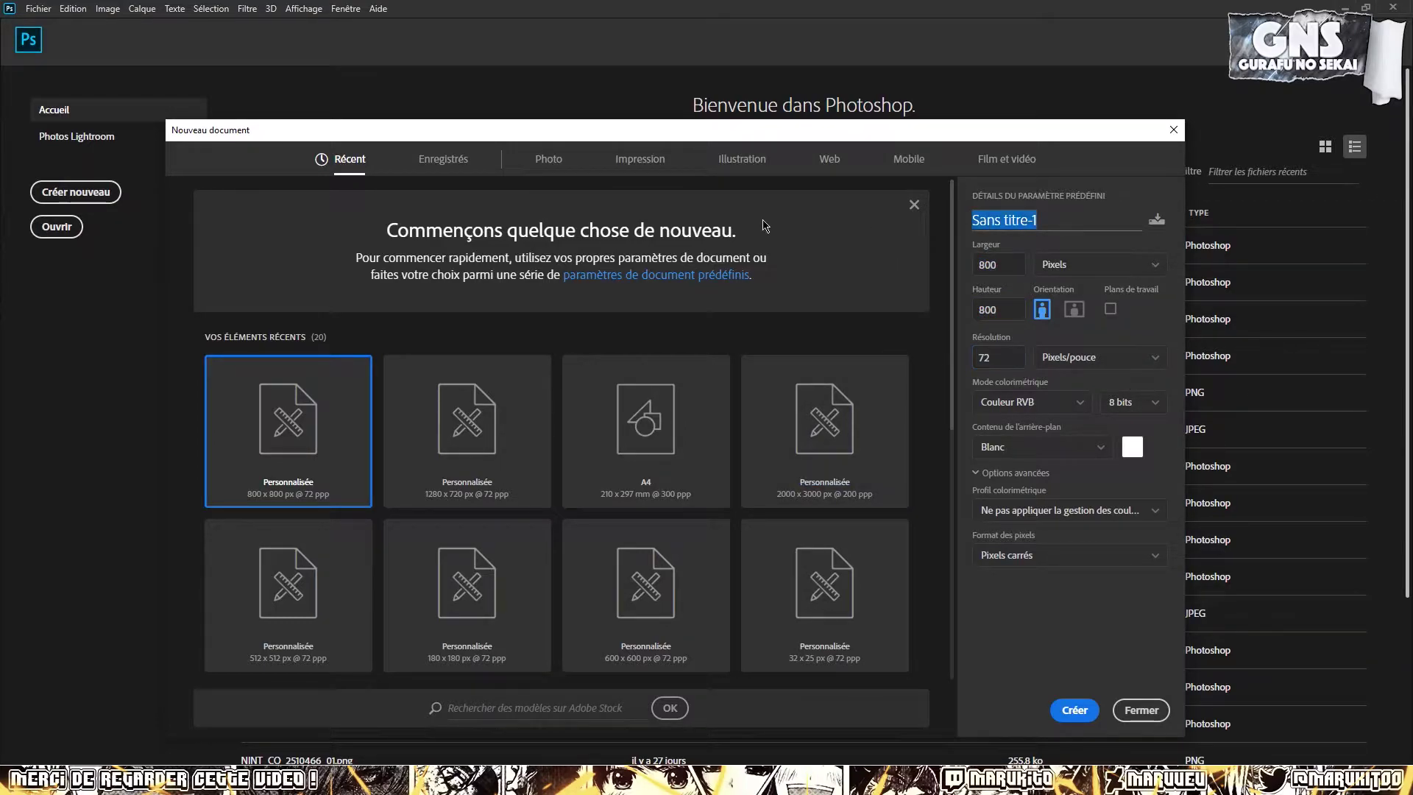
{"action": "type", "text": "Tutoriel"}
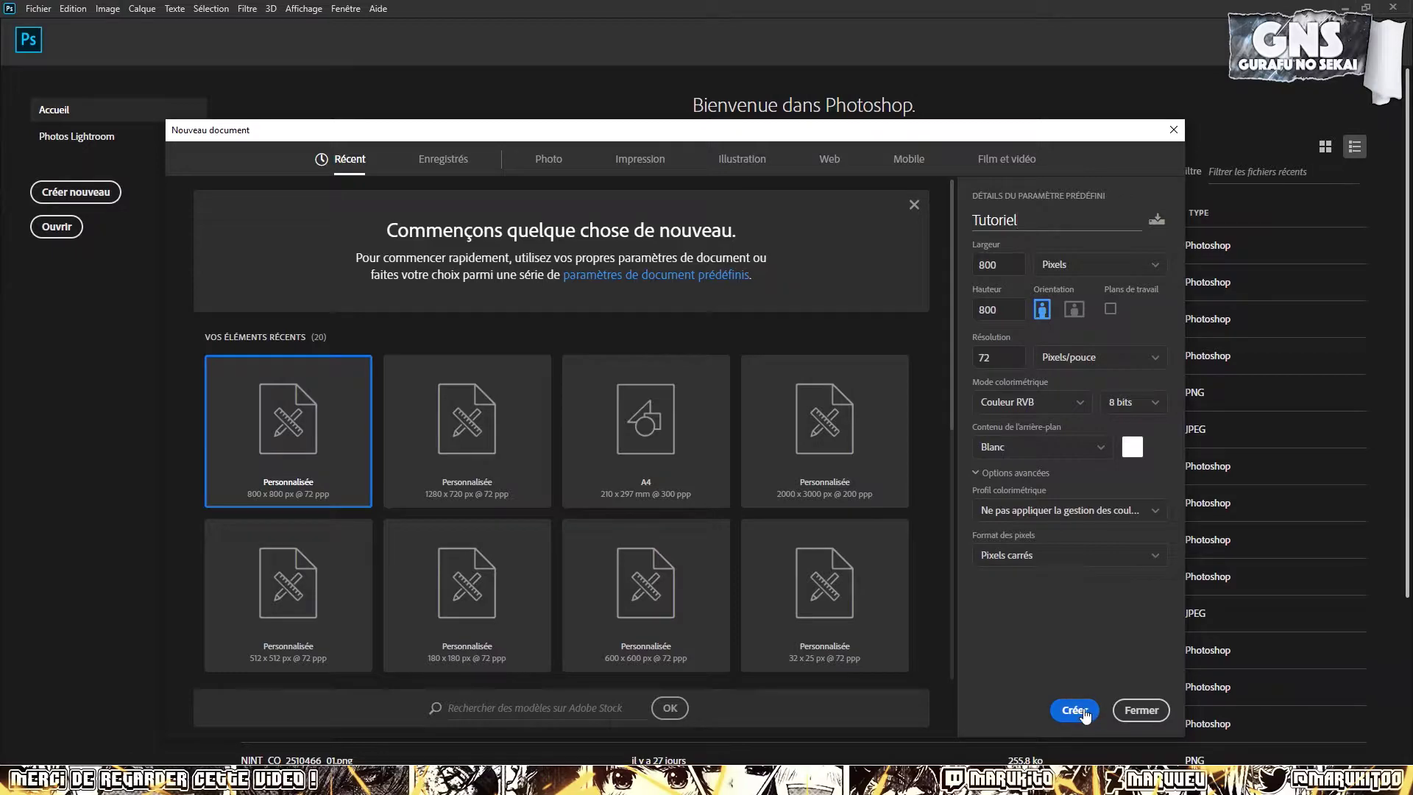
{"action": "left_click", "coordinate": [1074, 710]}
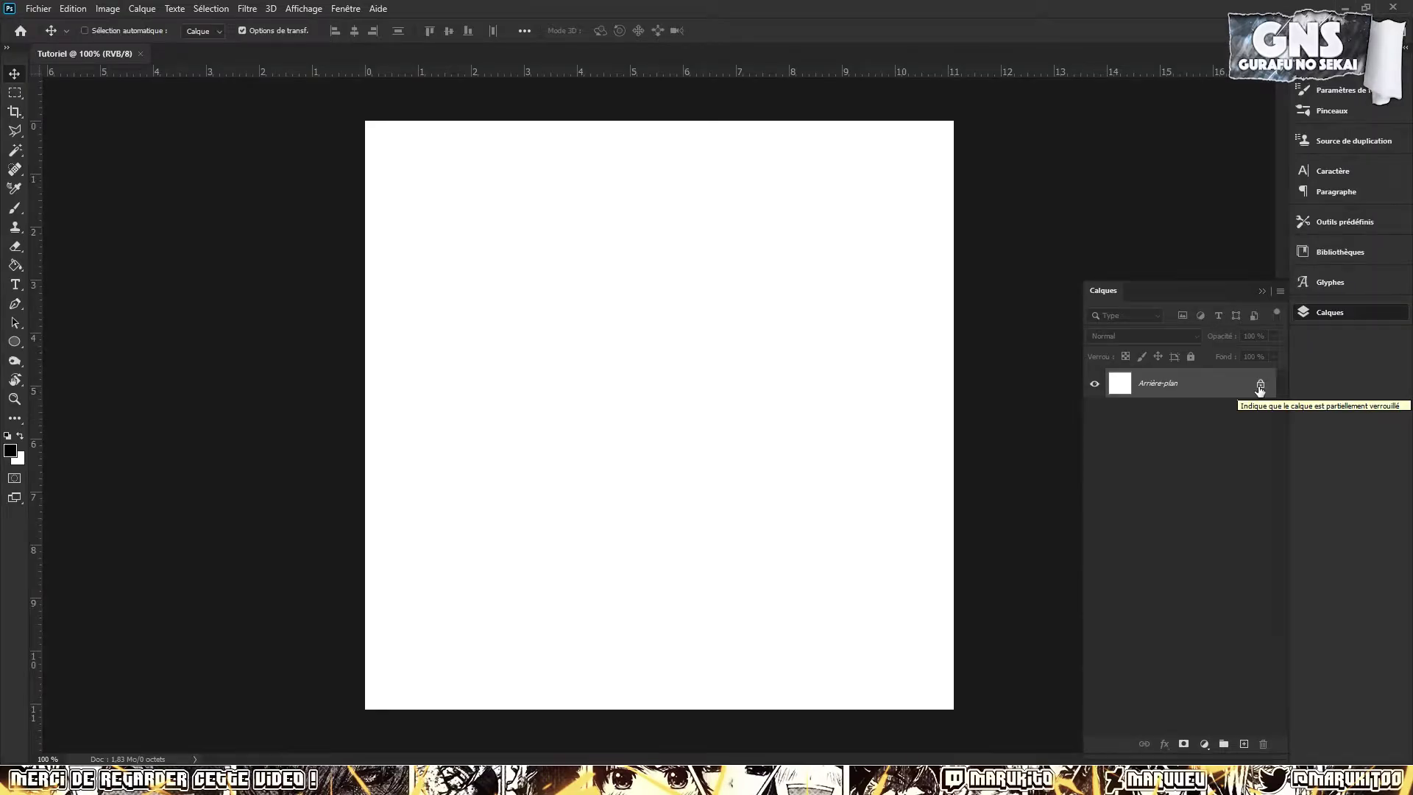
{"action": "left_click", "coordinate": [1259, 385]}
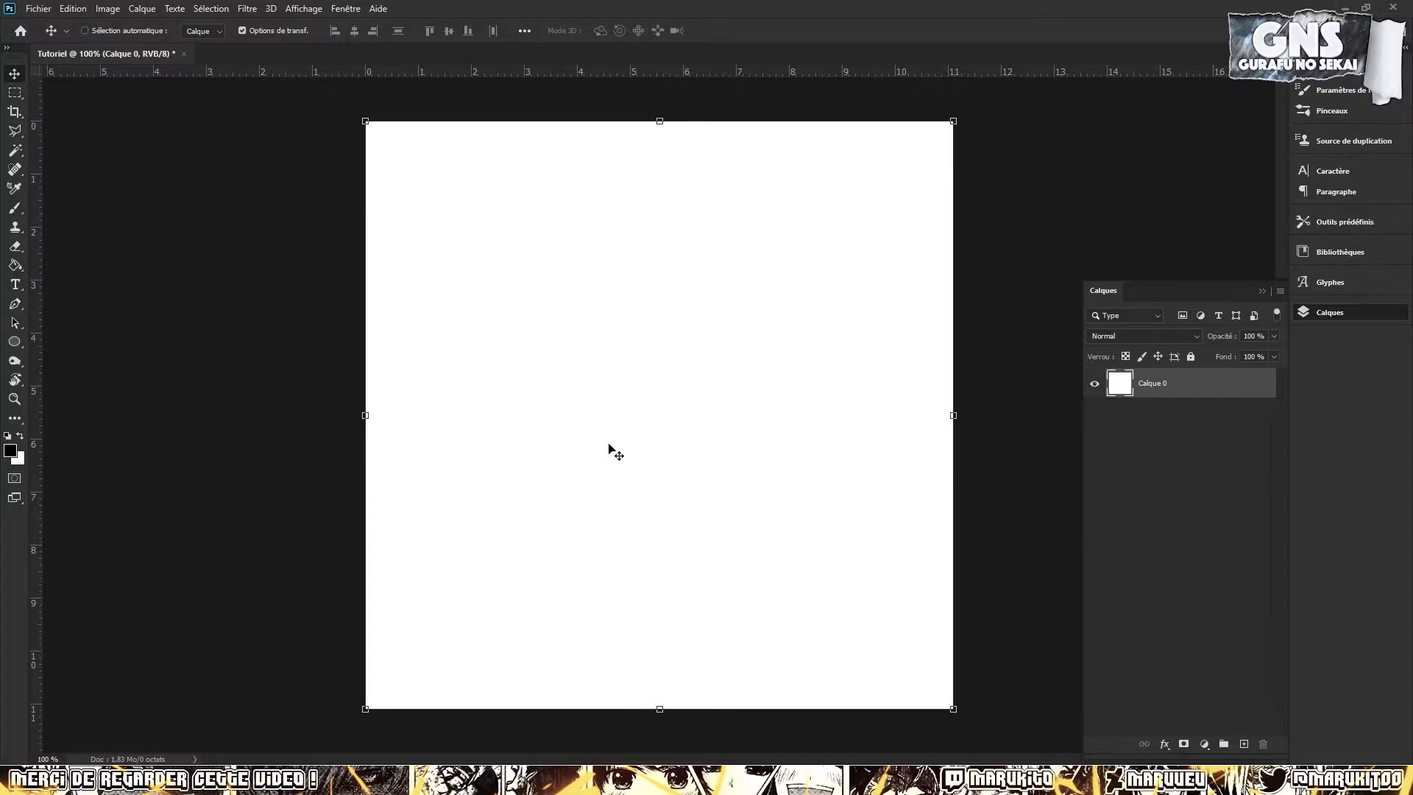
Bring the Ordre des calques note over the canvas and review the layer order, blend modes and opacities, then return to the document
{"action": "left_click_drag", "start_coordinate": [0, 412], "coordinate": [588, 244]}
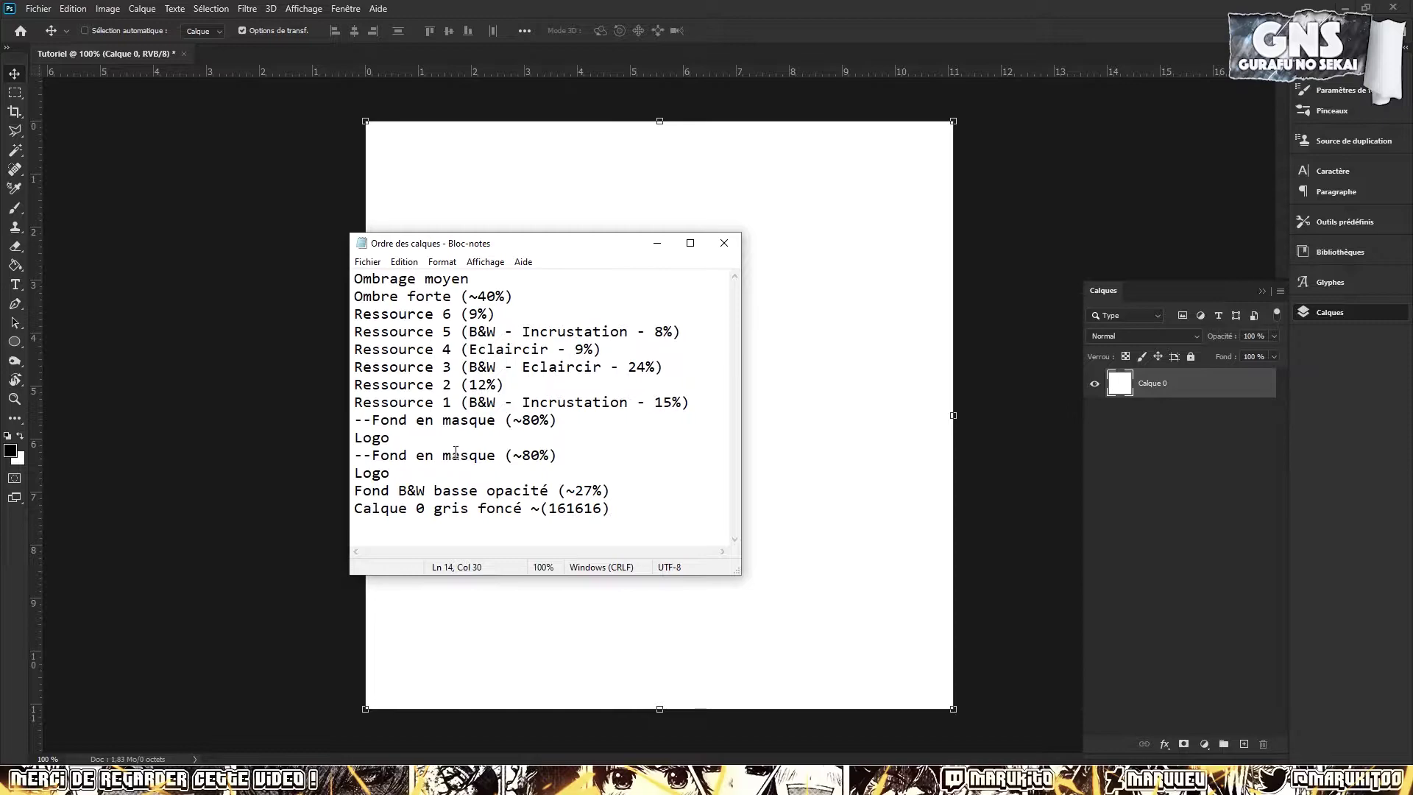
{"action": "left_click", "coordinate": [372, 437]}
{"action": "left_click", "coordinate": [424, 421]}
{"action": "left_click_drag", "start_coordinate": [469, 332], "coordinate": [621, 332]}
{"action": "left_click", "coordinate": [583, 349]}
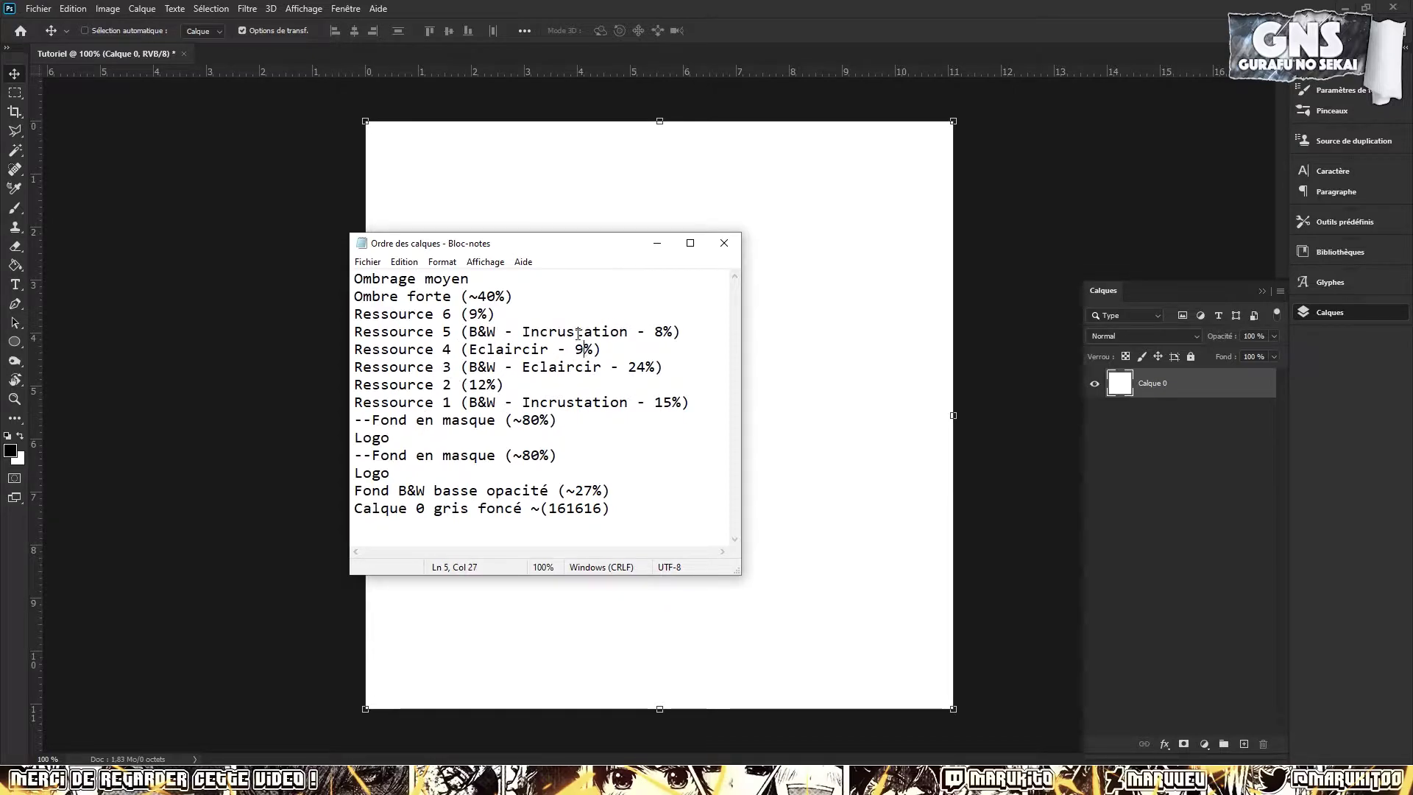
{"action": "left_click", "coordinate": [769, 316]}
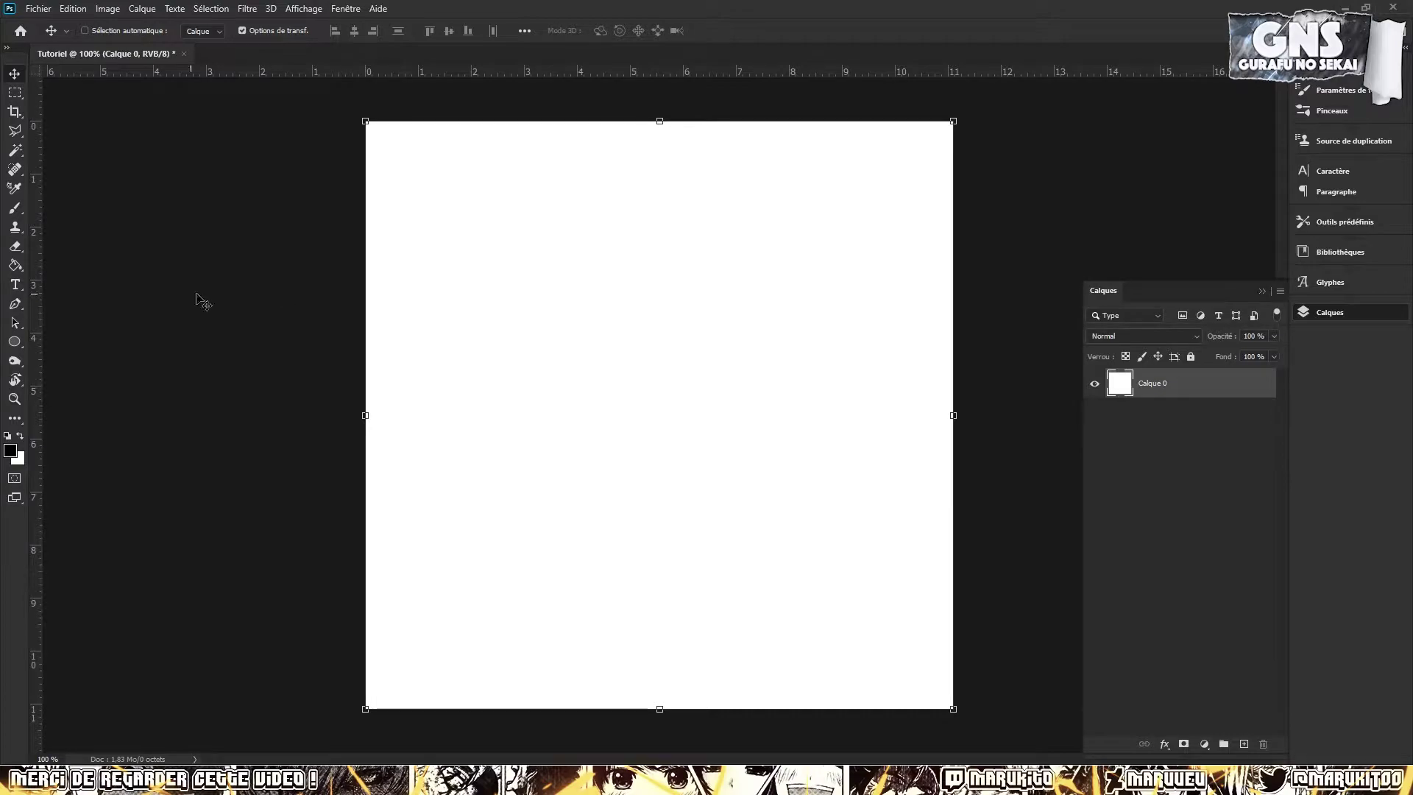
Draw a black circle about 736 px in diameter on the canvas with the Ellipse tool, then switch to the Move tool and show the layers
{"action": "left_click", "coordinate": [14, 342]}
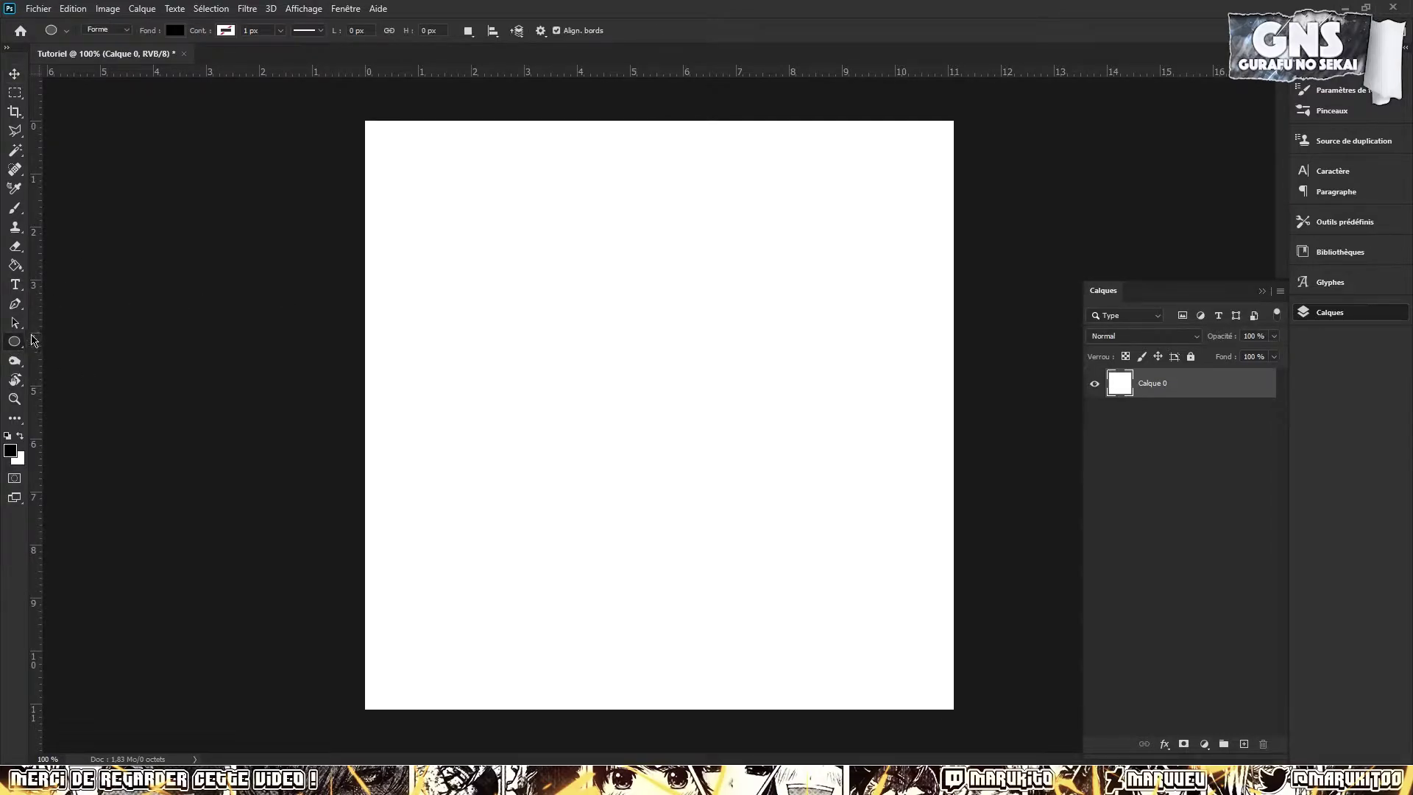
{"action": "right_click", "coordinate": [18, 347]}
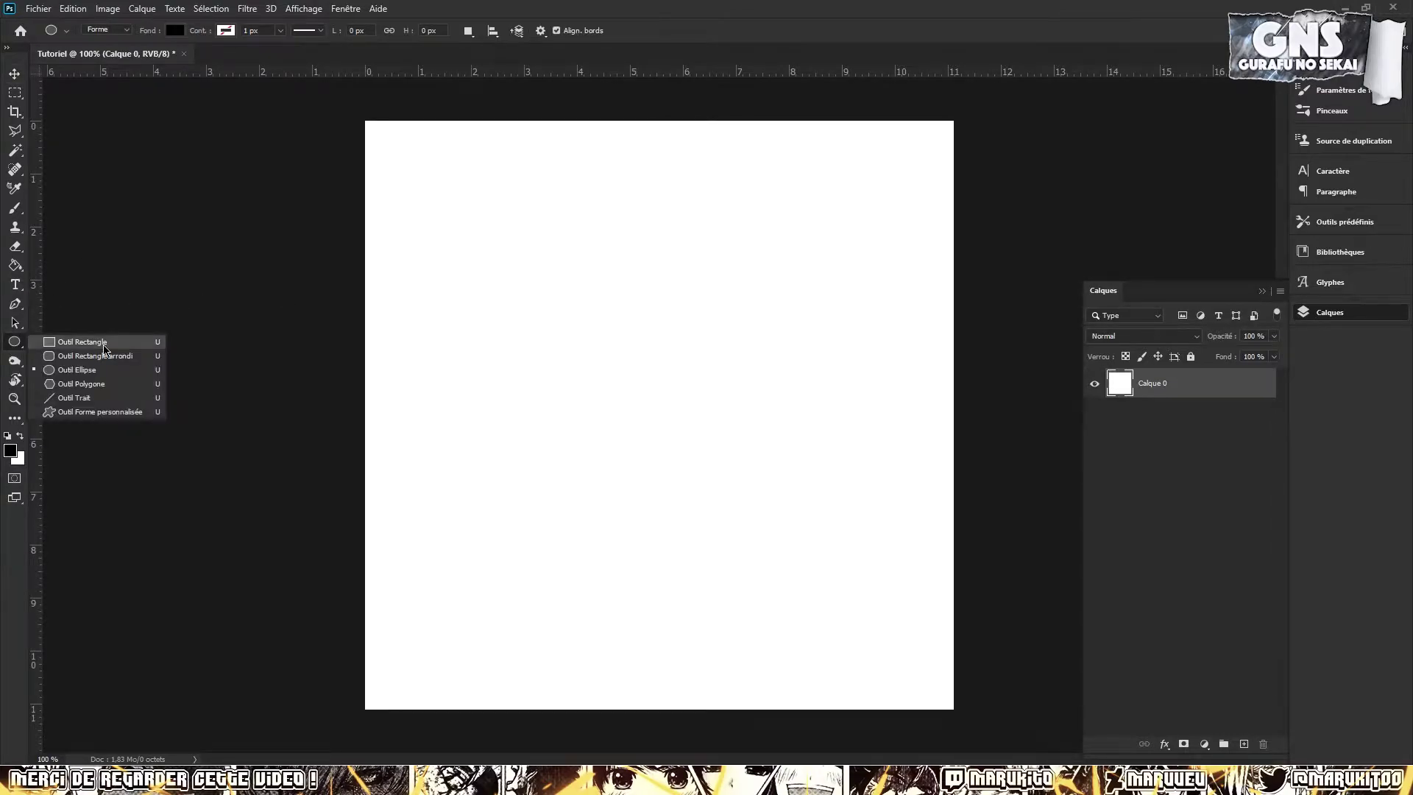
{"action": "left_click", "coordinate": [102, 370]}
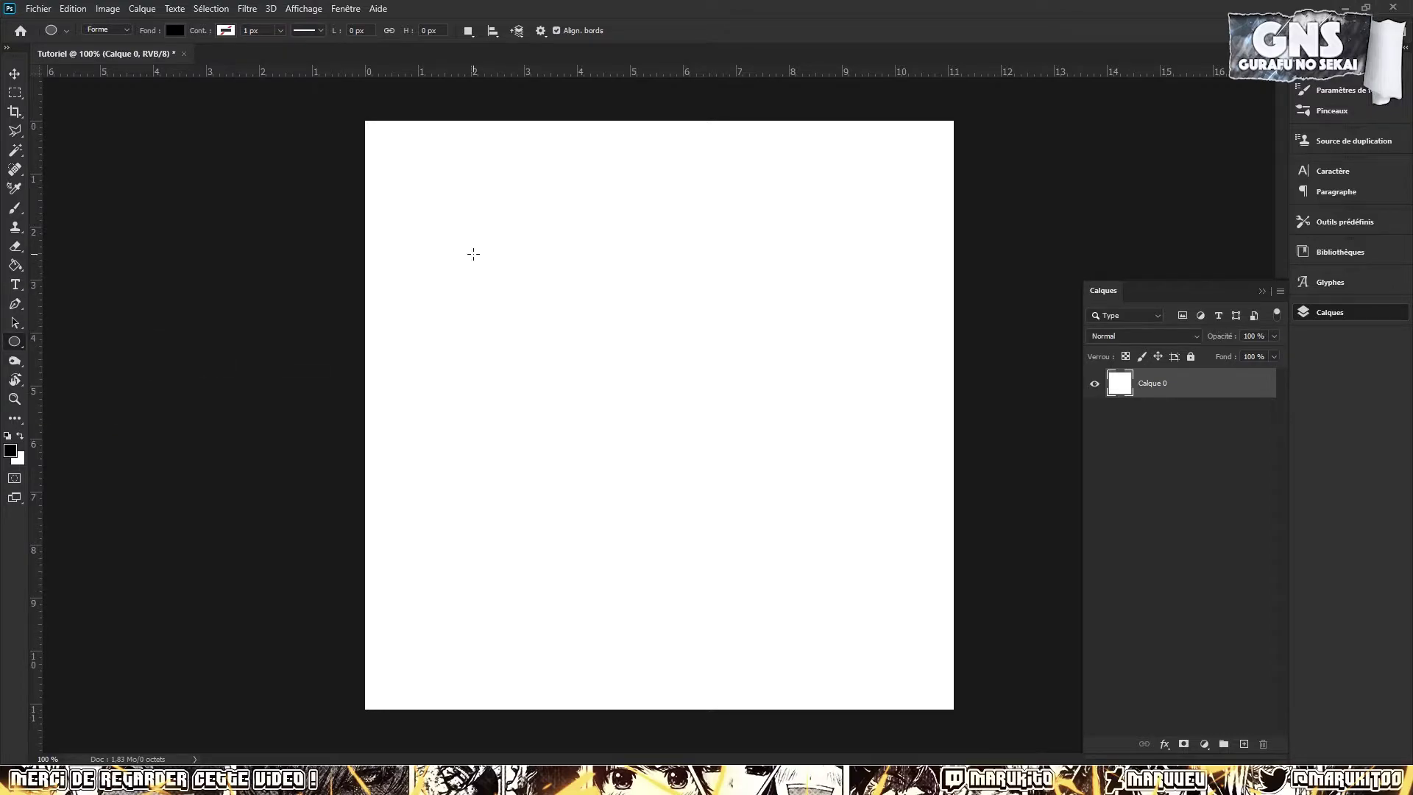
{"action": "left_click_drag", "start_coordinate": [423, 219], "coordinate": [1042, 759]}
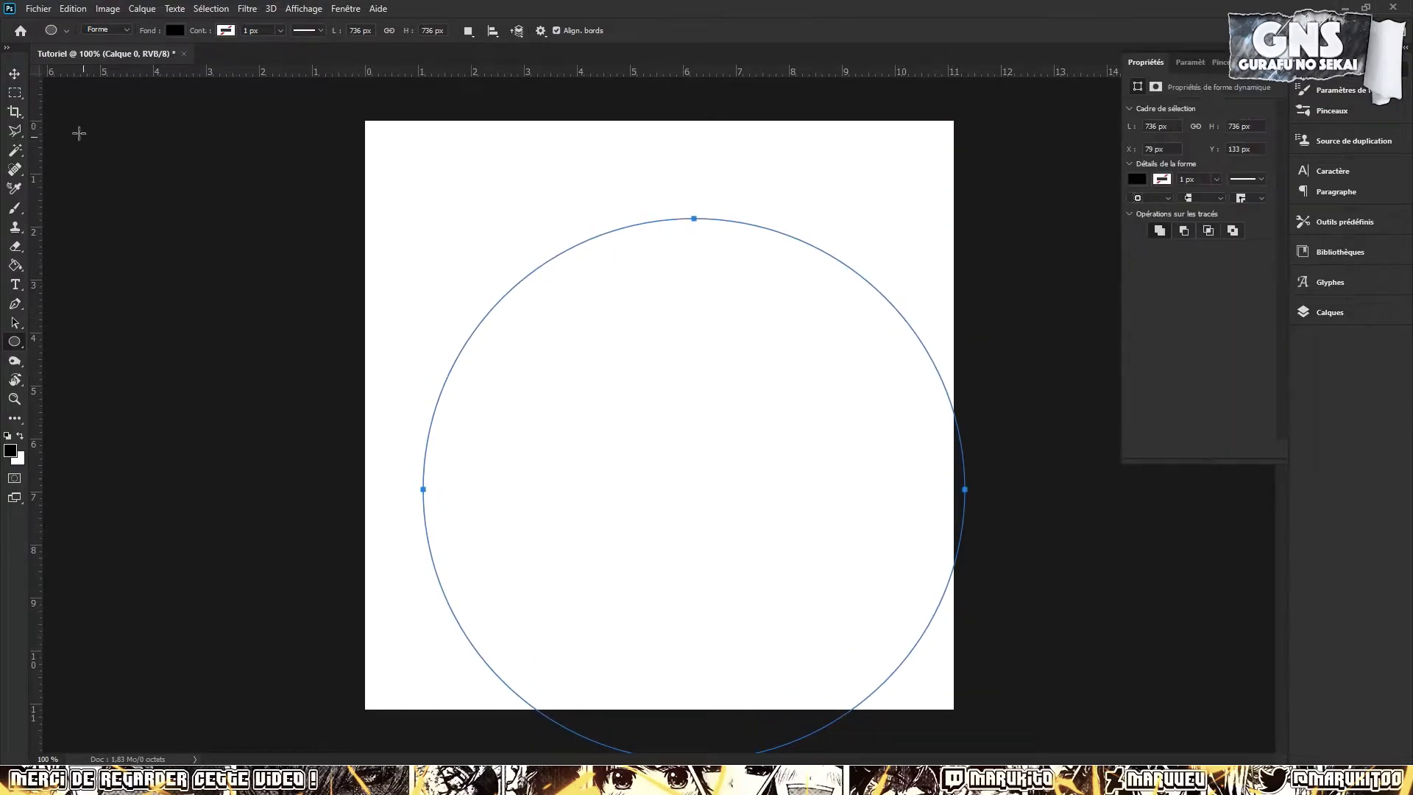
{"action": "key", "text": "v"}
{"action": "left_click", "coordinate": [1325, 313]}
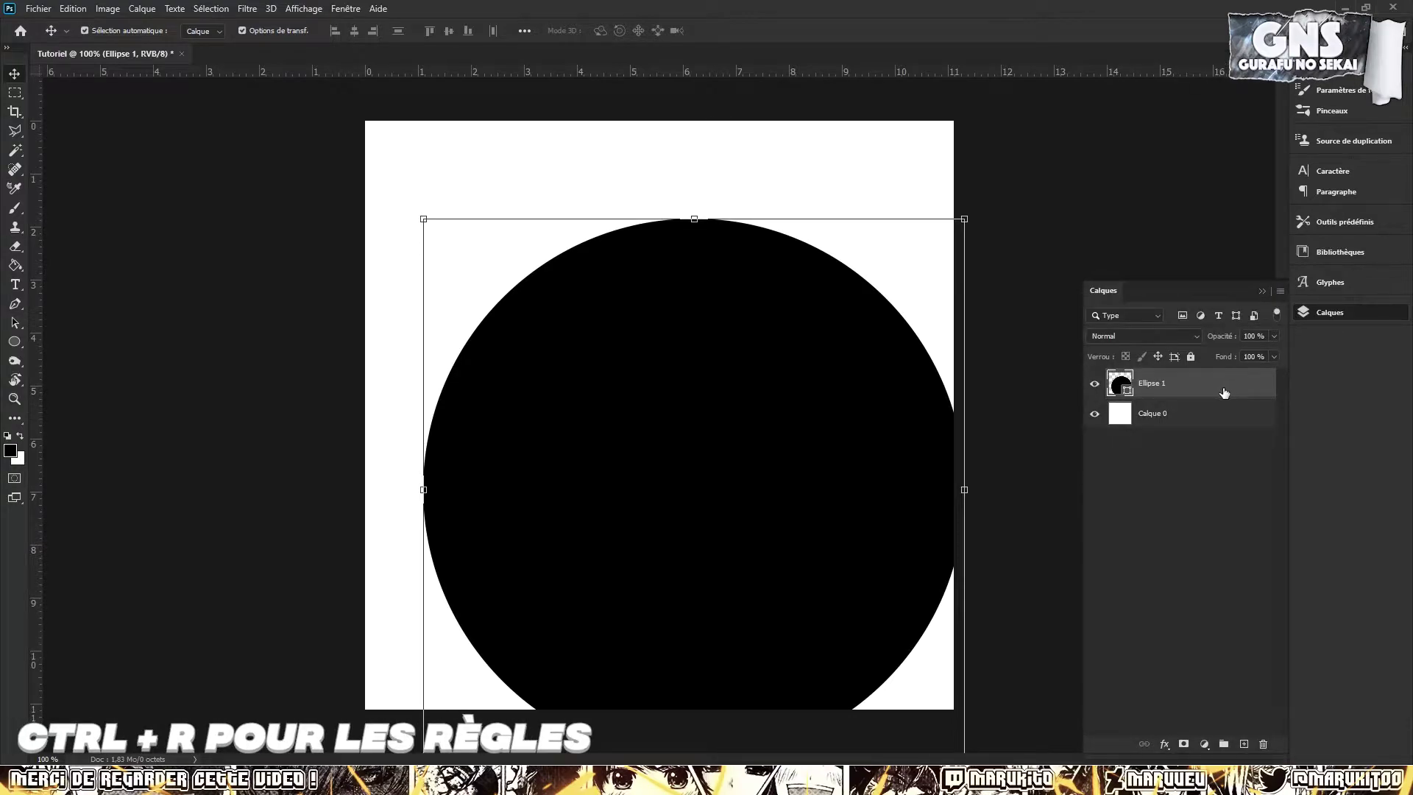
With the rulers shown, place a vertical and a horizontal guide through the centre of the white Calque 0 layer
{"action": "key", "text": "ctrl+r"}
{"action": "key", "text": "ctrl+r"}
{"action": "key", "text": "ctrl+r"}
{"action": "key", "text": "ctrl+r"}
{"action": "left_click", "coordinate": [1178, 425]}
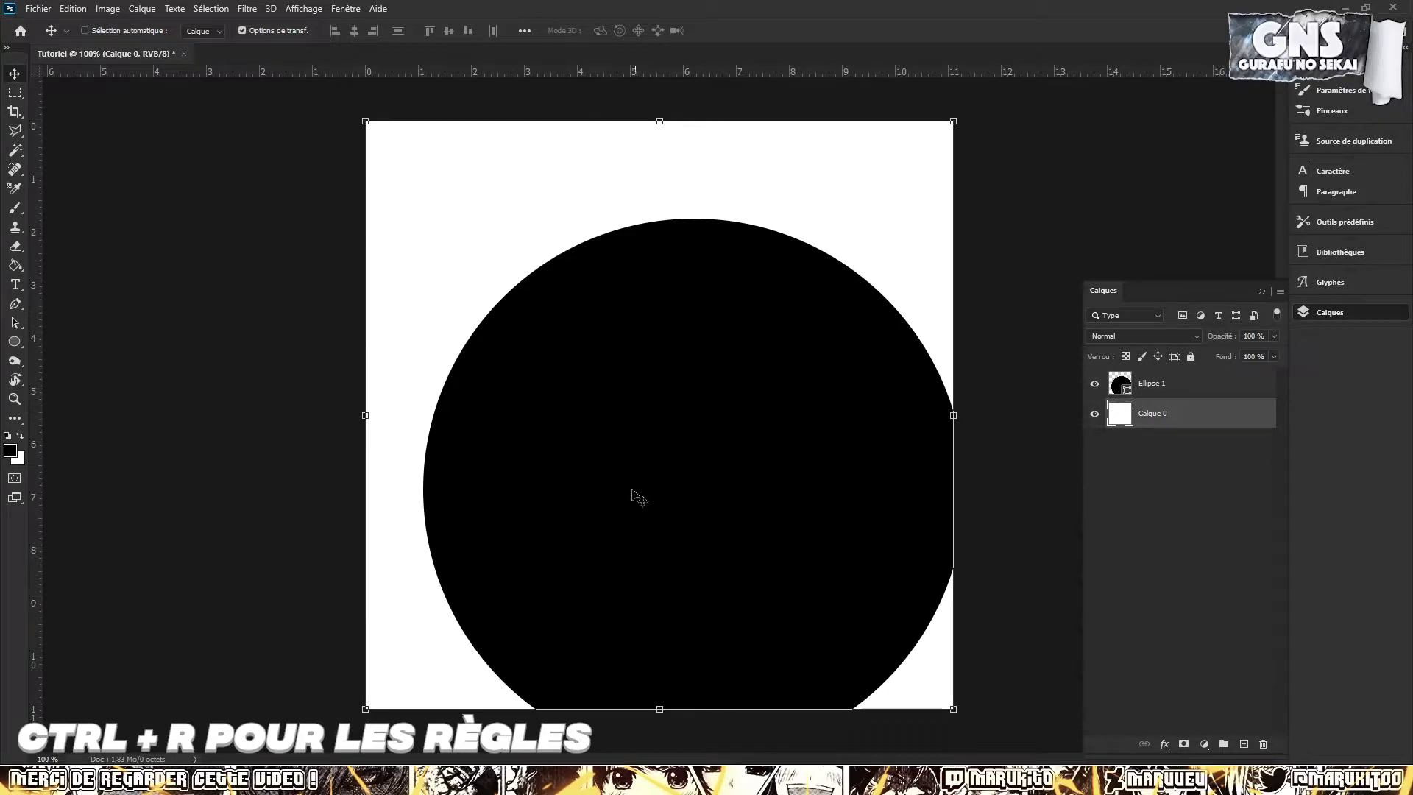
{"action": "left_click_drag", "start_coordinate": [33, 287], "coordinate": [658, 300]}
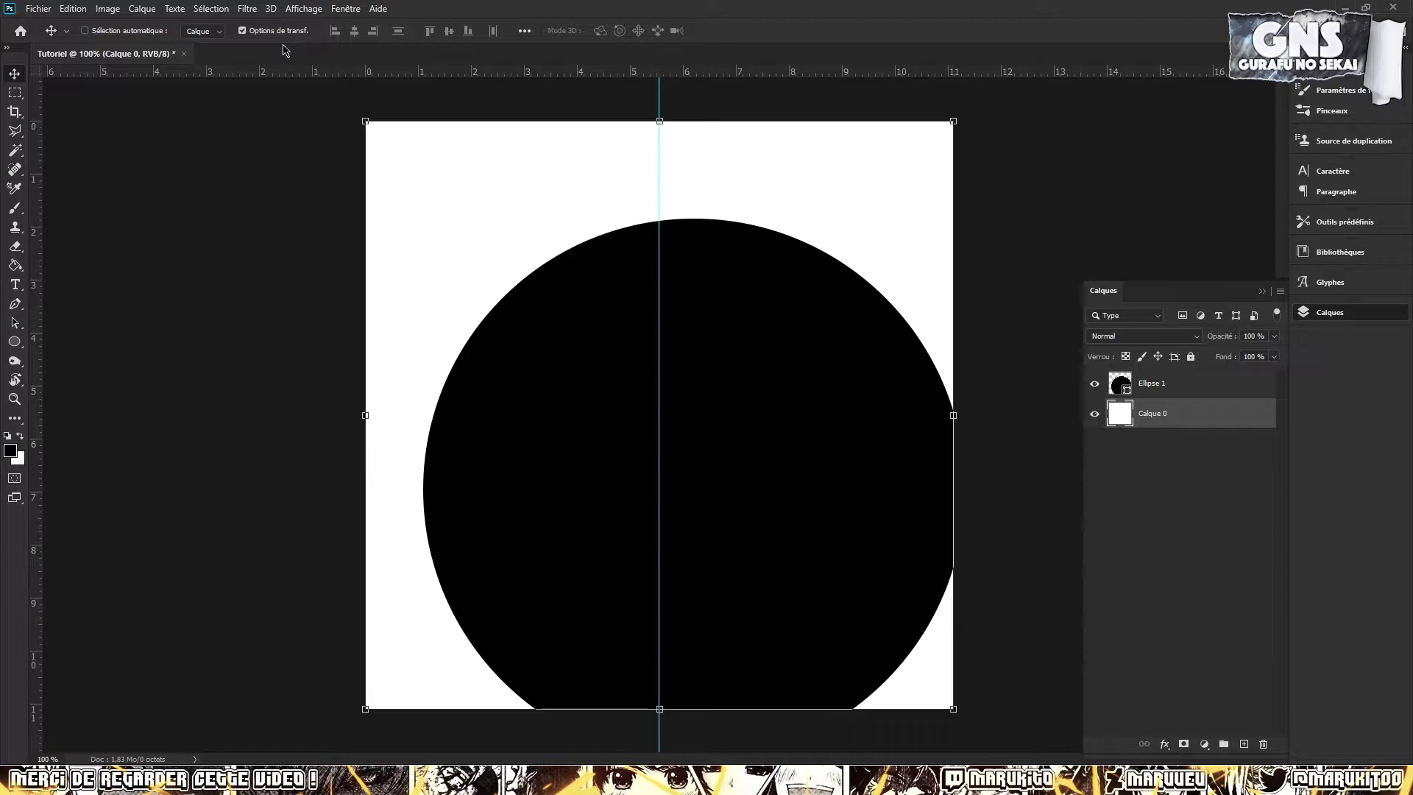
{"action": "left_click_drag", "start_coordinate": [34, 273], "coordinate": [6, 240]}
{"action": "left_click_drag", "start_coordinate": [489, 74], "coordinate": [609, 415]}
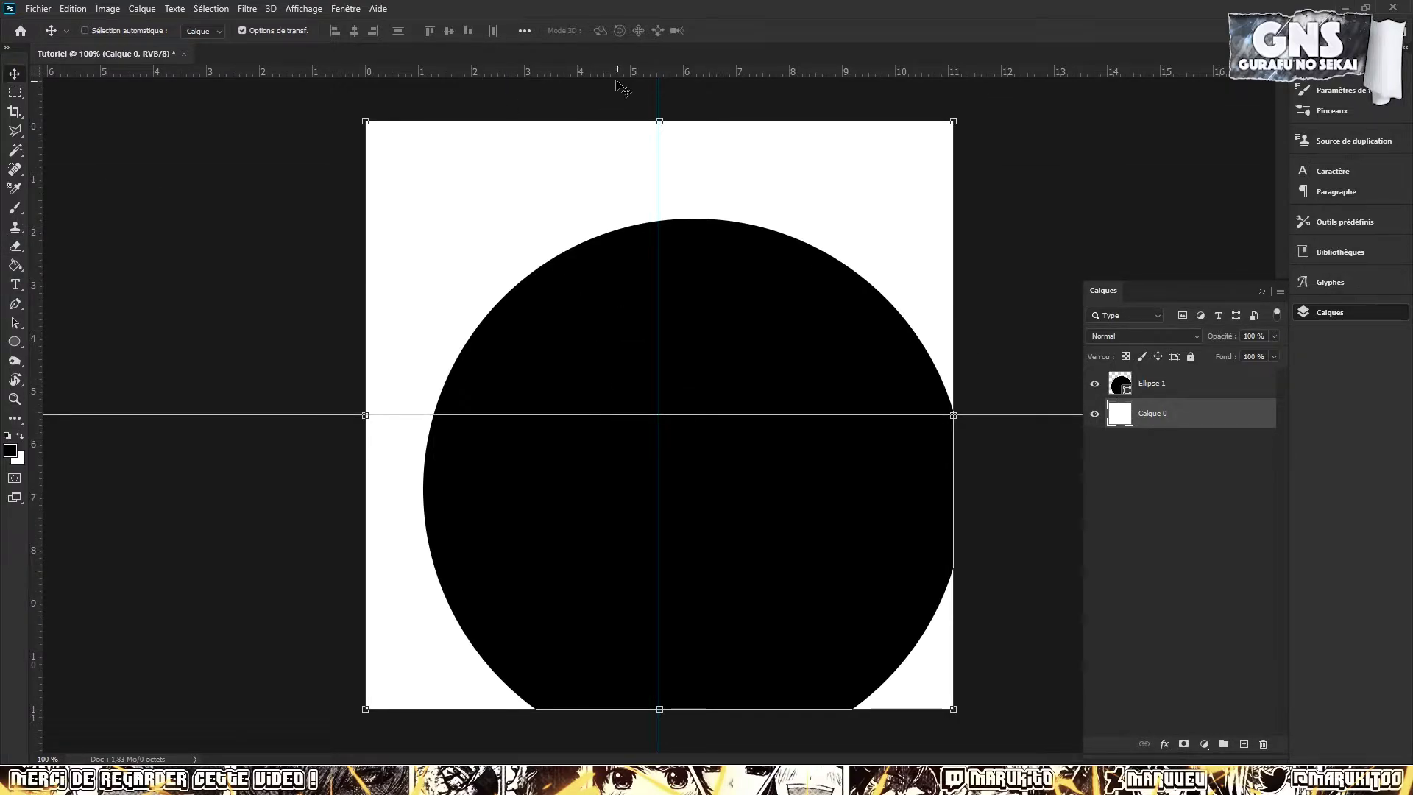
Move the Ellipse 1 circle so that it is centred on the intersection of the two guides
{"action": "left_click", "coordinate": [1163, 390]}
{"action": "left_click_drag", "start_coordinate": [790, 540], "coordinate": [766, 468]}
{"action": "key", "text": "Up"}
{"action": "key", "text": "Up"}
{"action": "key", "text": "Up"}
{"action": "key", "text": "Up"}
{"action": "key", "text": "Up"}
{"action": "key", "text": "Up"}
{"action": "key", "text": "Up"}
{"action": "key", "text": "Up"}
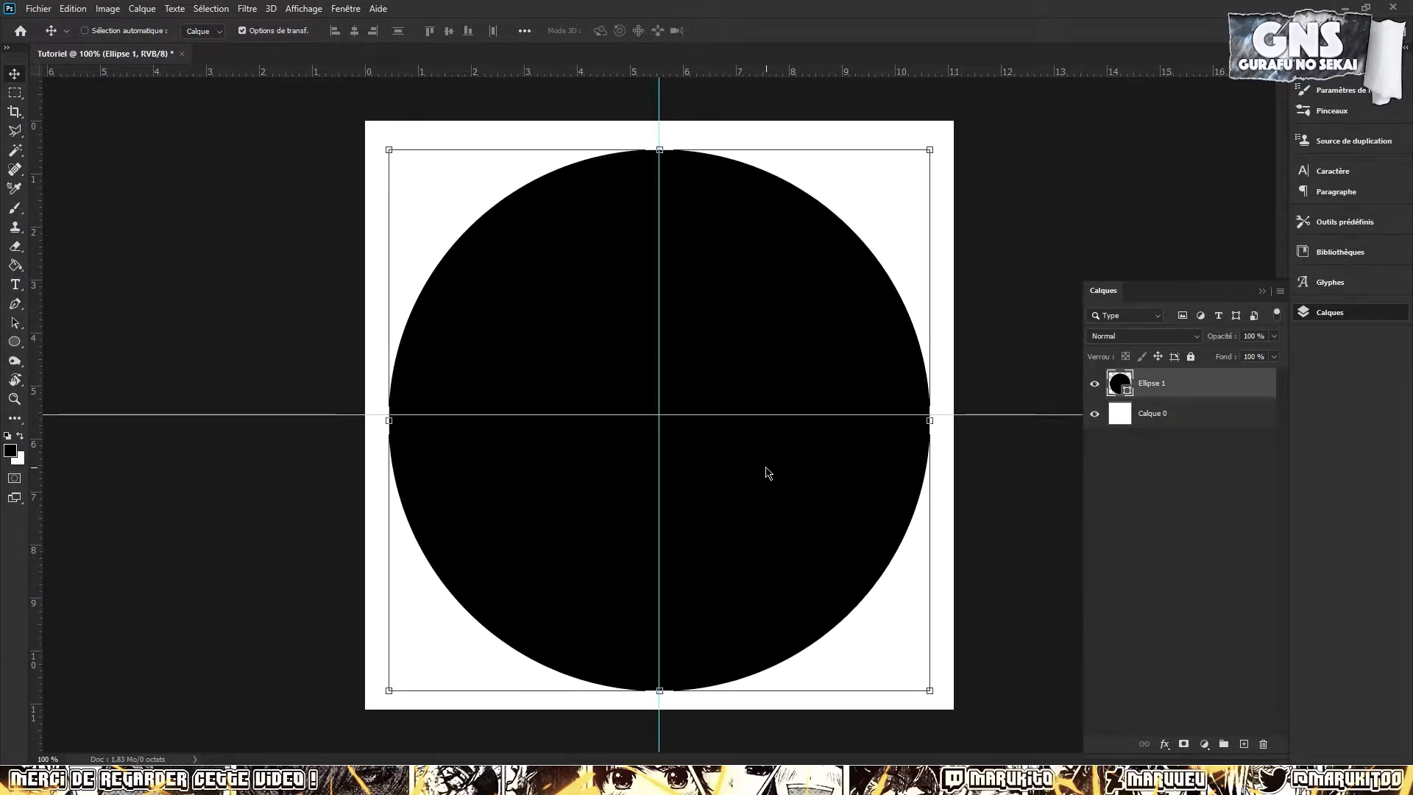
{"action": "key", "text": "Up"}
{"action": "key", "text": "Up"}
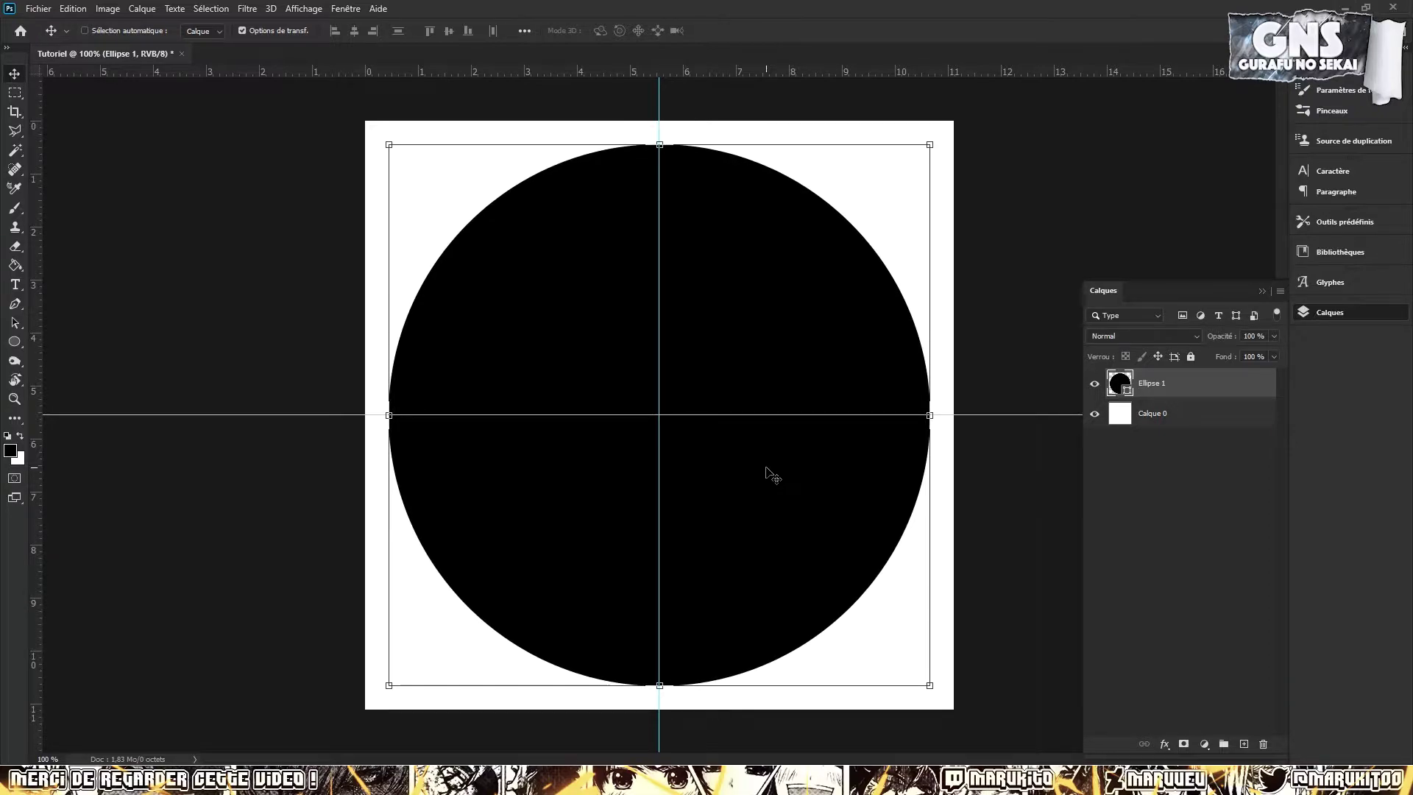
{"action": "key", "text": "Left"}
{"action": "left_click_drag", "start_coordinate": [928, 144], "coordinate": [840, 231]}
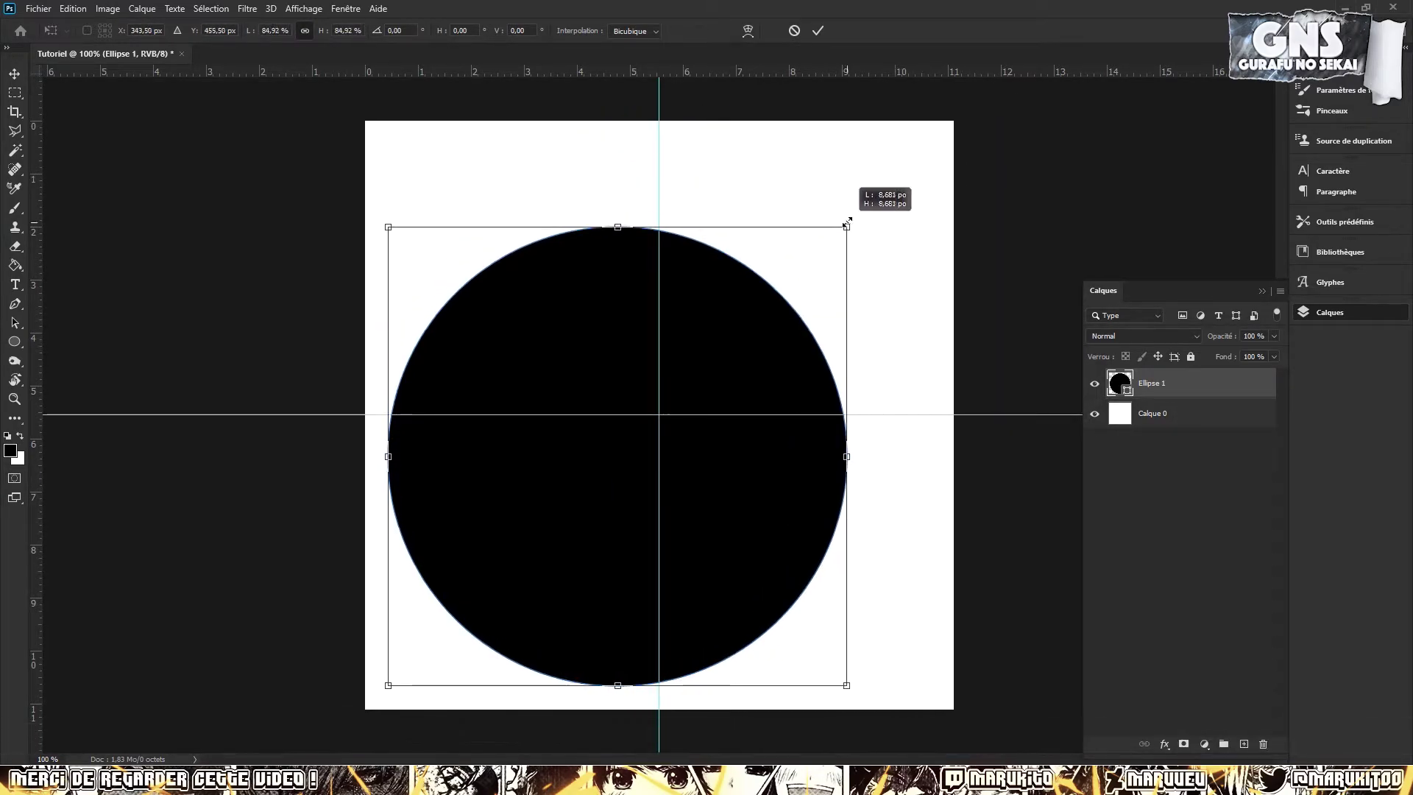
{"action": "key", "text": "Escape"}
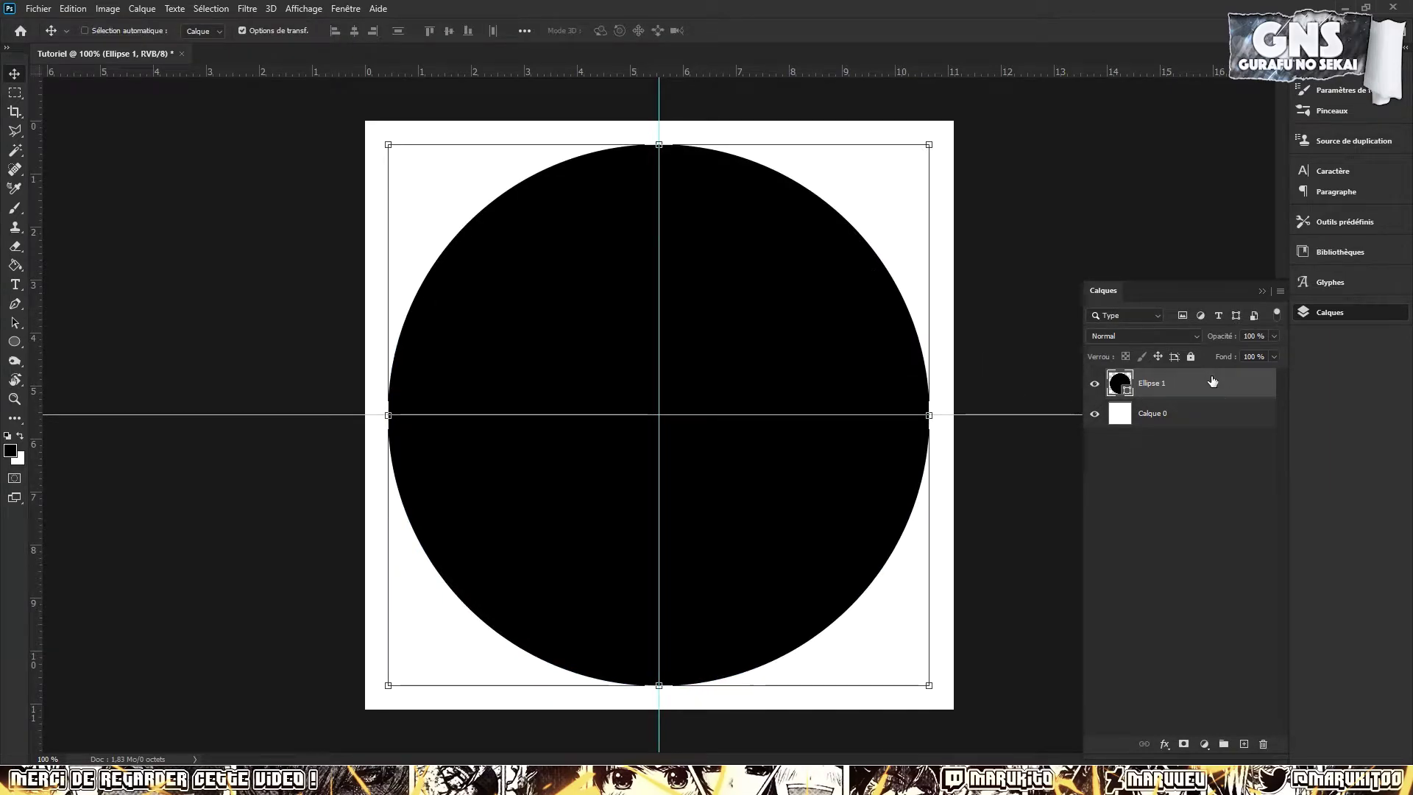
{"action": "double_click", "coordinate": [1233, 392]}
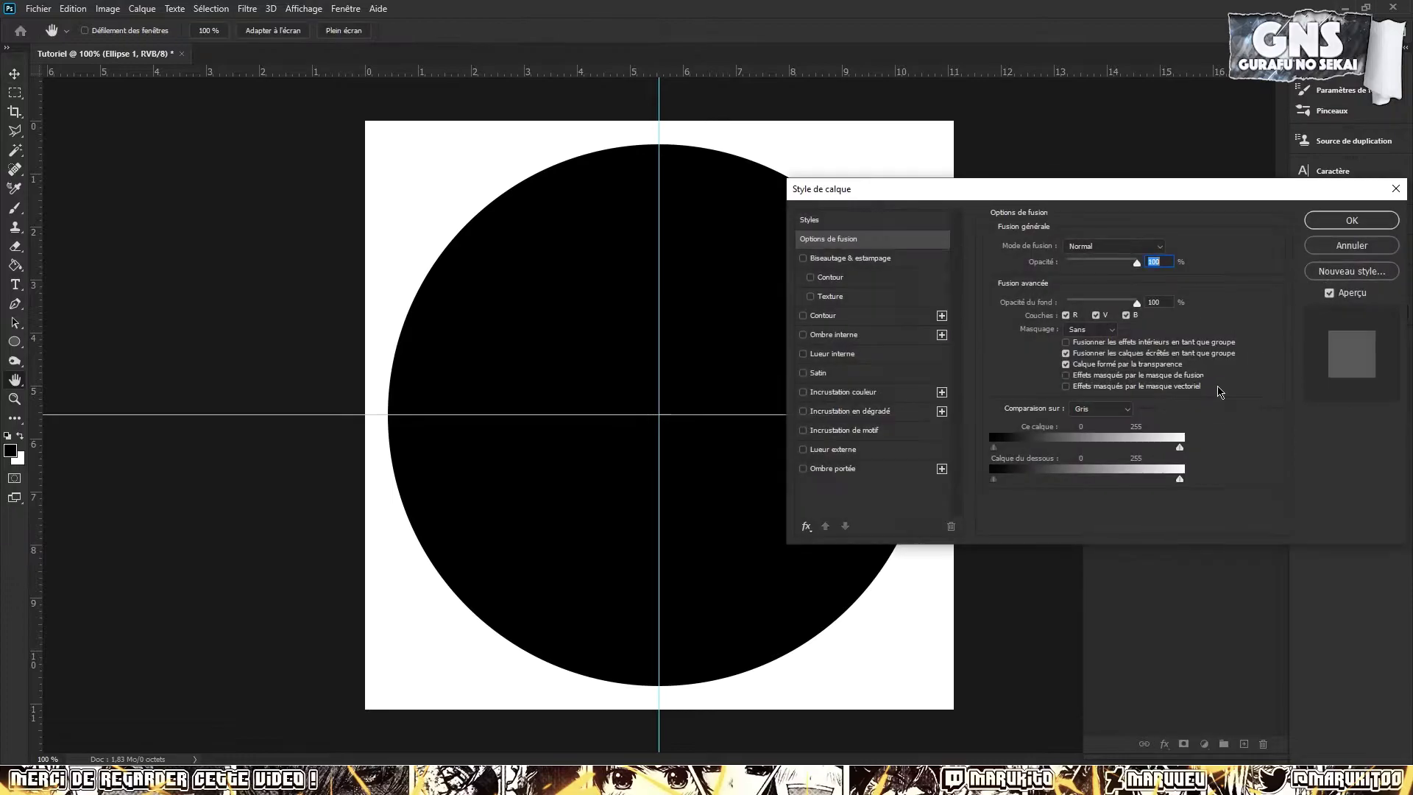
{"action": "key", "text": "Escape"}
In the Ellipse 1 layer style, set the fill opacity to 0% and add a stroke in black (000000)
{"action": "right_click", "coordinate": [1150, 388]}
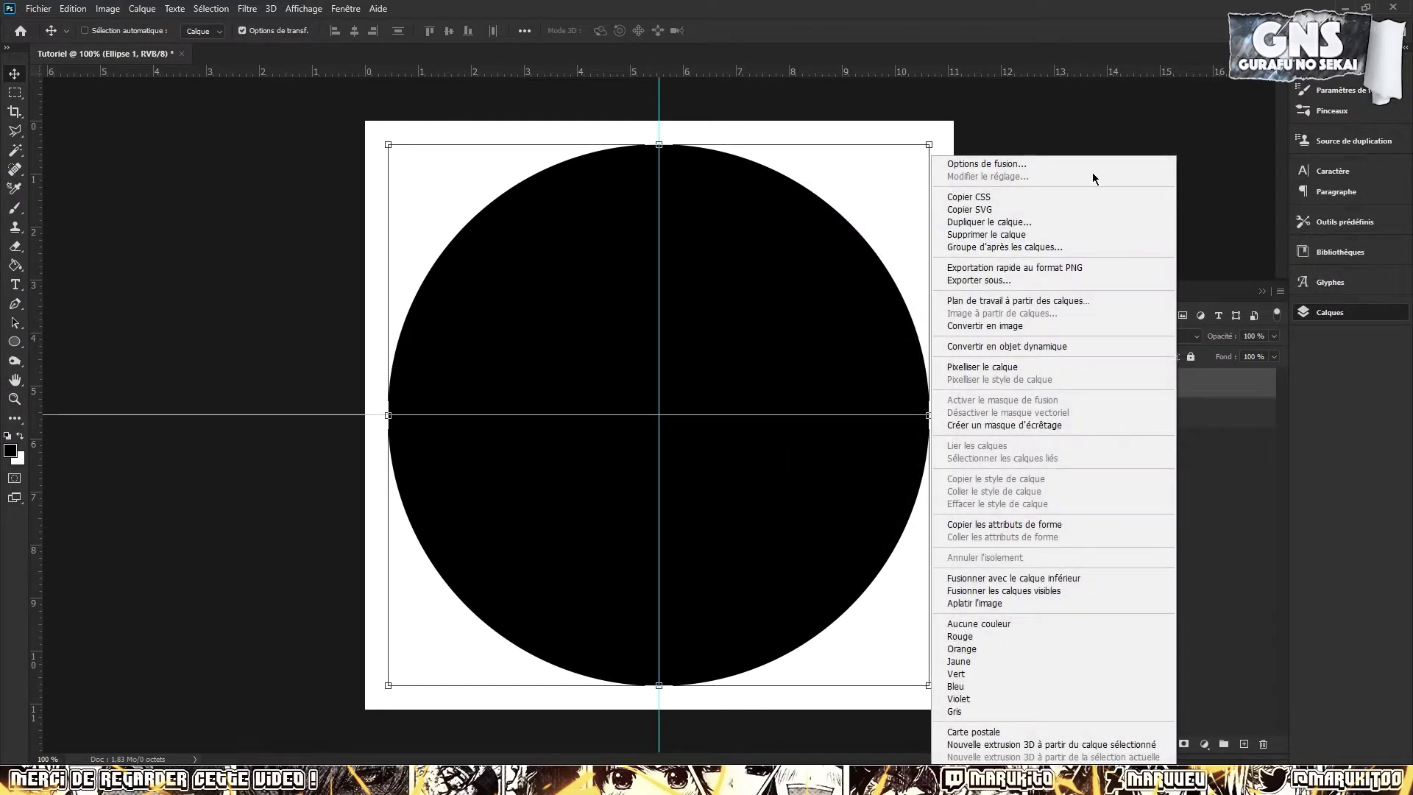
{"action": "left_click", "coordinate": [1092, 162]}
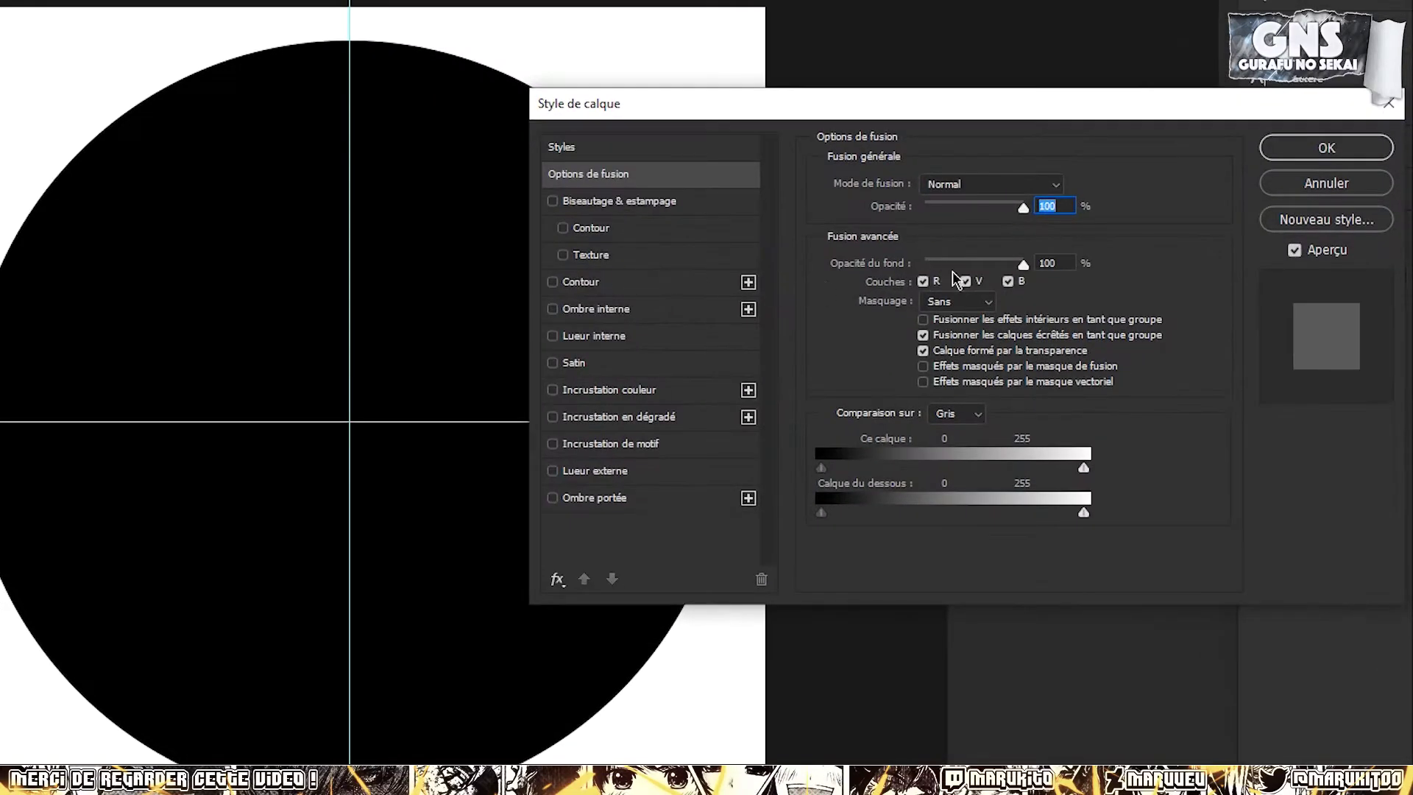
{"action": "left_click_drag", "start_coordinate": [1042, 272], "coordinate": [893, 273]}
{"action": "left_click", "coordinate": [596, 284]}
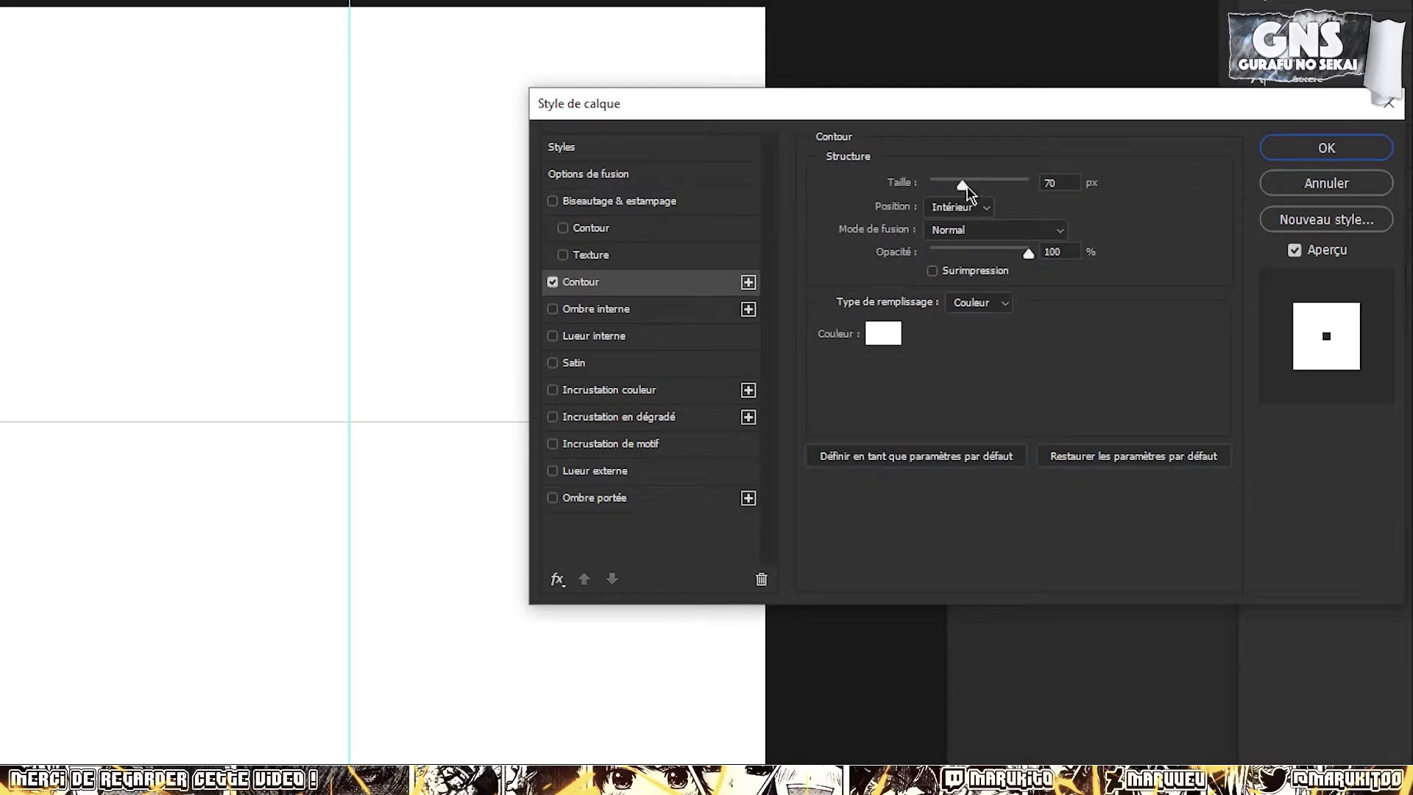
{"action": "left_click", "coordinate": [886, 337]}
{"action": "type", "text": "000000"}
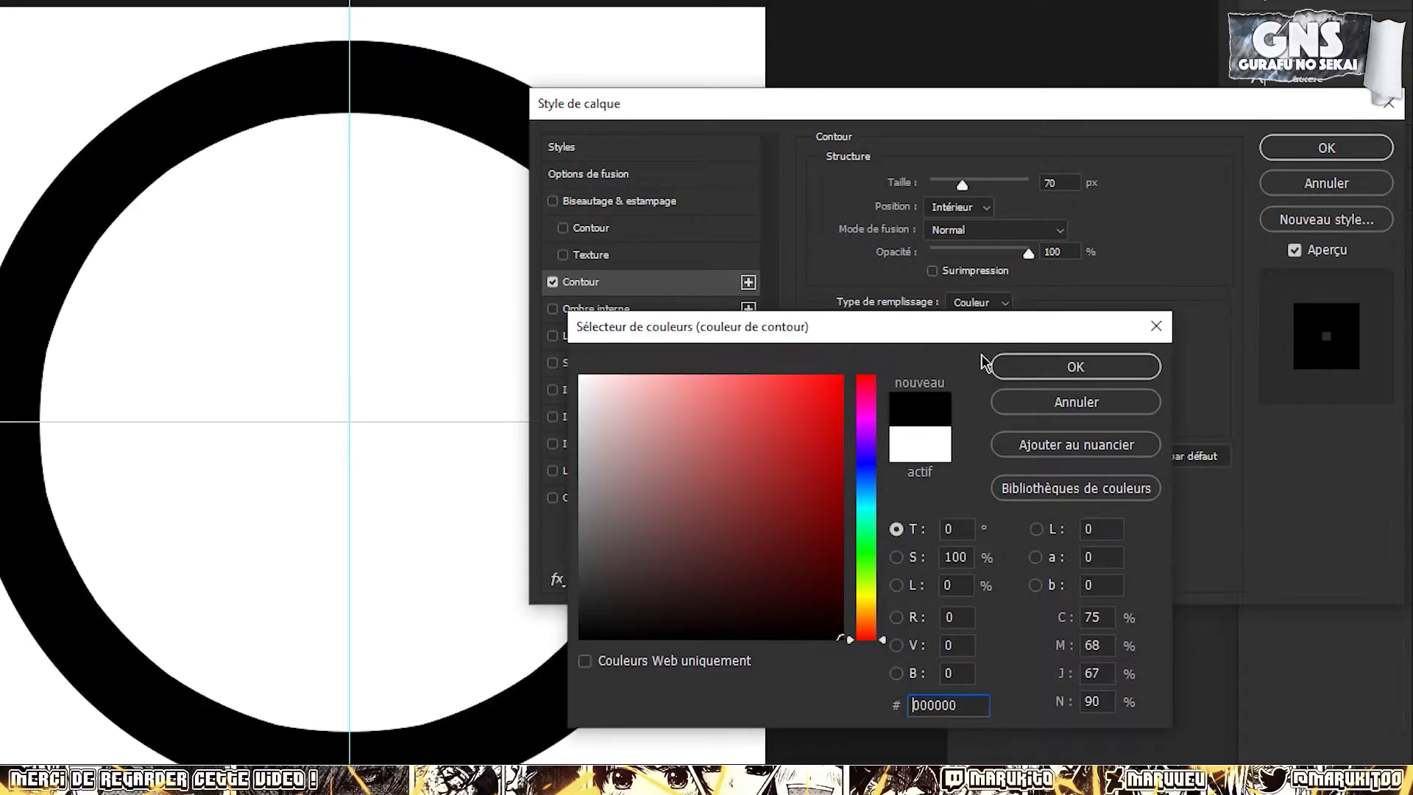
{"action": "left_click", "coordinate": [1034, 375]}
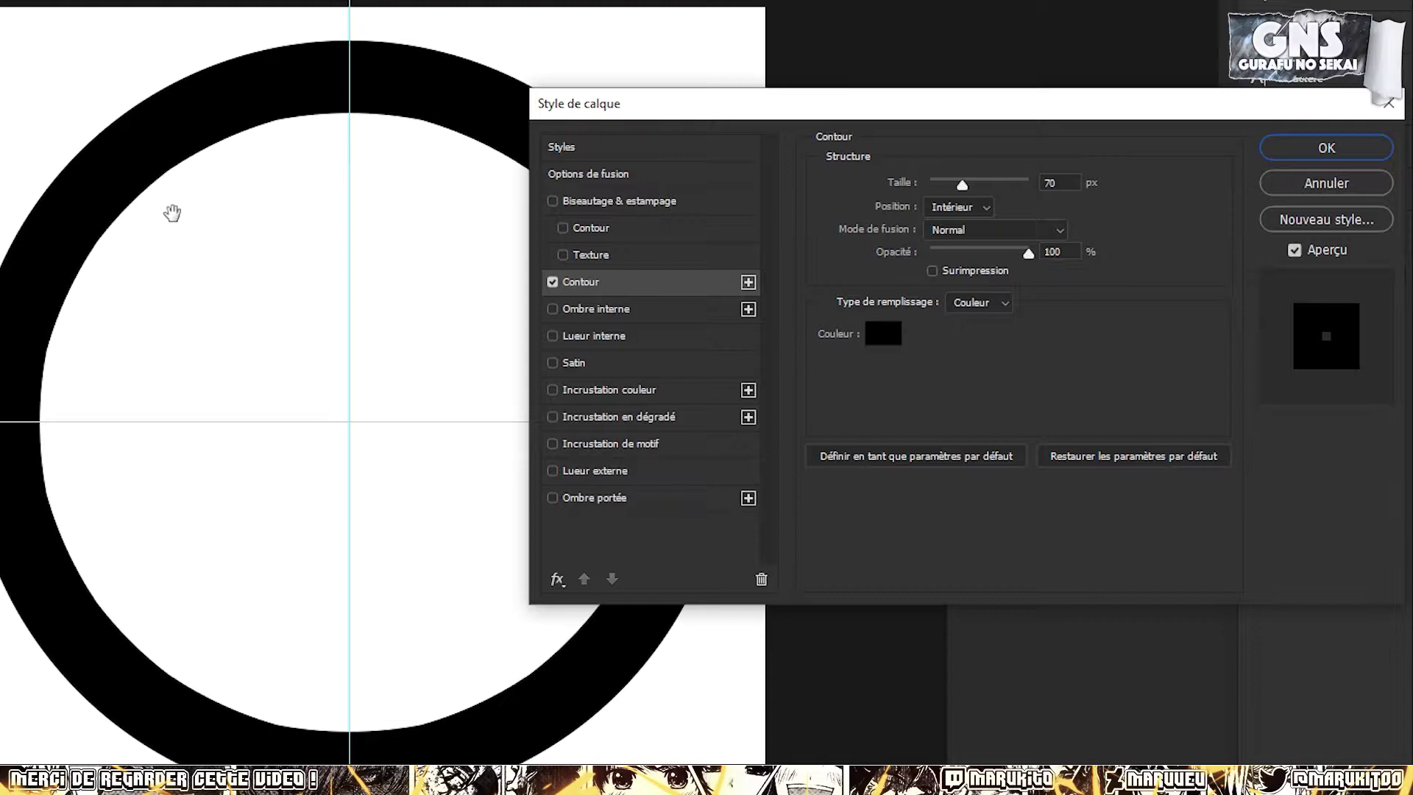
Set the ellipse's stroke size to 80 px with the Intérieur position and apply the layer style
{"action": "left_click_drag", "start_coordinate": [961, 185], "coordinate": [966, 186]}
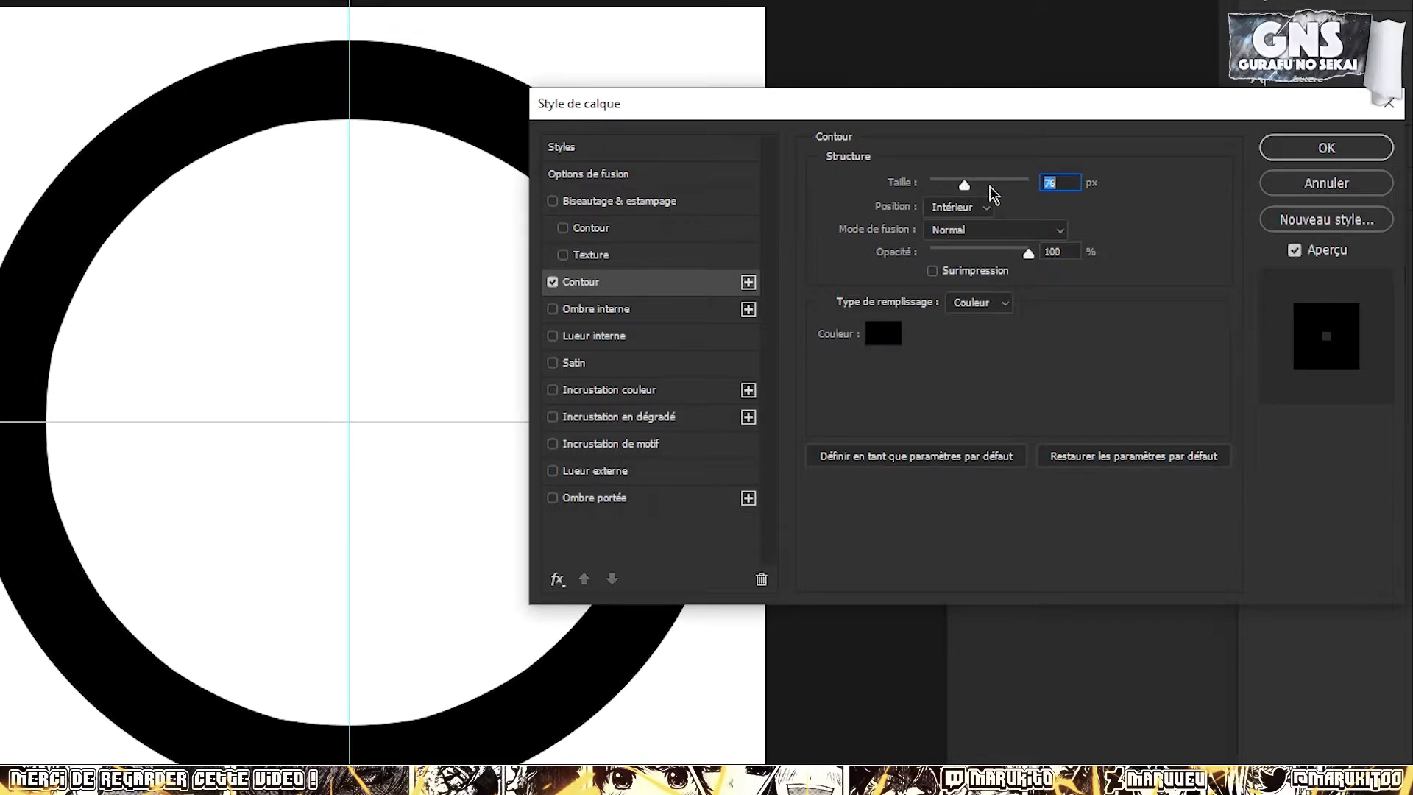
{"action": "type", "text": "80"}
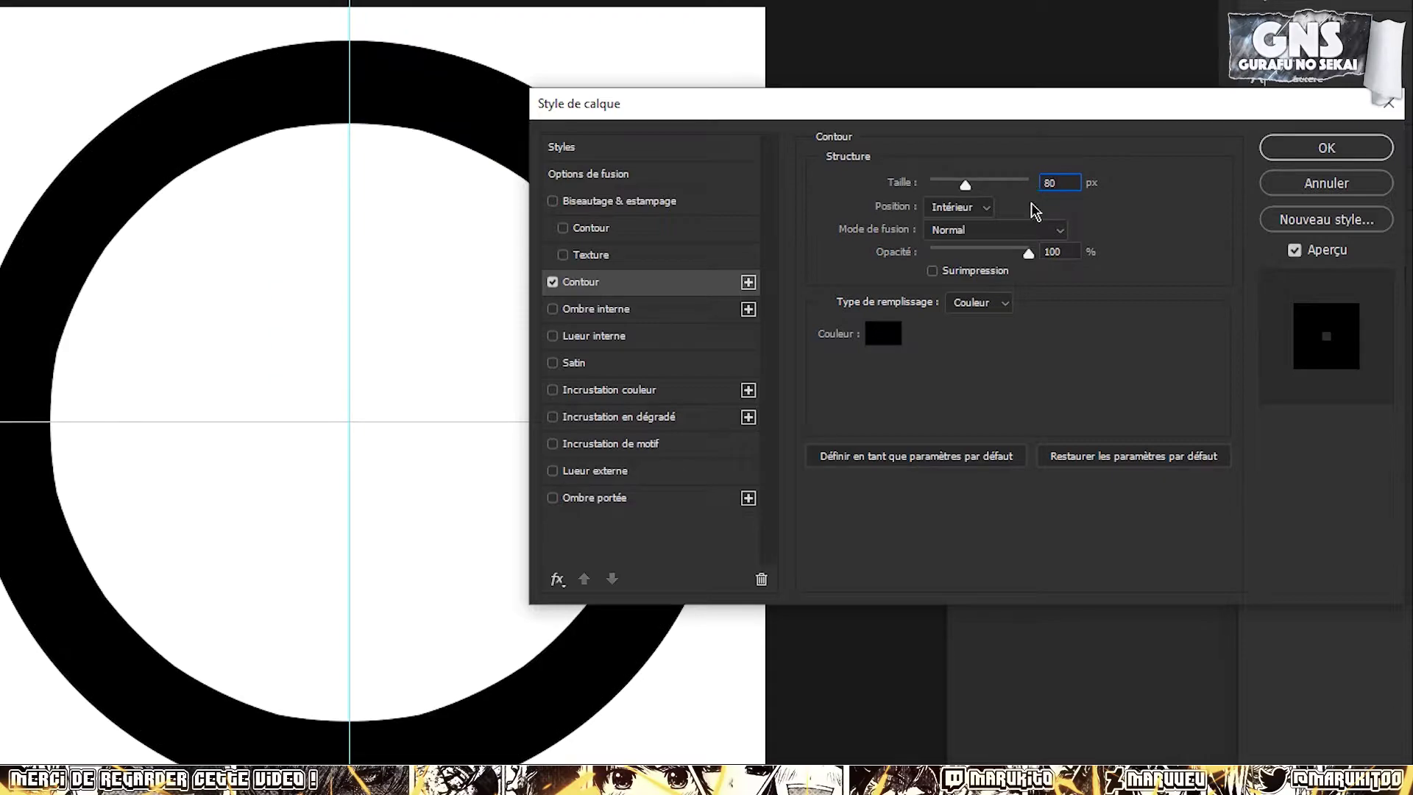
{"action": "left_click", "coordinate": [925, 208]}
{"action": "left_click", "coordinate": [925, 210]}
{"action": "left_click", "coordinate": [883, 333]}
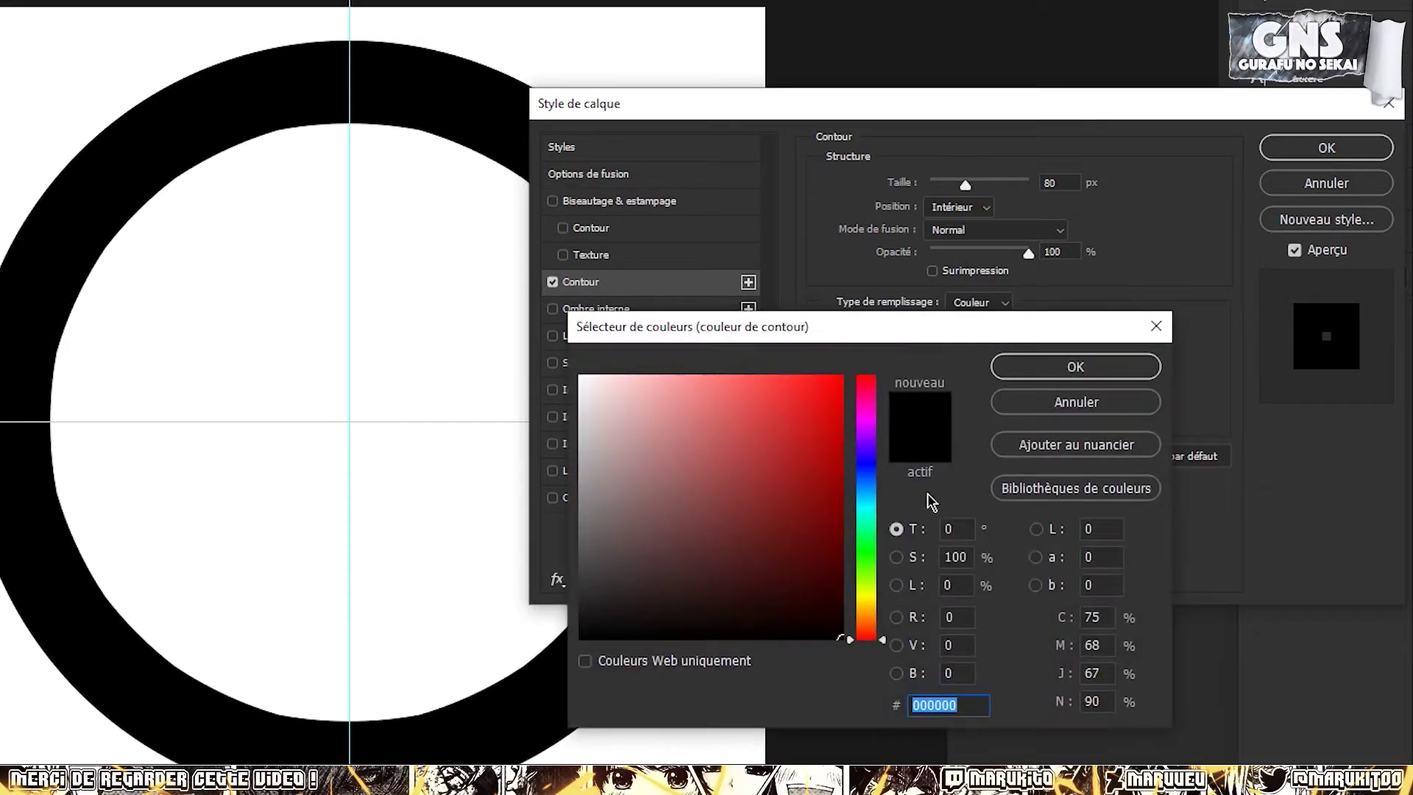
{"action": "left_click", "coordinate": [1045, 403]}
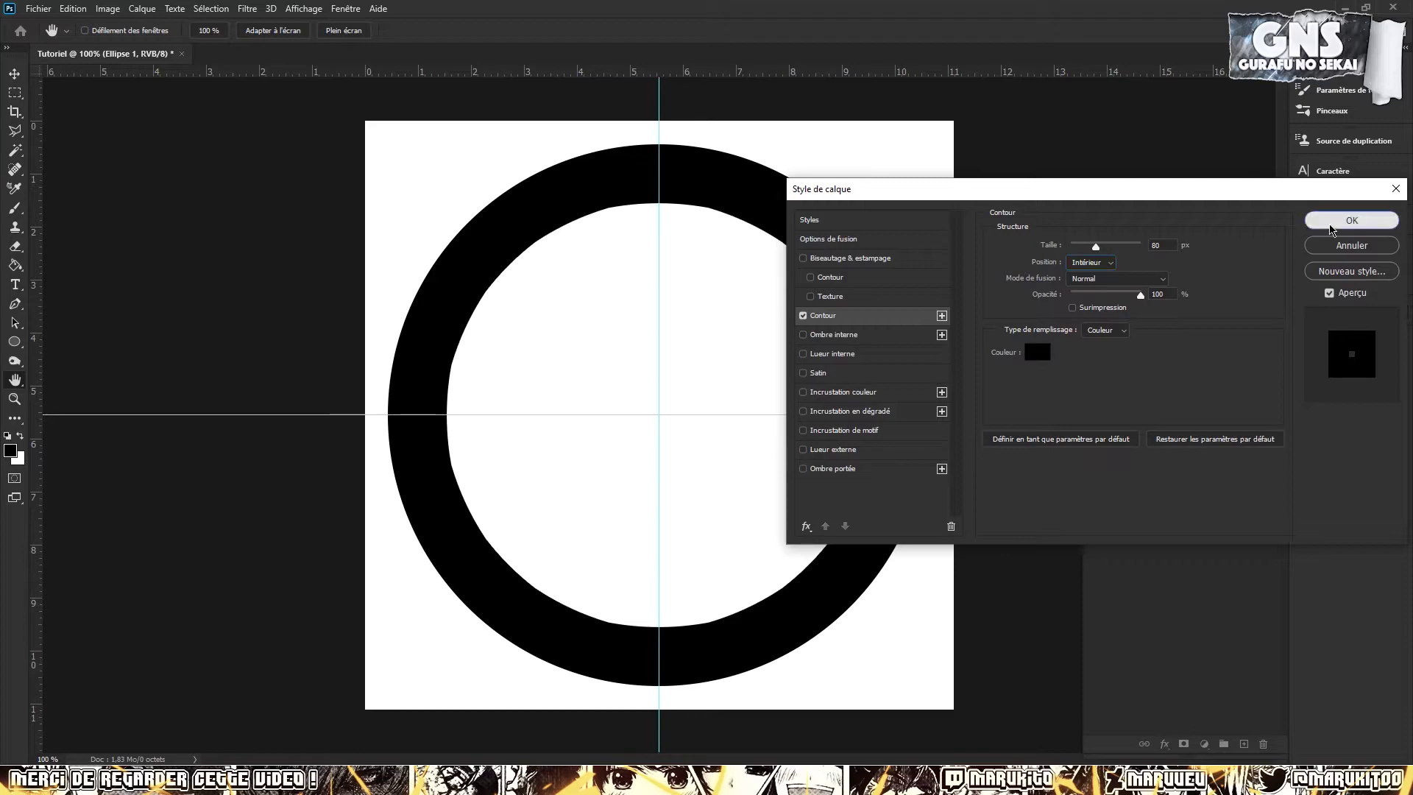
{"action": "left_click", "coordinate": [1351, 220]}
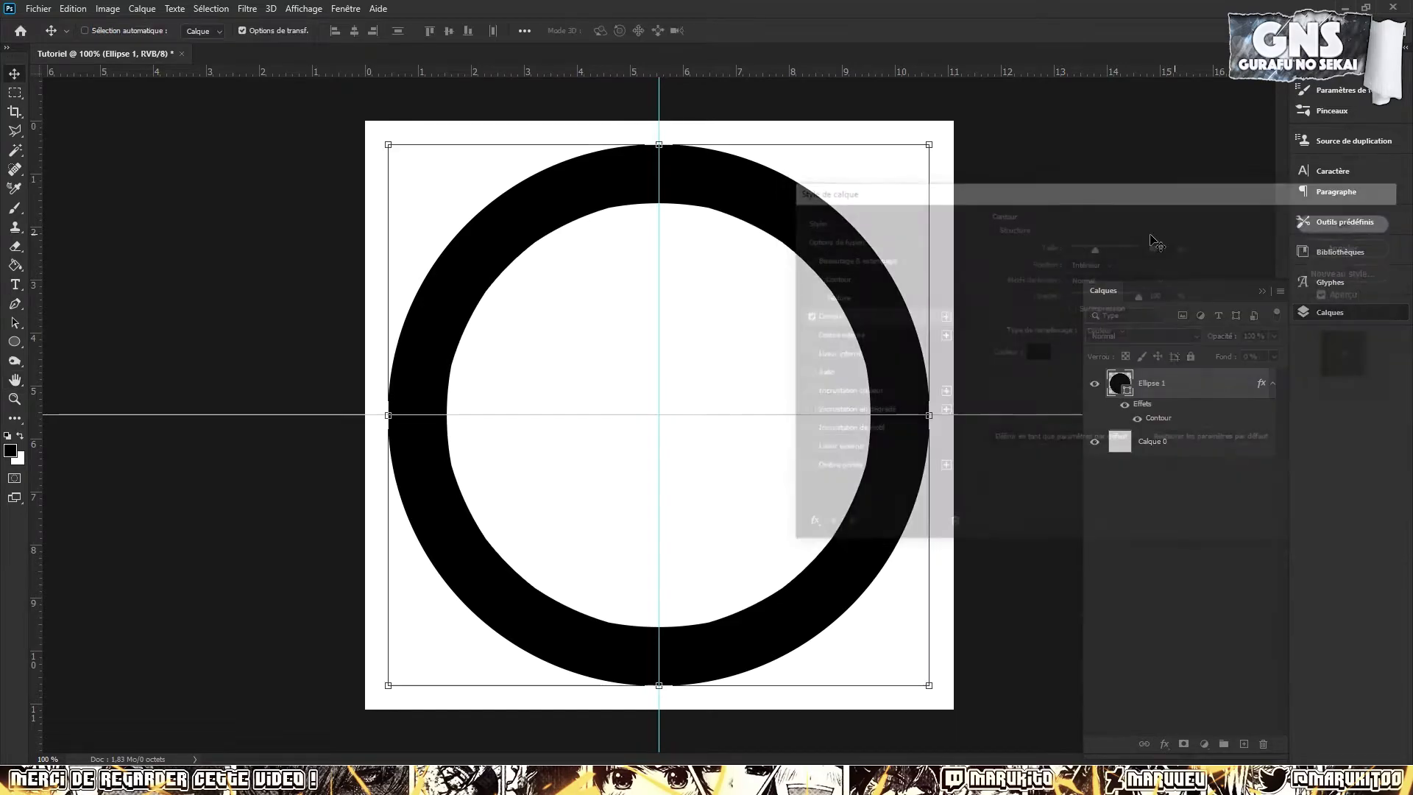
Add a black letter M in Flash Rogers Regular at 693.32 pt inside the ring, centred on the vertical guide
{"action": "left_click", "coordinate": [14, 285]}
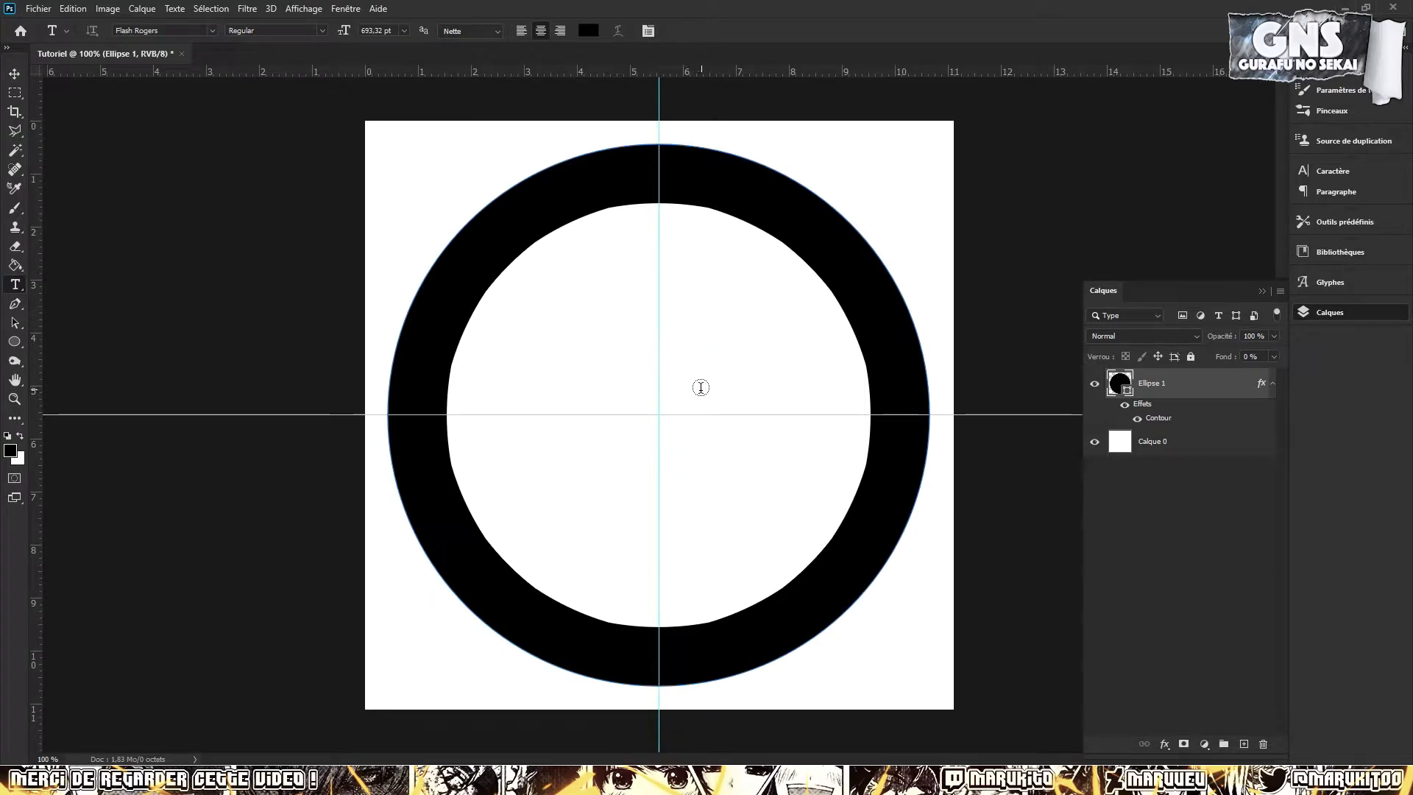
{"action": "left_click", "coordinate": [378, 159]}
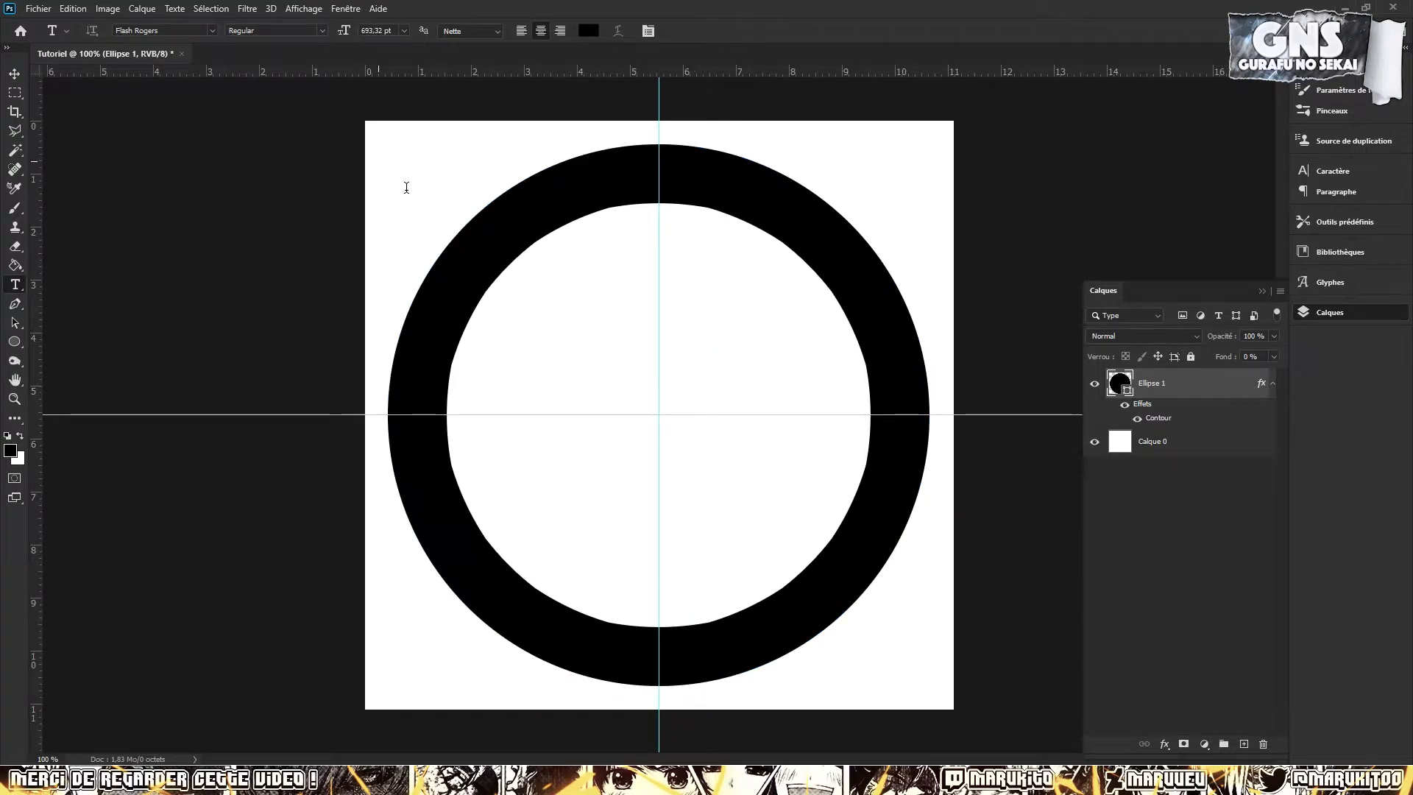
{"action": "type", "text": "M"}
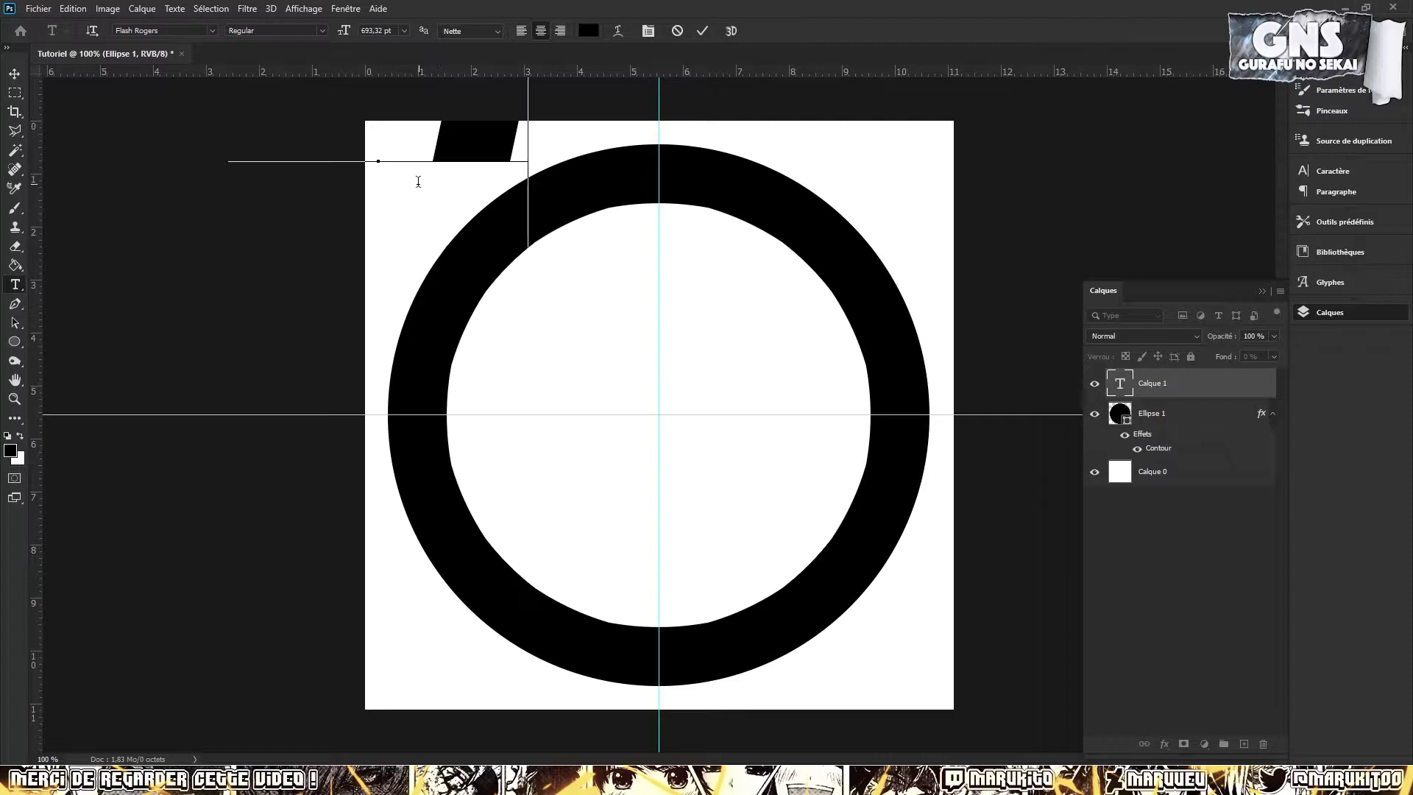
{"action": "left_click_drag", "start_coordinate": [442, 268], "coordinate": [730, 645]}
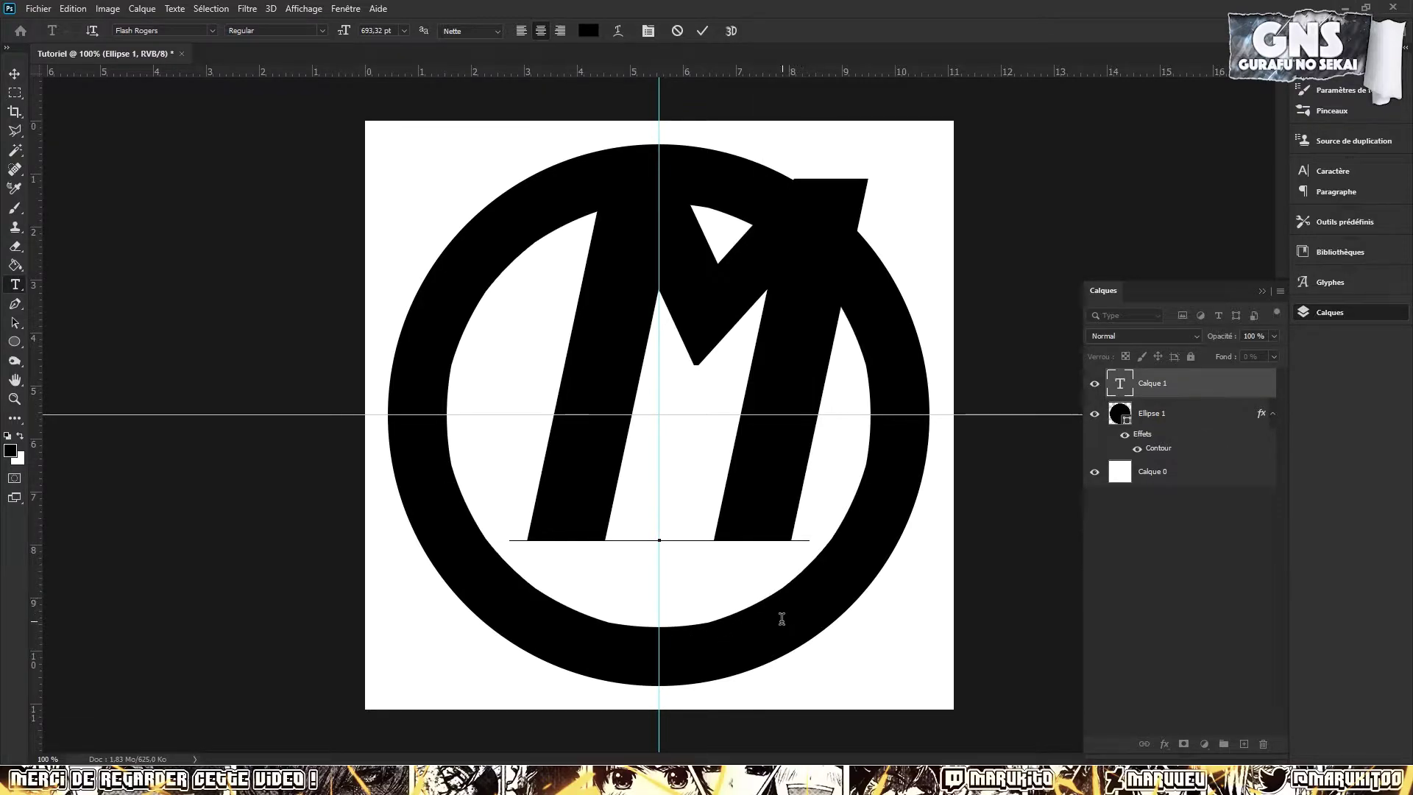
{"action": "left_click_drag", "start_coordinate": [775, 644], "coordinate": [728, 691]}
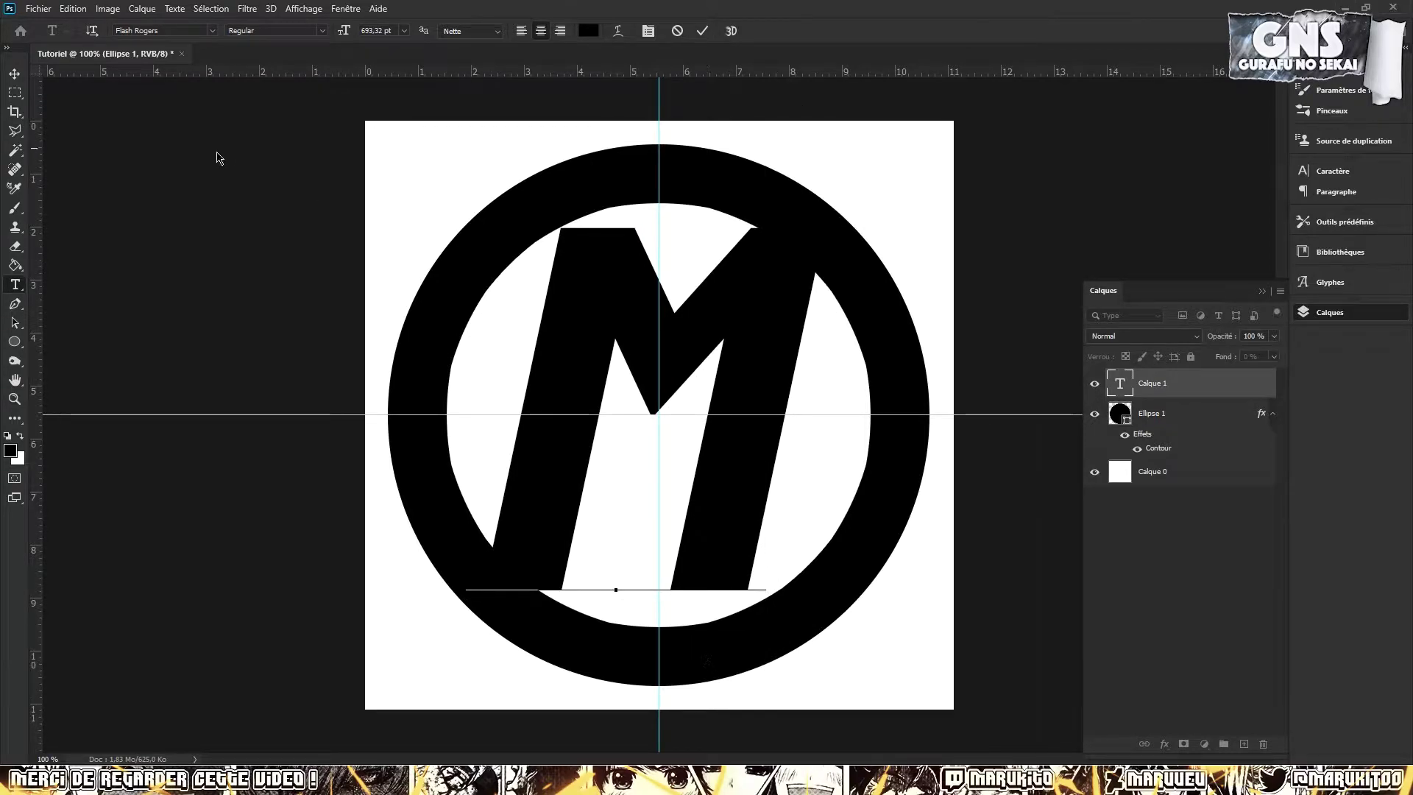
{"action": "left_click", "coordinate": [171, 30]}
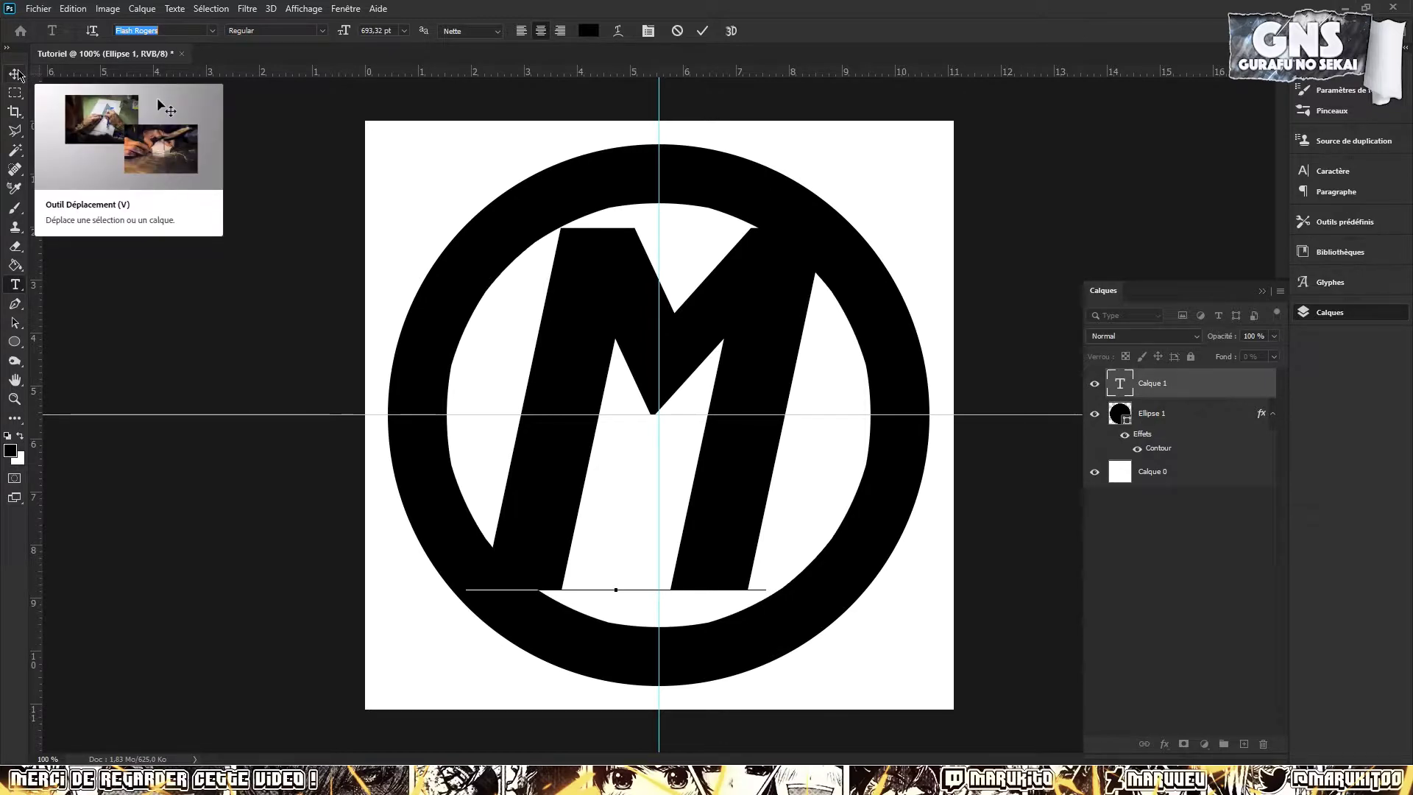
{"action": "left_click", "coordinate": [16, 73]}
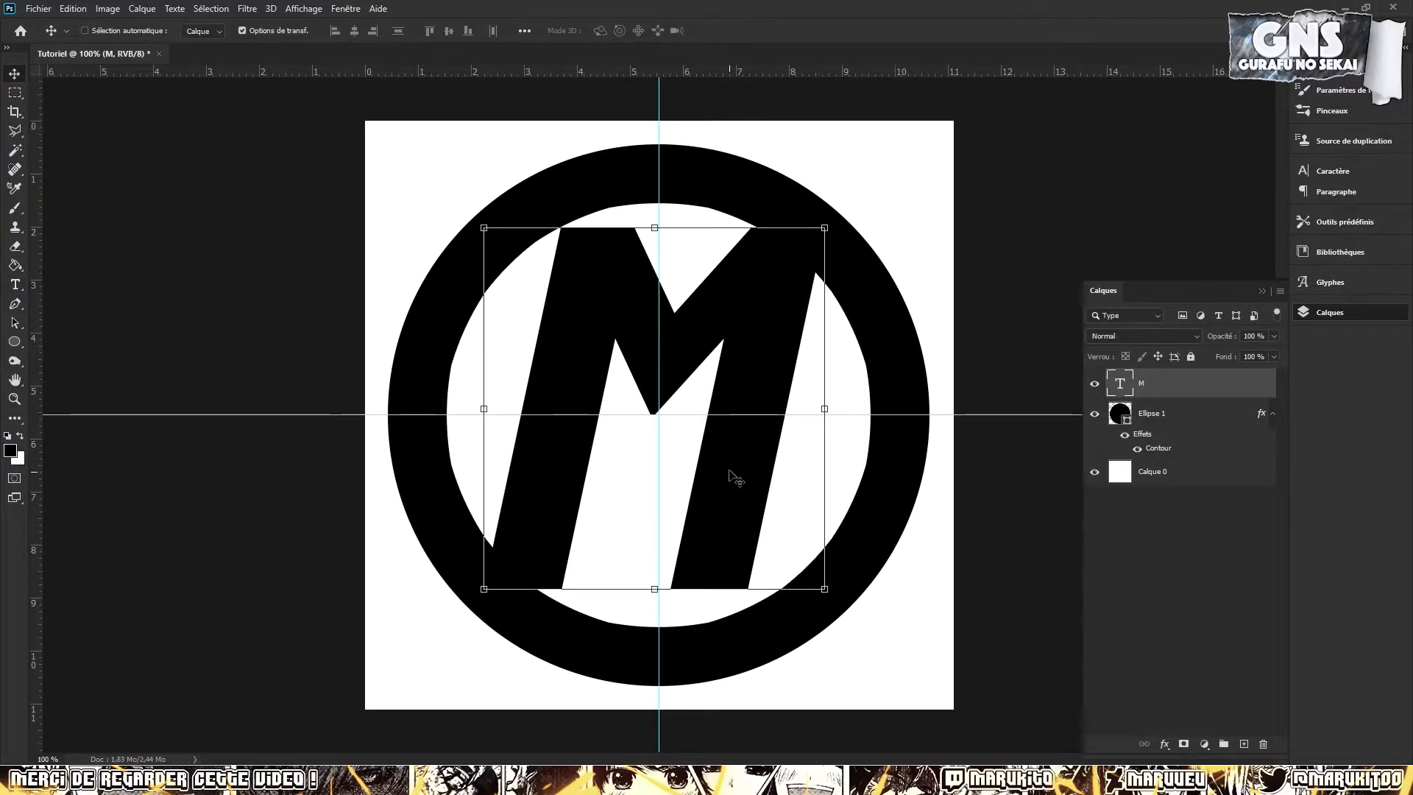
{"action": "left_click_drag", "start_coordinate": [732, 473], "coordinate": [735, 479]}
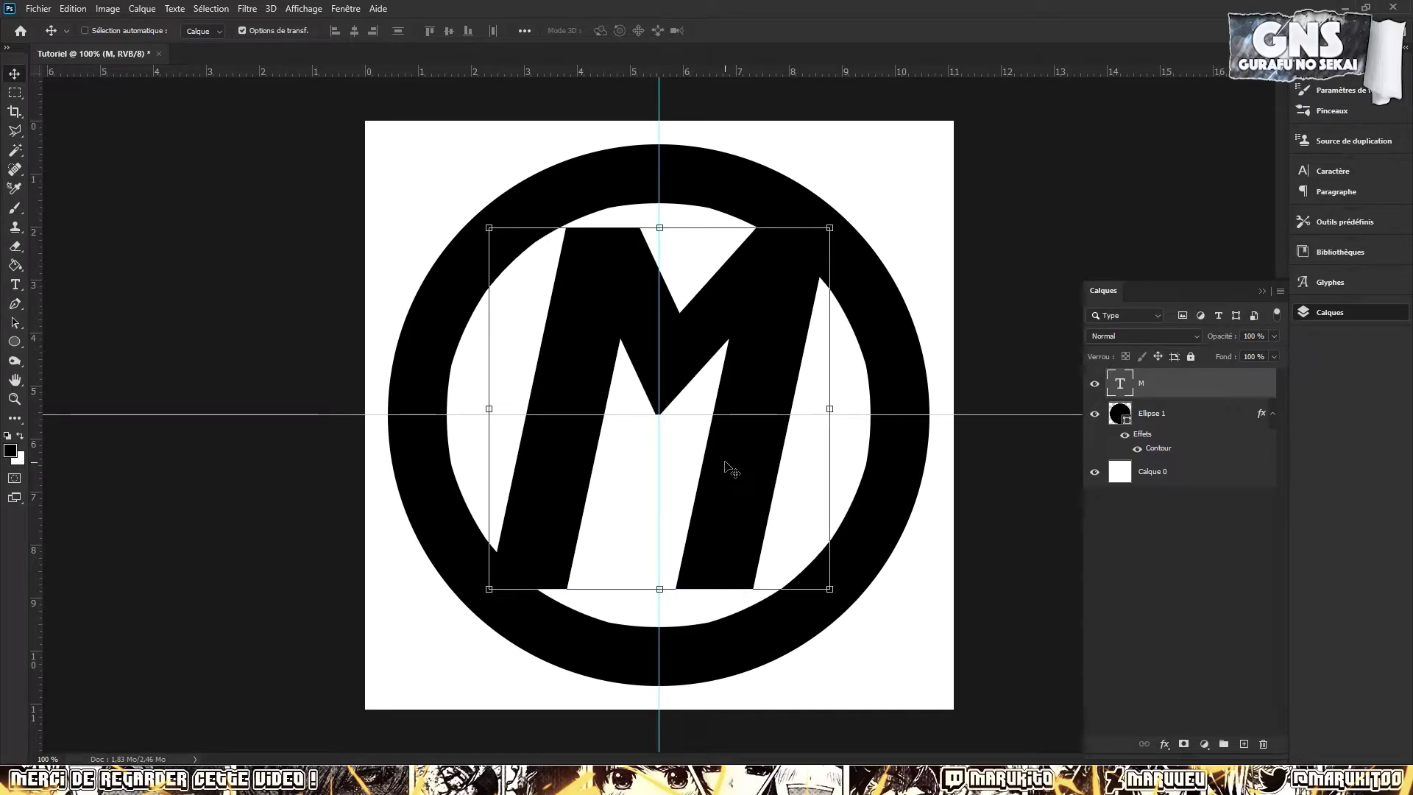
Reduce the letter M's font size to 668.32 pt and nudge it to the centre of the guides
{"action": "double_click", "coordinate": [1121, 383]}
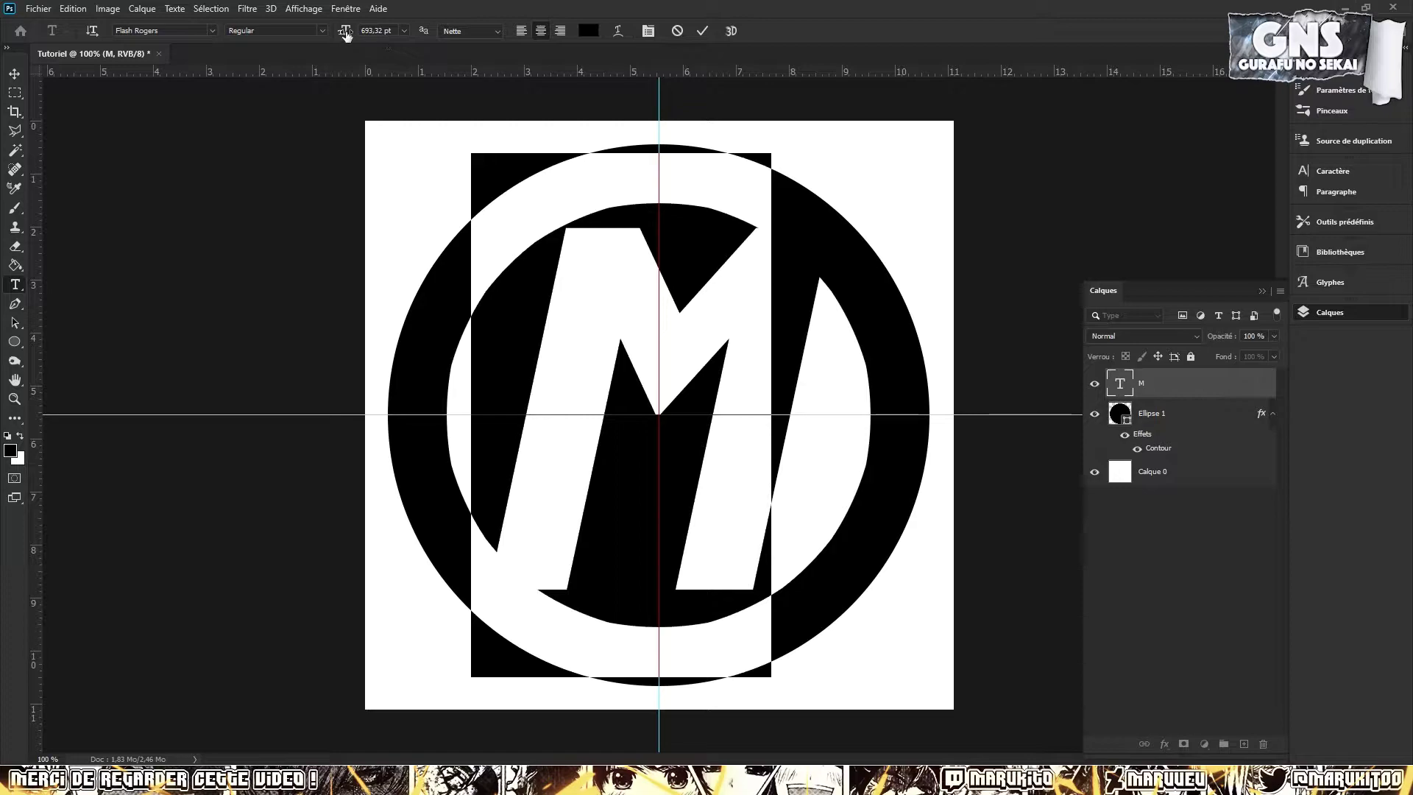
{"action": "left_click_drag", "start_coordinate": [345, 35], "coordinate": [333, 34]}
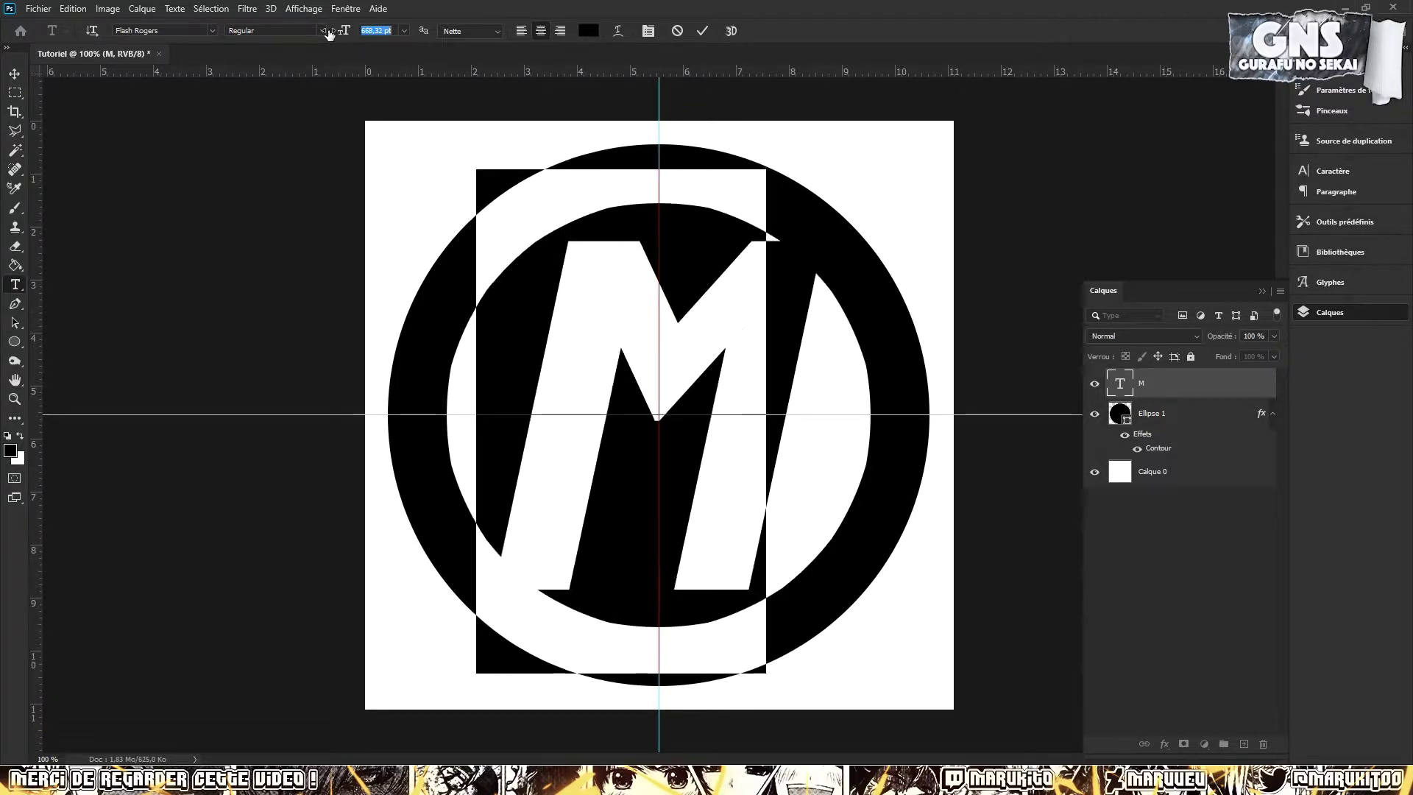
{"action": "left_click", "coordinate": [14, 74]}
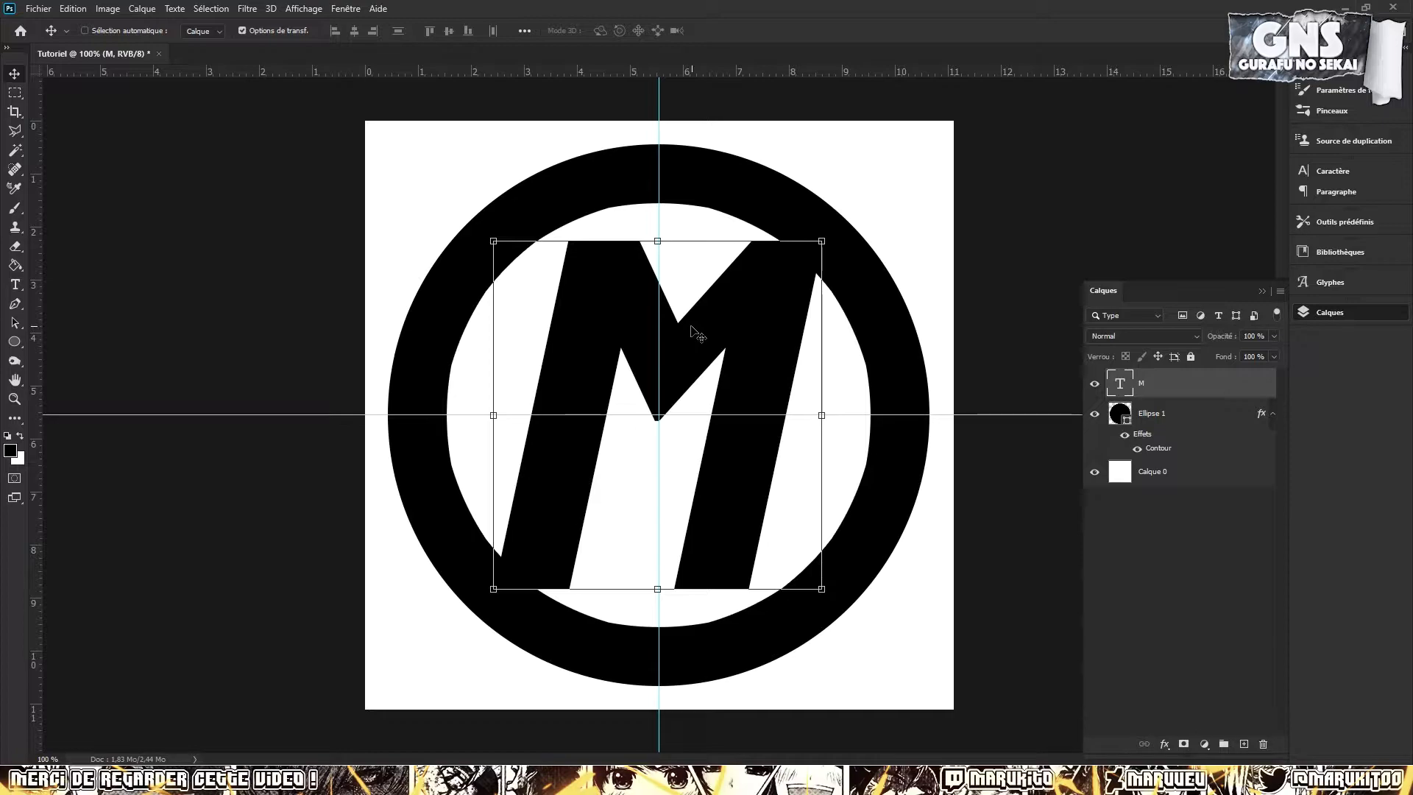
{"action": "key", "text": "Right"}
{"action": "key", "text": "Right"}
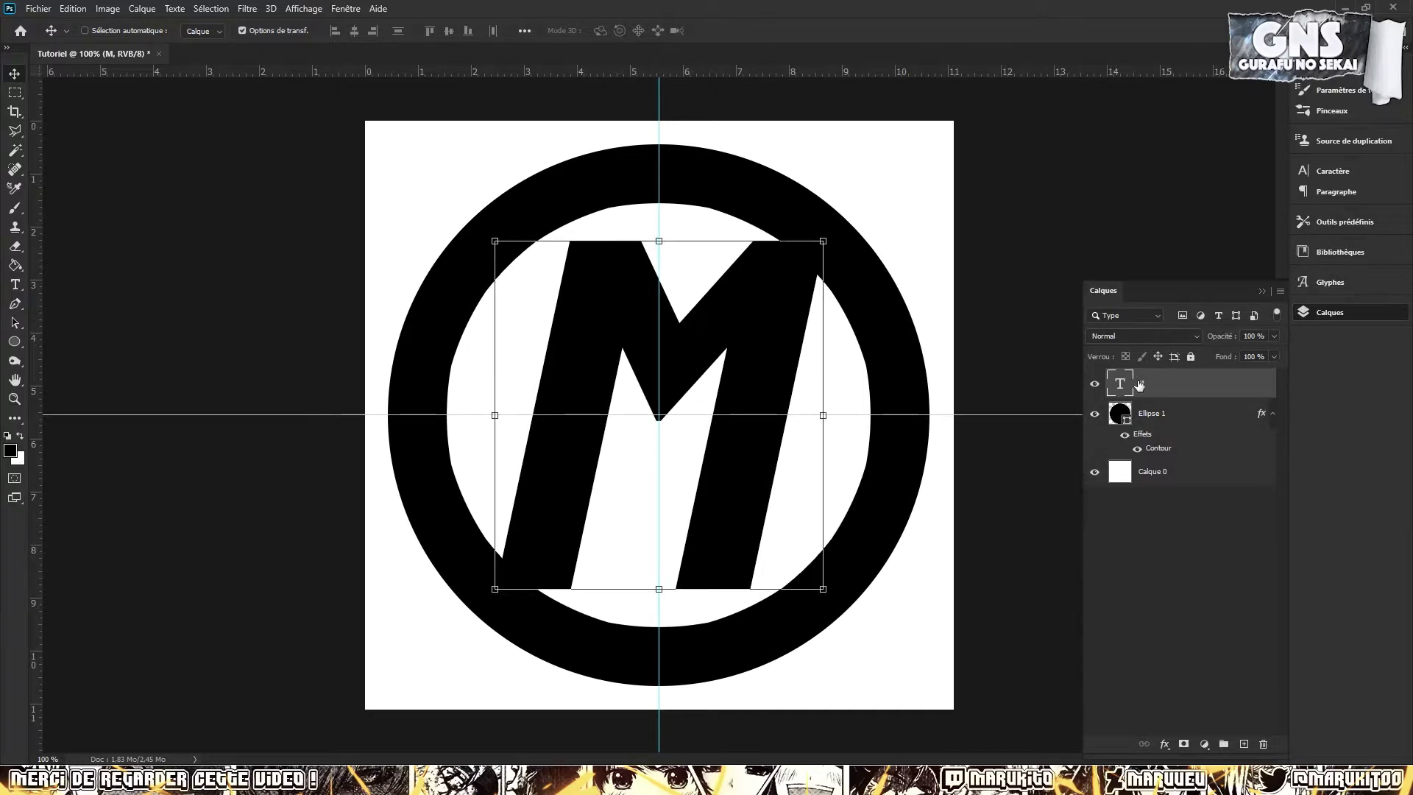
Convert the M text layer and Ellipse 1 together into a single smart object
{"action": "left_click", "coordinate": [1186, 416], "text": "ctrl"}
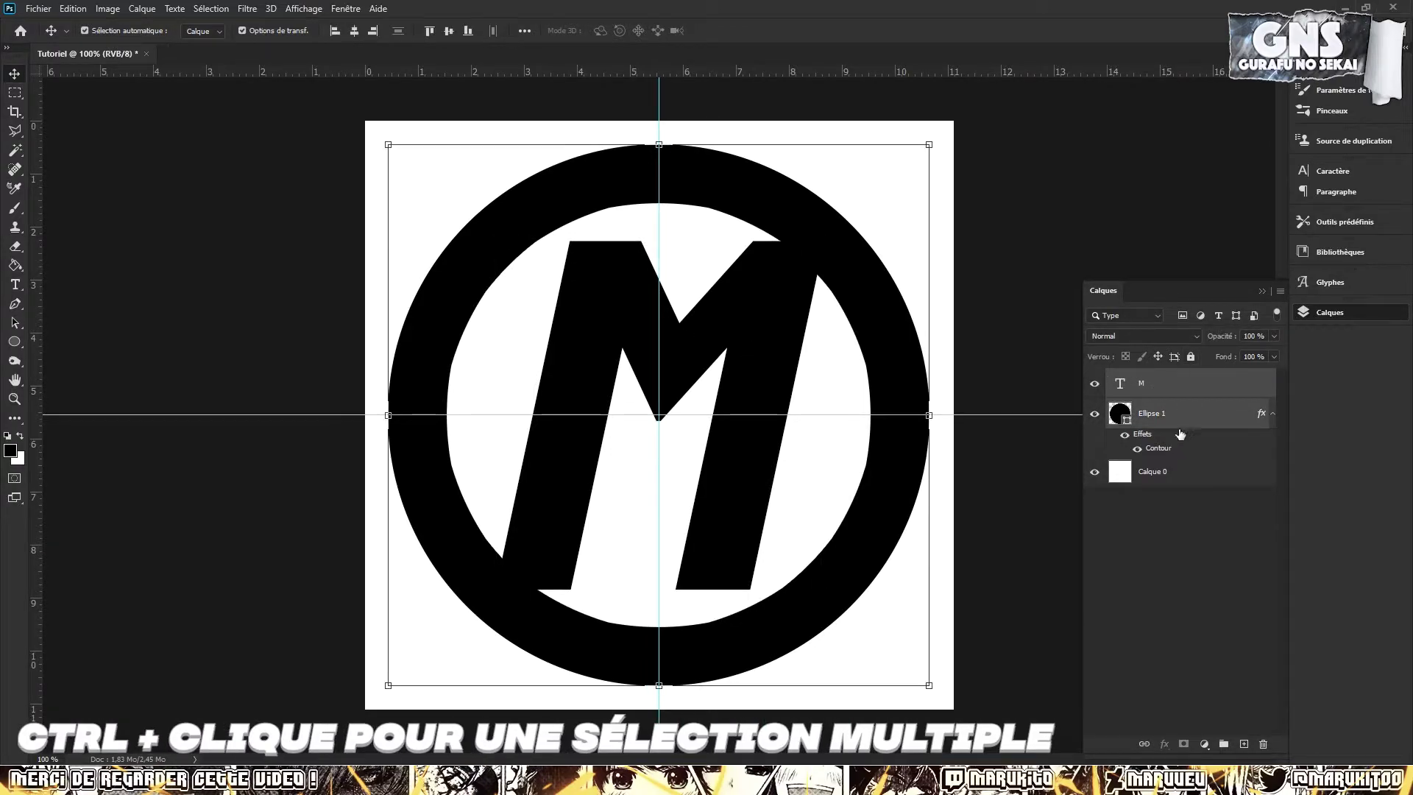
{"action": "left_click", "coordinate": [1184, 419], "text": "ctrl"}
{"action": "left_click", "coordinate": [1188, 393], "text": "ctrl"}
{"action": "left_click", "coordinate": [1189, 417], "text": "ctrl"}
{"action": "left_click", "coordinate": [1191, 396], "text": "ctrl"}
{"action": "right_click", "coordinate": [1190, 397]}
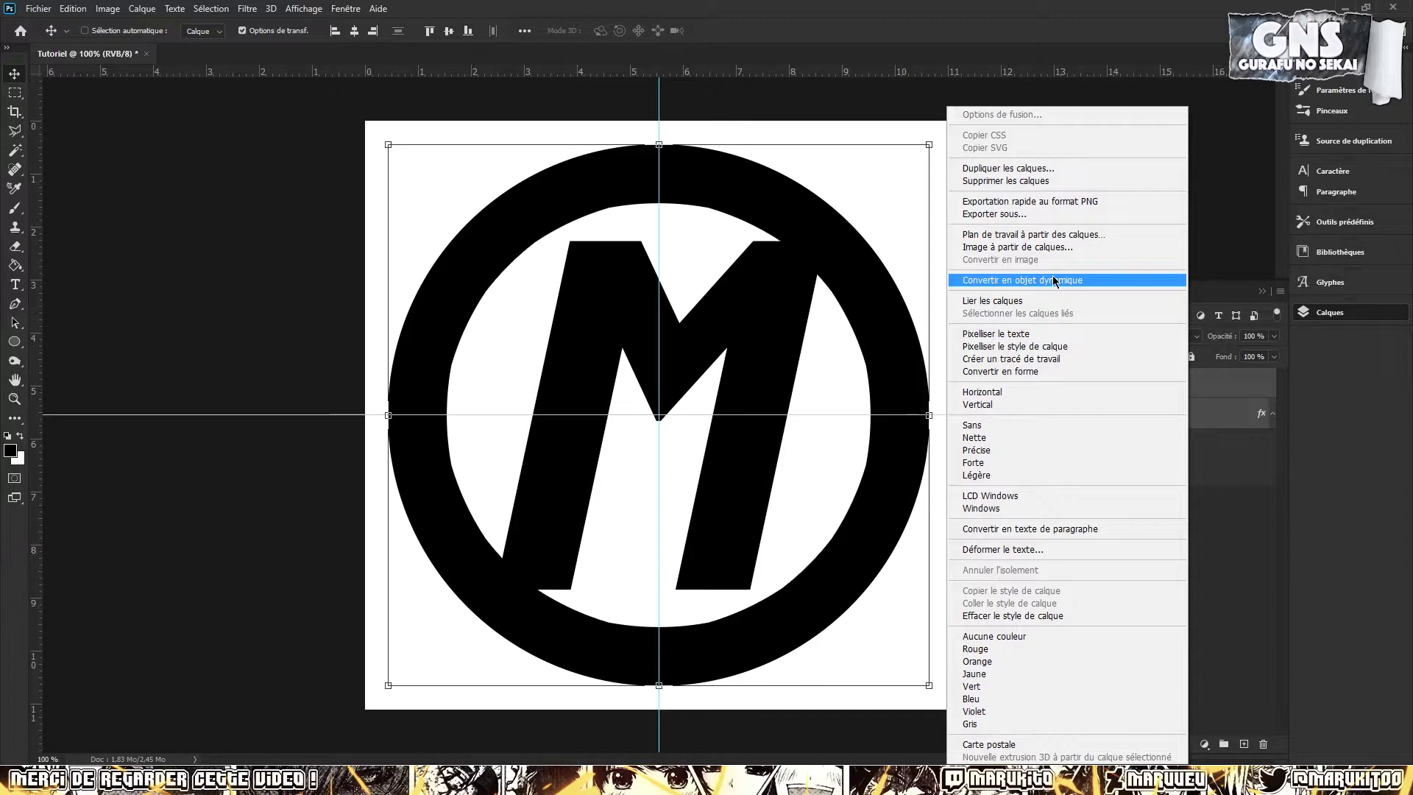
{"action": "left_click", "coordinate": [1053, 280]}
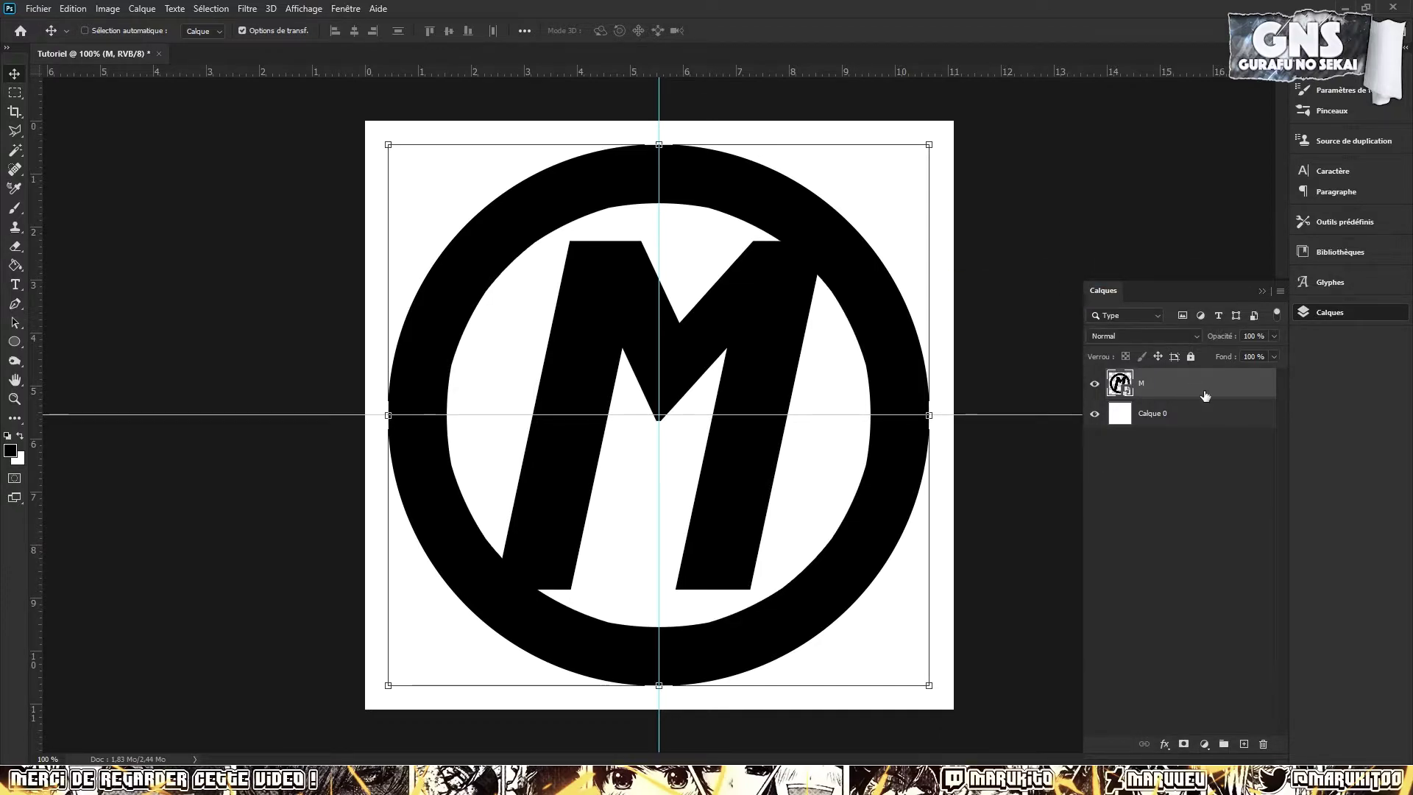
Switch to File Explorer and open the Fonds folder inside the Tutoriel folder's Ressources folder
{"action": "left_click", "coordinate": [110, 780]}
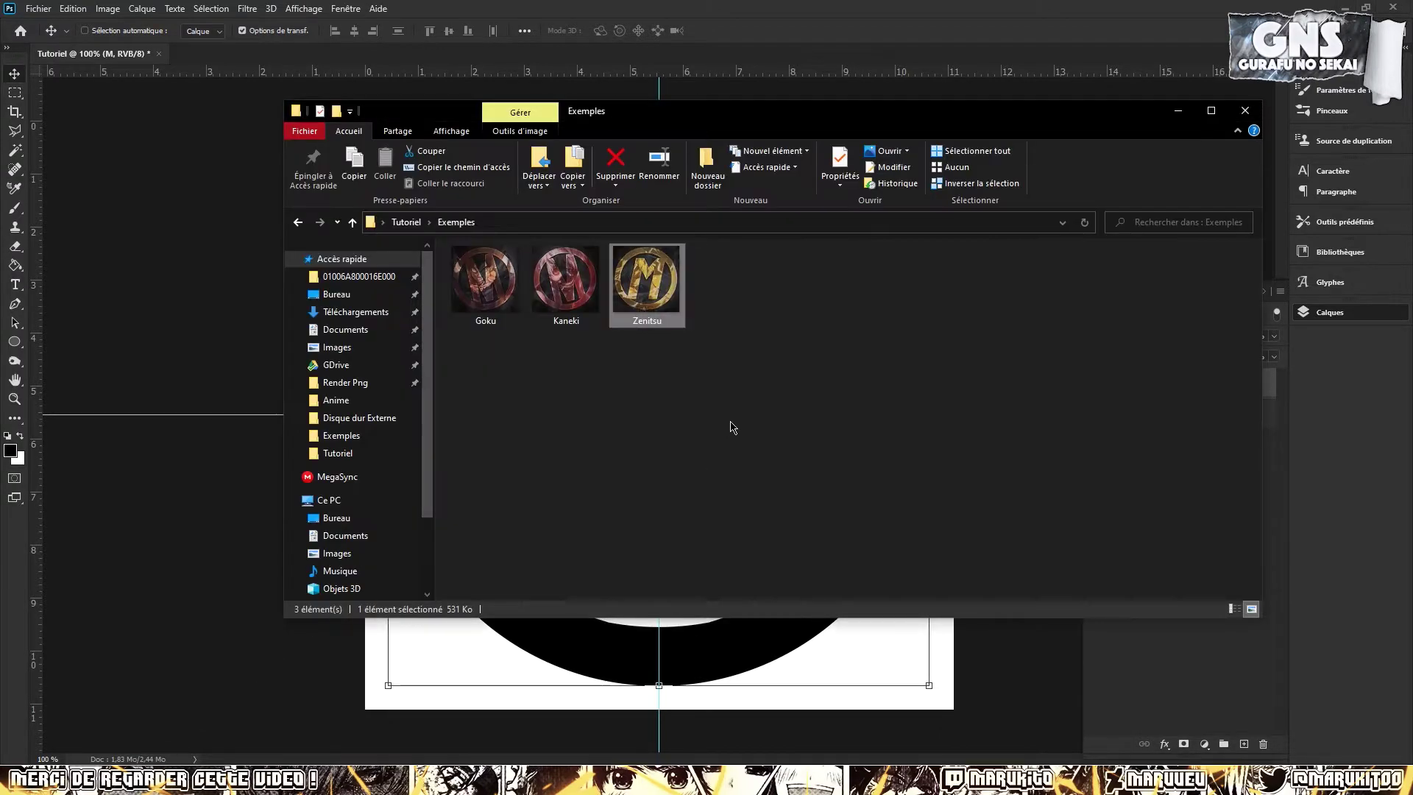
{"action": "left_click", "coordinate": [407, 222]}
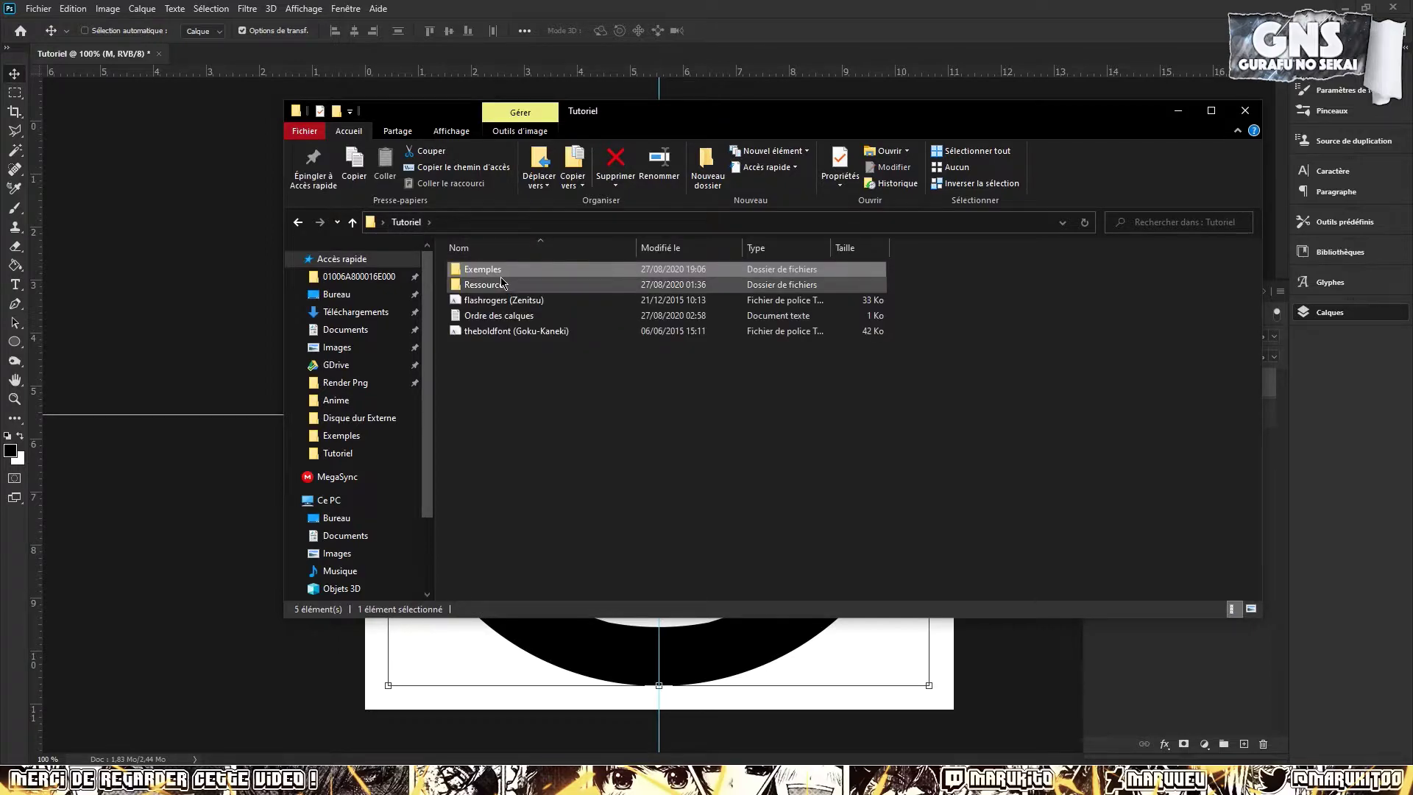
{"action": "double_click", "coordinate": [501, 284]}
{"action": "double_click", "coordinate": [482, 279]}
{"action": "left_click_drag", "start_coordinate": [650, 314], "coordinate": [748, 664]}
{"action": "key", "text": "Escape"}
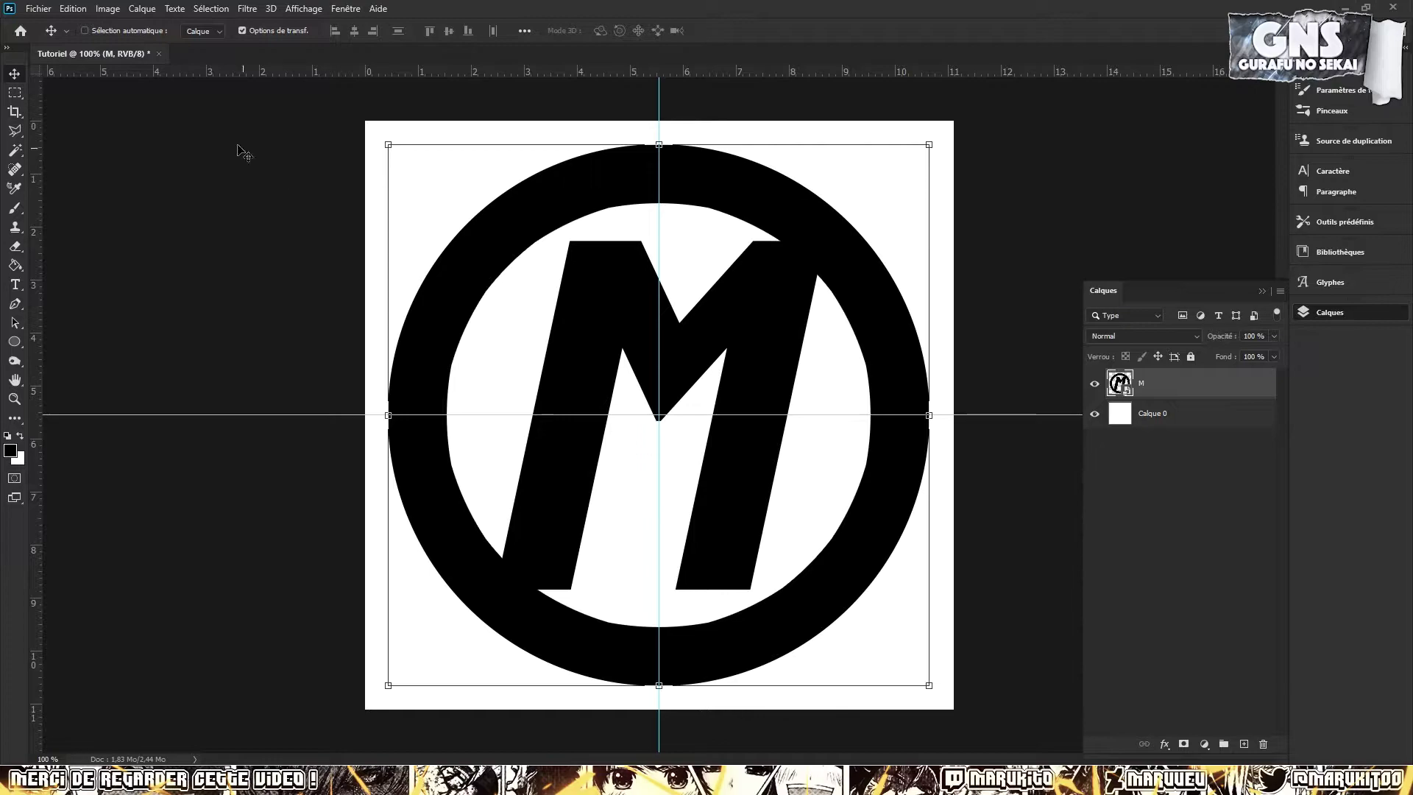
{"action": "left_click", "coordinate": [38, 8]}
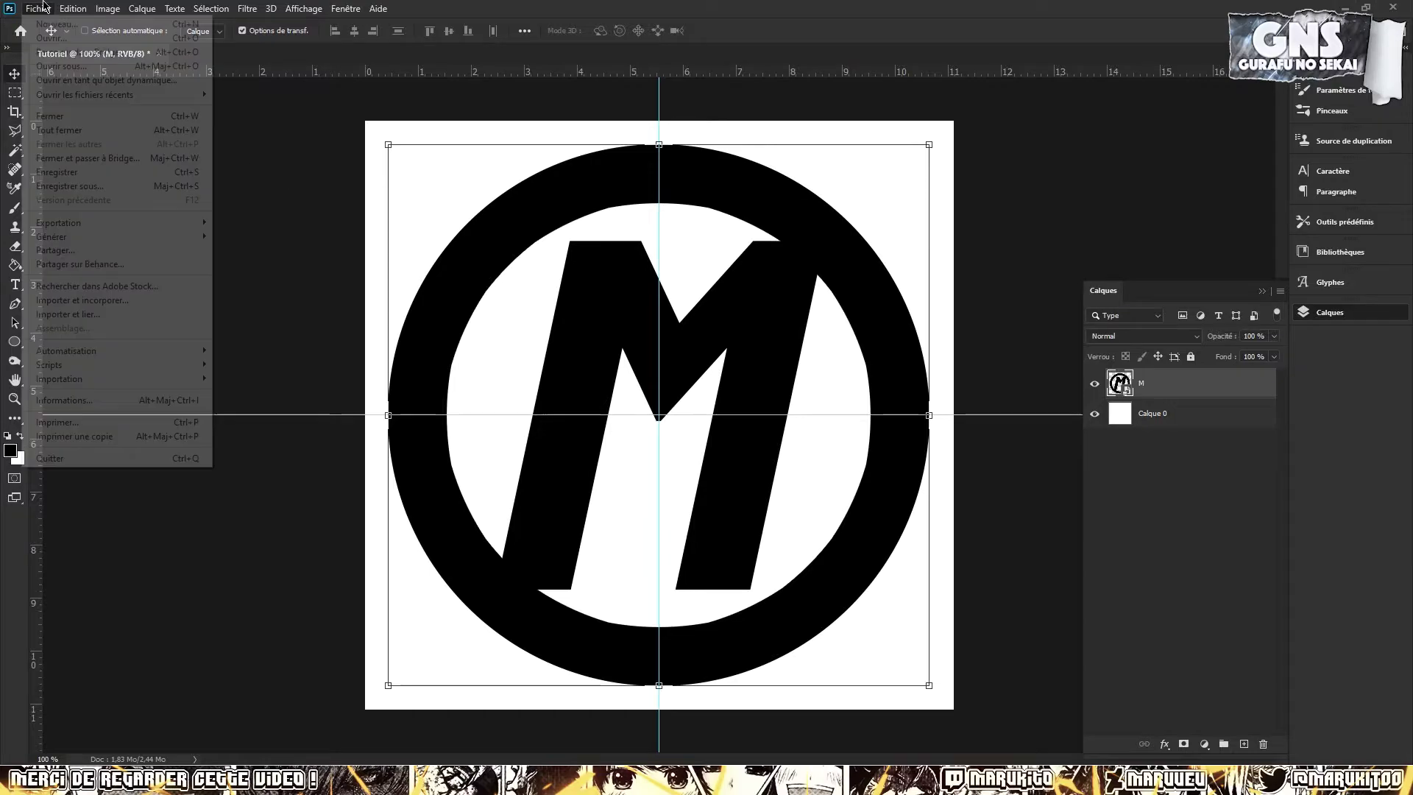
{"action": "left_click", "coordinate": [583, 335]}
Place the Zenitsu image from the Fonds folder into the Tutoriel document and enlarge it to cover the whole canvas
{"action": "key", "text": "alt+Tab"}
{"action": "left_click_drag", "start_coordinate": [657, 297], "coordinate": [638, 674]}
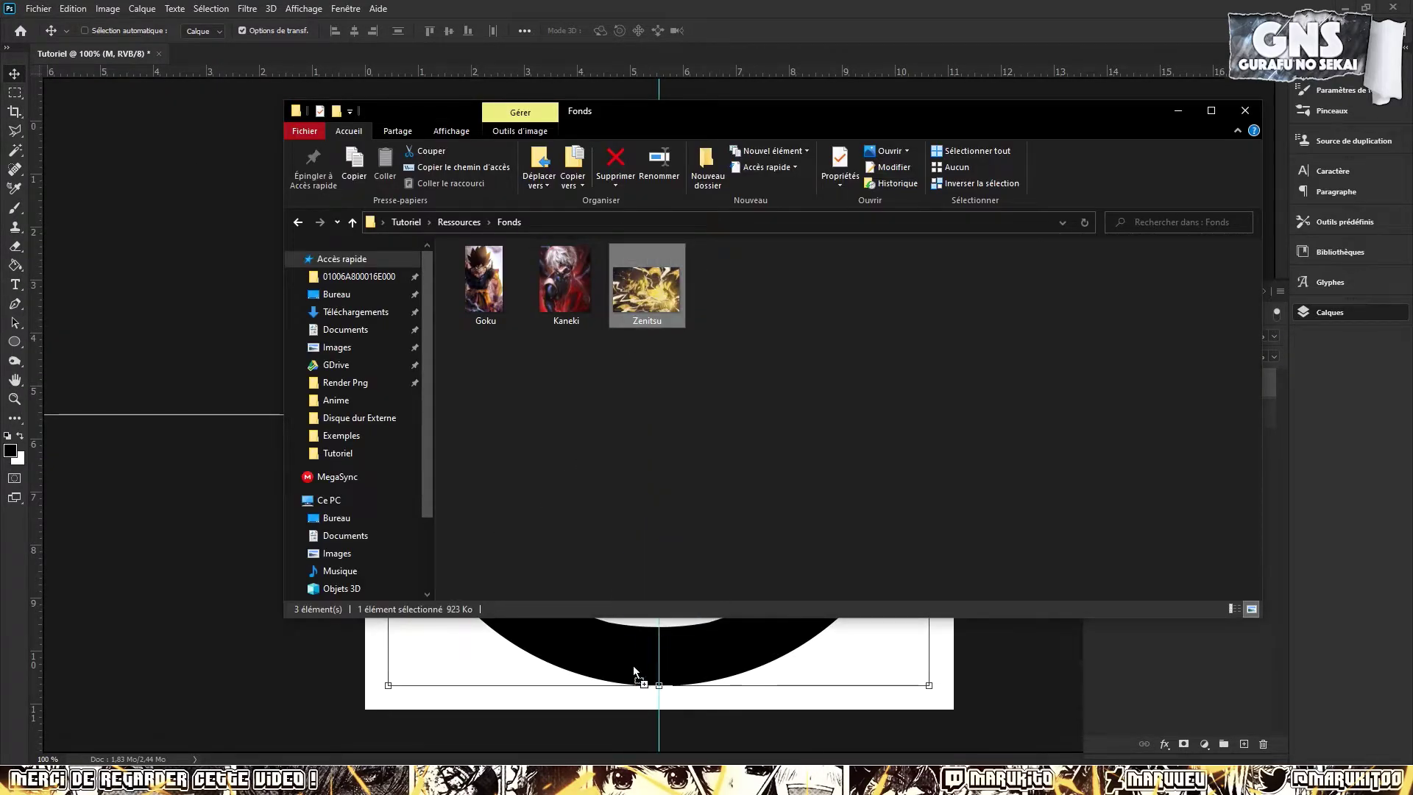
{"action": "scroll", "coordinate": [698, 357], "scroll_direction": "down", "scroll_amount": 4}
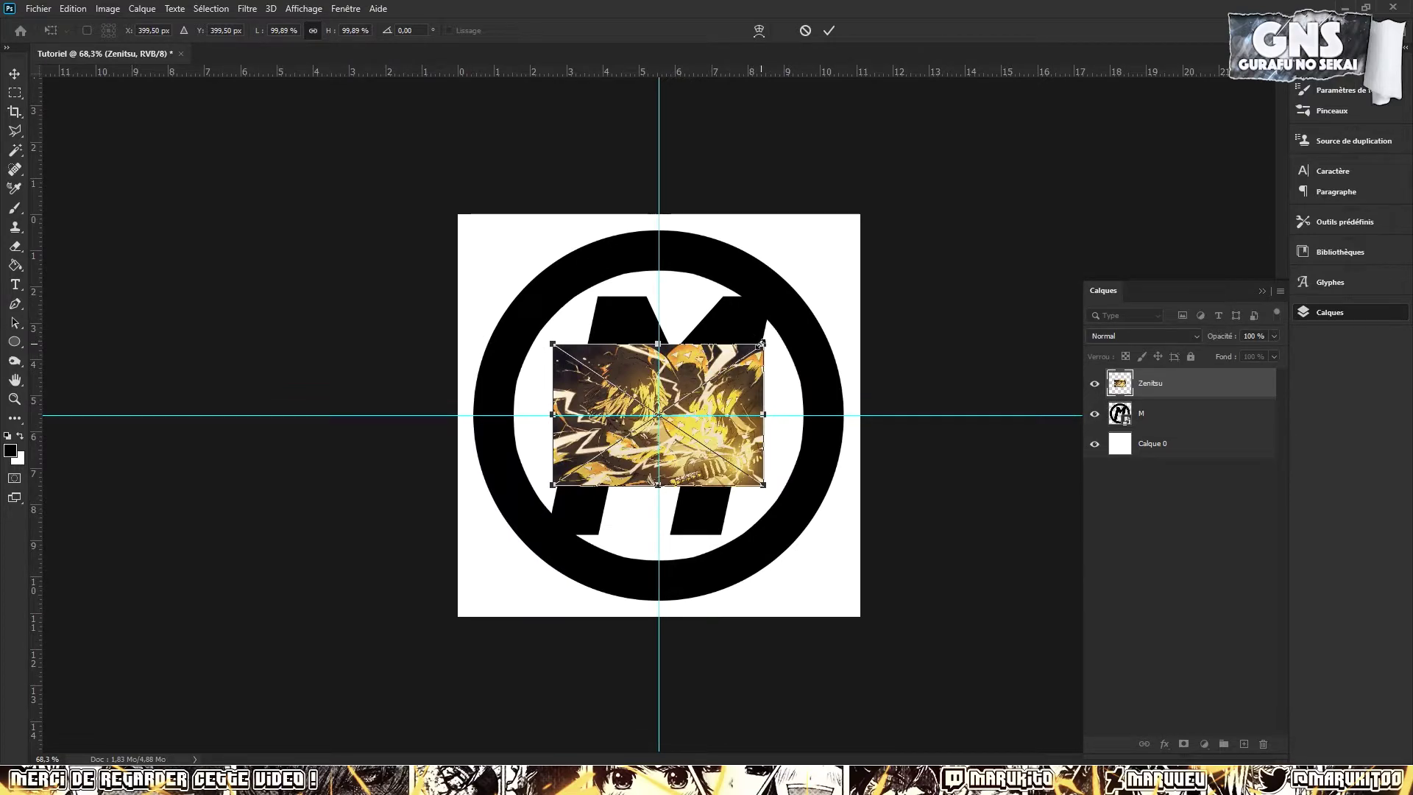
{"action": "left_click_drag", "start_coordinate": [762, 344], "coordinate": [970, 218]}
{"action": "left_click_drag", "start_coordinate": [551, 486], "coordinate": [322, 641]}
{"action": "key", "text": "Return"}
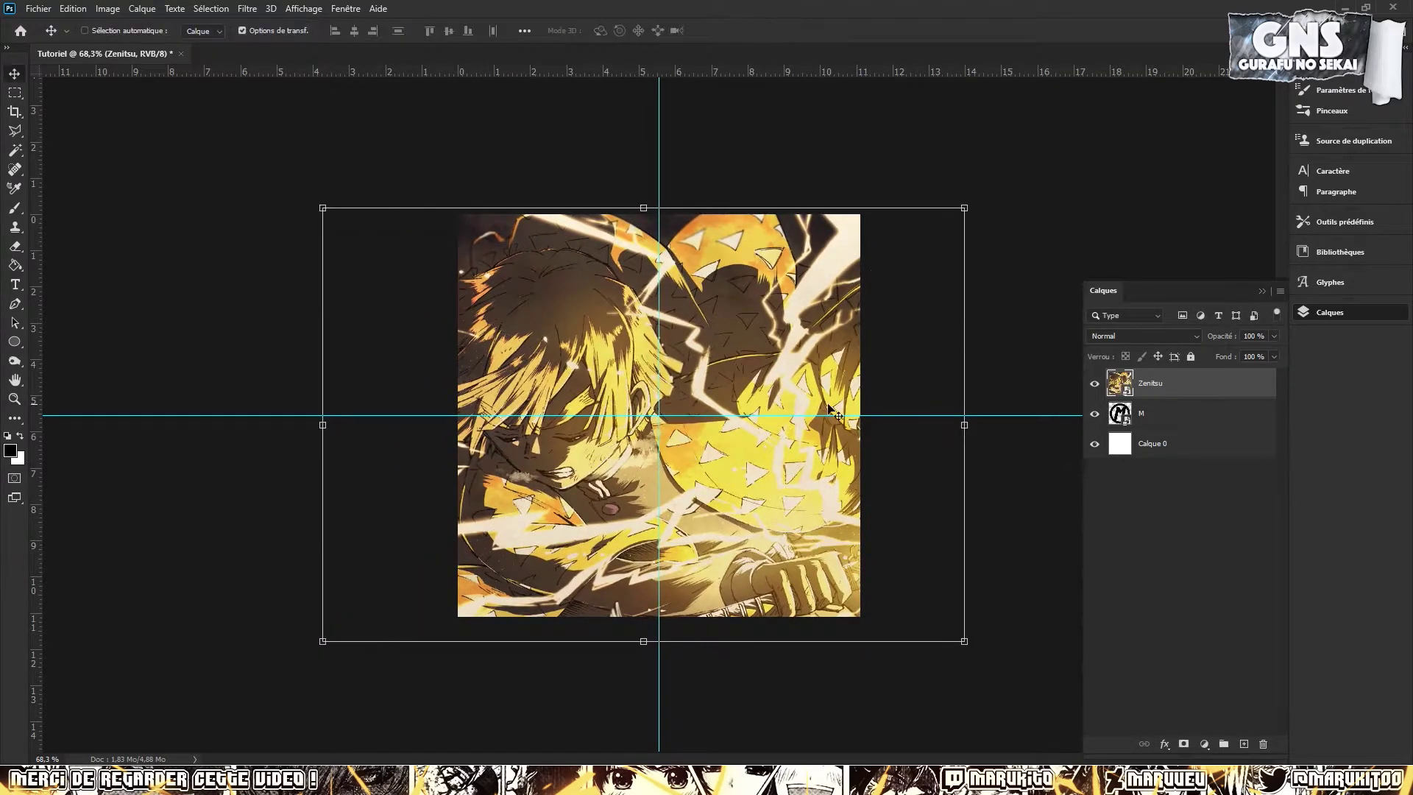
Move the Zenitsu layer beneath the M layer and centre the image horizontally on the vertical guide
{"action": "left_click", "coordinate": [14, 399]}
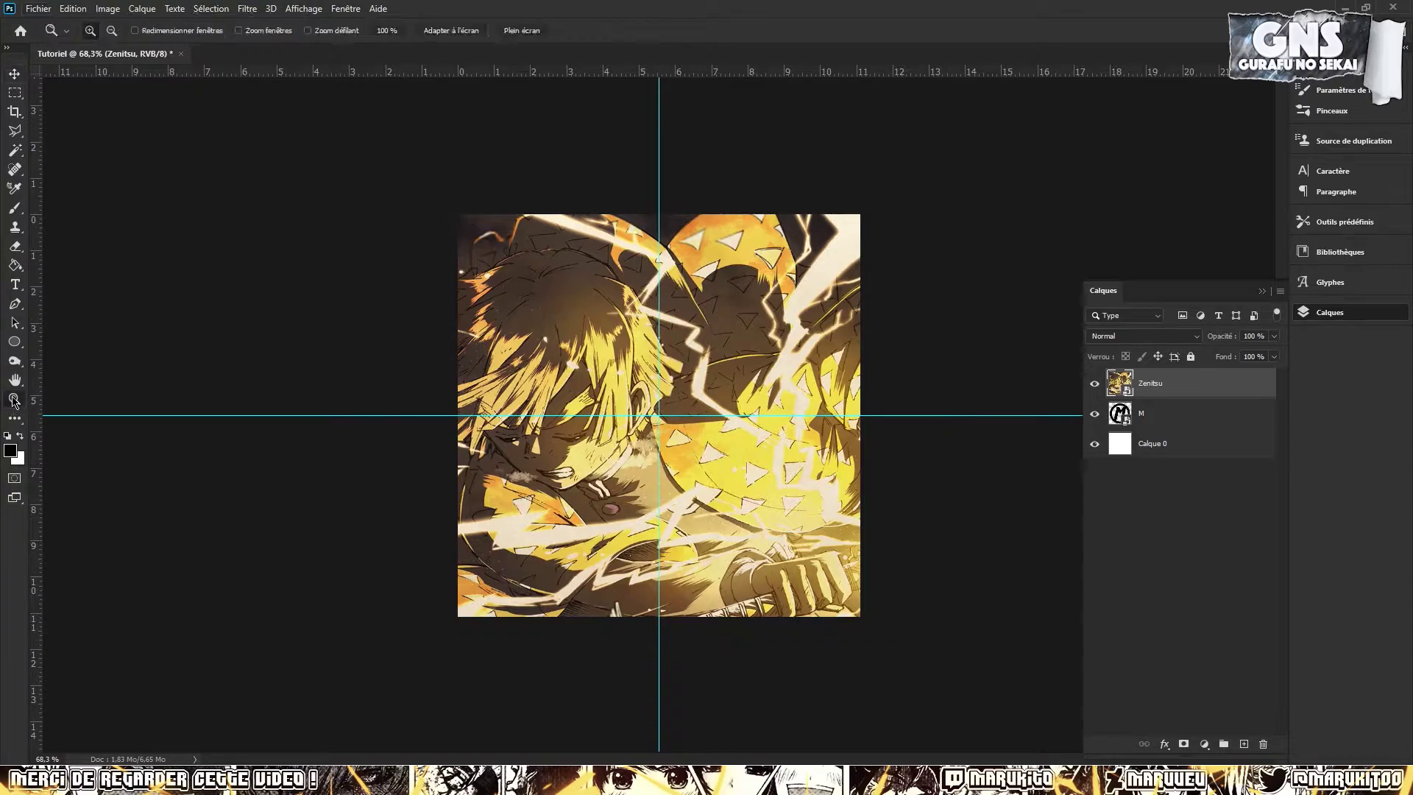
{"action": "left_click", "coordinate": [387, 30]}
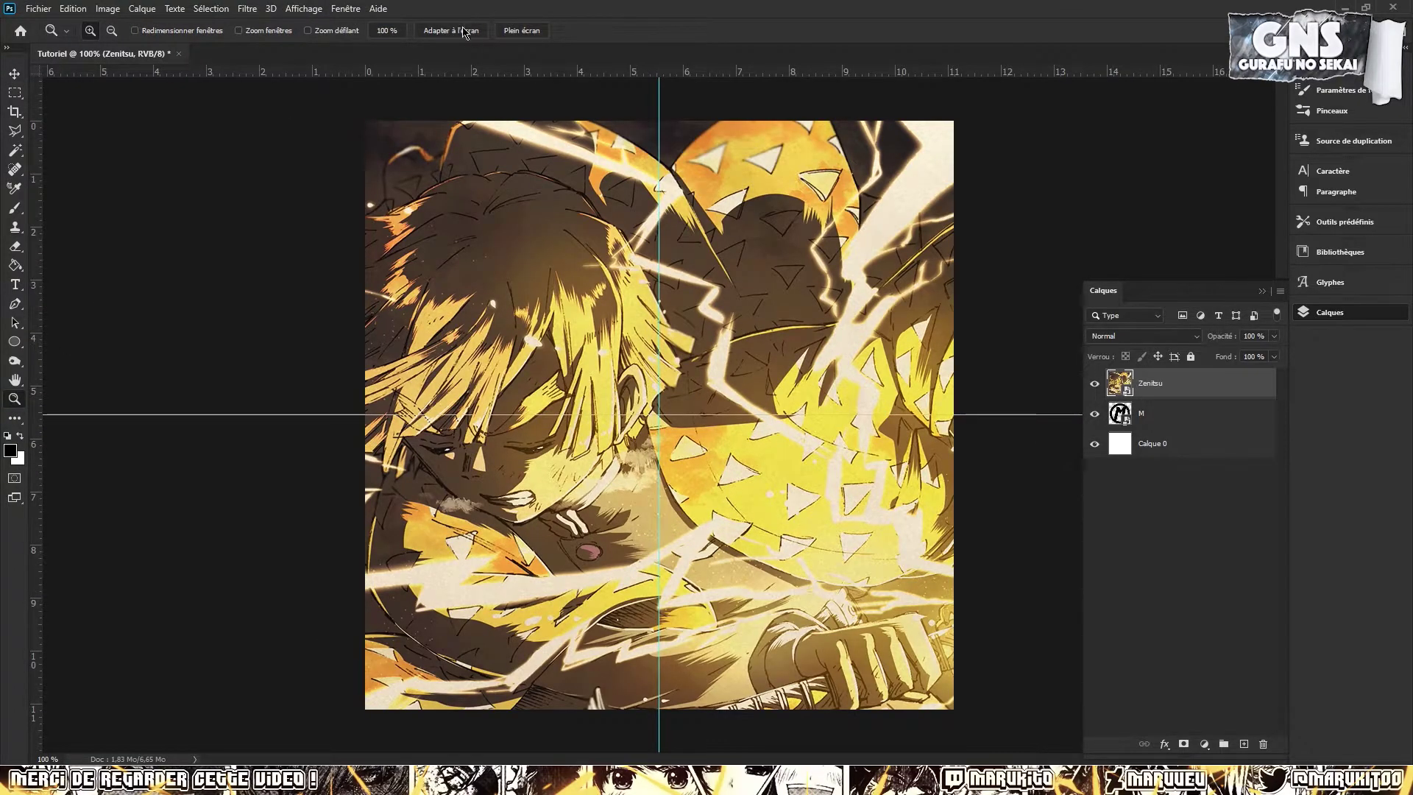
{"action": "left_click", "coordinate": [14, 74]}
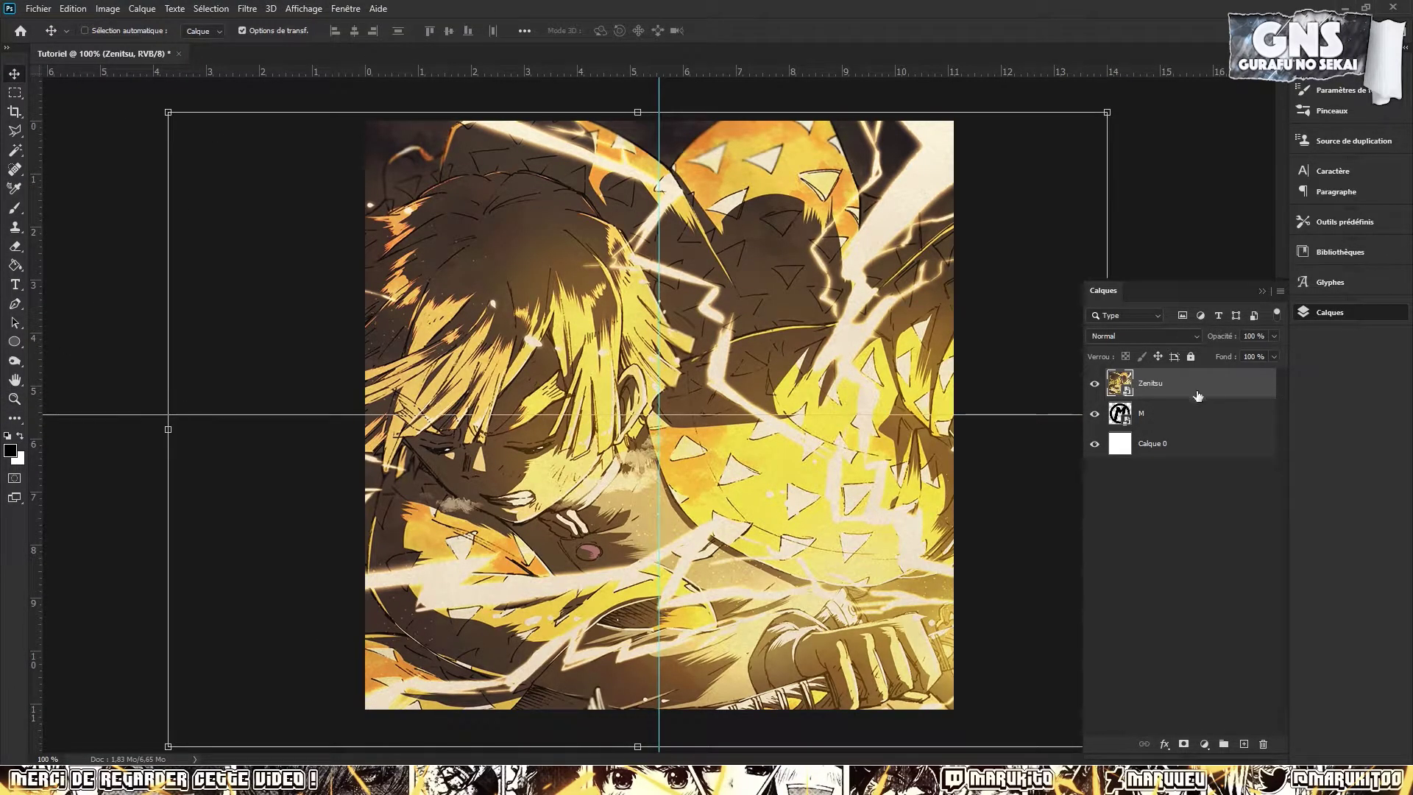
{"action": "left_click_drag", "start_coordinate": [1198, 396], "coordinate": [1188, 441]}
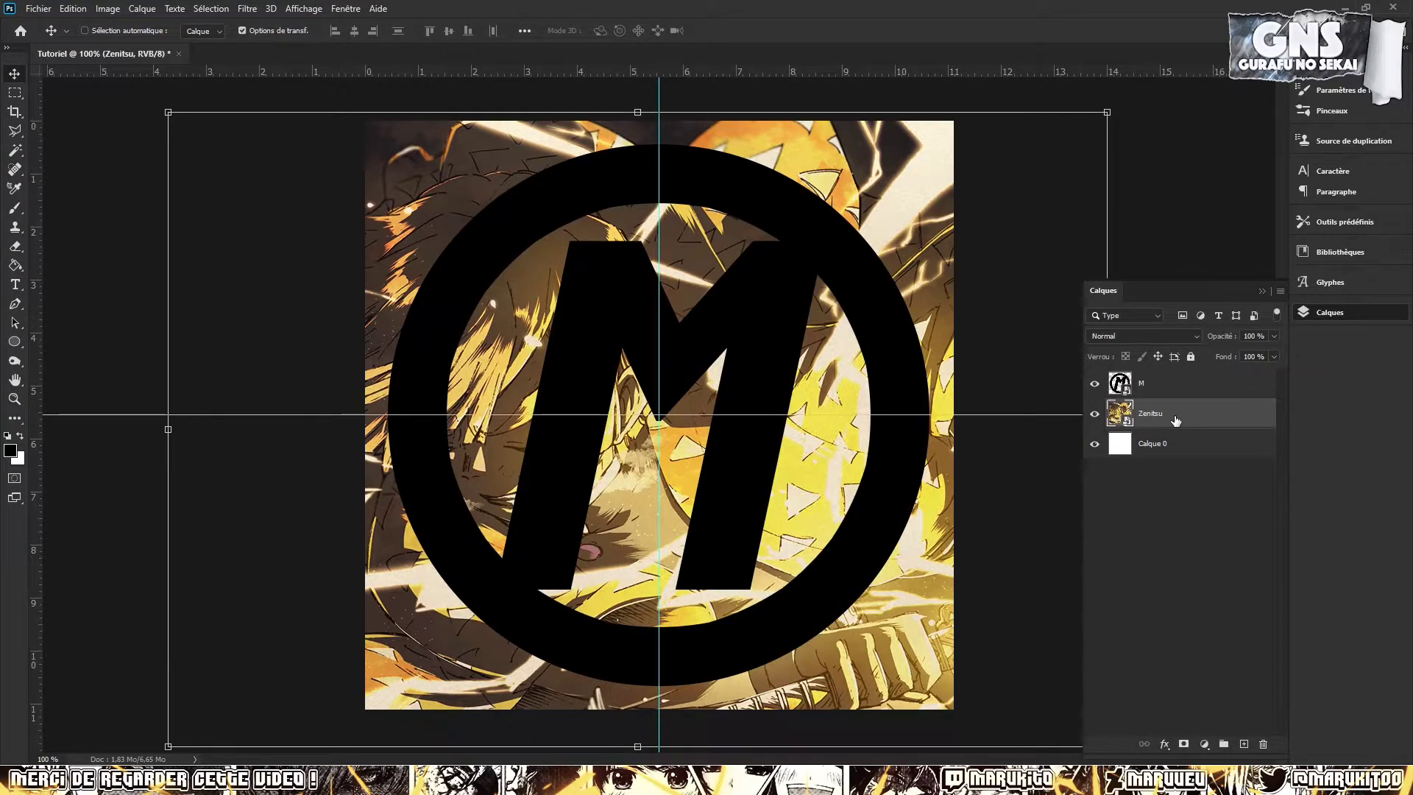
{"action": "left_click_drag", "start_coordinate": [780, 530], "coordinate": [801, 531]}
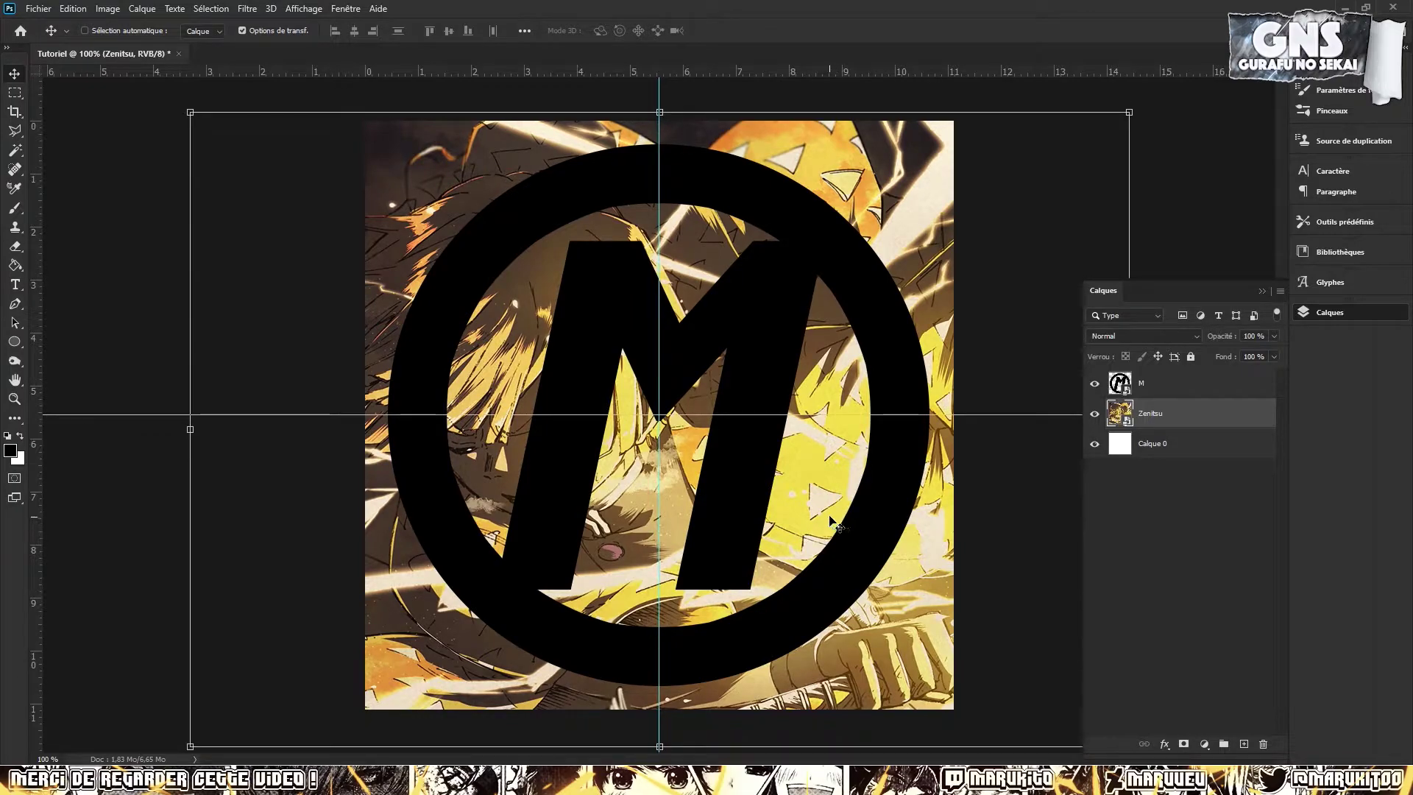
Add a gradient overlay to the M layer from the foreground-to-background preset, with its first colour stop set to efe350
{"action": "left_click", "coordinate": [1200, 383]}
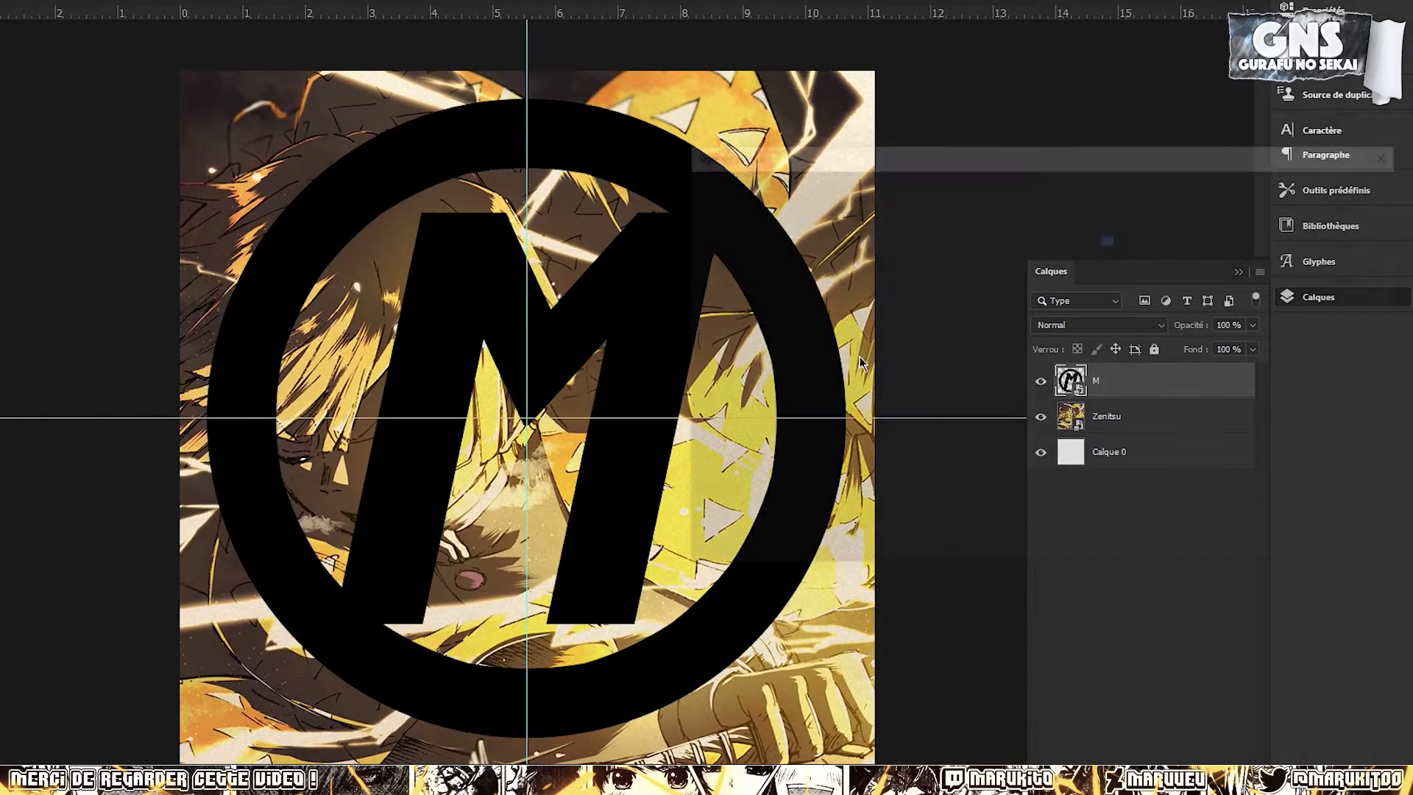
{"action": "left_click", "coordinate": [747, 415]}
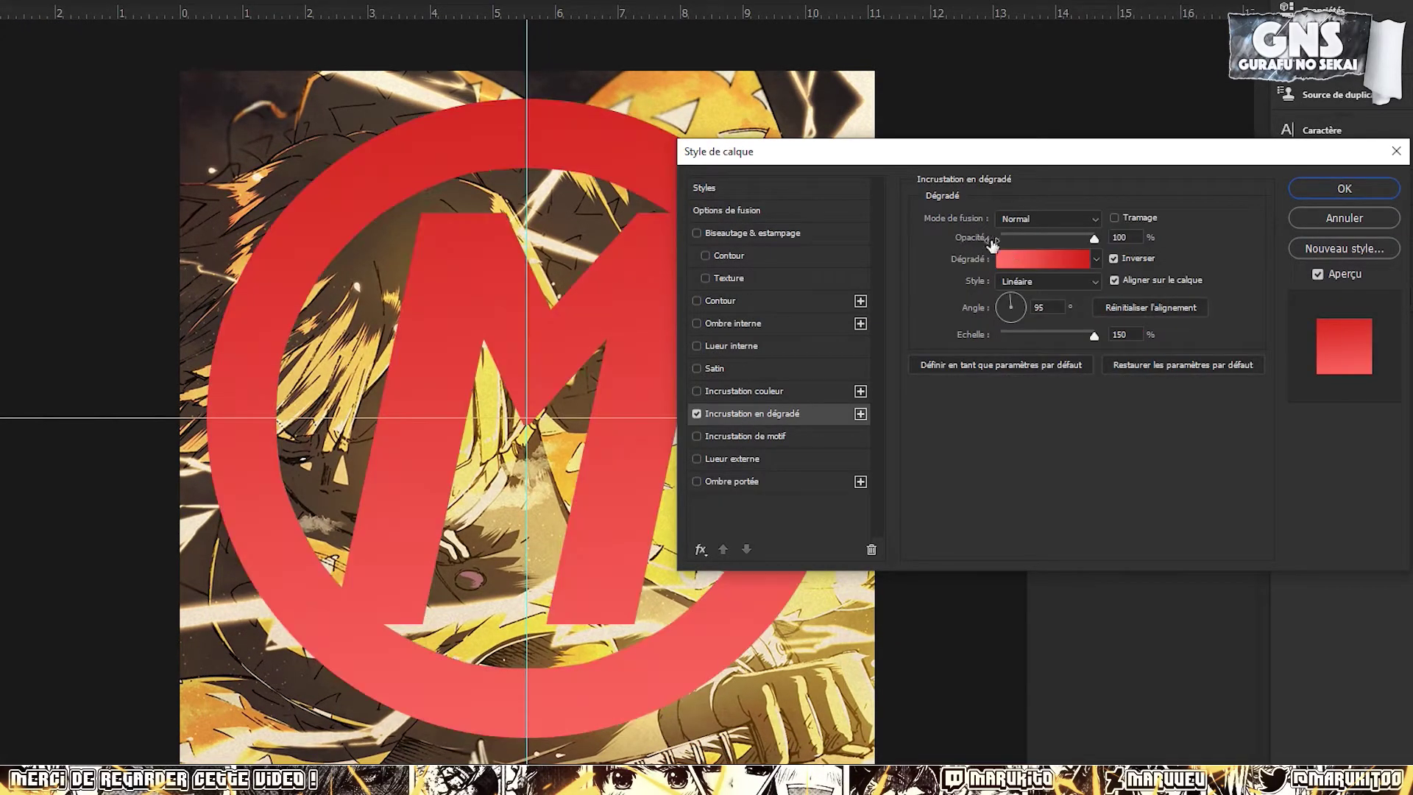
{"action": "left_click", "coordinate": [1026, 258]}
{"action": "left_click", "coordinate": [995, 345]}
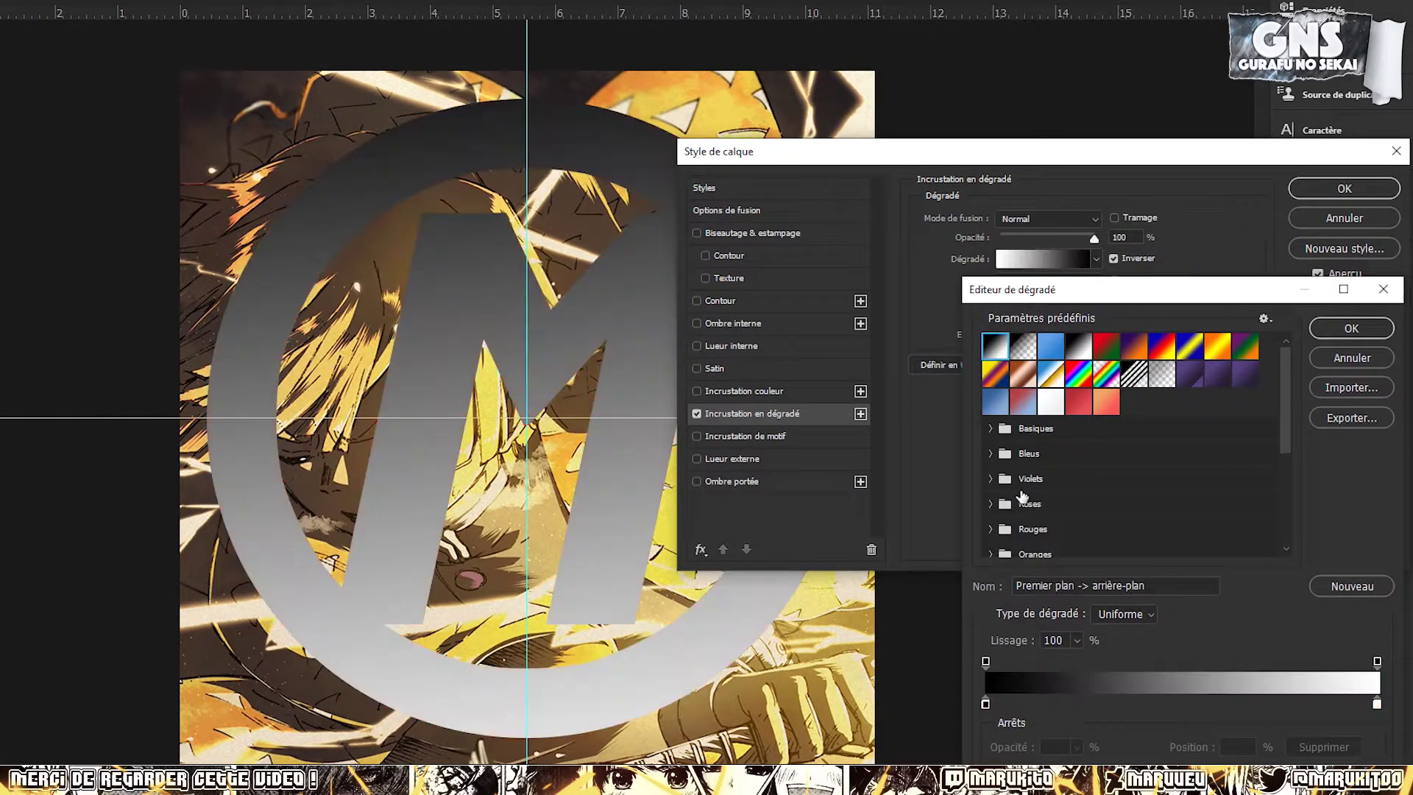
{"action": "double_click", "coordinate": [986, 704]}
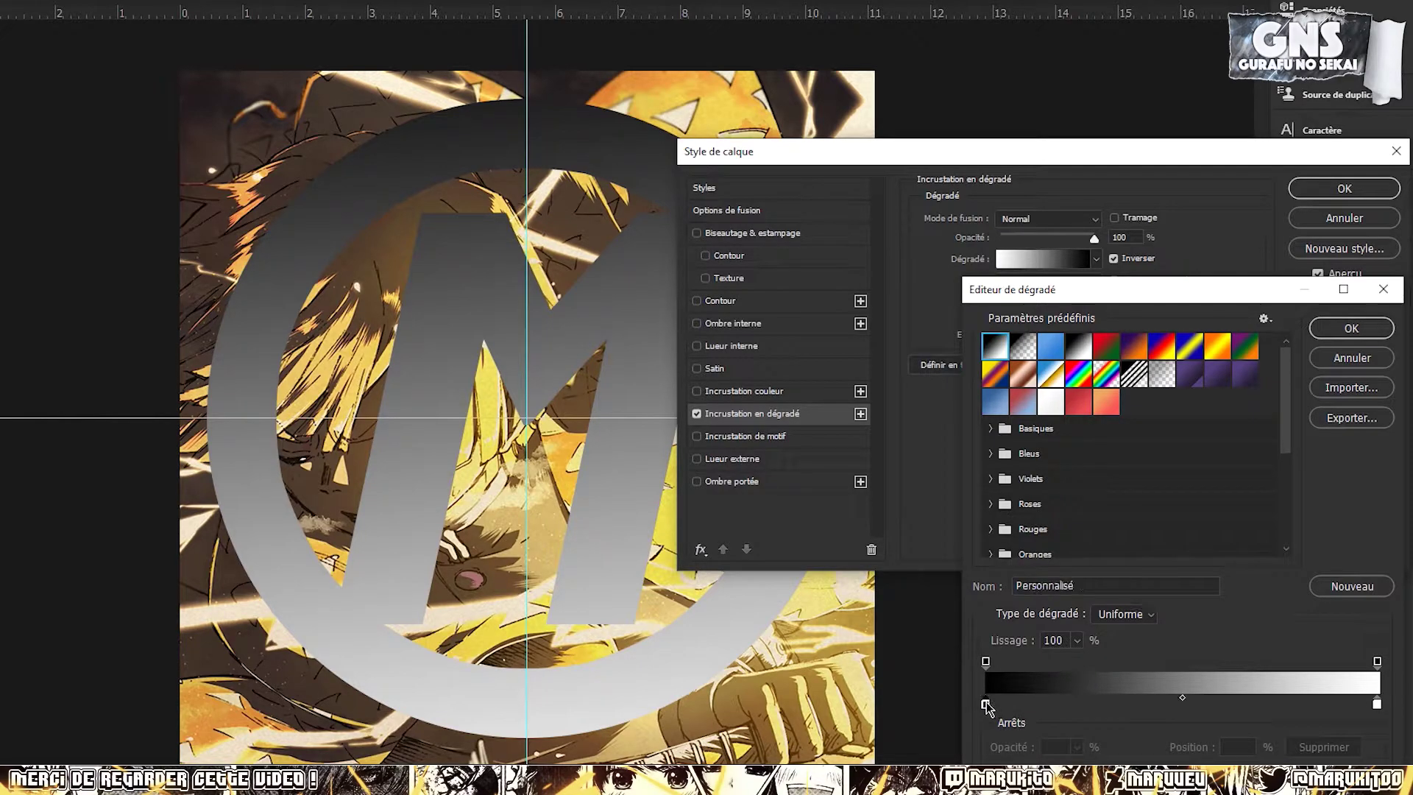
{"action": "left_click", "coordinate": [668, 527]}
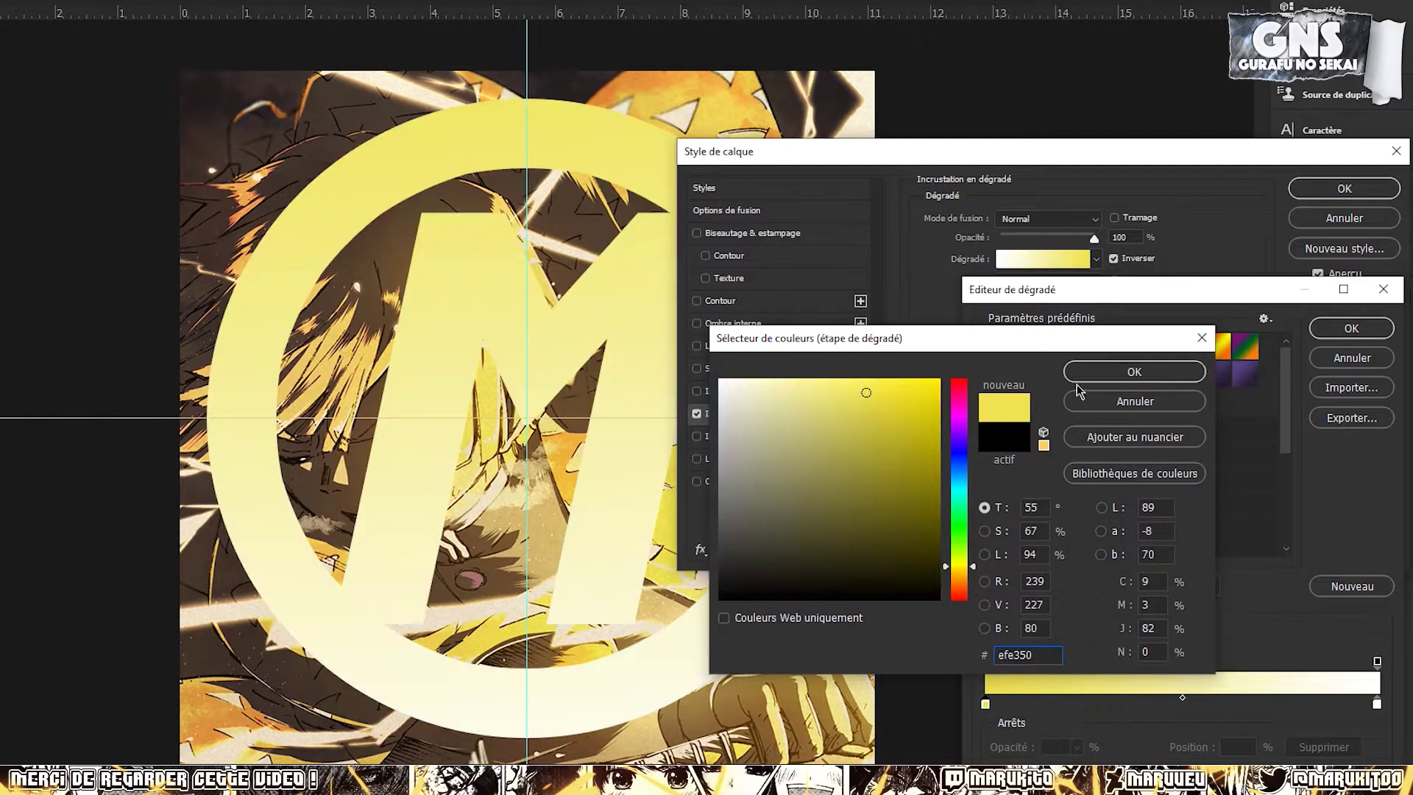
{"action": "left_click", "coordinate": [1134, 371]}
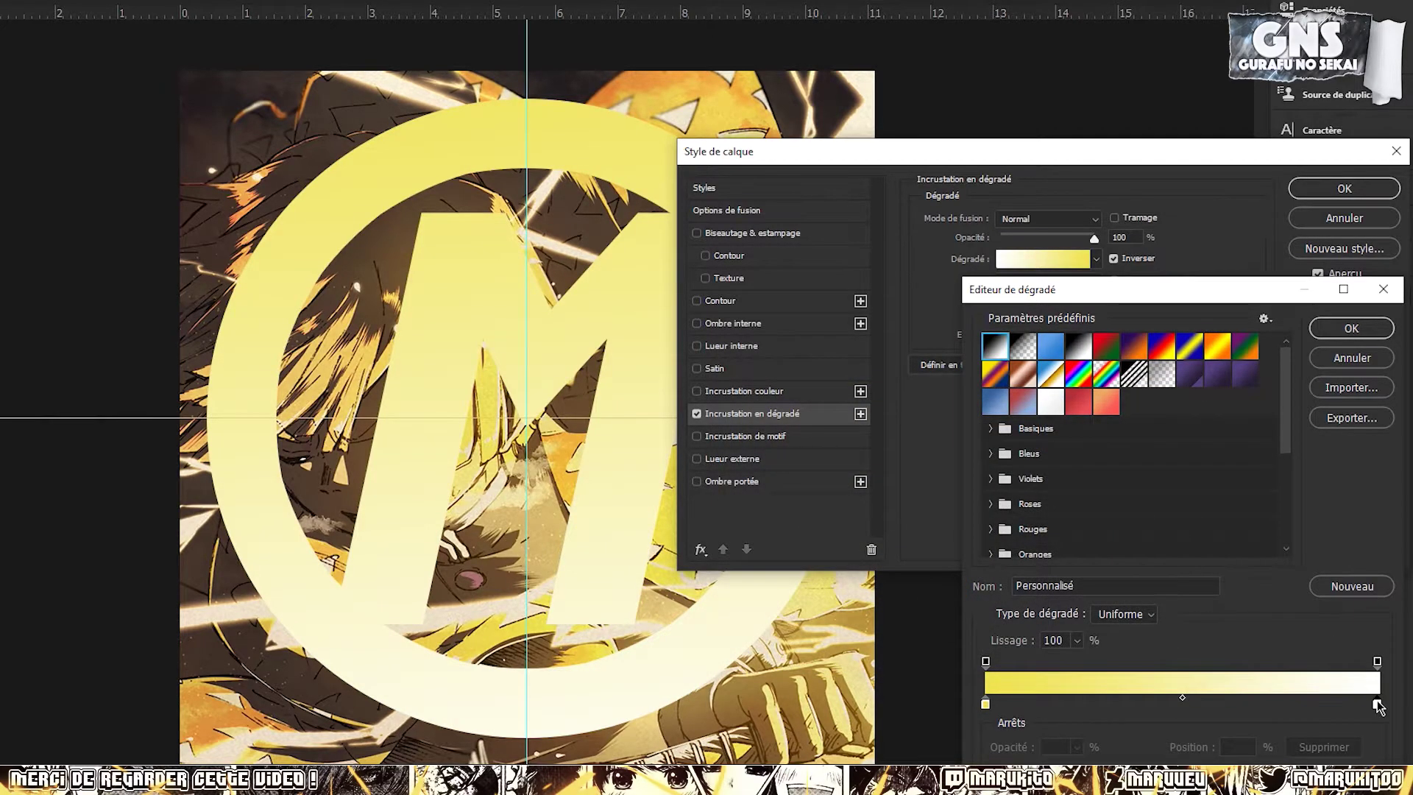
Set the gradient's second colour stop to the orange db9a1c and accept the gradient
{"action": "double_click", "coordinate": [1378, 704]}
{"action": "left_click", "coordinate": [574, 436]}
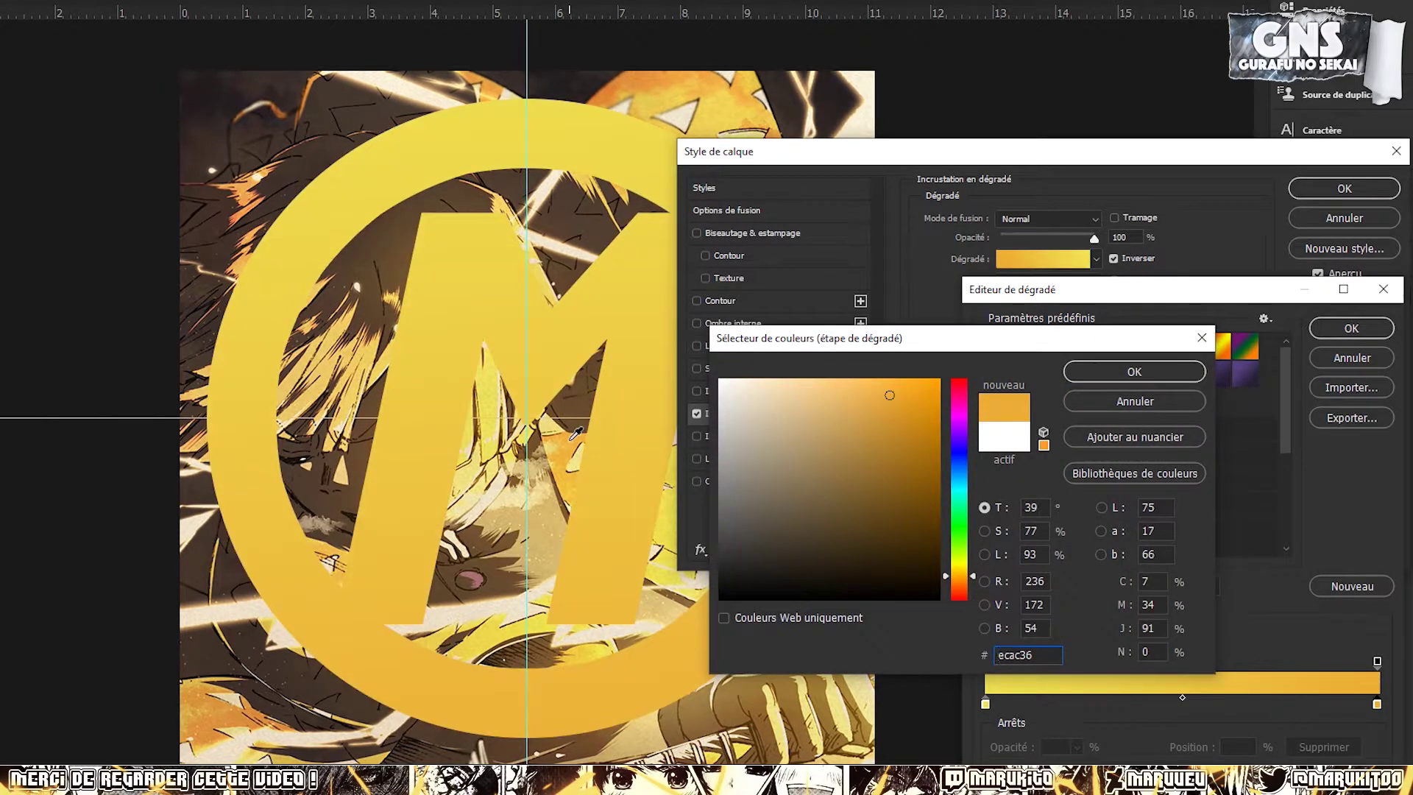
{"action": "left_click", "coordinate": [572, 436]}
{"action": "left_click", "coordinate": [905, 406]}
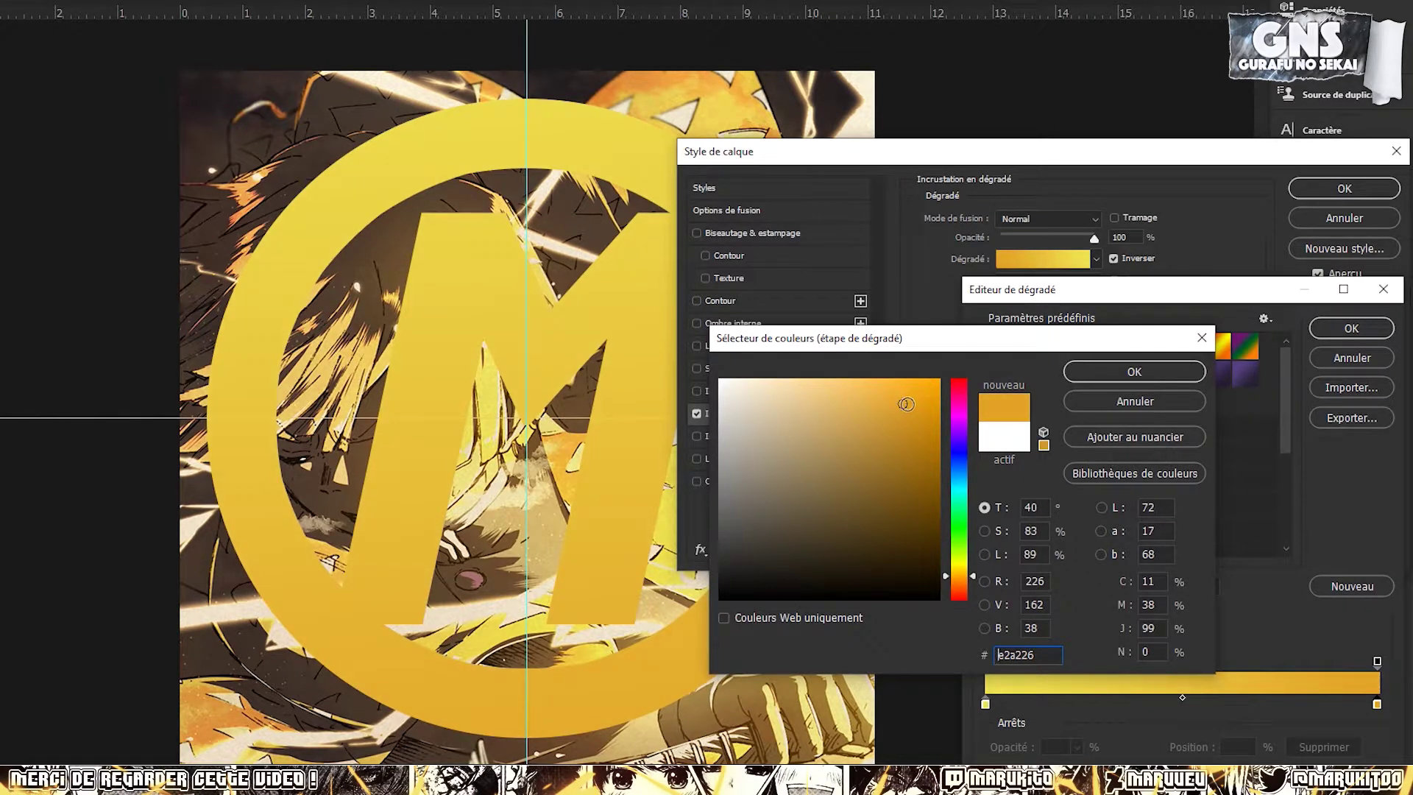
{"action": "left_click", "coordinate": [906, 404]}
{"action": "left_click", "coordinate": [1082, 373]}
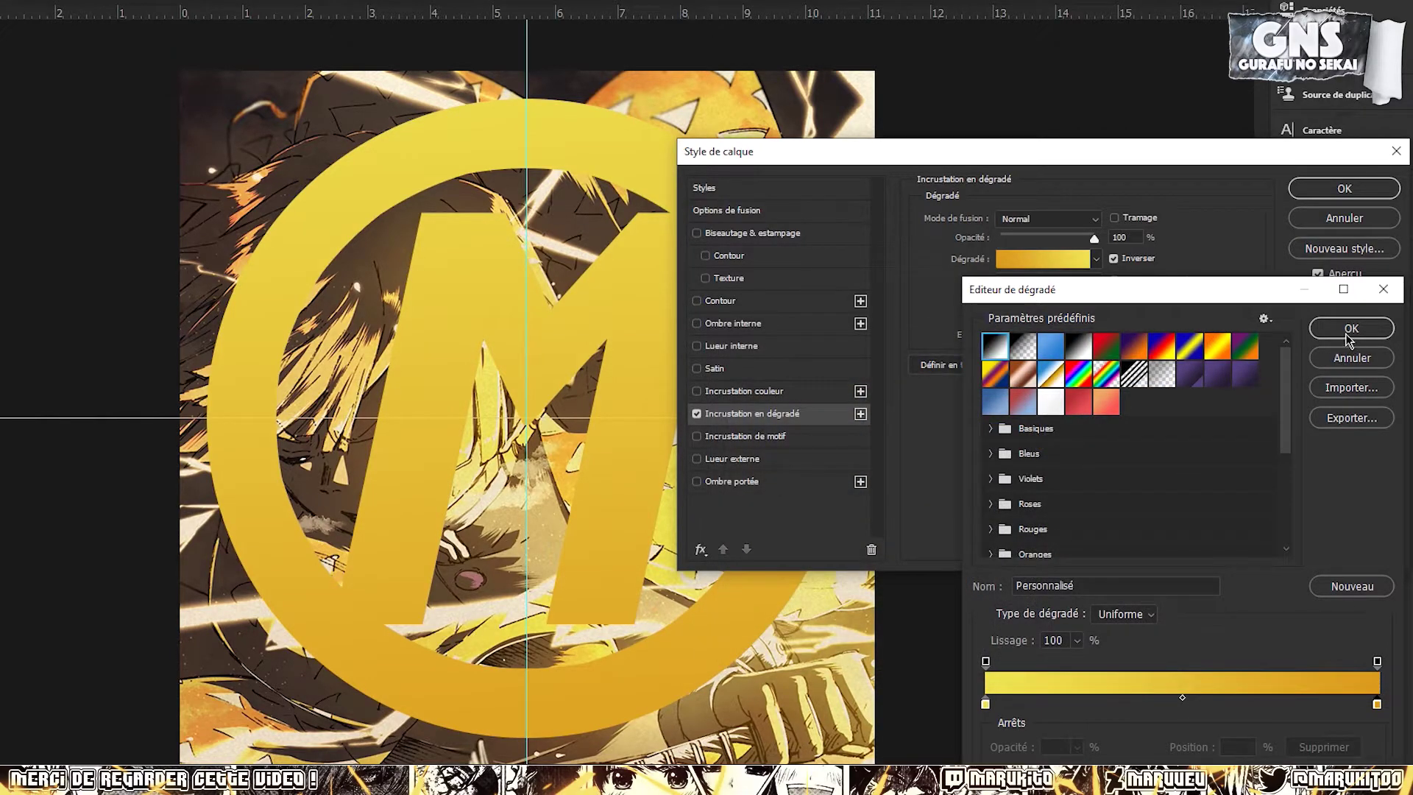
{"action": "left_click", "coordinate": [1339, 335]}
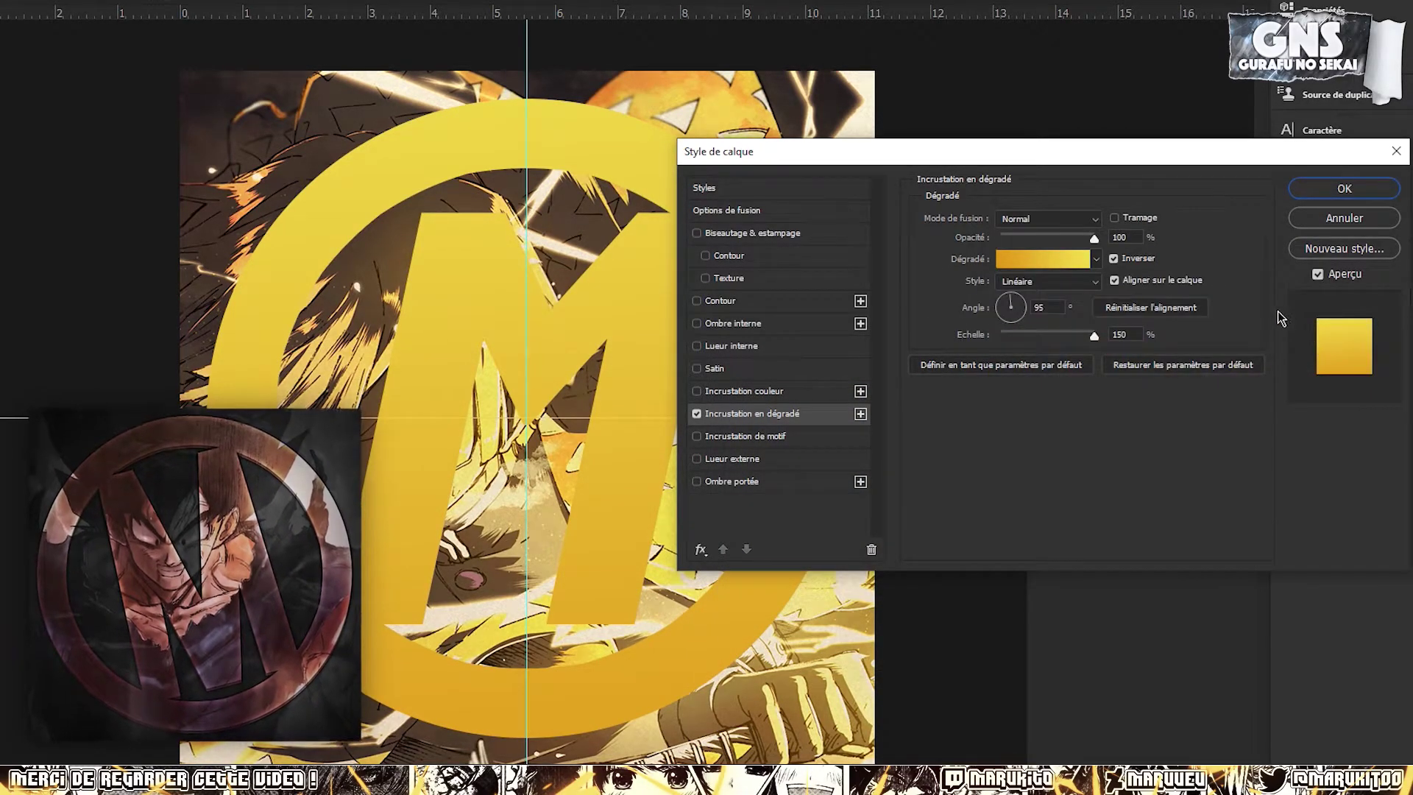
{"action": "left_click", "coordinate": [1058, 258]}
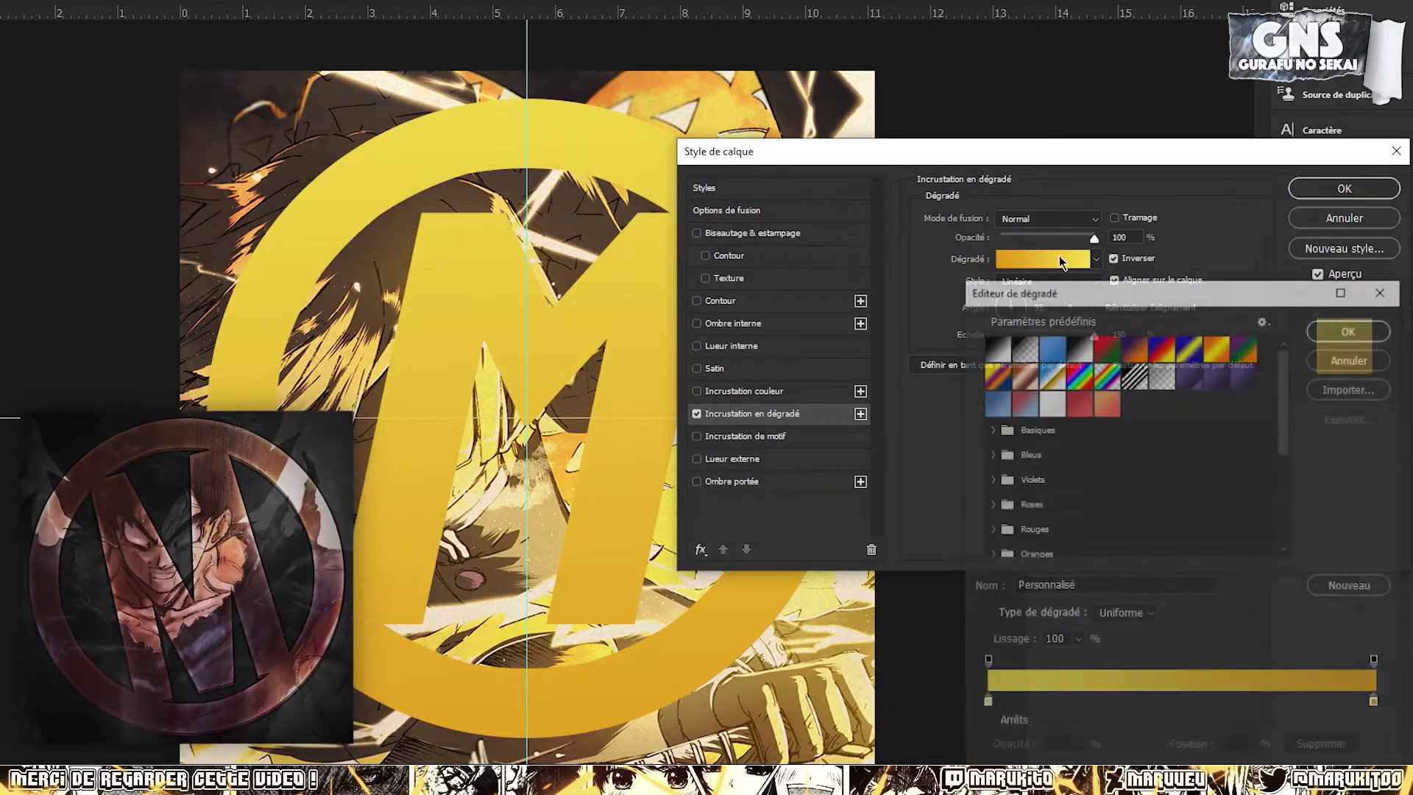
{"action": "left_click", "coordinate": [982, 708]}
{"action": "left_click", "coordinate": [1349, 361]}
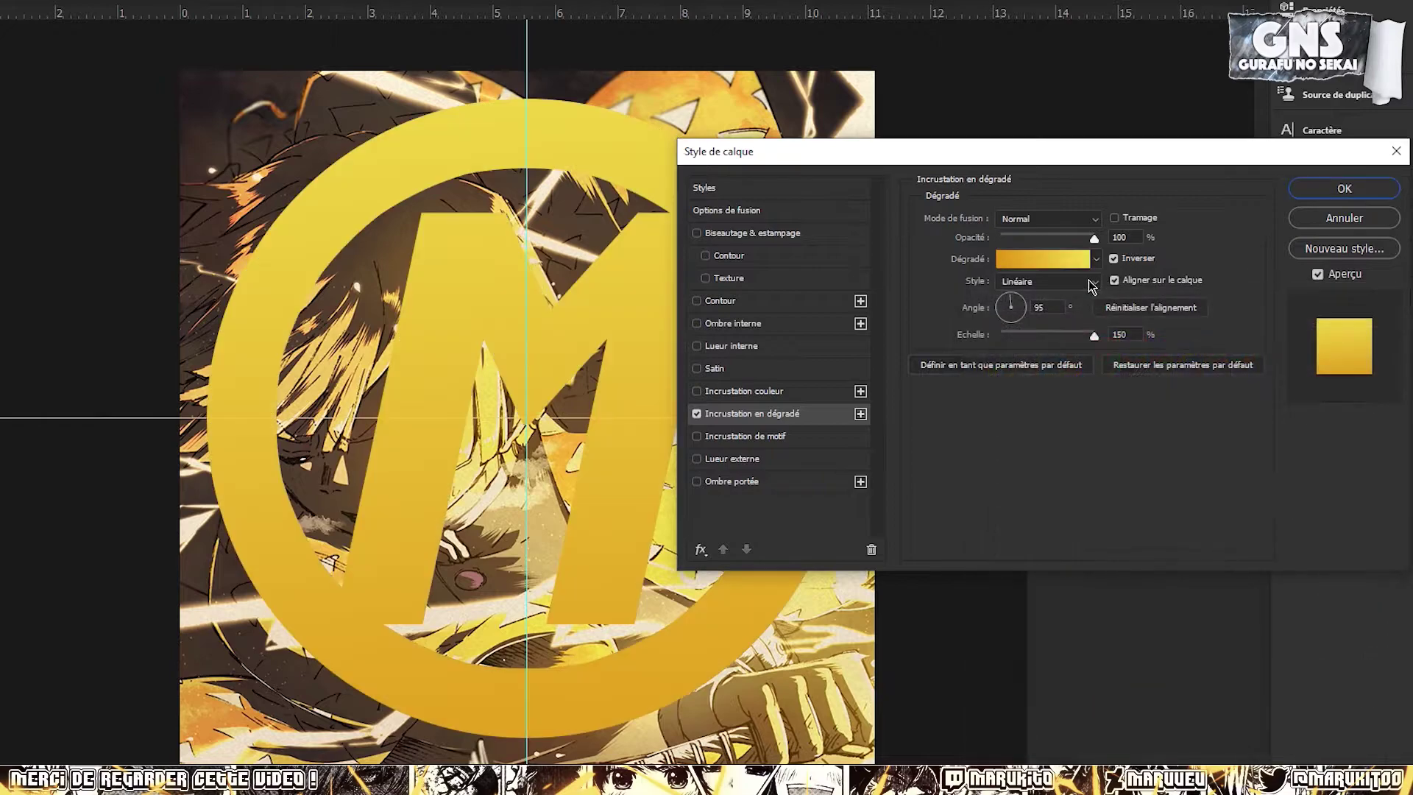
Lighten the gradient's yellow stop to f8ed68, review both stops' colour codes and accept the gradient
{"action": "left_click", "coordinate": [1060, 258]}
{"action": "double_click", "coordinate": [986, 704]}
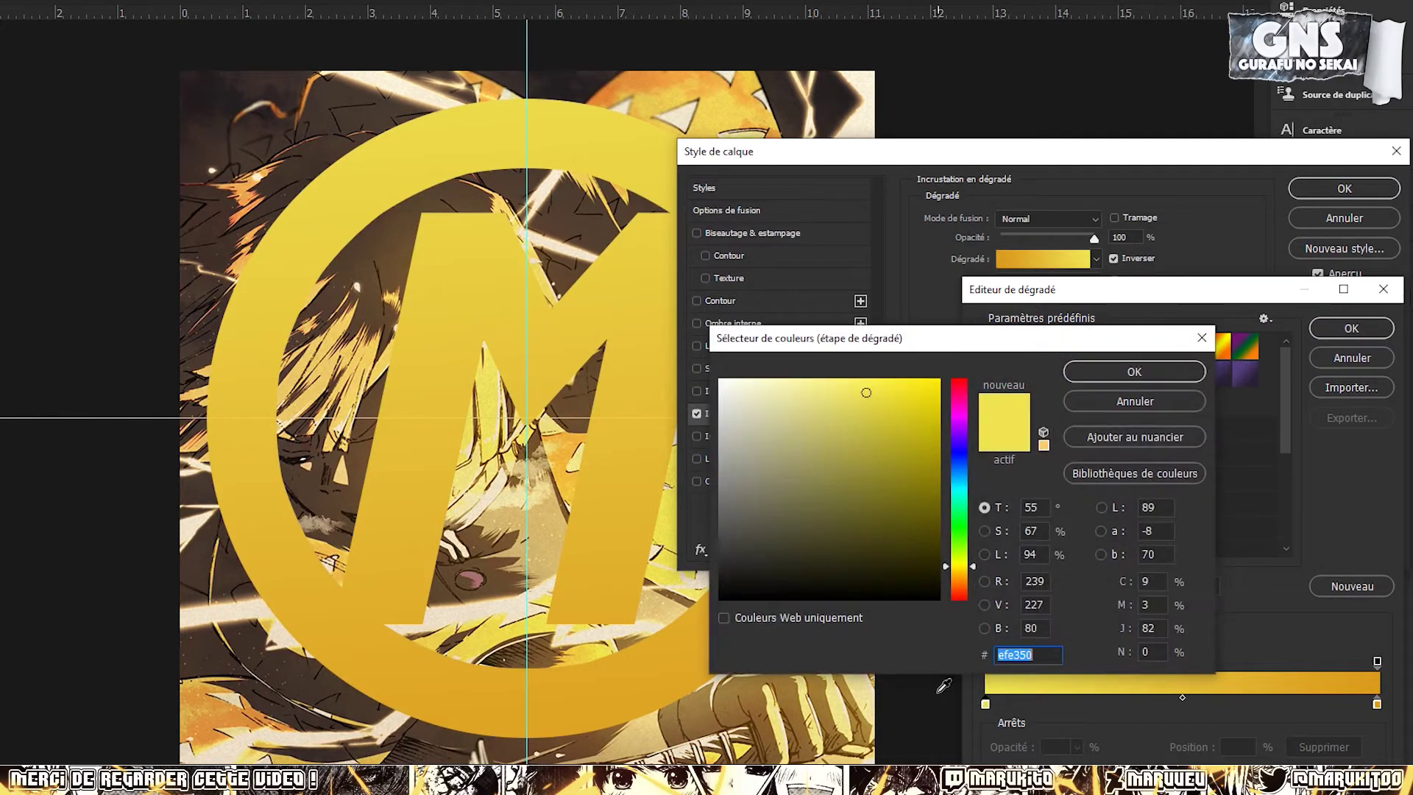
{"action": "left_click_drag", "start_coordinate": [868, 391], "coordinate": [847, 385]}
{"action": "left_click", "coordinate": [1120, 374]}
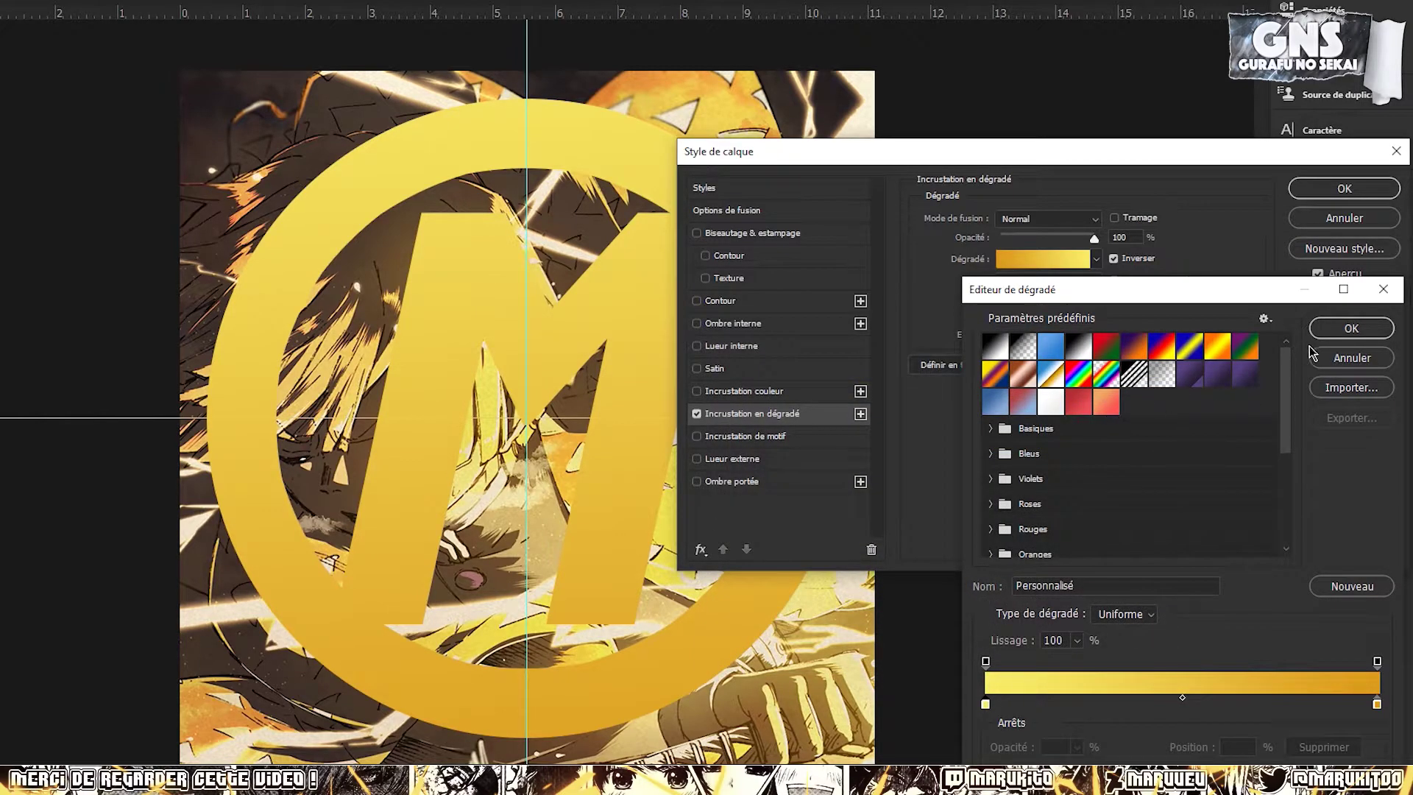
{"action": "double_click", "coordinate": [985, 705]}
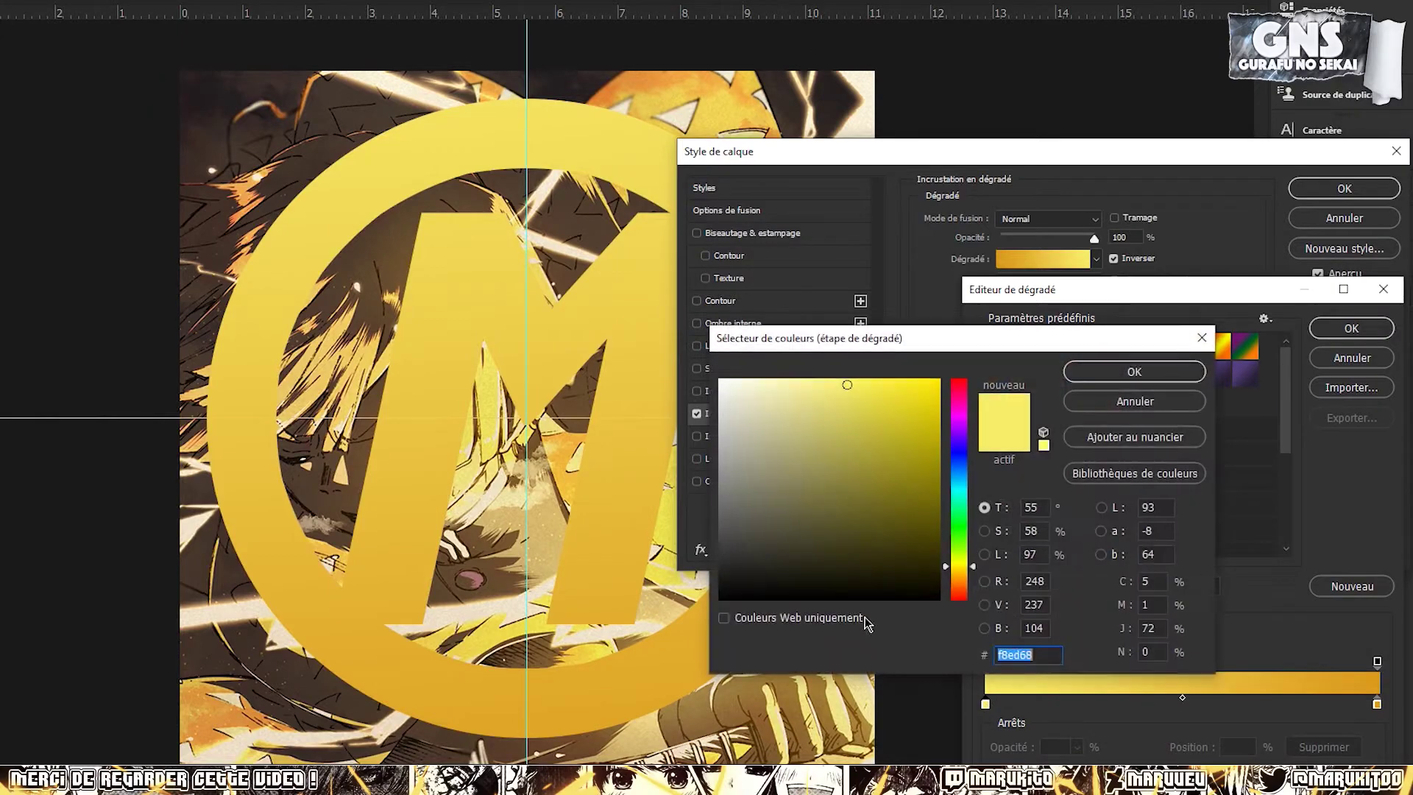
{"action": "left_click", "coordinate": [1133, 372]}
{"action": "double_click", "coordinate": [1377, 705]}
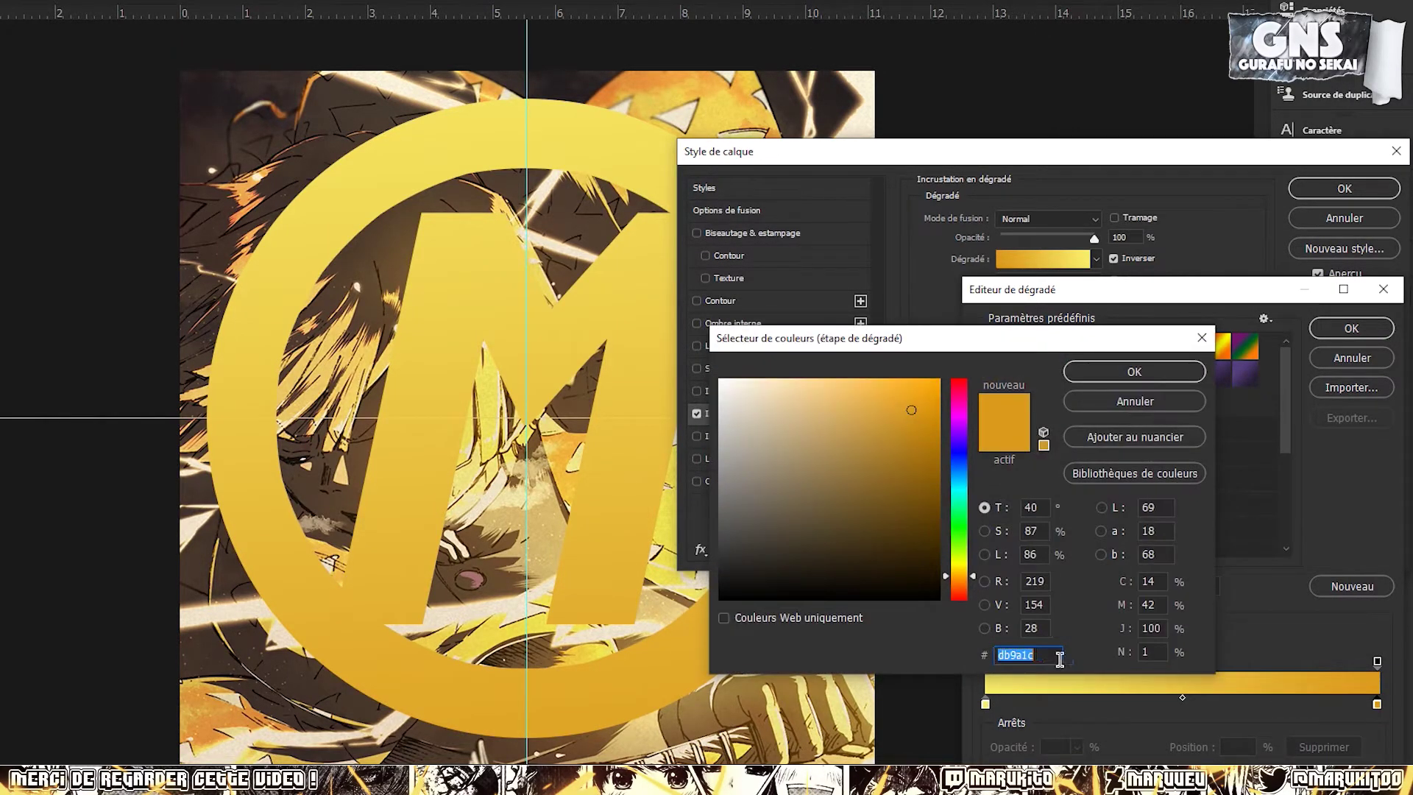
{"action": "left_click", "coordinate": [1155, 379]}
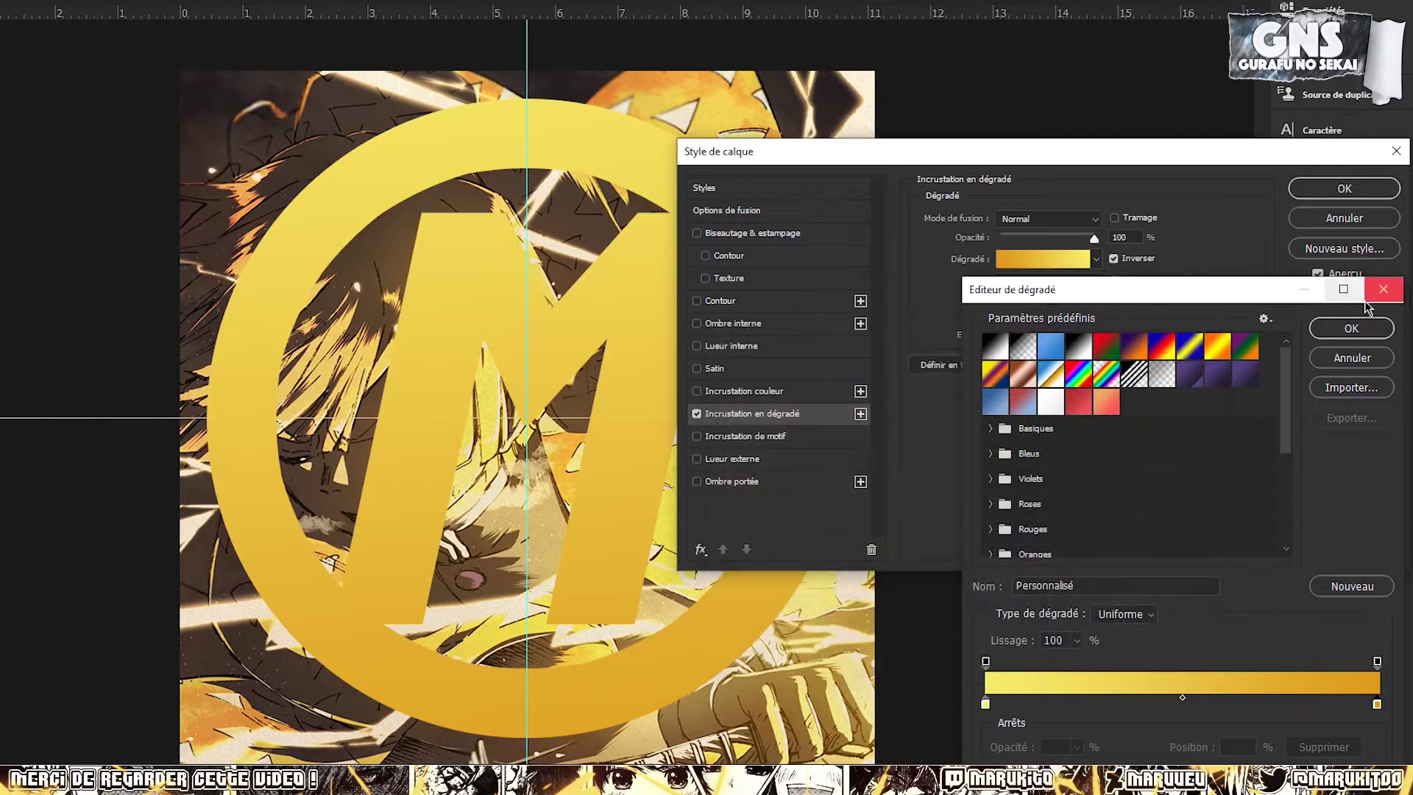
{"action": "left_click", "coordinate": [1351, 328]}
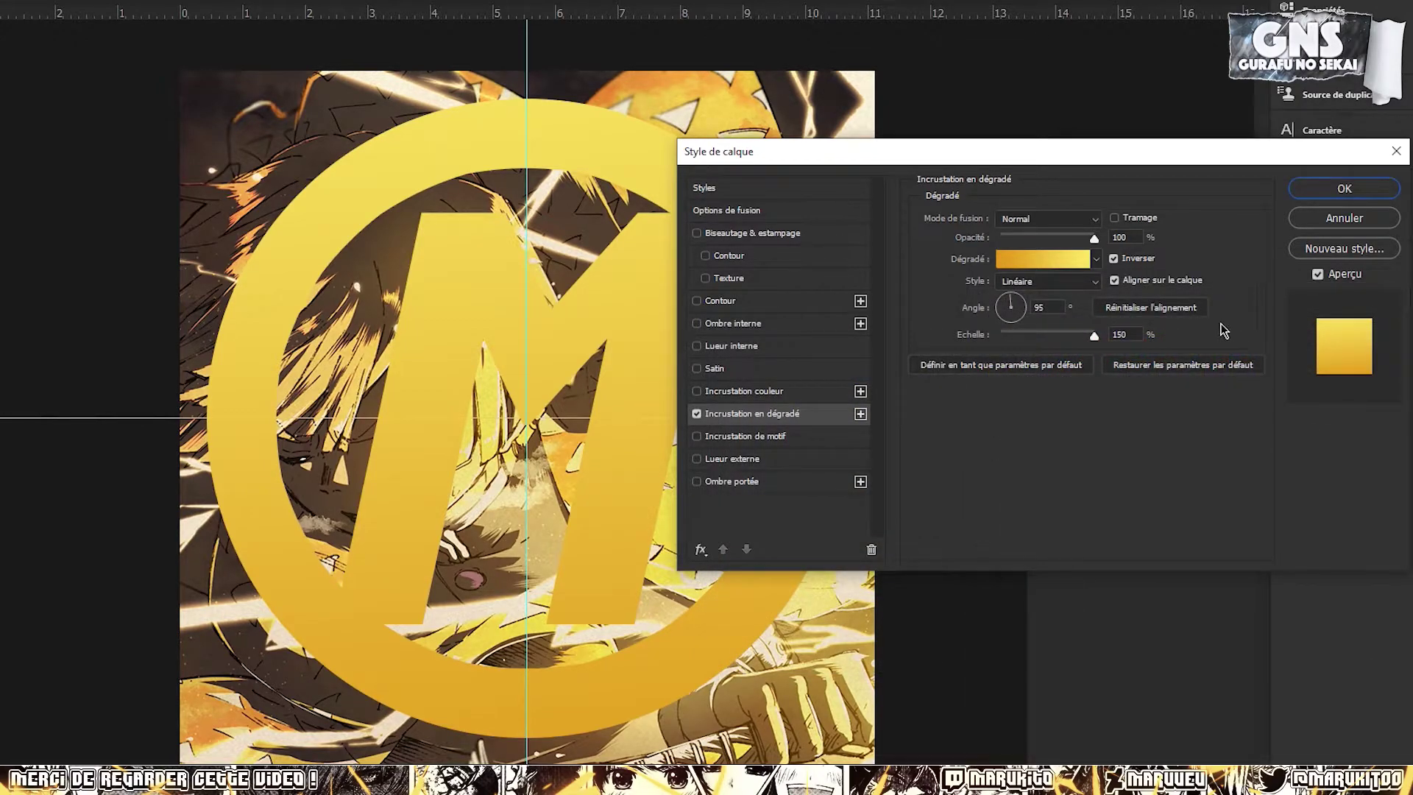
Try the gradient overlay with the Inverser option switched off
{"action": "left_click", "coordinate": [1114, 261]}
{"action": "left_click", "coordinate": [1114, 260]}
{"action": "left_click", "coordinate": [1114, 261]}
{"action": "left_click", "coordinate": [1114, 261]}
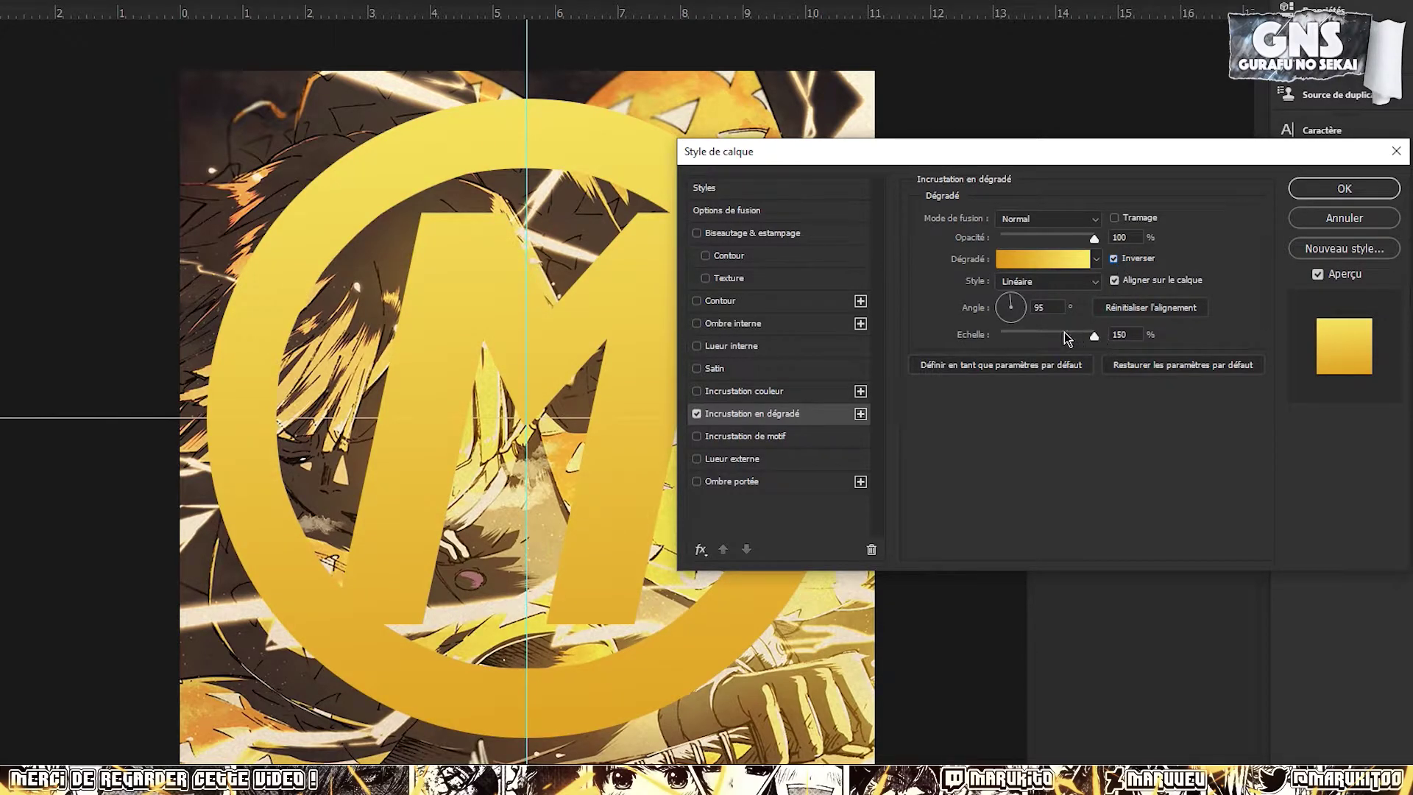
Set the gradient overlay's angle to 90°, apply the style and convert the M layer into a smart object
{"action": "left_click_drag", "start_coordinate": [1047, 309], "coordinate": [982, 312]}
{"action": "type", "text": "90"}
{"action": "left_click", "coordinate": [1343, 190]}
{"action": "right_click", "coordinate": [1132, 385]}
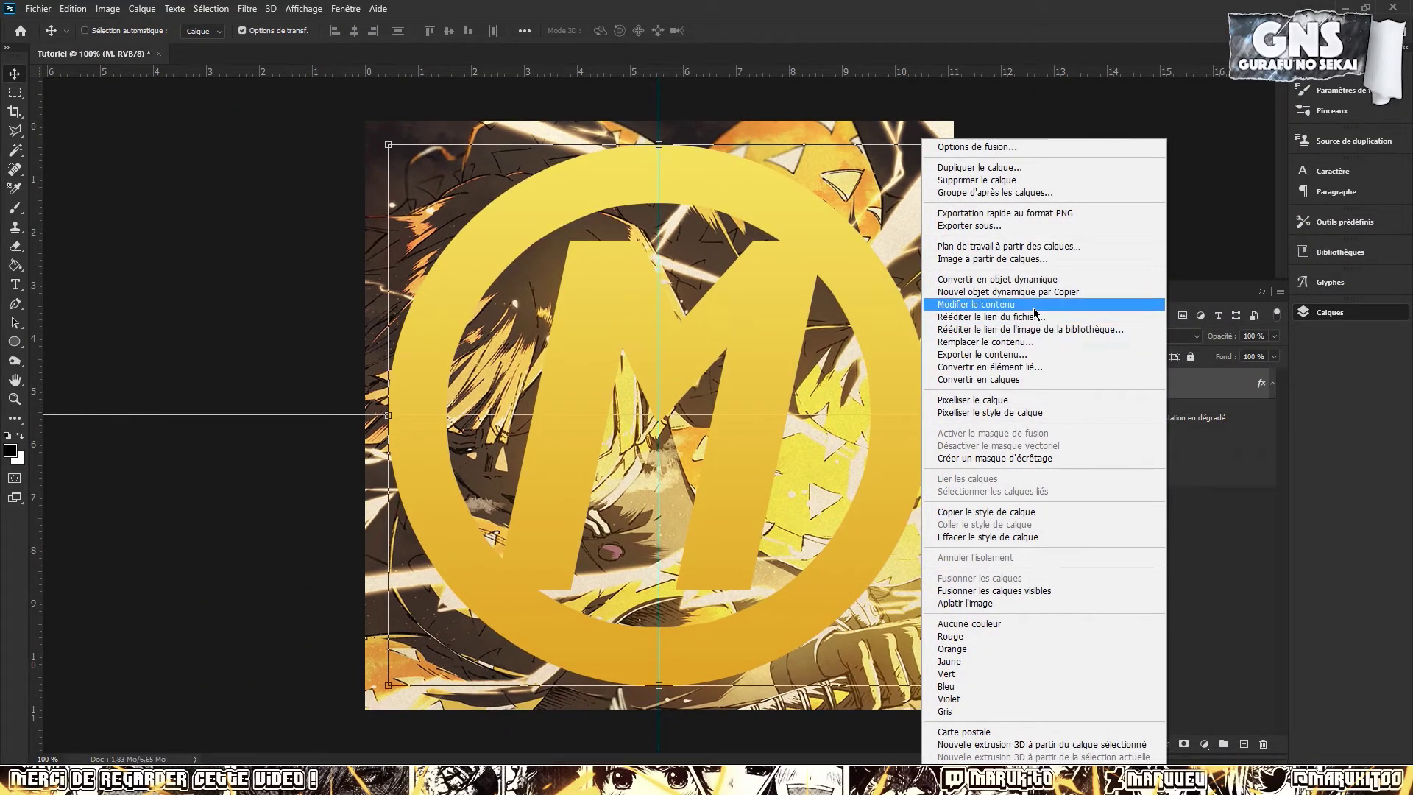
{"action": "left_click", "coordinate": [1028, 280]}
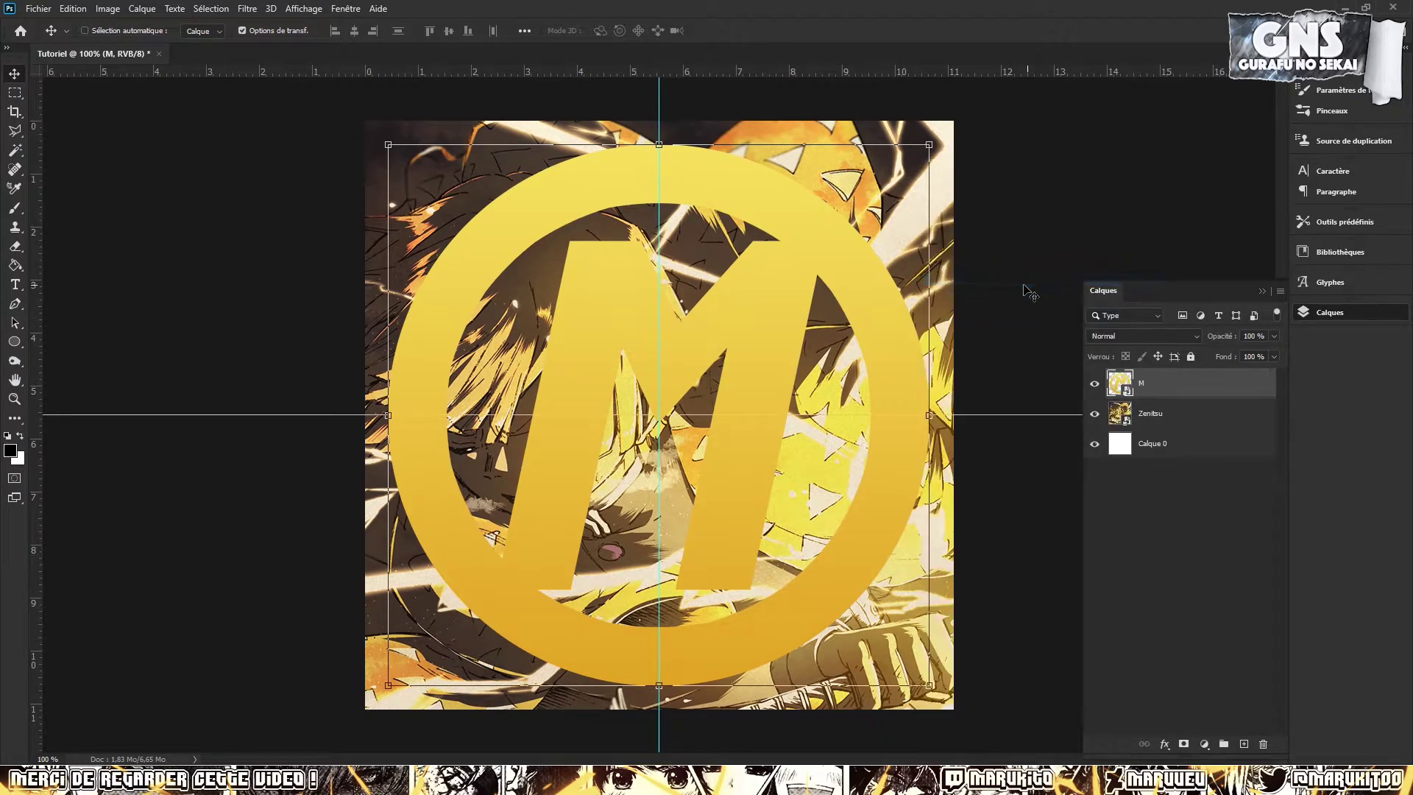
Duplicate the Zenitsu layer
{"action": "left_click", "coordinate": [1218, 427]}
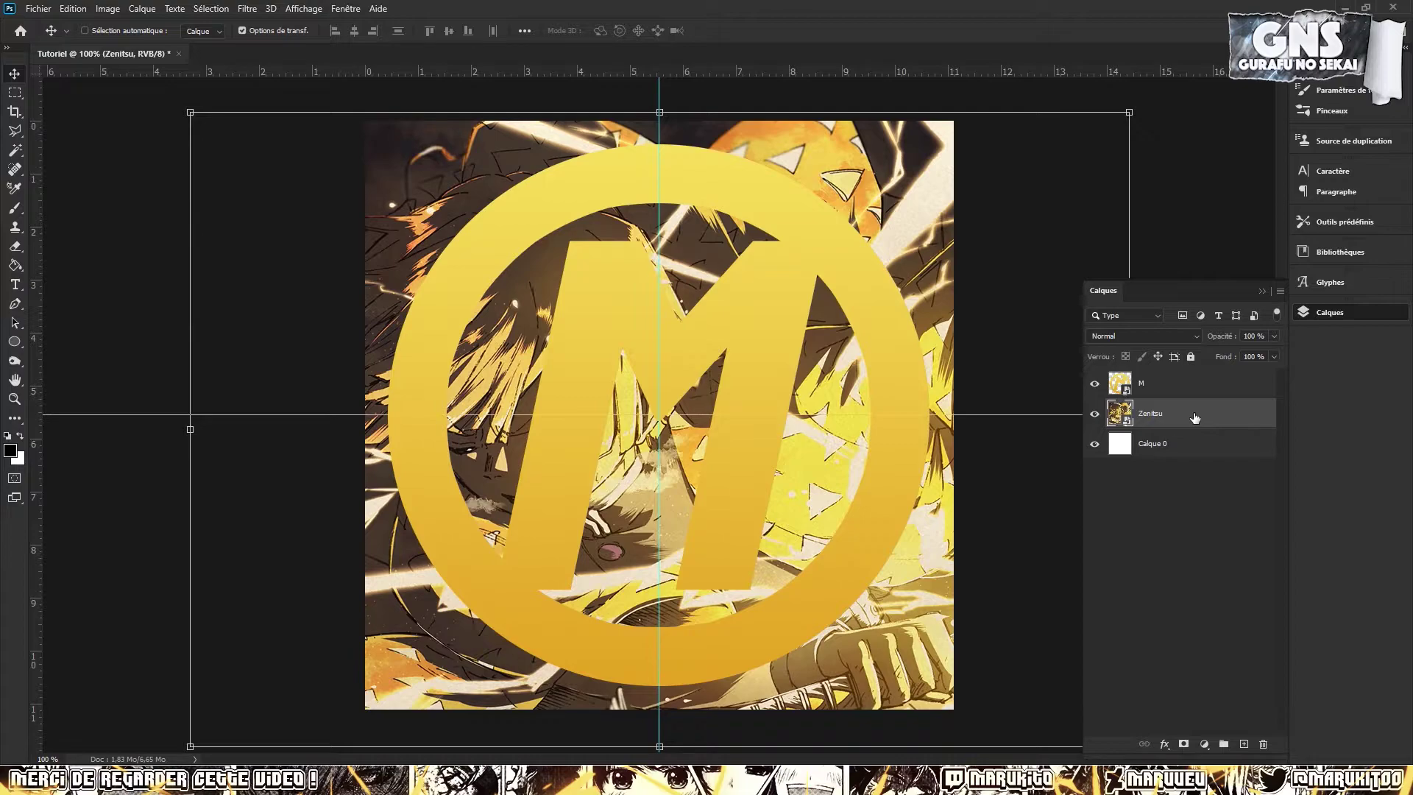
{"action": "key", "text": "ctrl+j"}
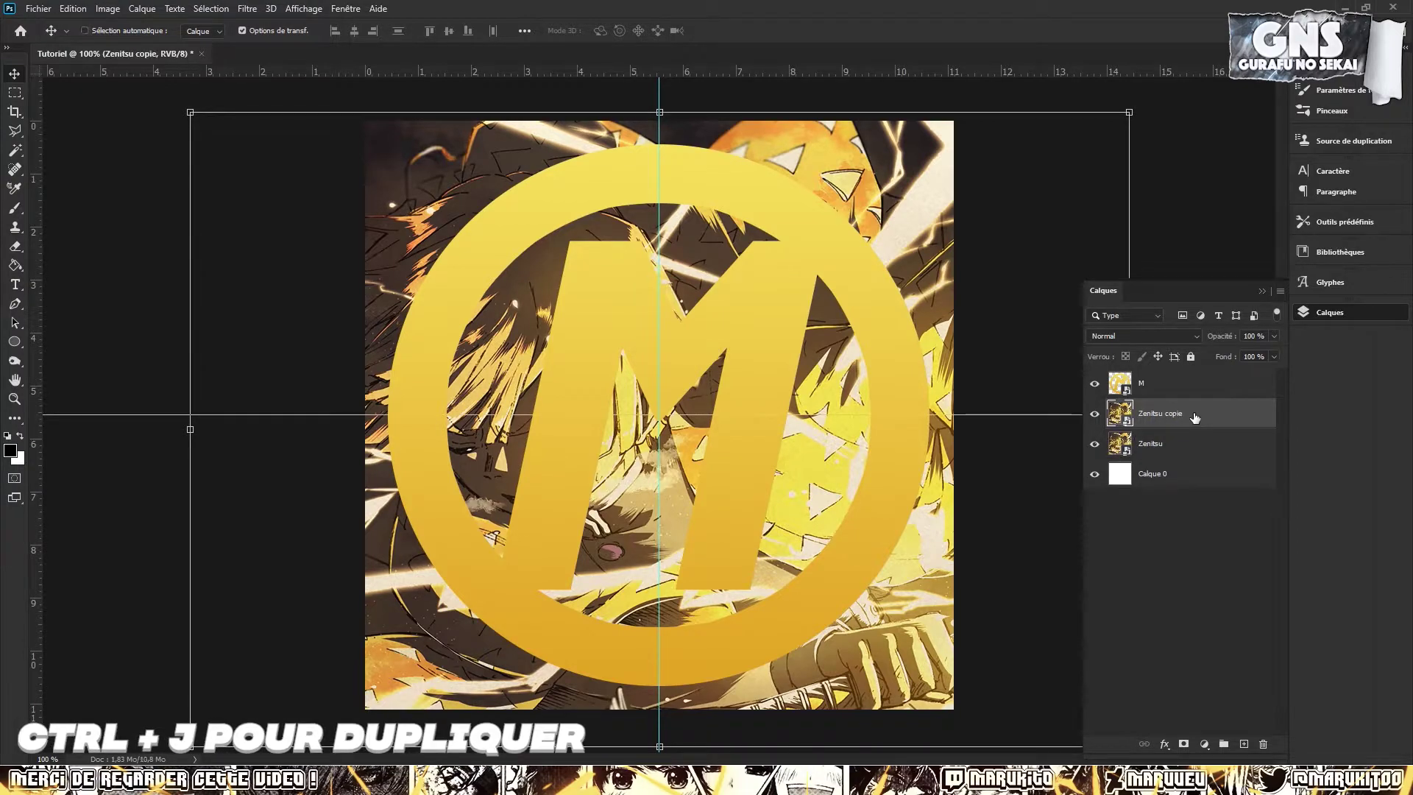
Move the Zenitsu copie layer above the M layer and clip it to M with a clipping mask
{"action": "left_click_drag", "start_coordinate": [1194, 417], "coordinate": [1194, 388]}
{"action": "right_click", "coordinate": [1195, 388]}
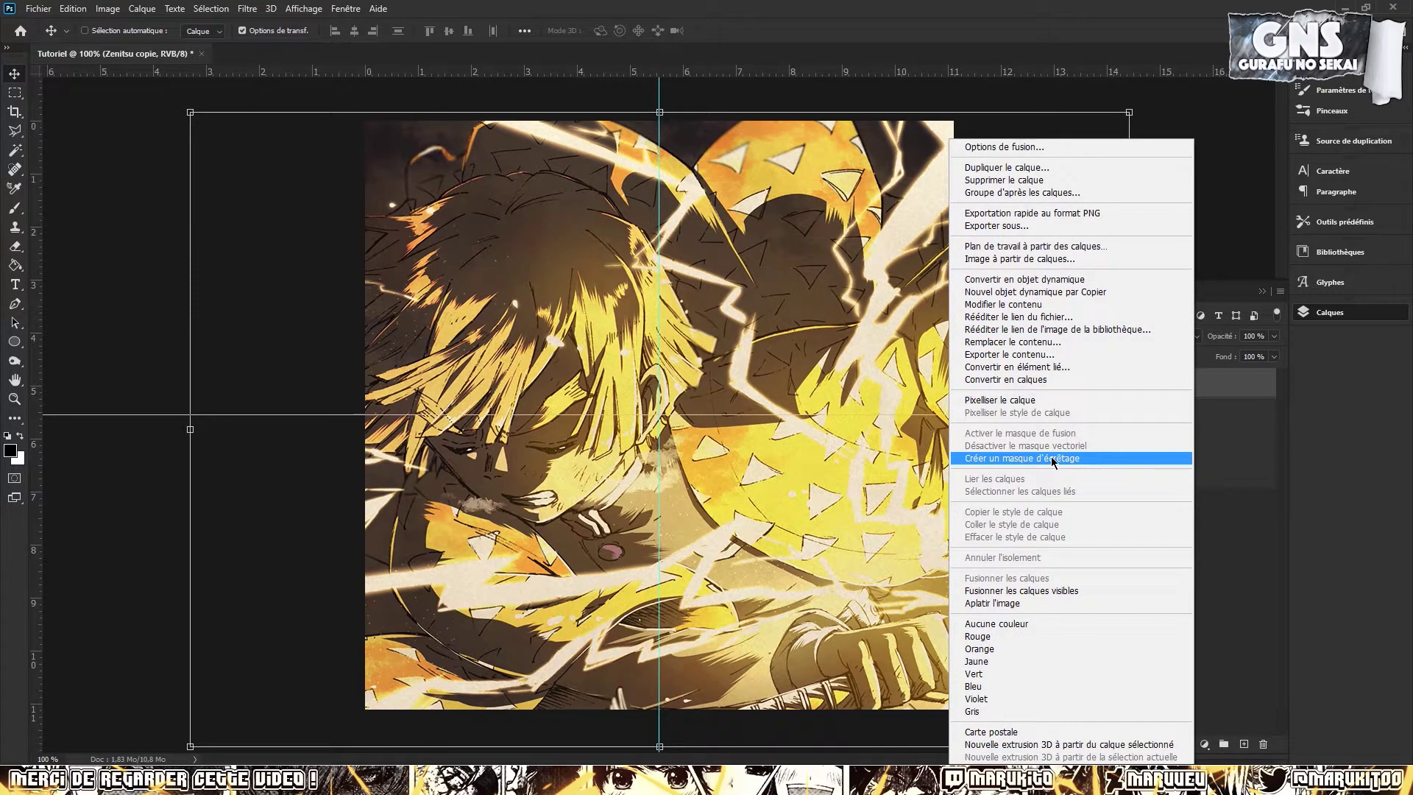
{"action": "left_click", "coordinate": [1051, 458]}
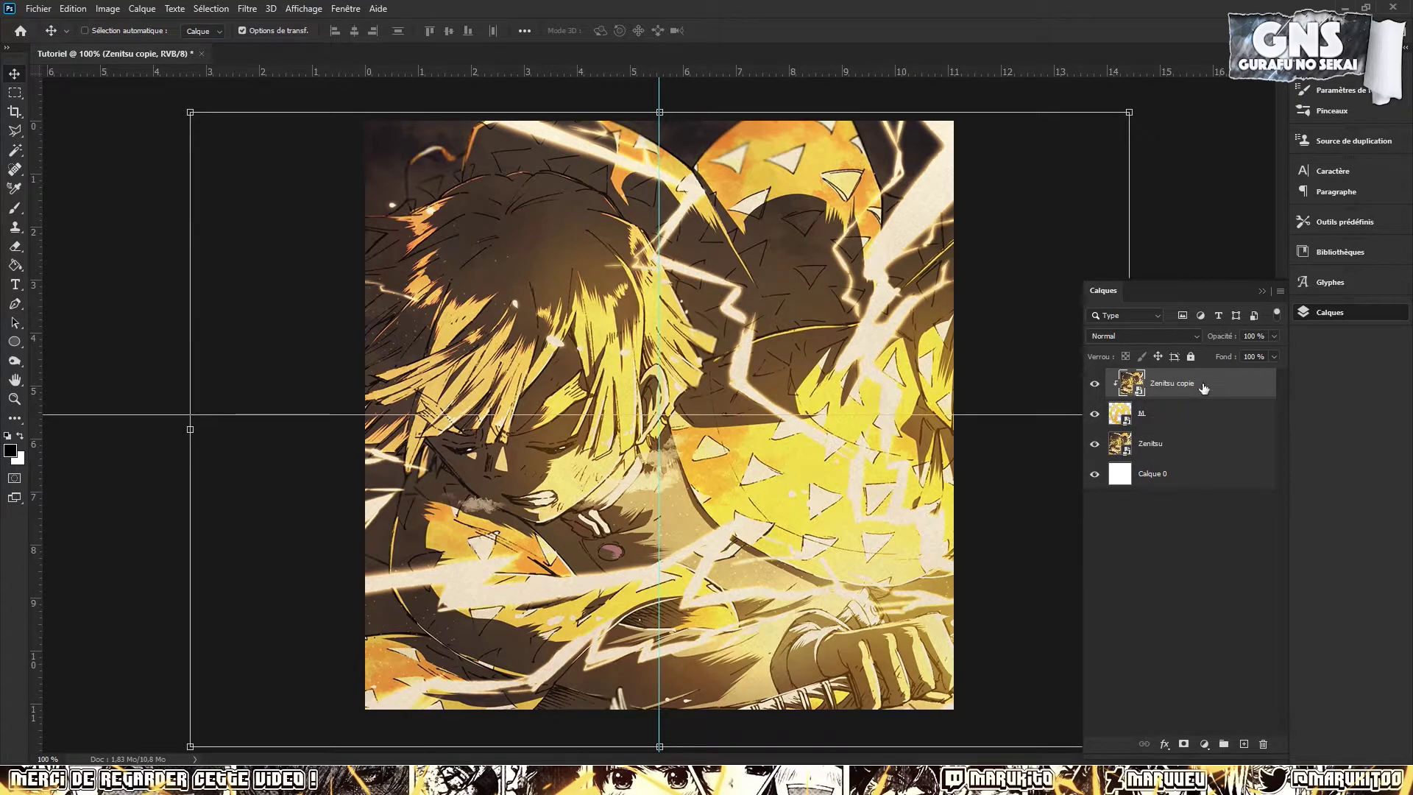
{"action": "left_click", "coordinate": [1161, 424]}
{"action": "left_click", "coordinate": [1182, 386]}
{"action": "left_click", "coordinate": [1165, 420]}
{"action": "left_click", "coordinate": [1179, 387]}
{"action": "left_click", "coordinate": [1165, 425]}
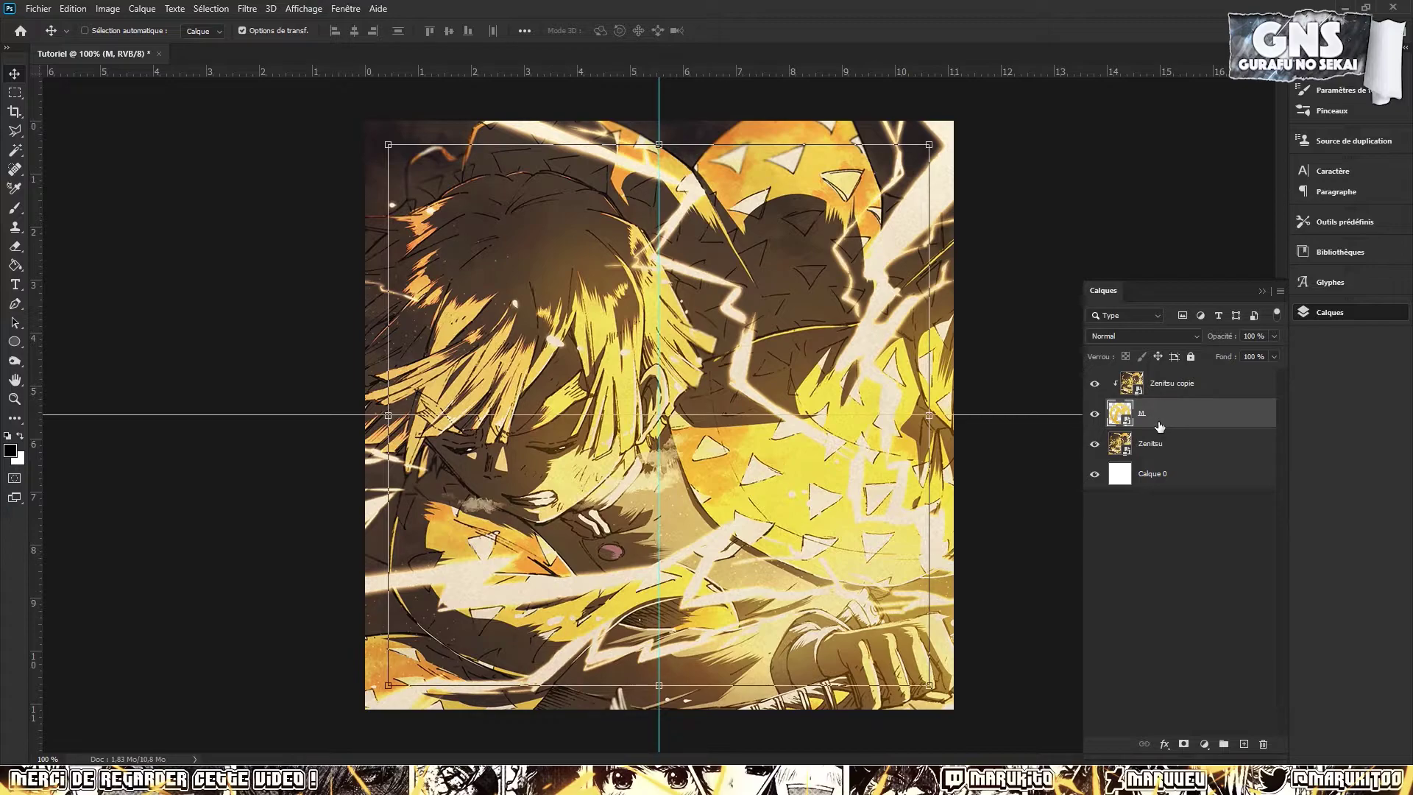
{"action": "left_click", "coordinate": [1170, 446]}
Apply a near-black 151515 colour overlay in Normal blend mode to the Calque 0 layer and collapse its effects
{"action": "left_click", "coordinate": [1191, 479]}
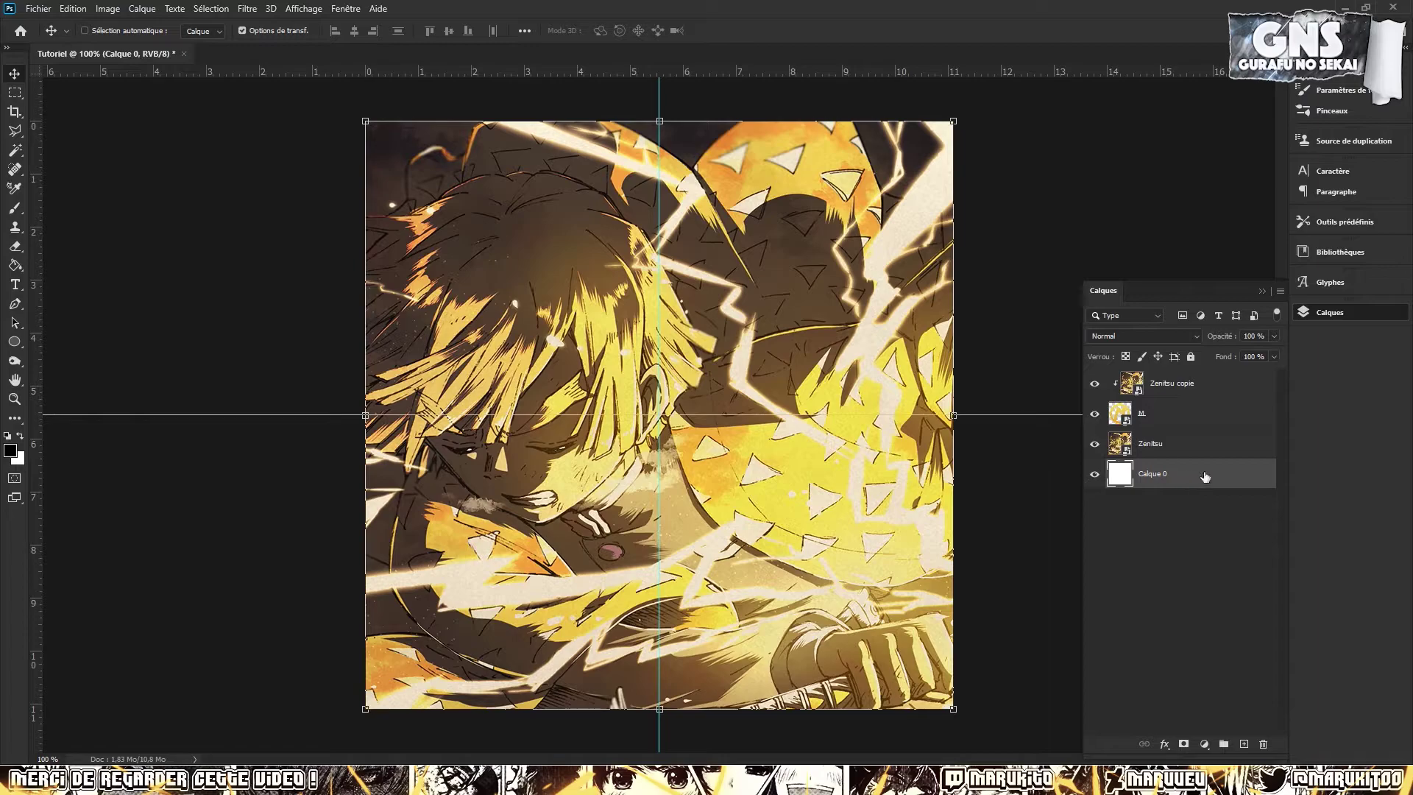
{"action": "double_click", "coordinate": [1230, 482]}
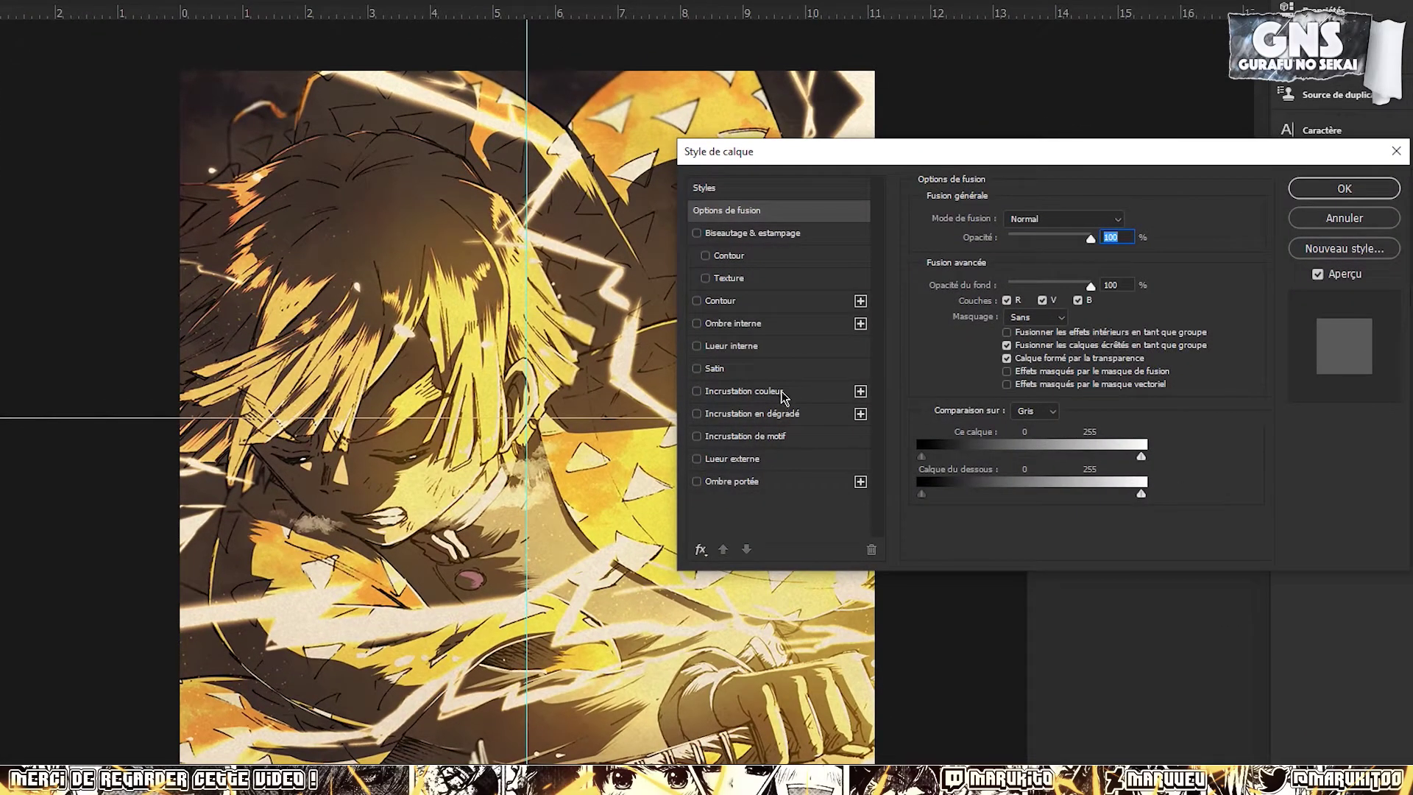
{"action": "left_click", "coordinate": [868, 391]}
{"action": "left_click", "coordinate": [1132, 223]}
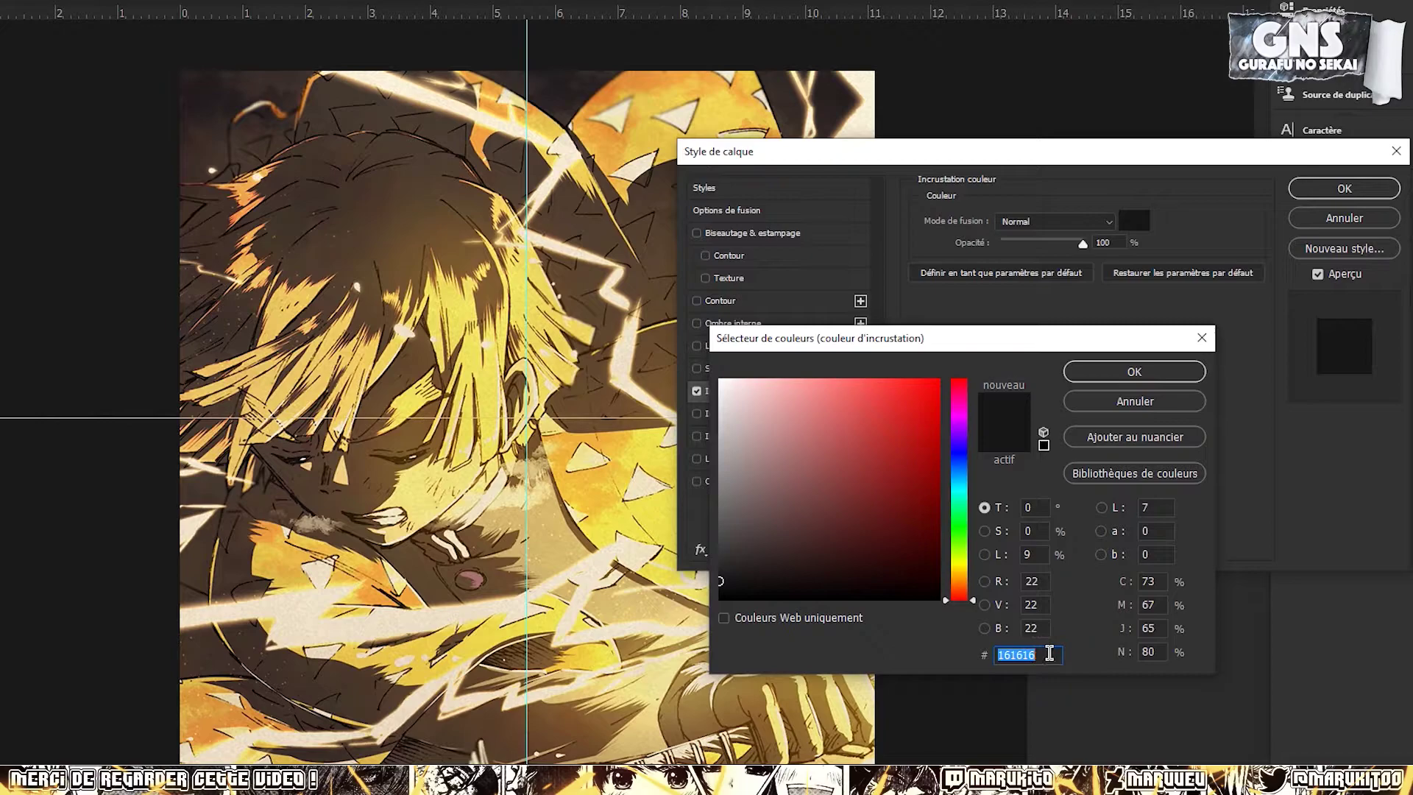
{"action": "left_click_drag", "start_coordinate": [720, 580], "coordinate": [693, 582]}
{"action": "left_click", "coordinate": [1134, 373]}
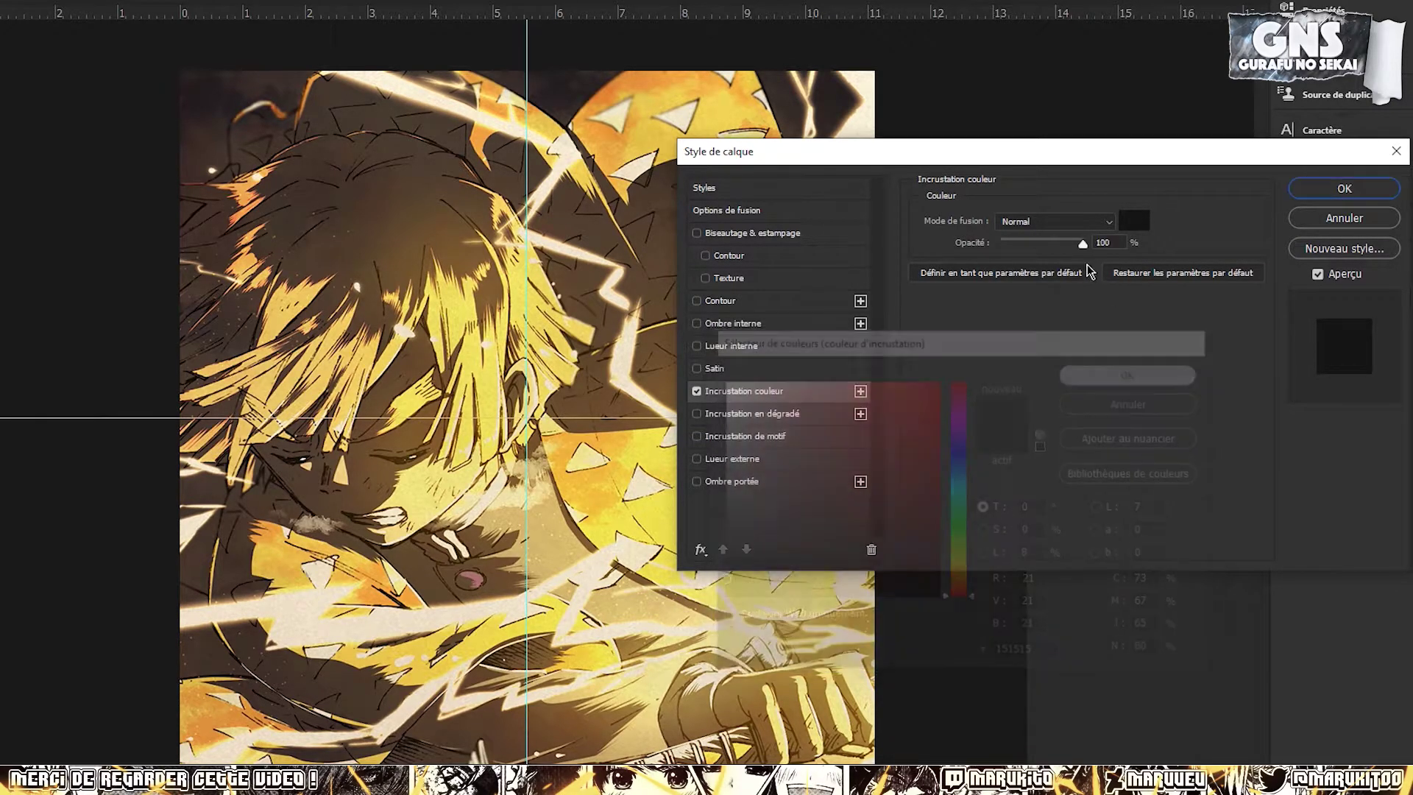
{"action": "left_click", "coordinate": [1054, 221]}
{"action": "left_click", "coordinate": [1051, 225]}
{"action": "left_click", "coordinate": [1347, 190]}
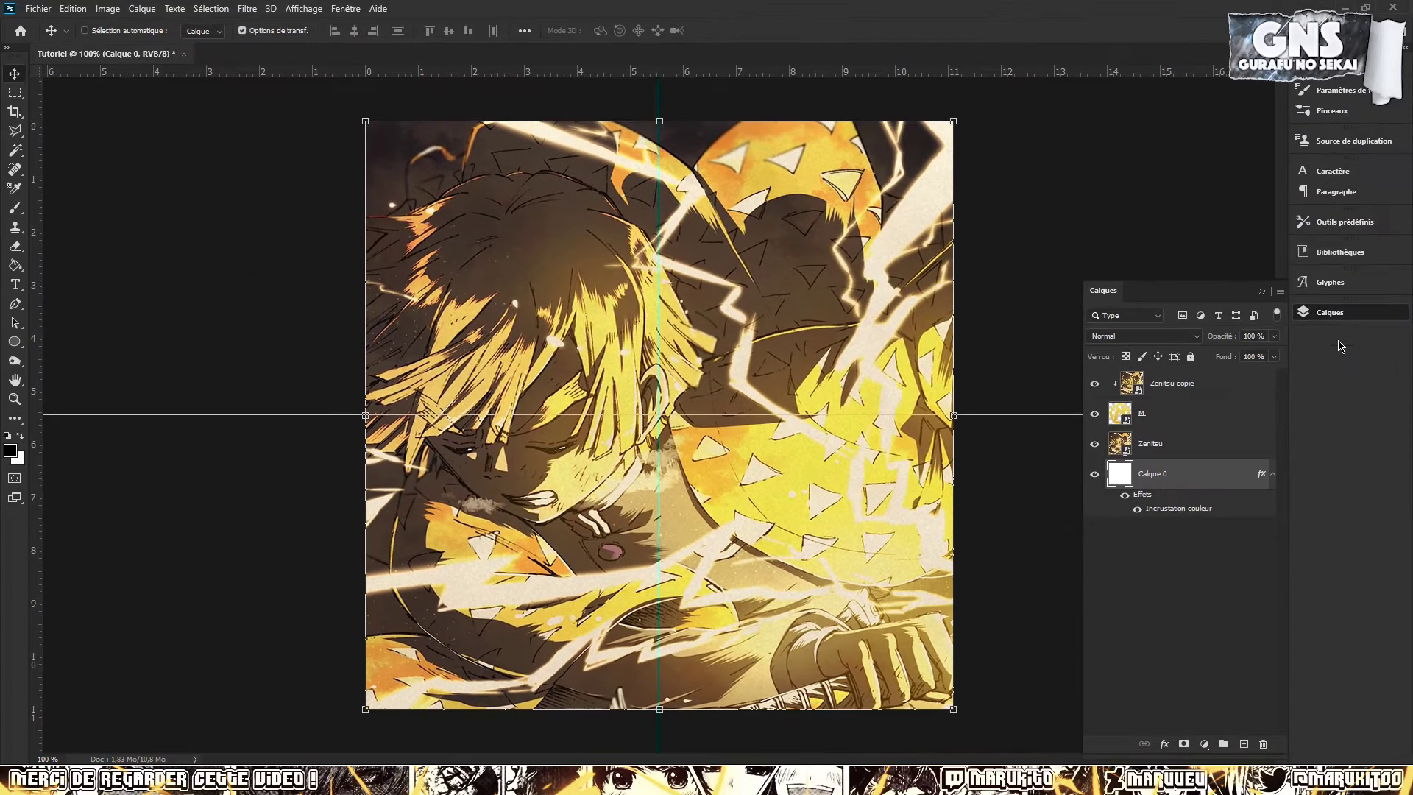
{"action": "left_click", "coordinate": [1273, 474]}
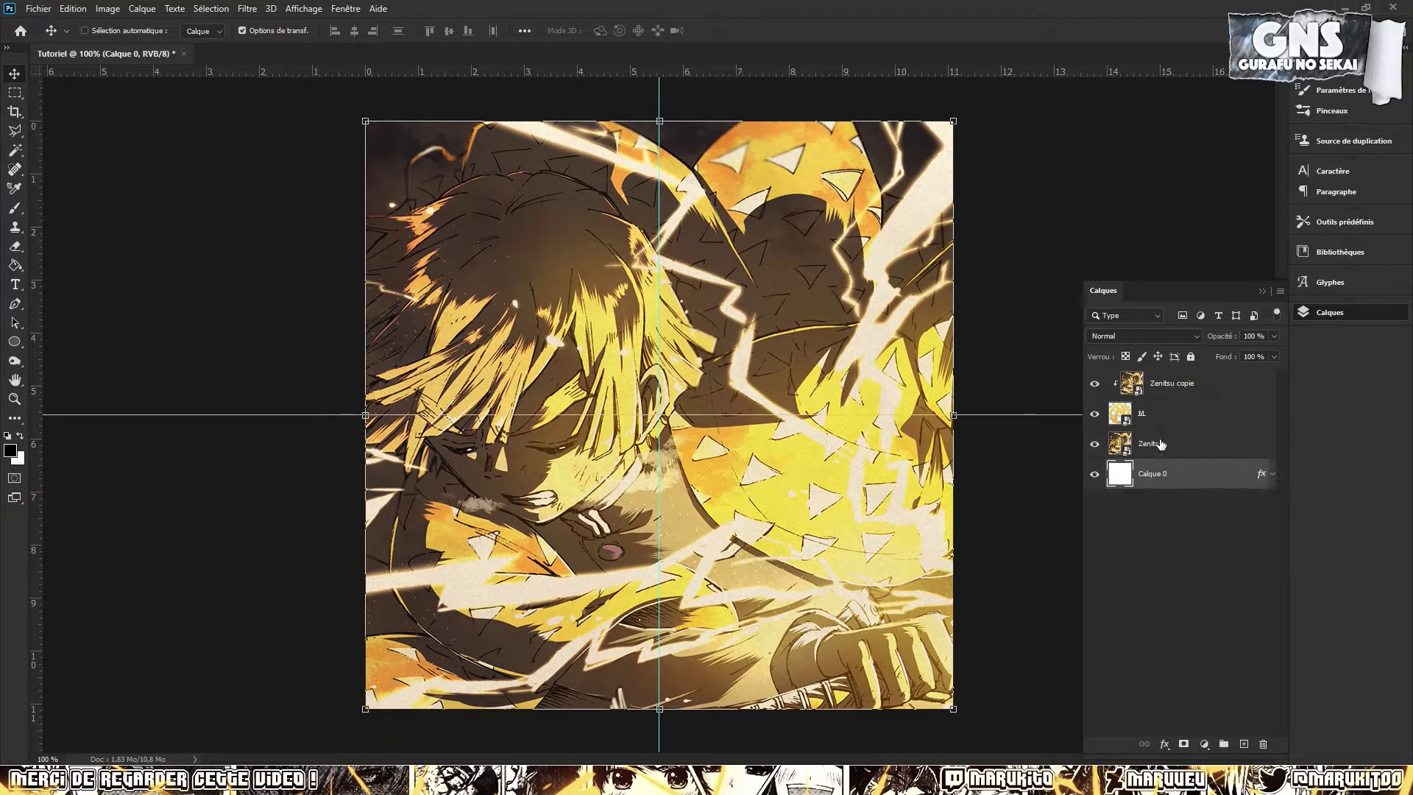
Fully desaturate the Zenitsu layer with a Teinte/Saturation adjustment
{"action": "left_click", "coordinate": [1173, 442]}
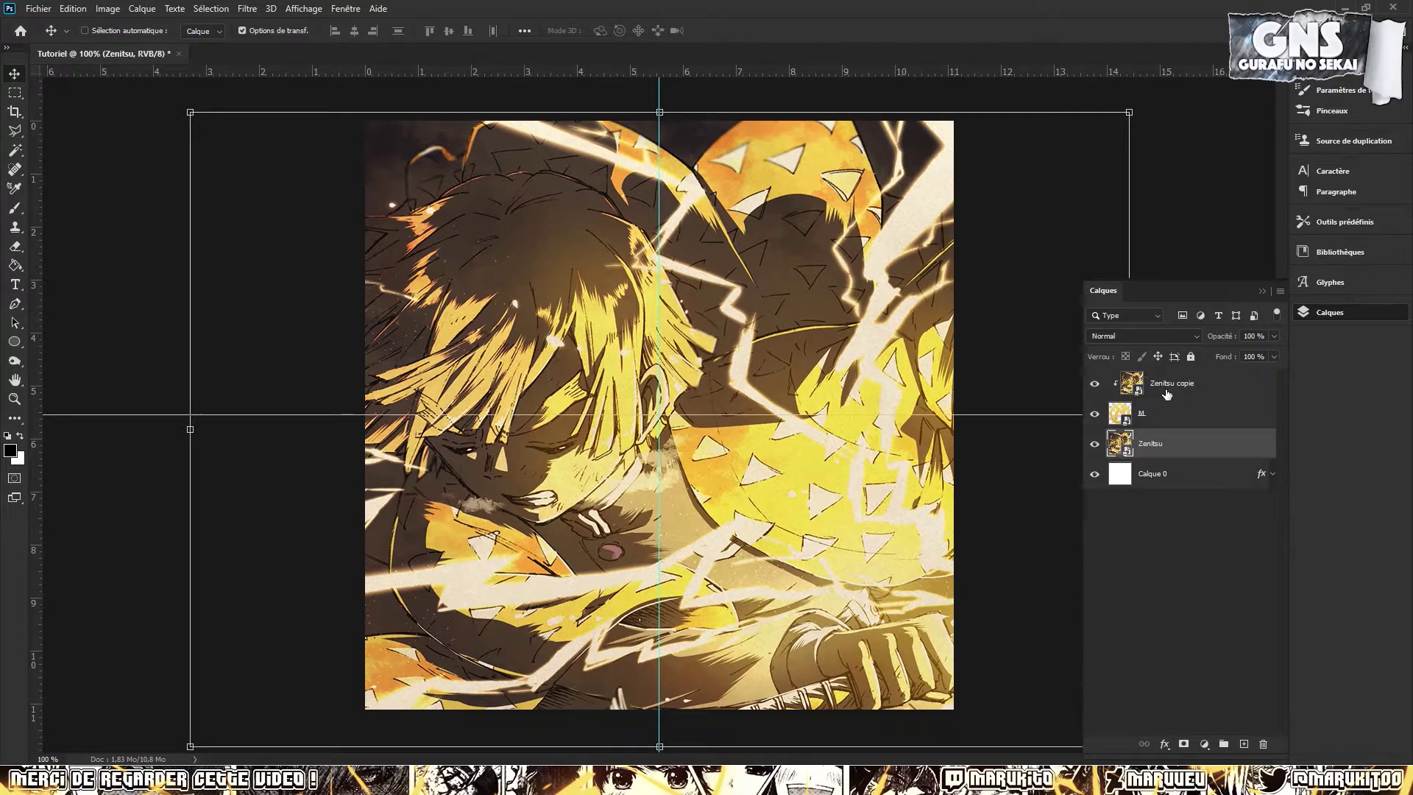
{"action": "key", "text": "ctrl+u"}
{"action": "key", "text": "ctrl+u"}
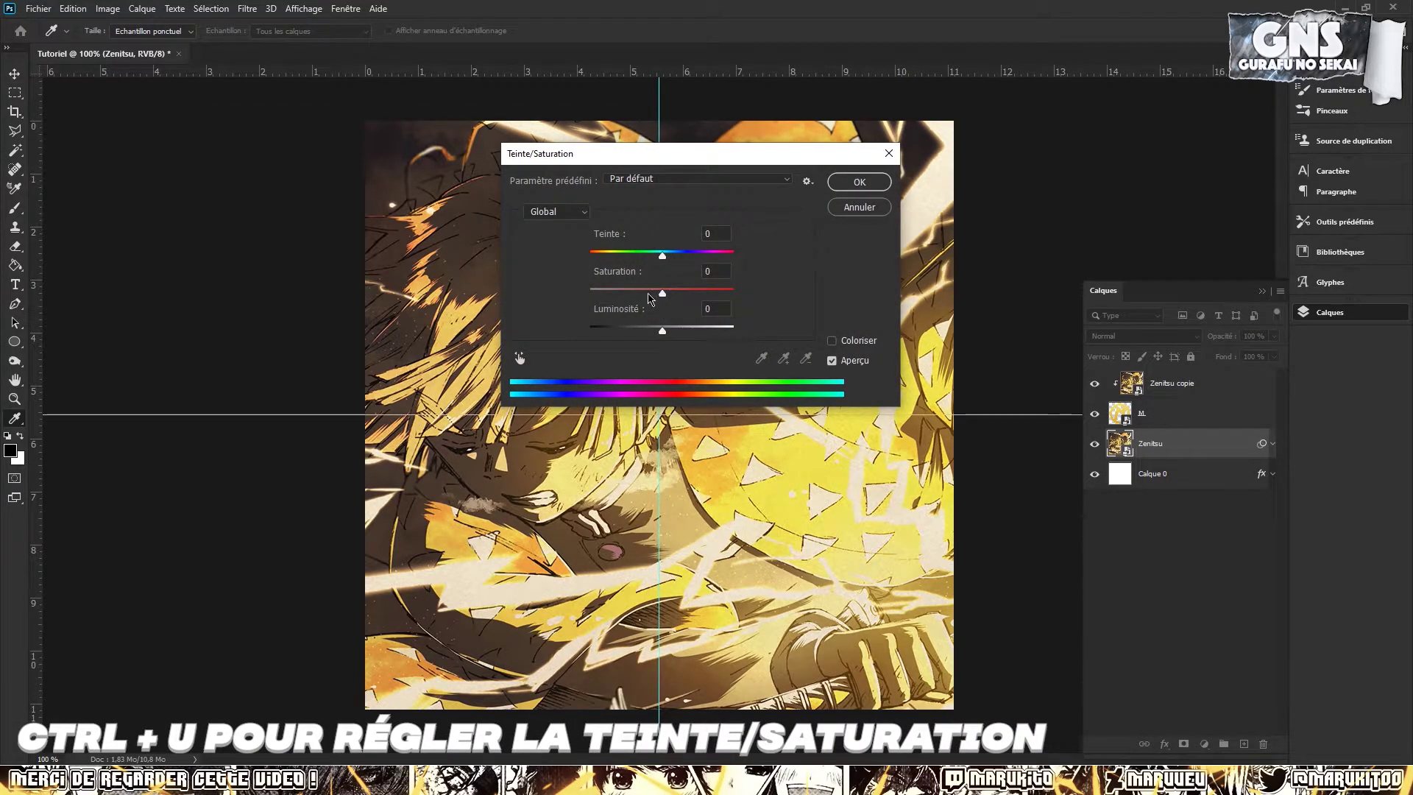
{"action": "left_click_drag", "start_coordinate": [651, 293], "coordinate": [545, 259]}
{"action": "left_click", "coordinate": [865, 184]}
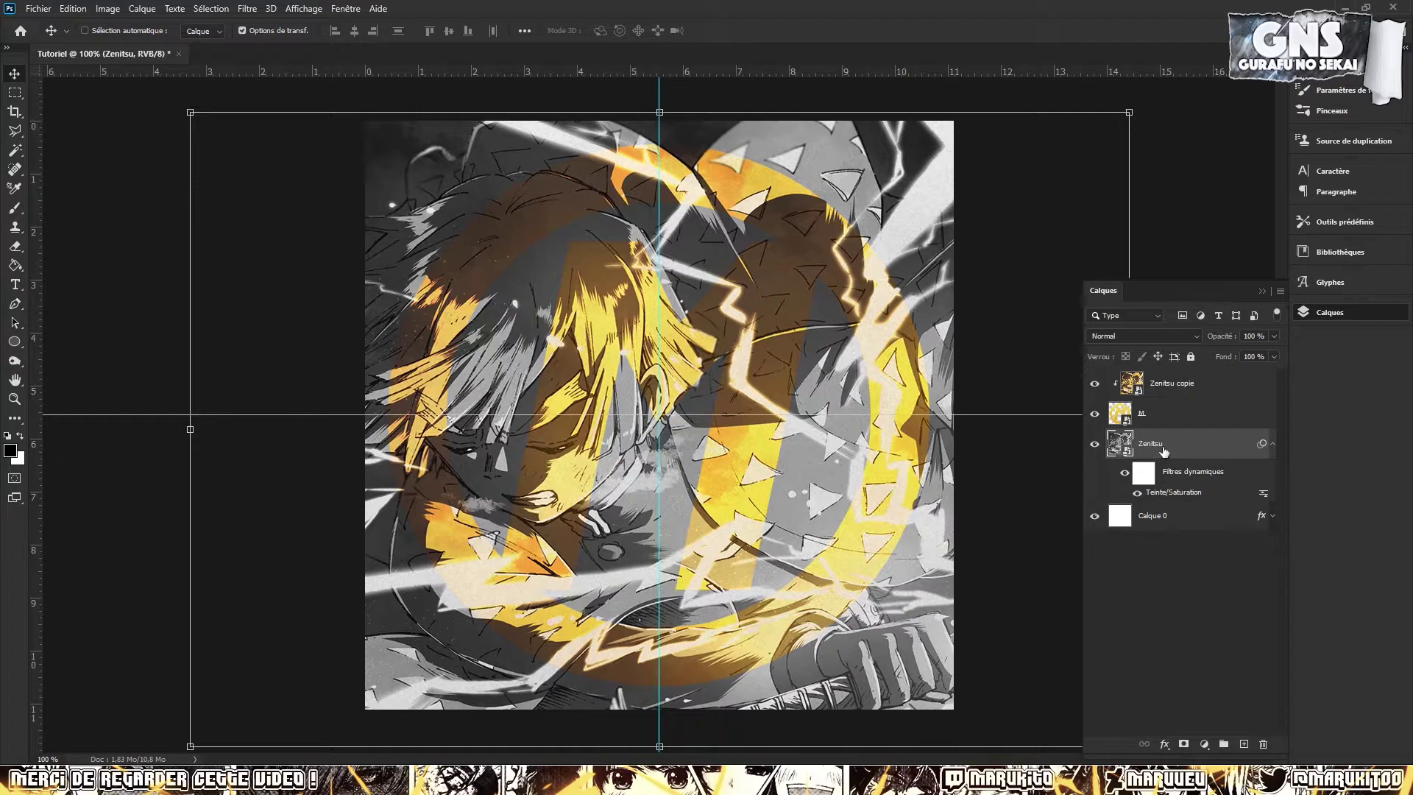
{"action": "left_click", "coordinate": [241, 7]}
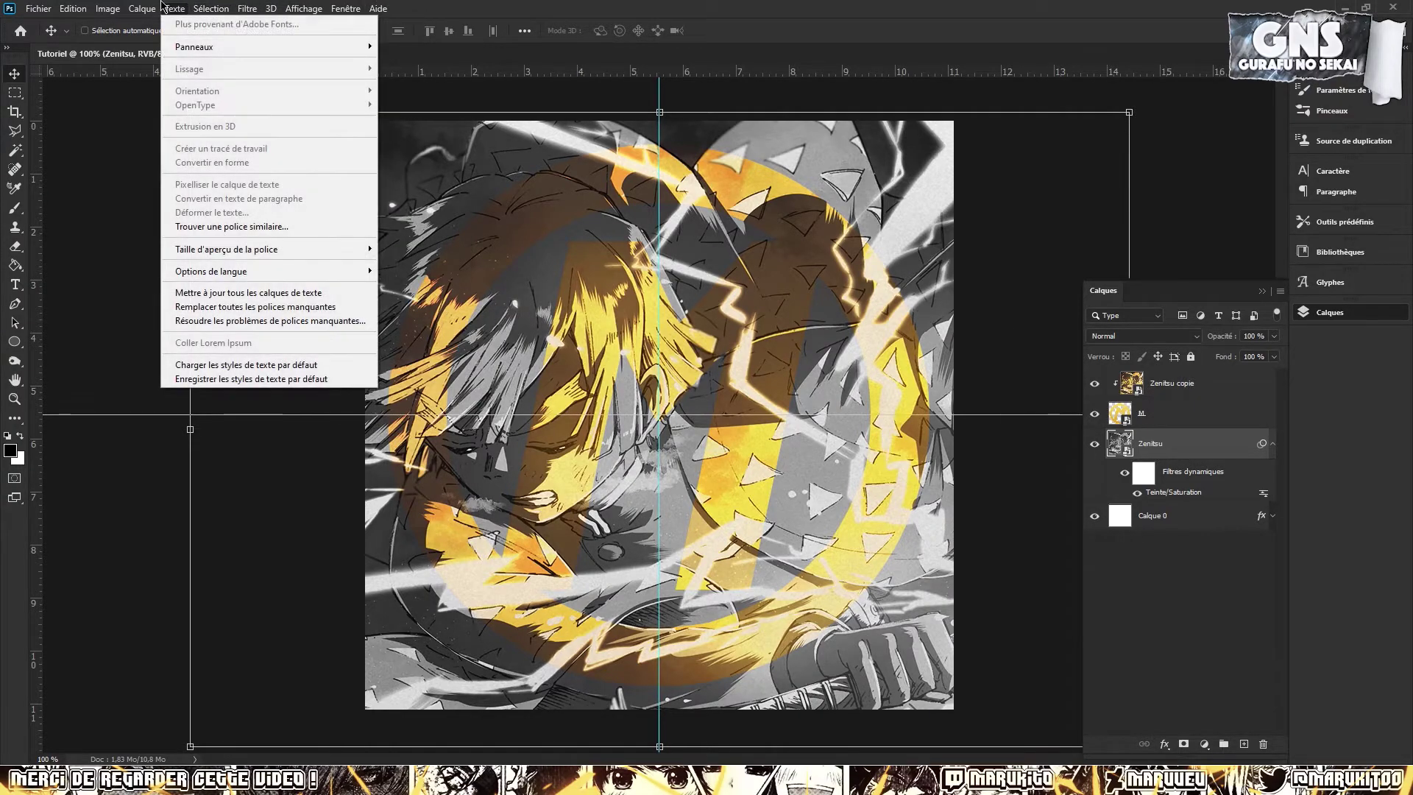
{"action": "mouse_move", "coordinate": [120, 11]}
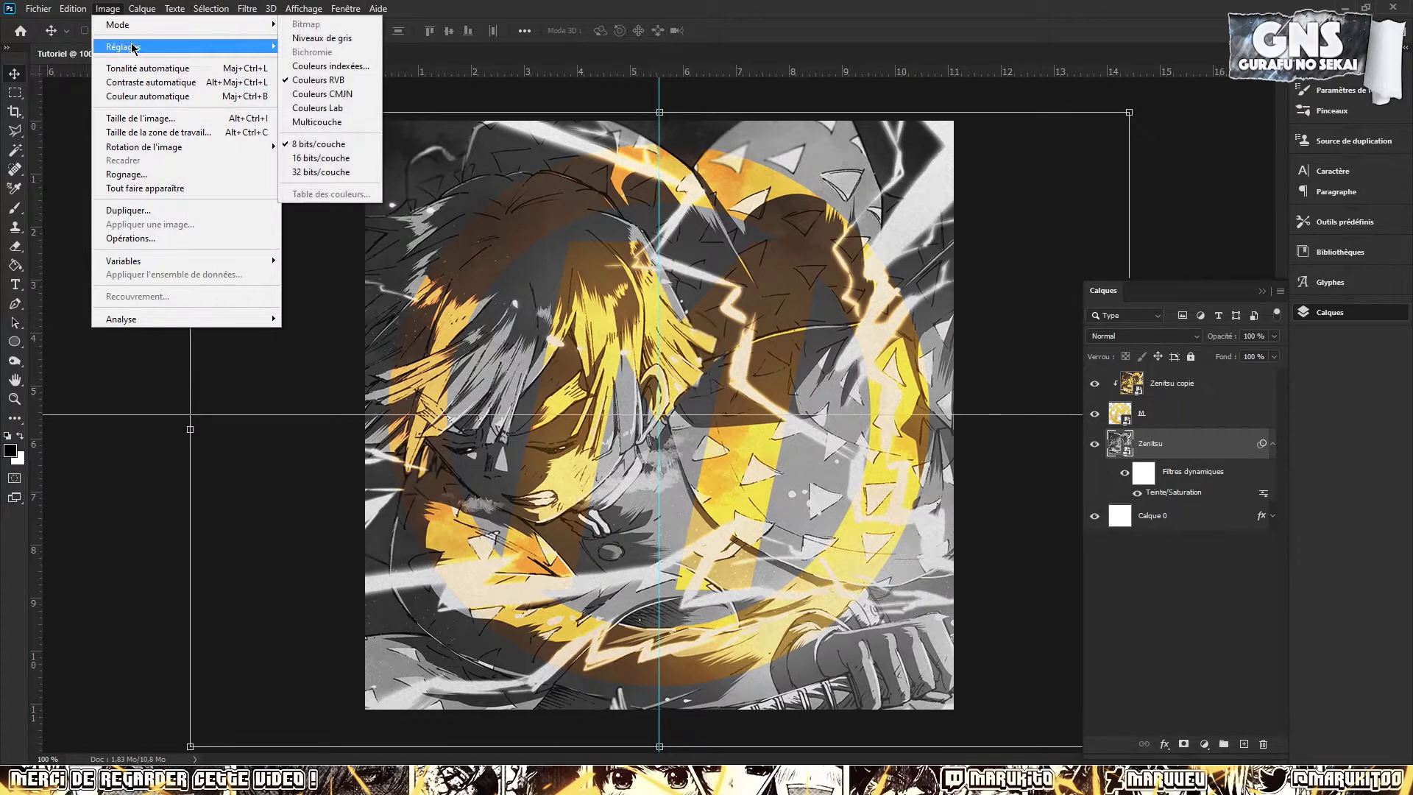
{"action": "mouse_move", "coordinate": [221, 46]}
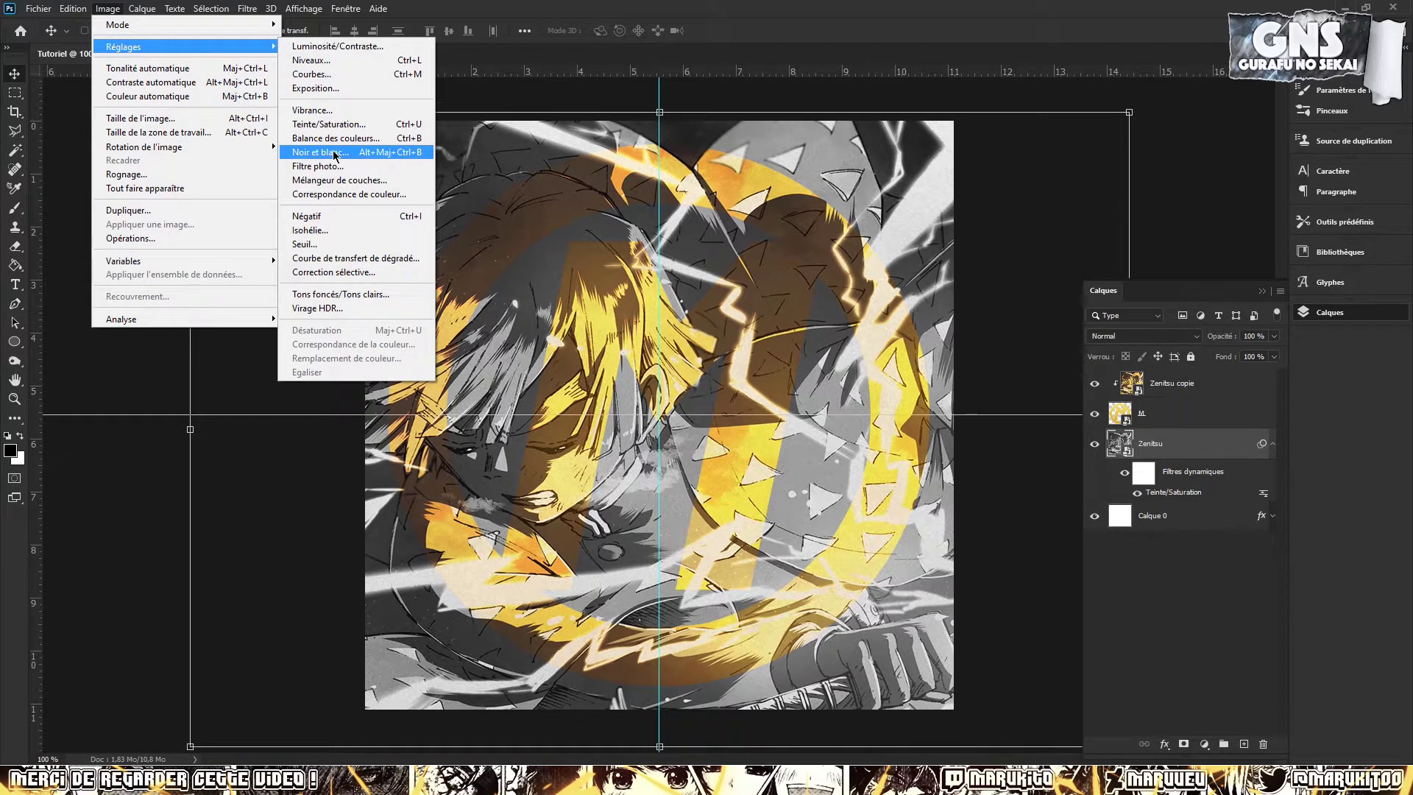
{"action": "left_click", "coordinate": [1207, 423]}
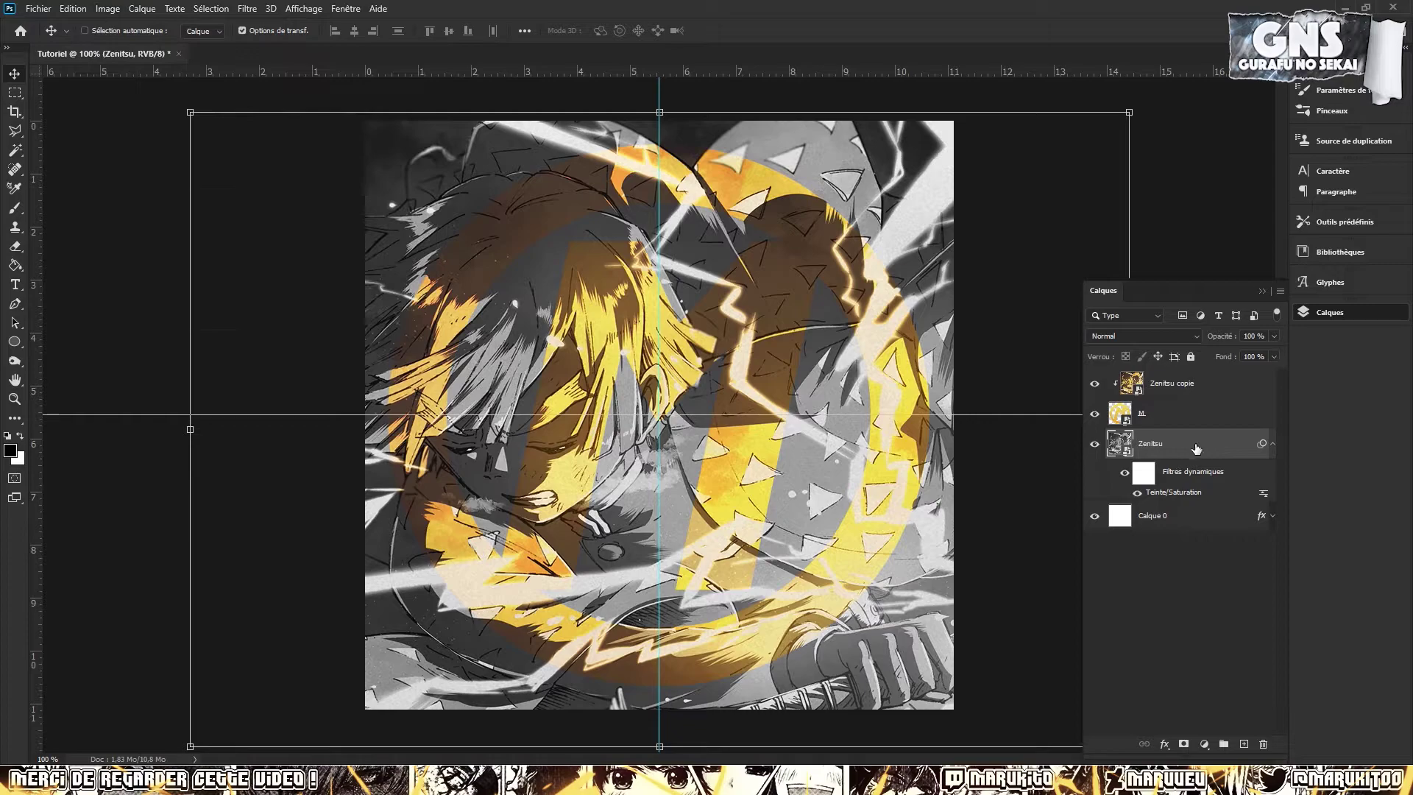
Collapse the Zenitsu layer's smart filters and lower the layer's opacity to 24%
{"action": "left_click", "coordinate": [1272, 443]}
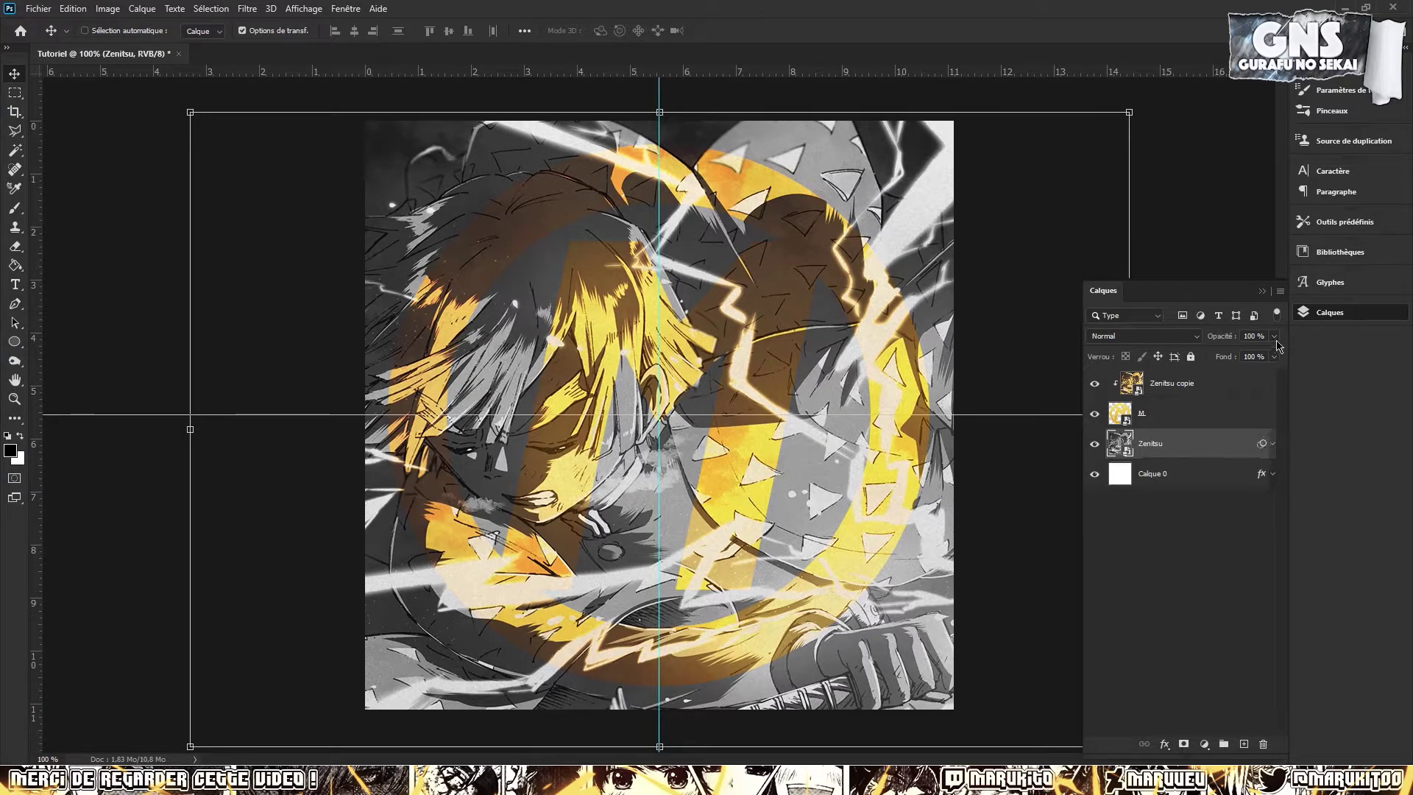
{"action": "left_click", "coordinate": [1273, 336]}
{"action": "left_click_drag", "start_coordinate": [1273, 342], "coordinate": [1218, 359]}
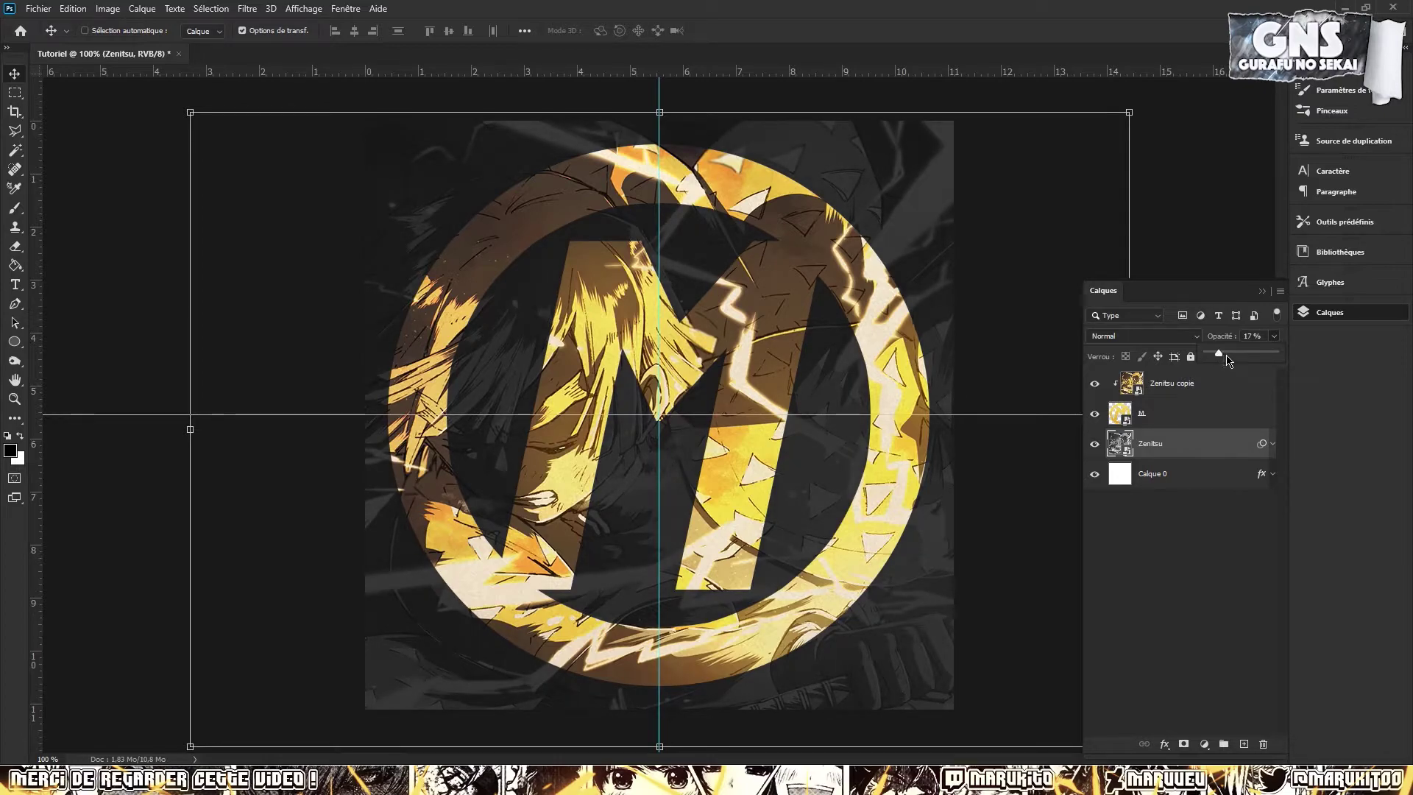
{"action": "left_click_drag", "start_coordinate": [1228, 360], "coordinate": [1225, 361]}
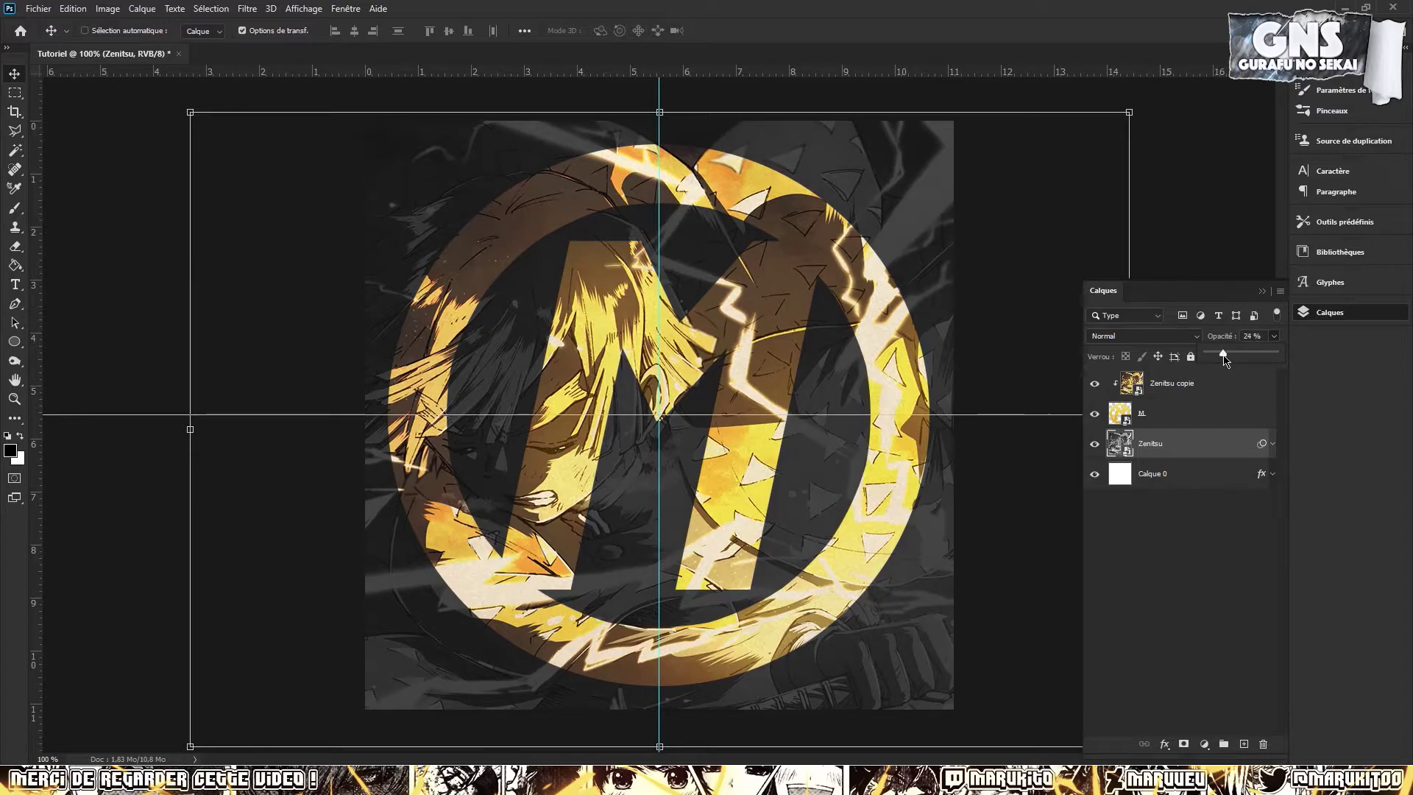
{"action": "left_click", "coordinate": [1211, 442]}
Add a drop shadow to the M layer and set its opacity to 85%
{"action": "left_click", "coordinate": [1203, 417]}
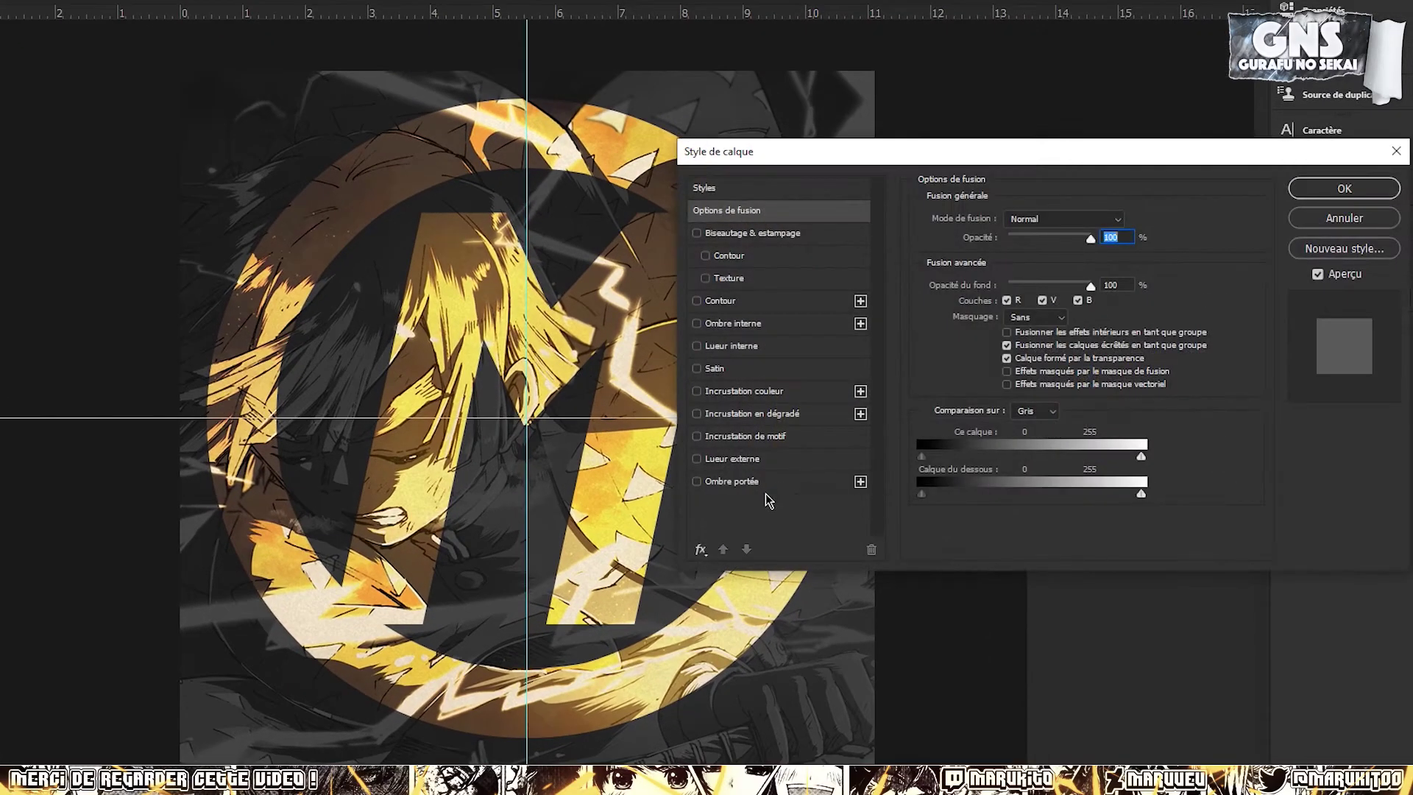
{"action": "left_click", "coordinate": [860, 477]}
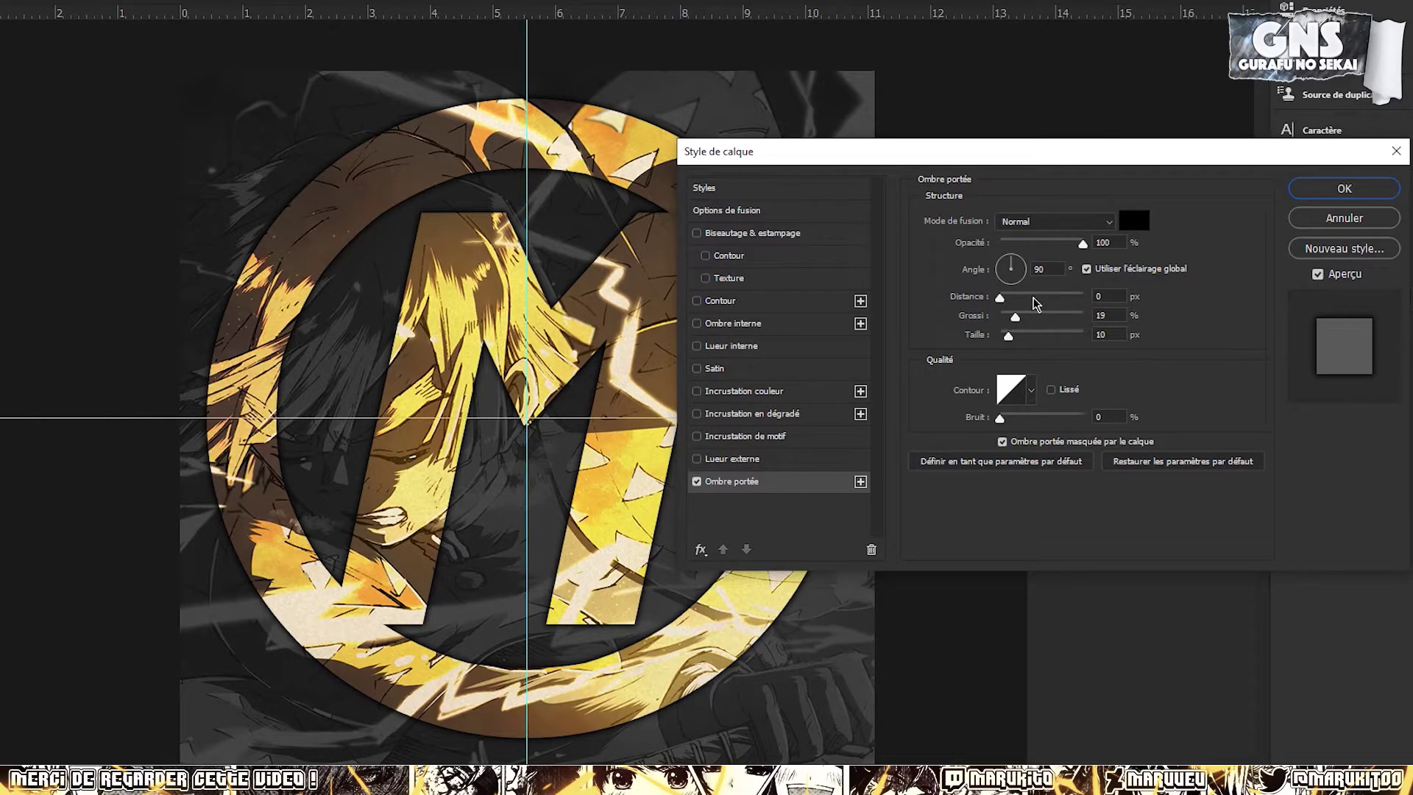
{"action": "left_click_drag", "start_coordinate": [1070, 240], "coordinate": [1068, 242]}
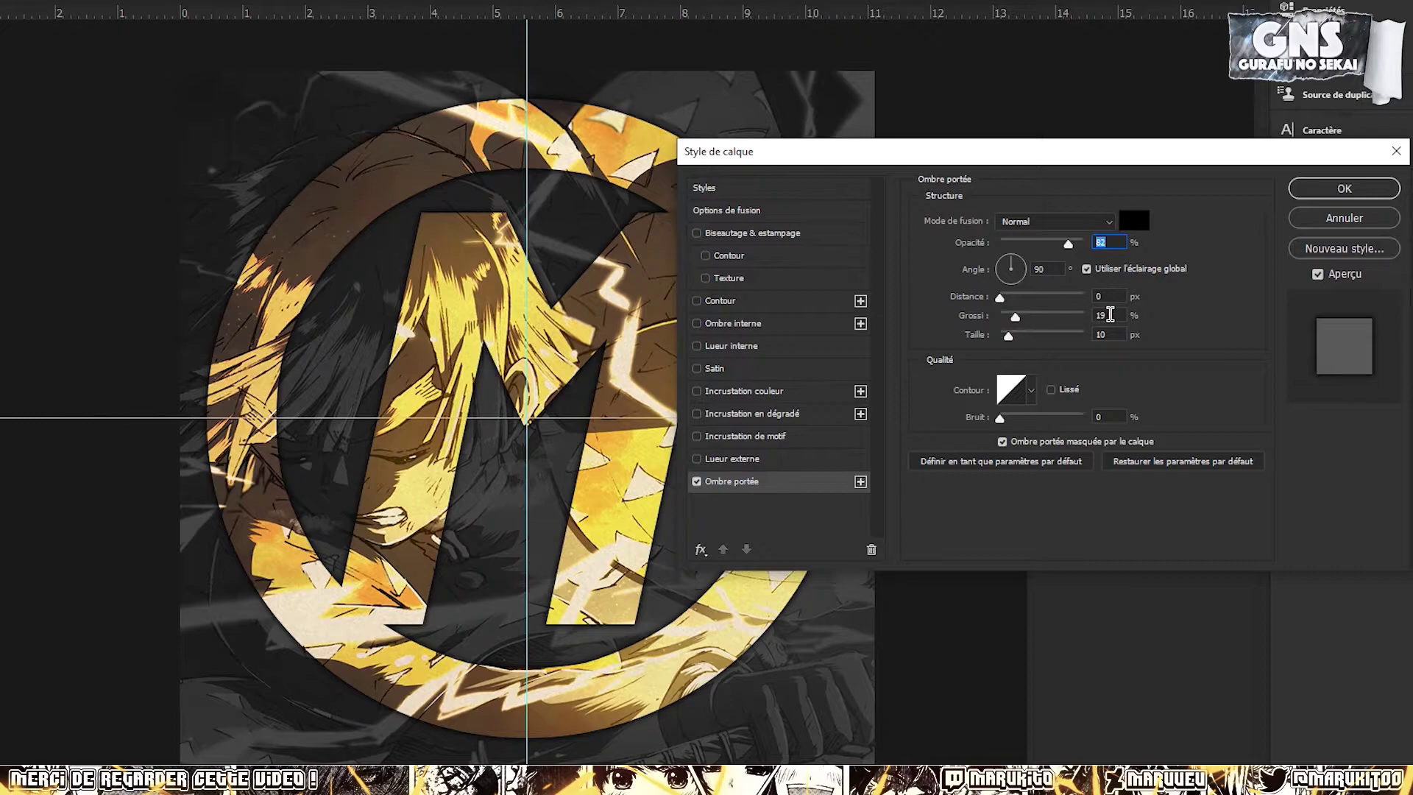
{"action": "left_click", "coordinate": [1107, 315]}
{"action": "double_click", "coordinate": [1104, 242]}
{"action": "type", "text": "85"}
Enable an inner glow on the M layer, keeping the Incrustation blend mode and the white colour
{"action": "left_click", "coordinate": [752, 347]}
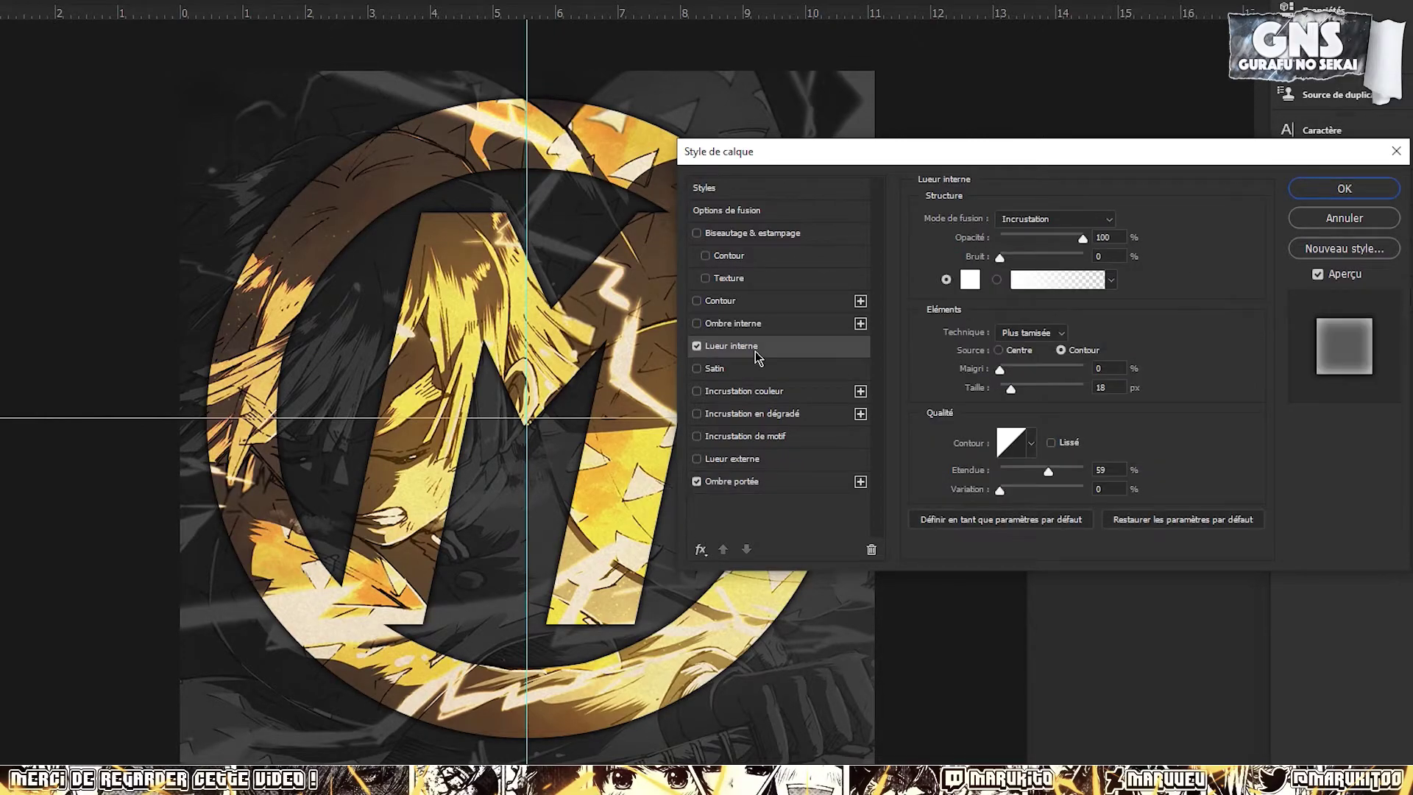
{"action": "left_click", "coordinate": [1034, 220]}
{"action": "left_click", "coordinate": [1034, 221]}
{"action": "left_click", "coordinate": [970, 280]}
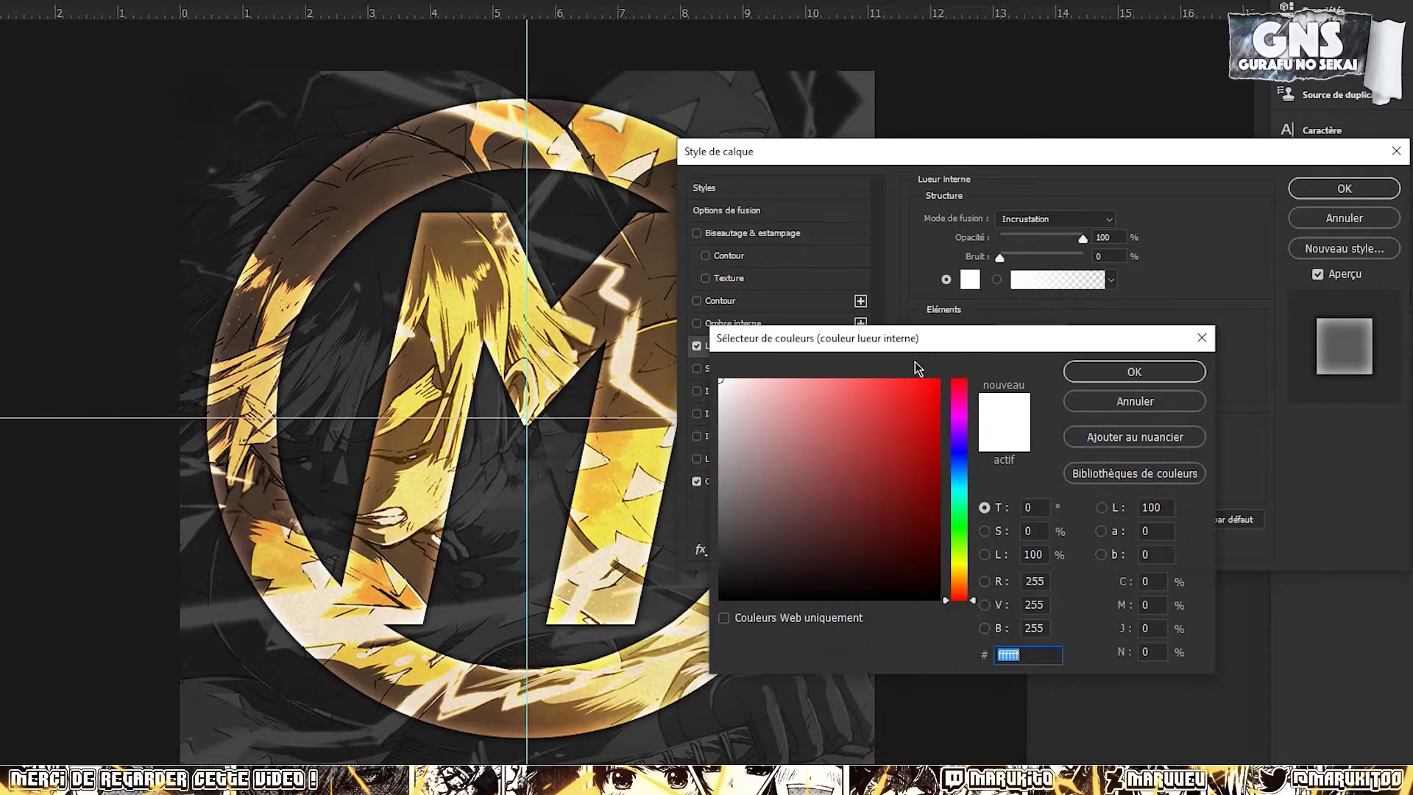
{"action": "left_click", "coordinate": [1143, 402]}
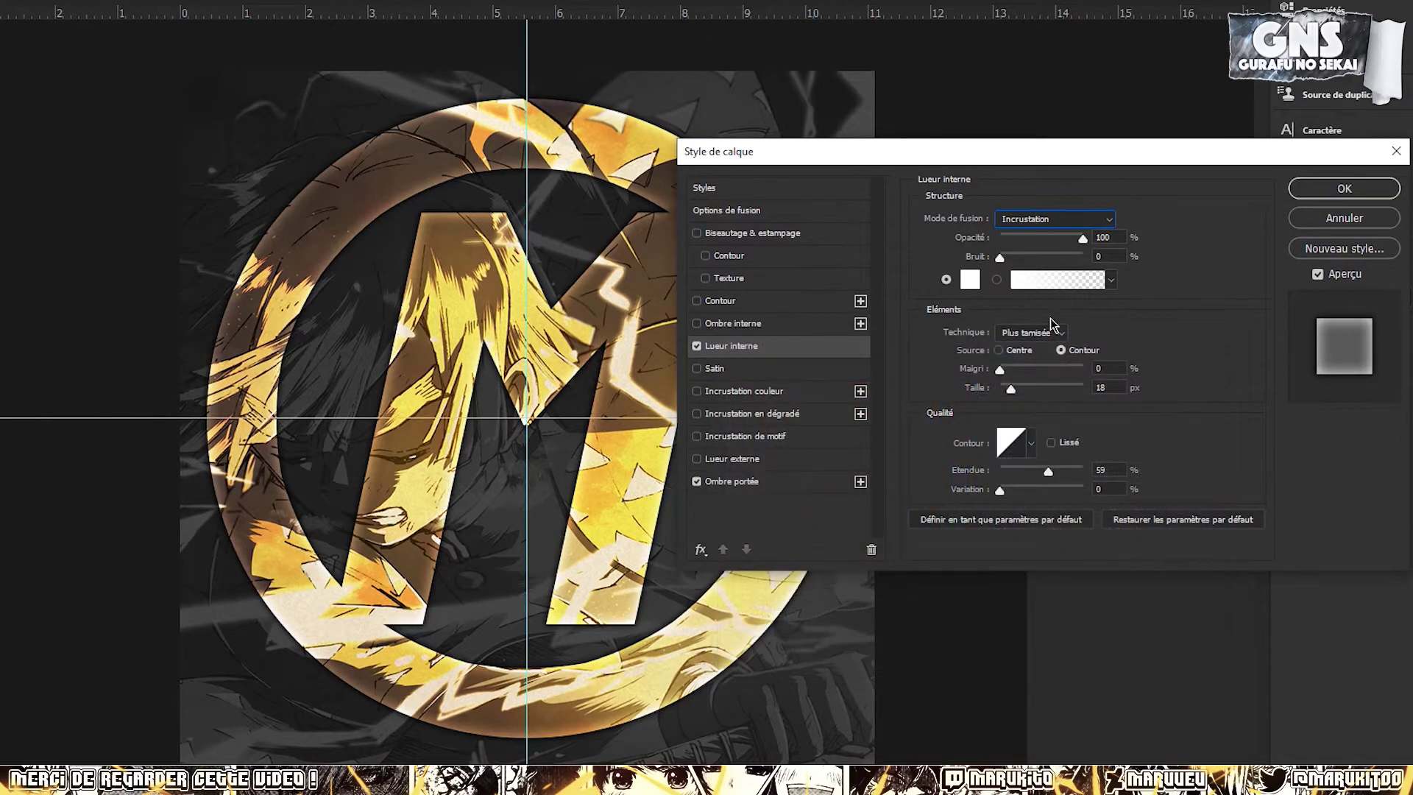
Keep the inner glow's Plus tamisée technique, set its Étendue to 58% and apply the layer style
{"action": "left_click", "coordinate": [1048, 340]}
{"action": "left_click", "coordinate": [1048, 340]}
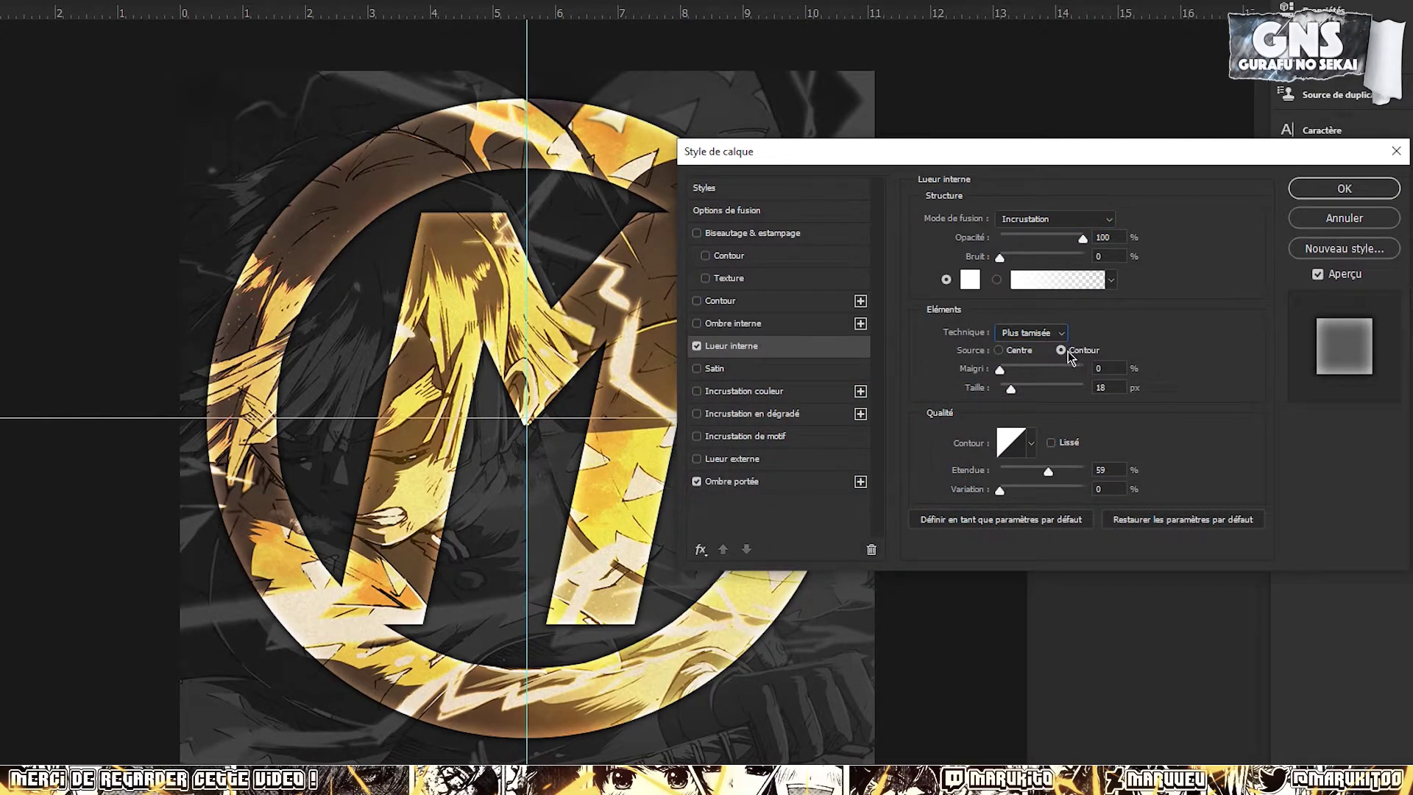
{"action": "left_click", "coordinate": [1123, 386]}
{"action": "mouse_move", "coordinate": [1048, 472]}
{"action": "left_mouse_down"}
{"action": "mouse_move", "coordinate": [1131, 477]}
{"action": "mouse_move", "coordinate": [806, 473]}
{"action": "mouse_move", "coordinate": [1057, 473]}
{"action": "mouse_move", "coordinate": [1045, 474]}
{"action": "left_mouse_up"}
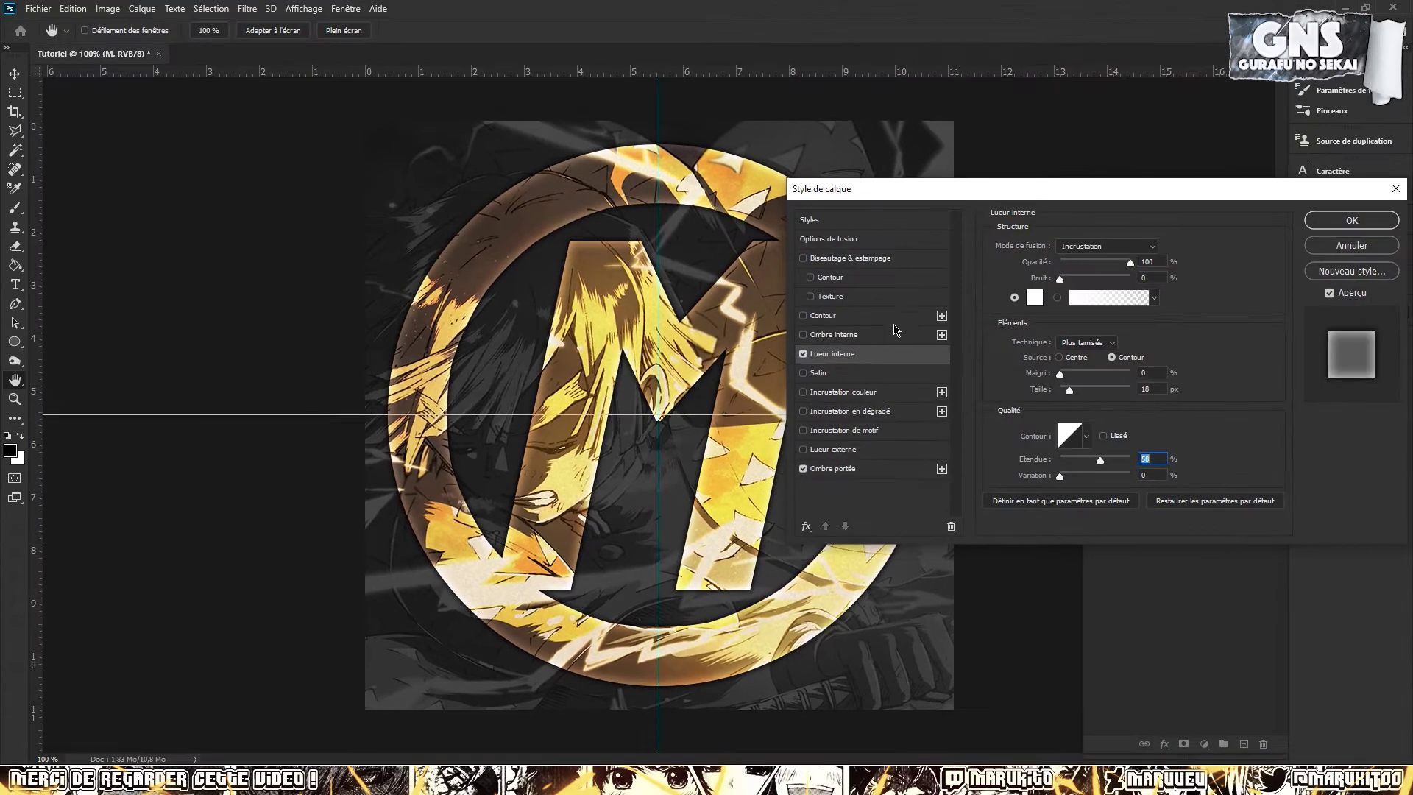
{"action": "left_click", "coordinate": [881, 470]}
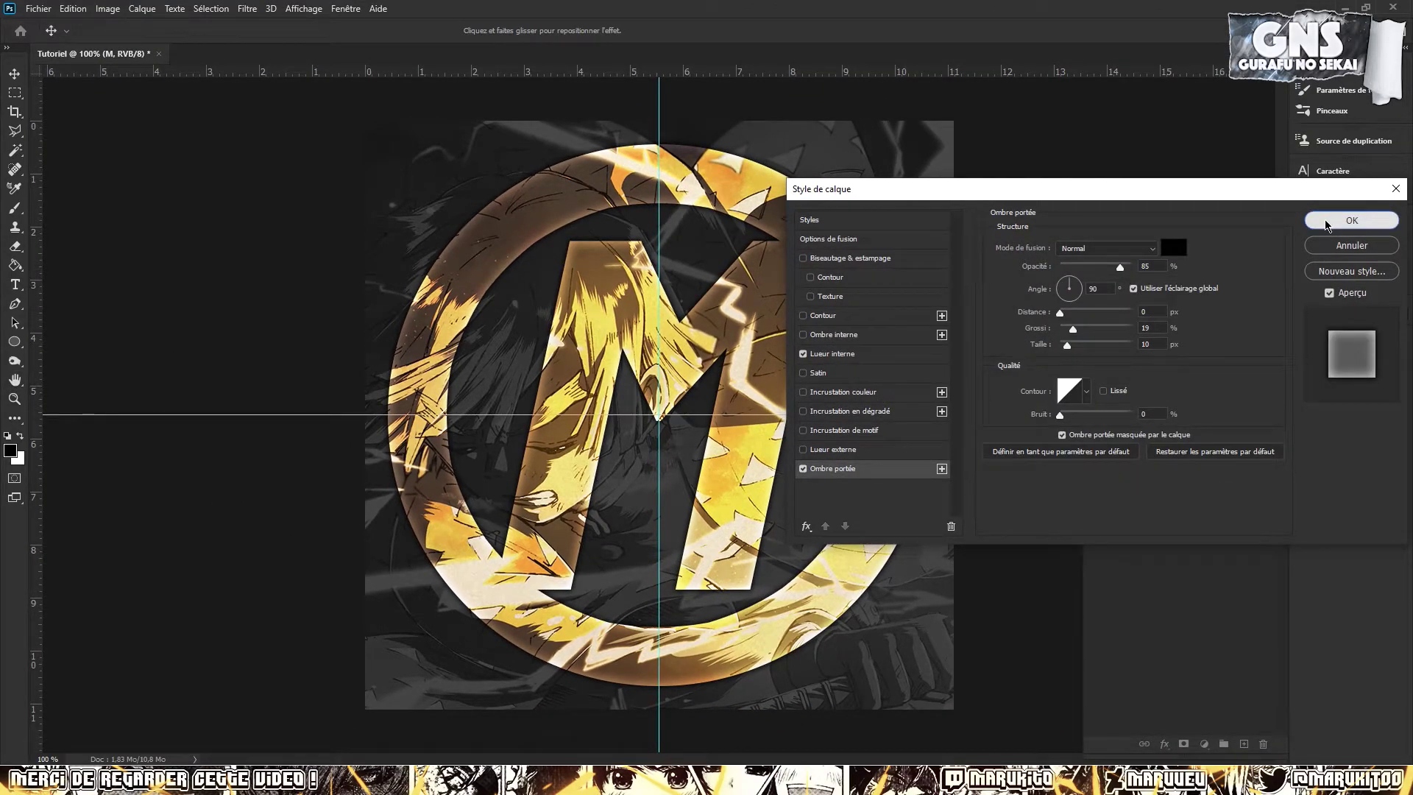
{"action": "left_click", "coordinate": [1352, 220]}
Lower the opacity of the clipped Zenitsu copie layer to 80%
{"action": "left_click", "coordinate": [1188, 384]}
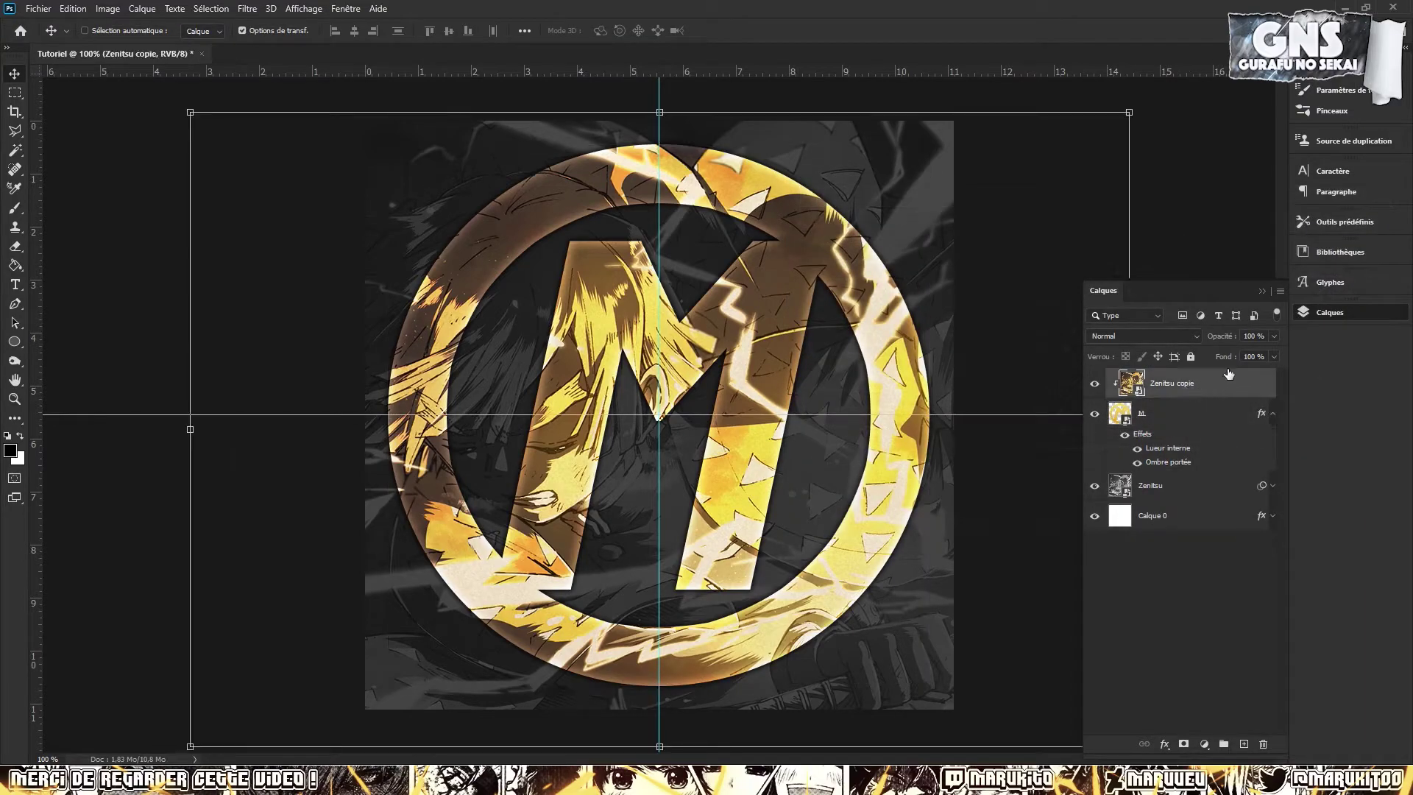
{"action": "left_click", "coordinate": [1274, 336]}
{"action": "mouse_move", "coordinate": [1276, 353]}
{"action": "left_mouse_down"}
{"action": "mouse_move", "coordinate": [1236, 361]}
{"action": "mouse_move", "coordinate": [1303, 357]}
{"action": "mouse_move", "coordinate": [1263, 359]}
{"action": "left_mouse_up"}
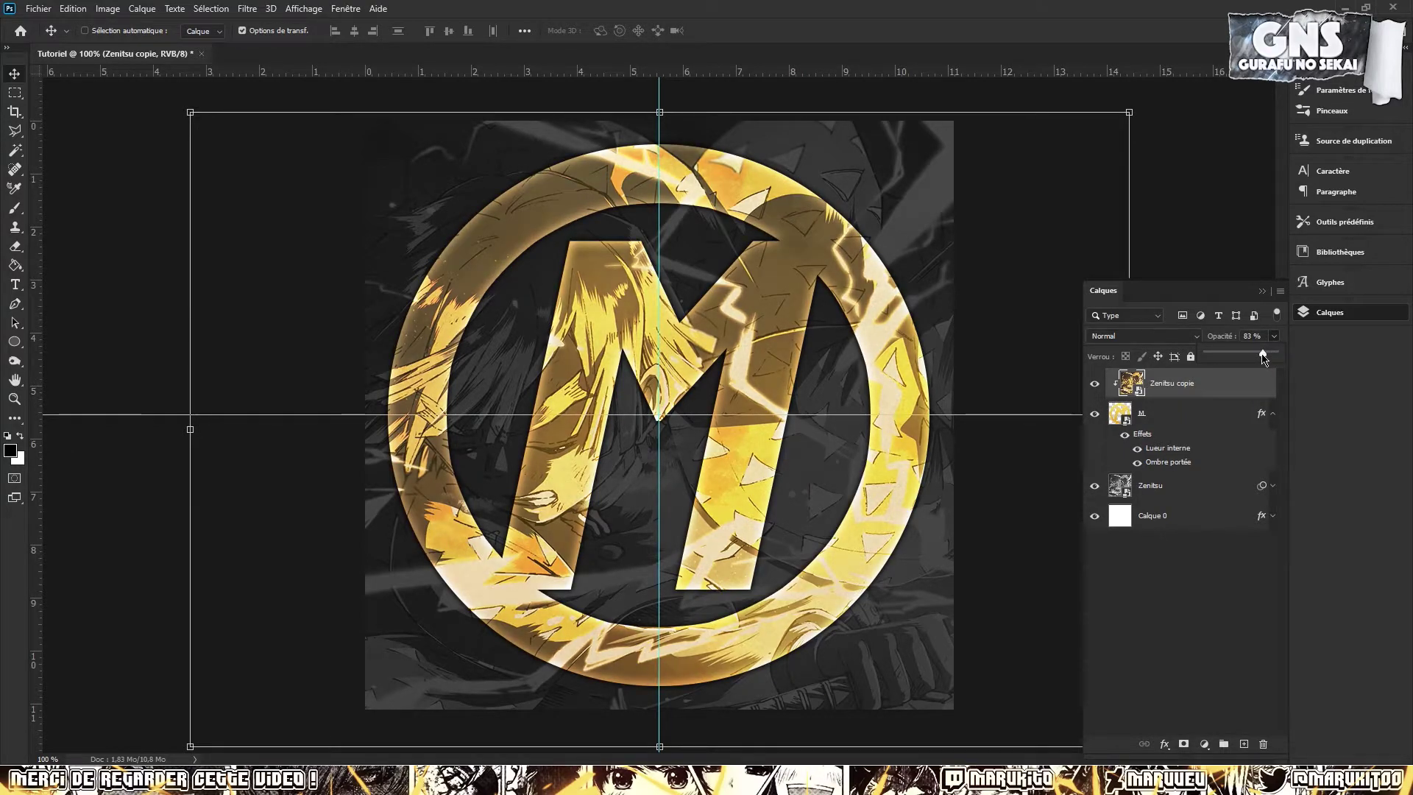
{"action": "left_click", "coordinate": [1205, 387]}
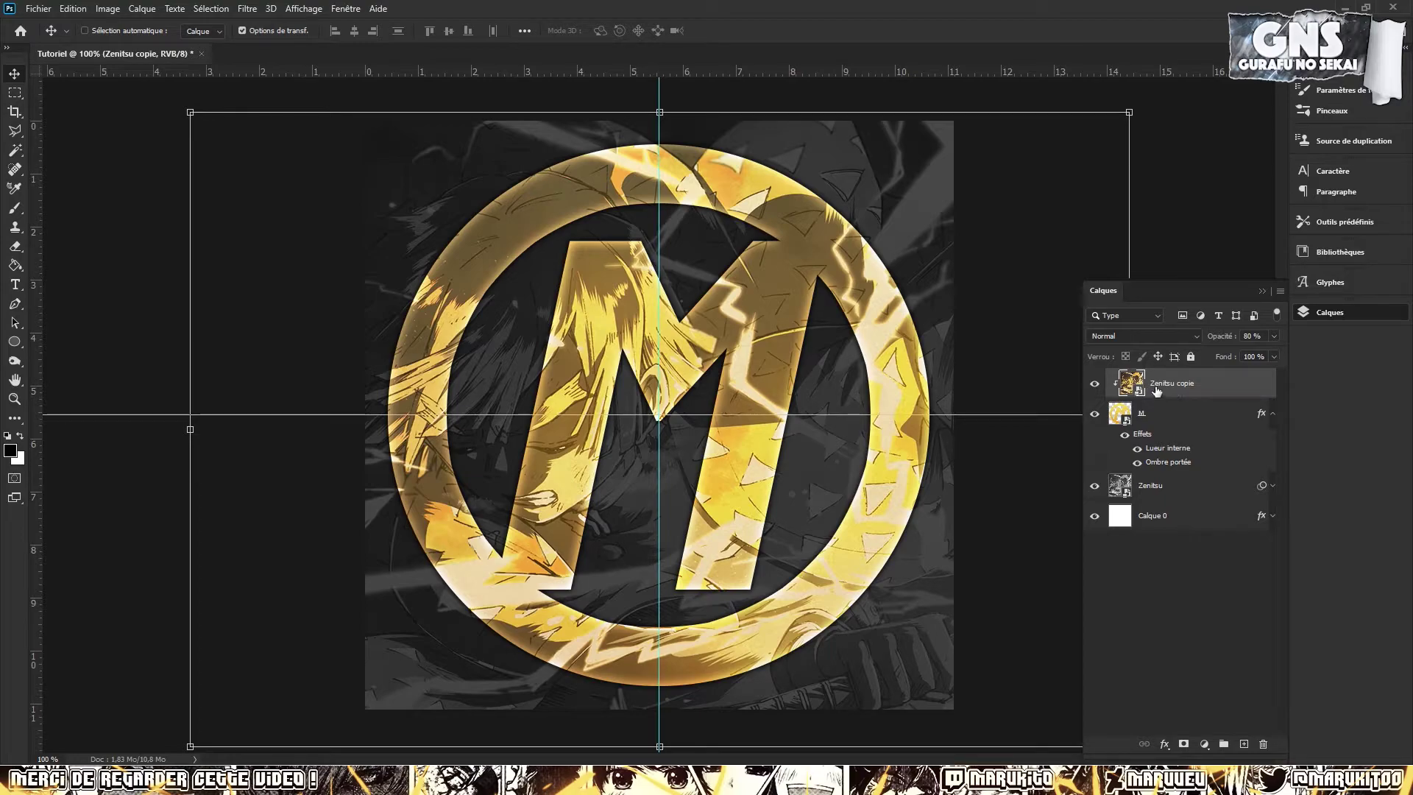
Collapse the M layer's effects and duplicate the M and Zenitsu copie layers together
{"action": "left_click", "coordinate": [1168, 413]}
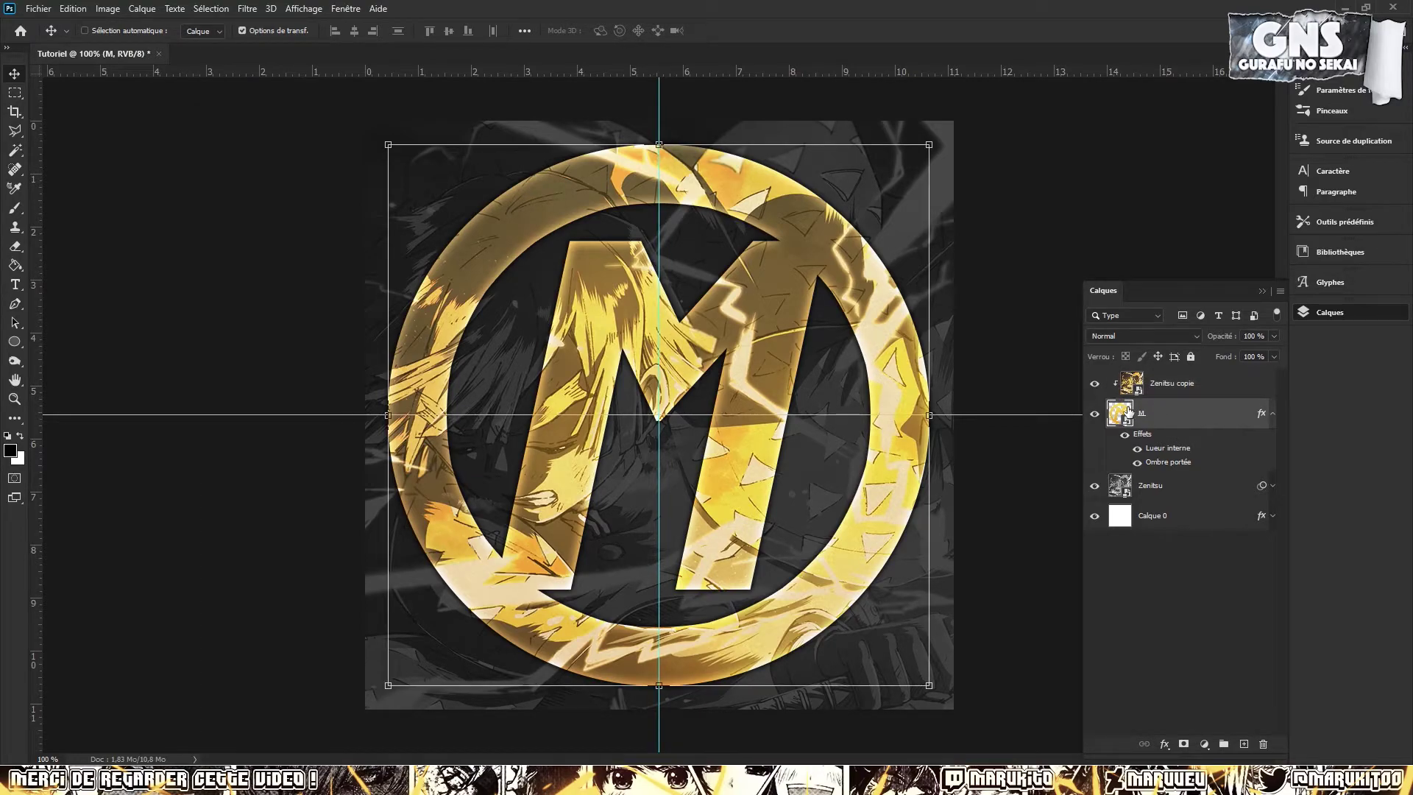
{"action": "left_click", "coordinate": [1273, 420]}
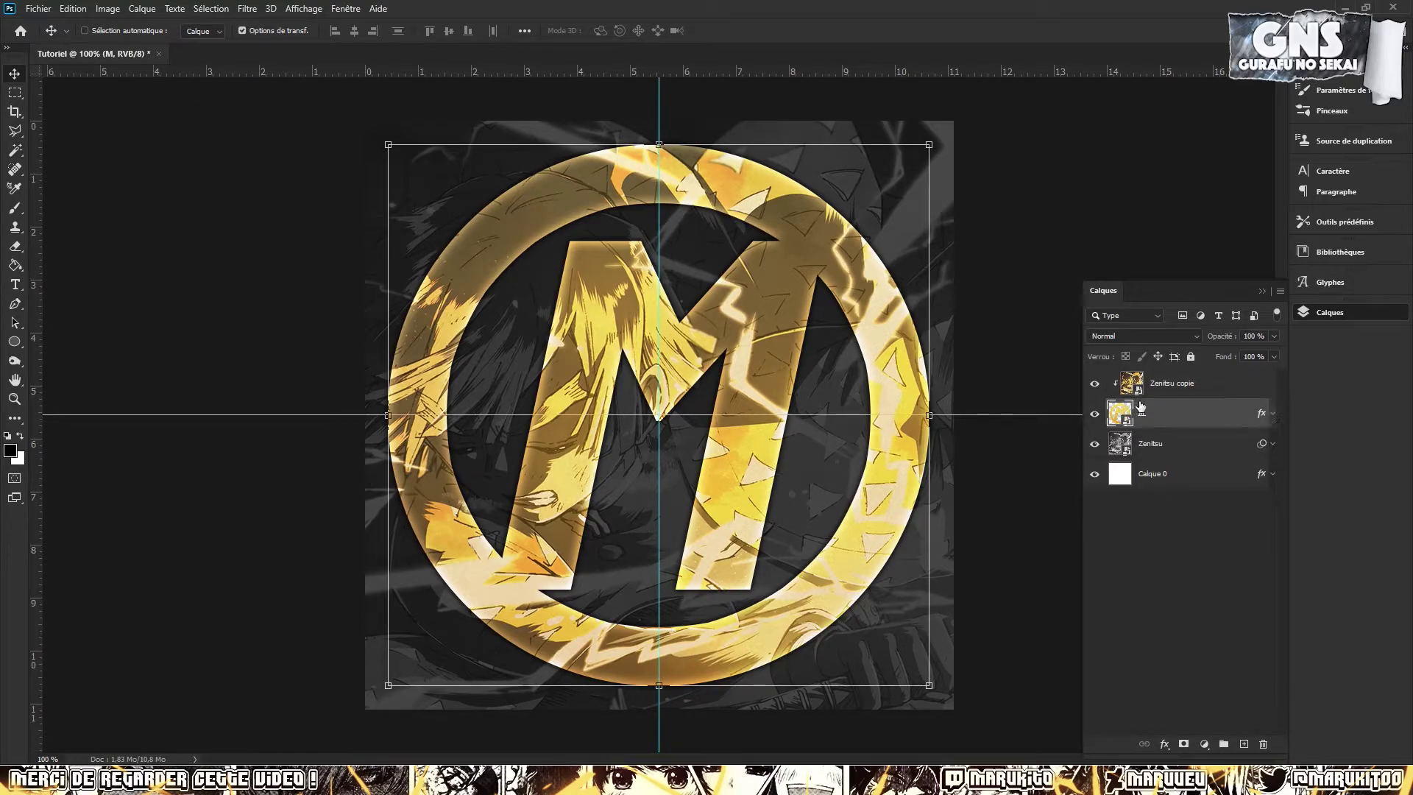
{"action": "left_click", "coordinate": [1181, 393], "text": "ctrl"}
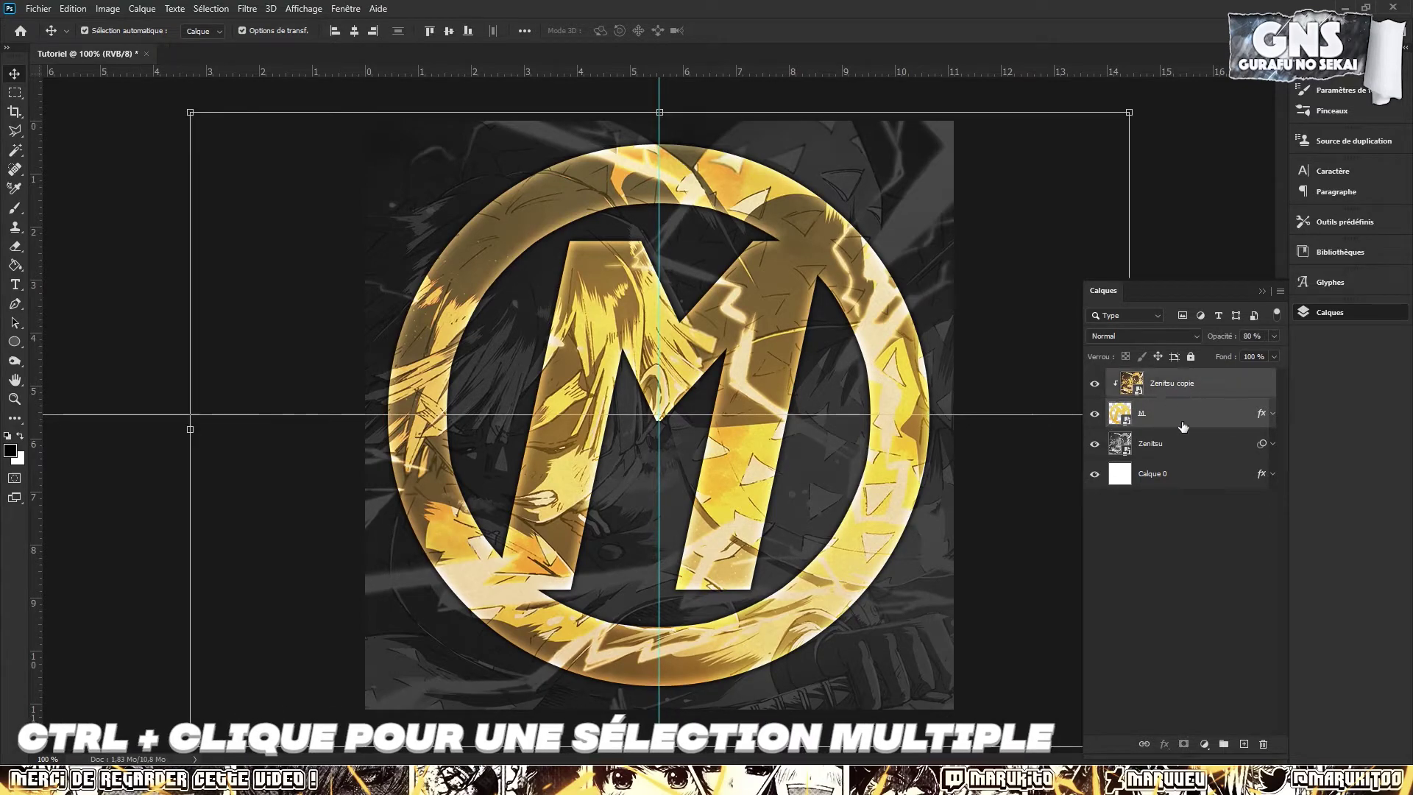
{"action": "key", "text": "ctrl+j"}
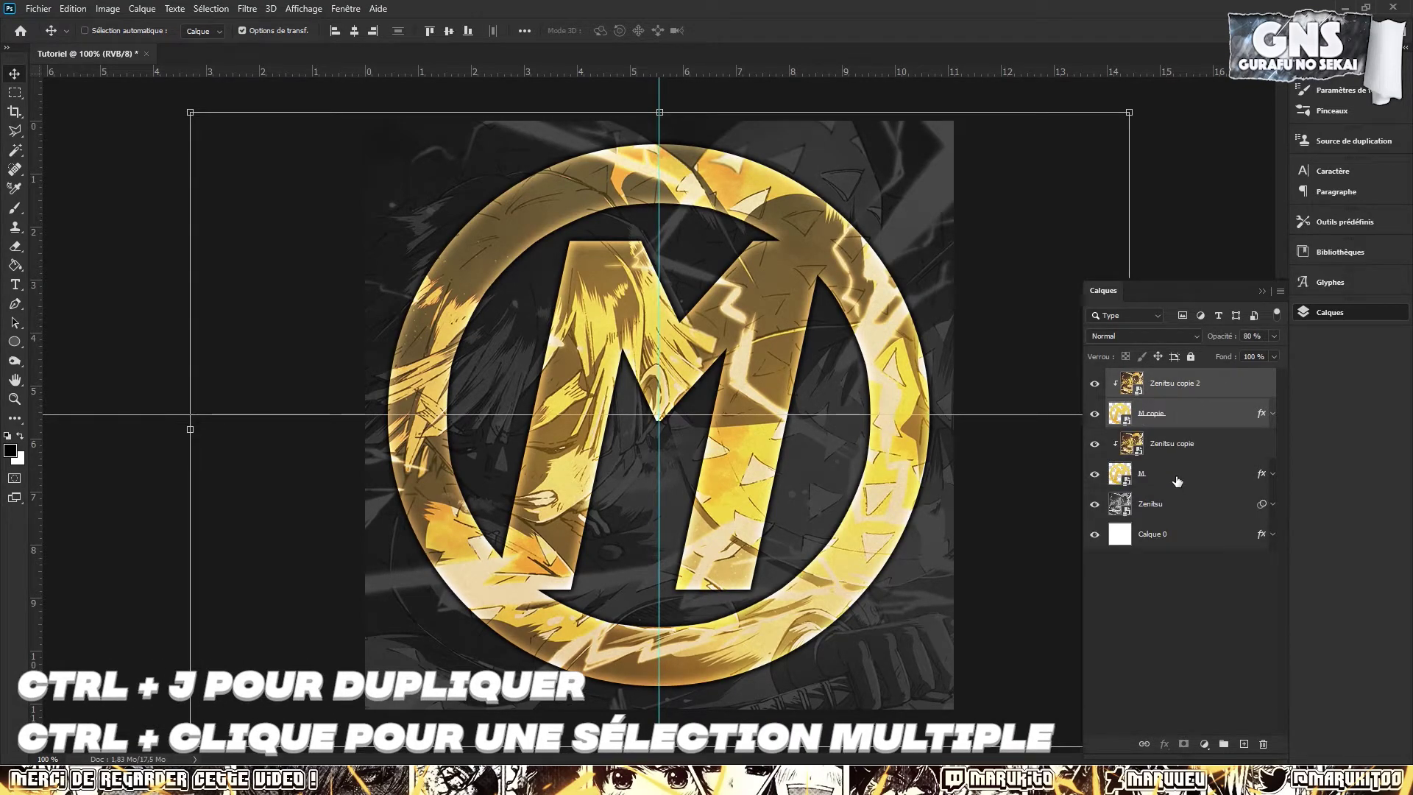
Nudge the original M layer down about 6 px so it sits slightly below its copy
{"action": "left_click", "coordinate": [1164, 477]}
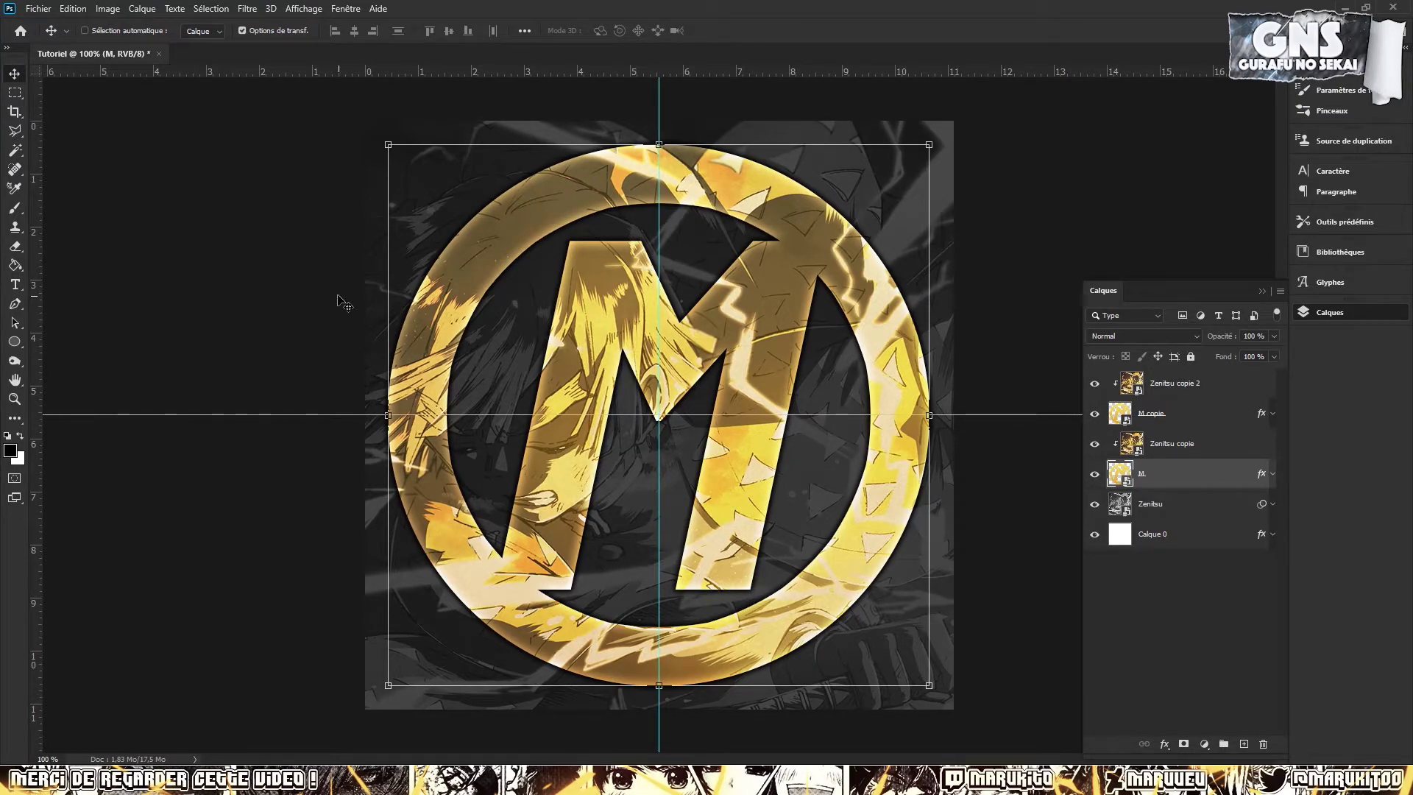
{"action": "key", "text": "Down"}
{"action": "key", "text": "Down"}
{"action": "key", "text": "Down"}
{"action": "key", "text": "Down"}
{"action": "key", "text": "Down"}
{"action": "key", "text": "Down"}
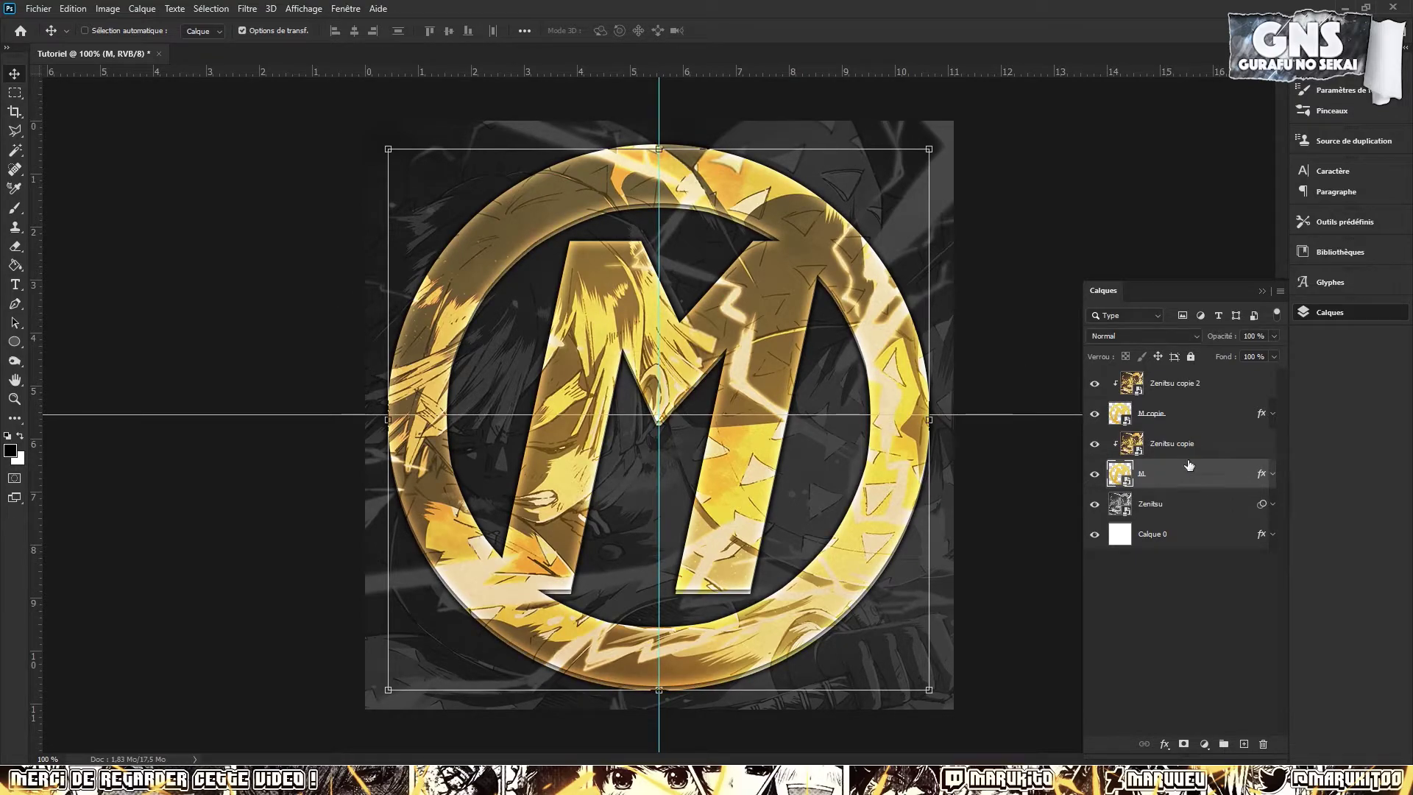
Nudge the M copie and M layers up together by about 3 px
{"action": "left_click", "coordinate": [1184, 414], "text": "ctrl"}
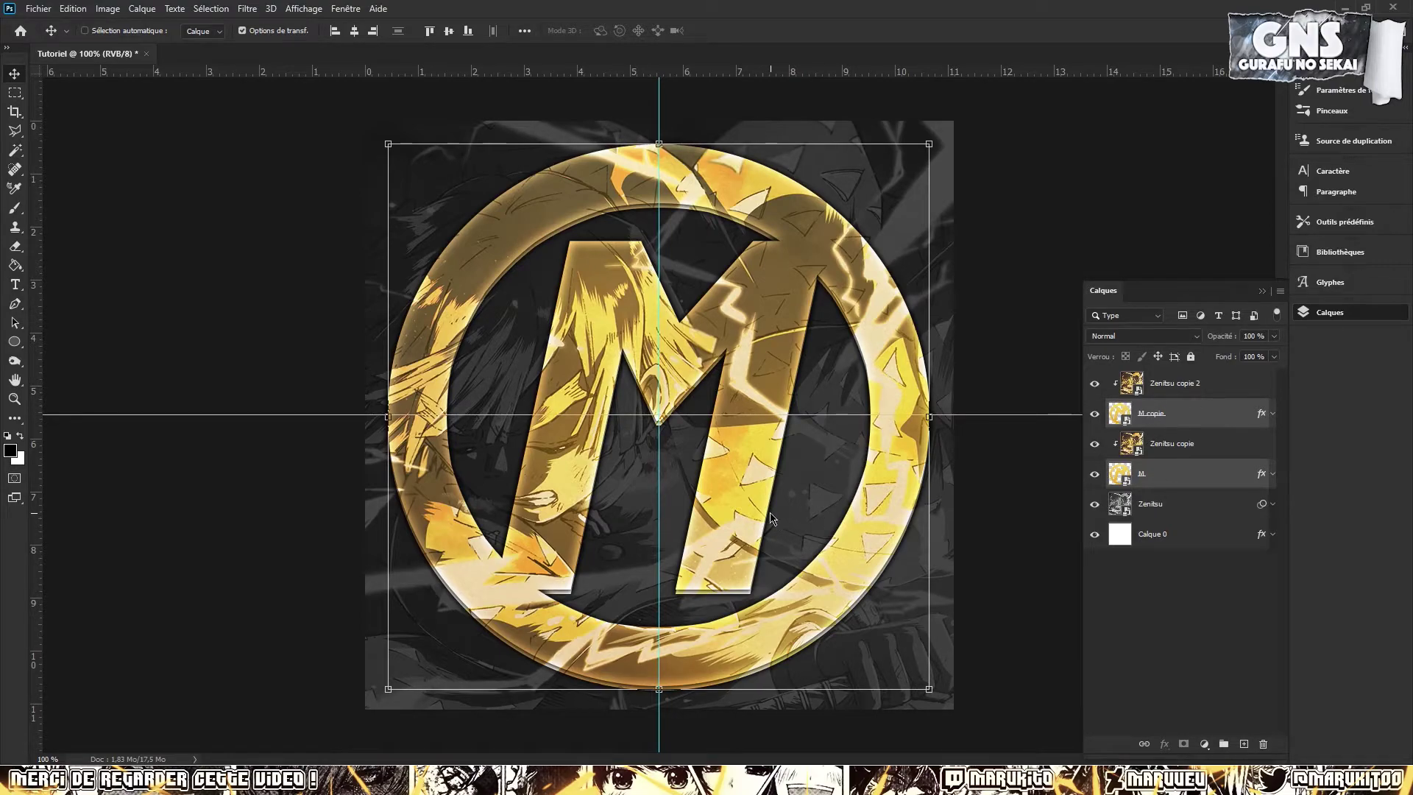
{"action": "key", "text": "Up"}
{"action": "key", "text": "Up"}
{"action": "key", "text": "Up"}
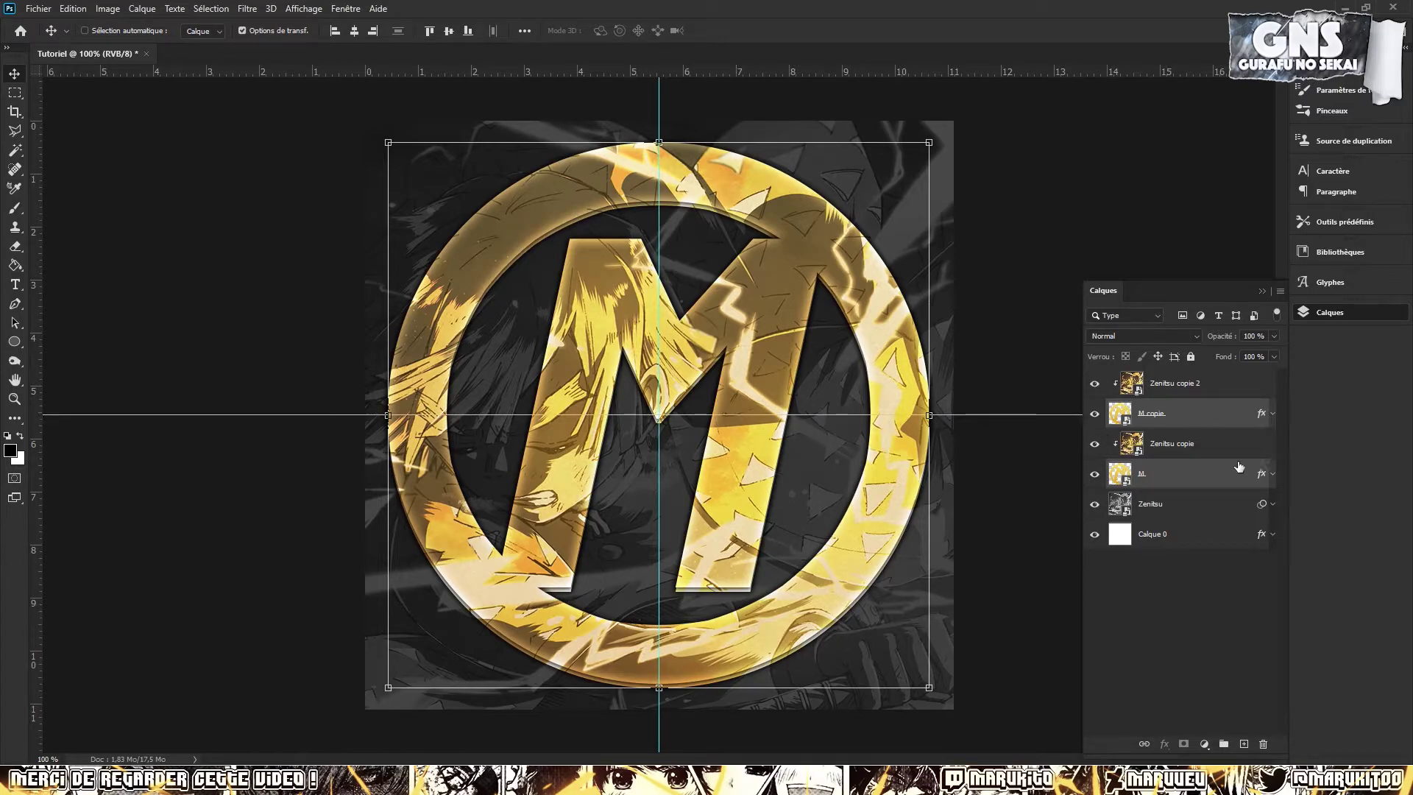
Add a black (000000) colour overlay to the original M layer
{"action": "left_click", "coordinate": [1202, 480]}
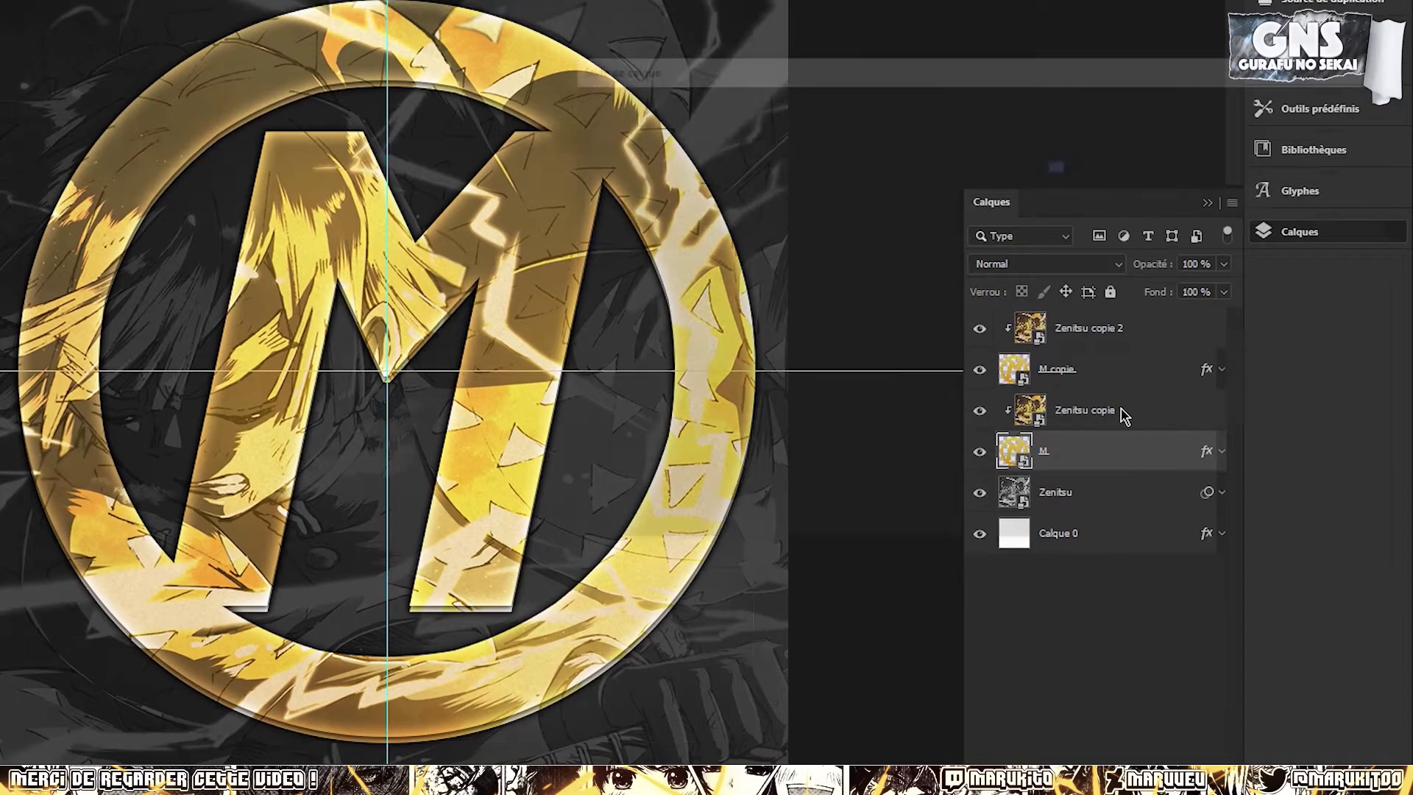
{"action": "double_click", "coordinate": [1219, 478]}
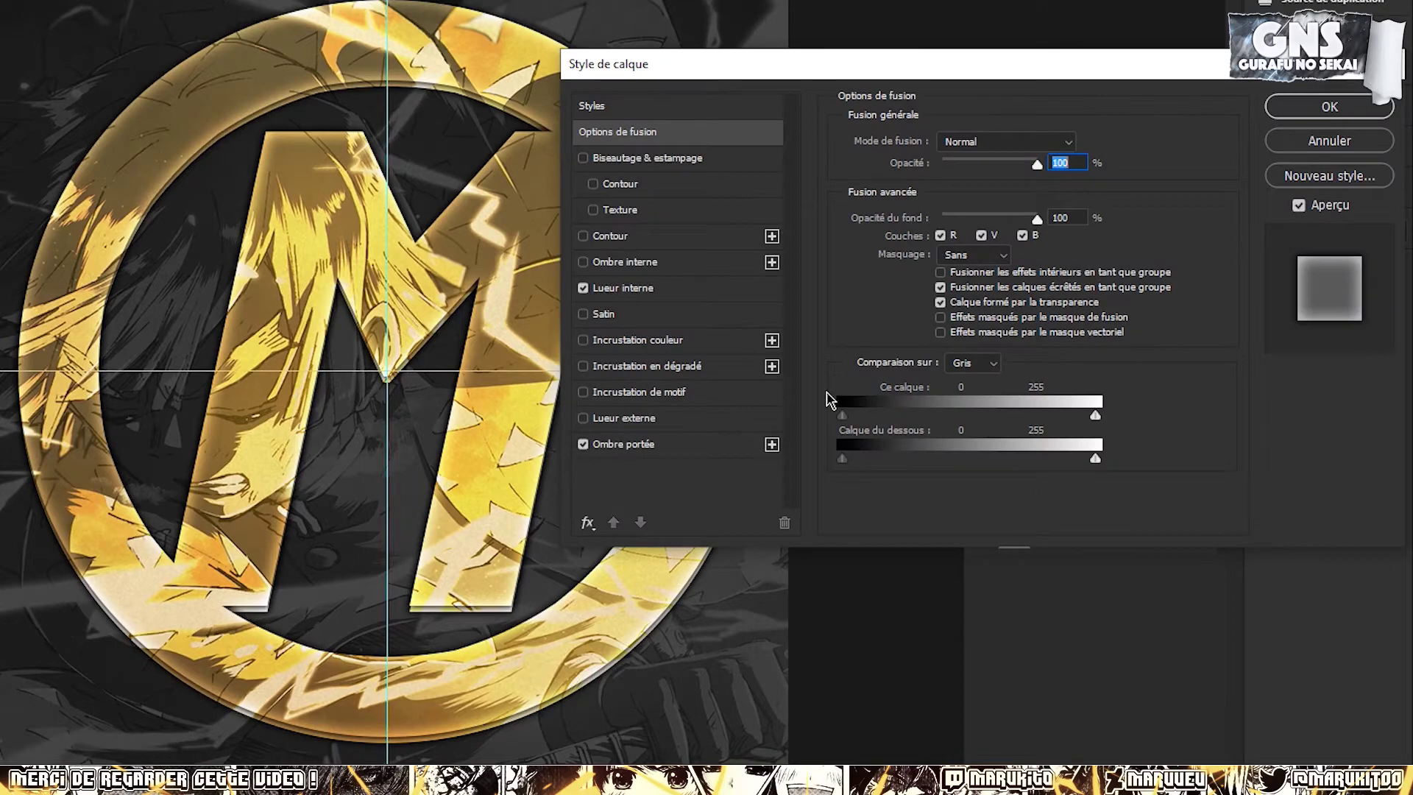
{"action": "left_click", "coordinate": [655, 342]}
{"action": "left_click", "coordinate": [1087, 144]}
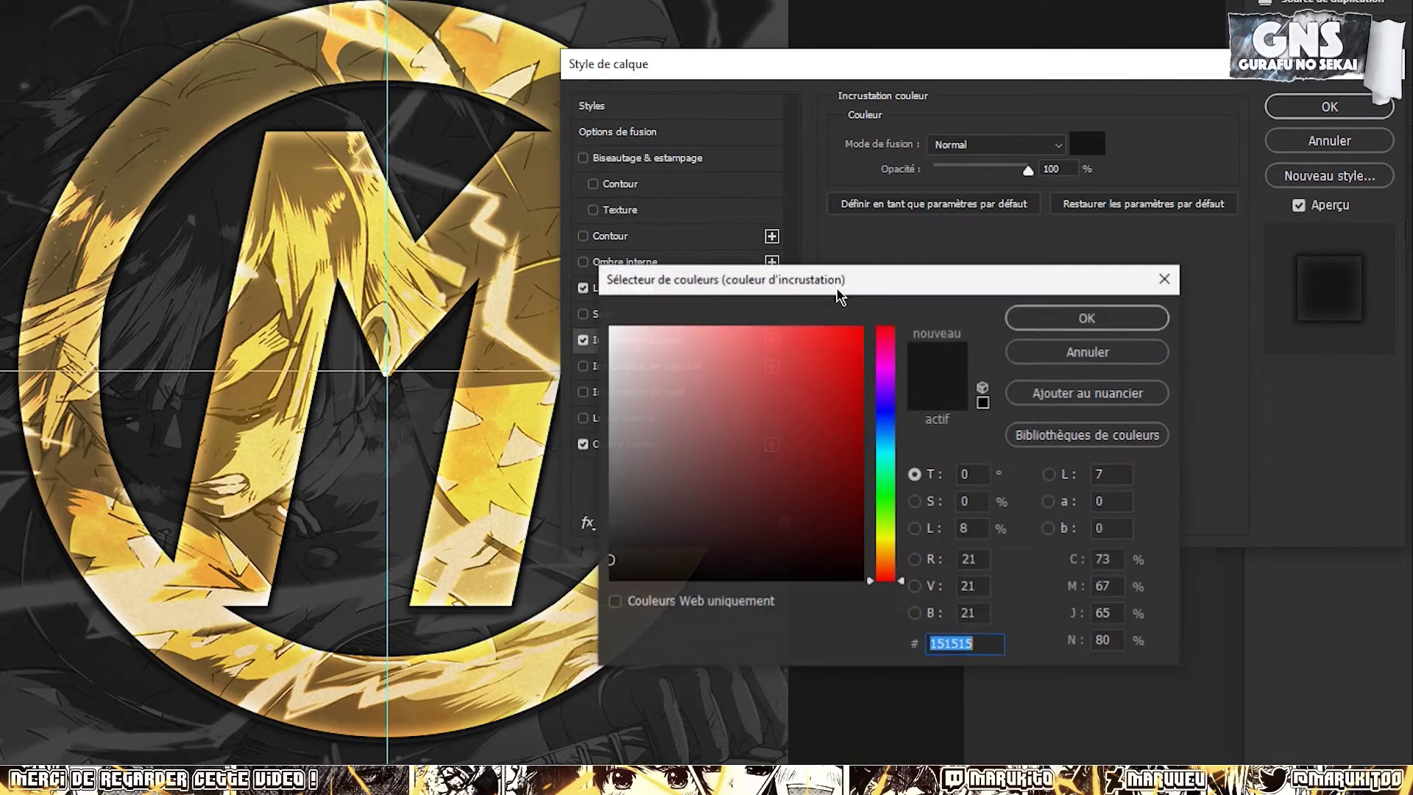
{"action": "type", "text": "000000"}
{"action": "left_click", "coordinate": [1087, 318]}
Set the colour overlay's blend mode to Incrustation and its opacity to 55%
{"action": "left_click", "coordinate": [995, 144]}
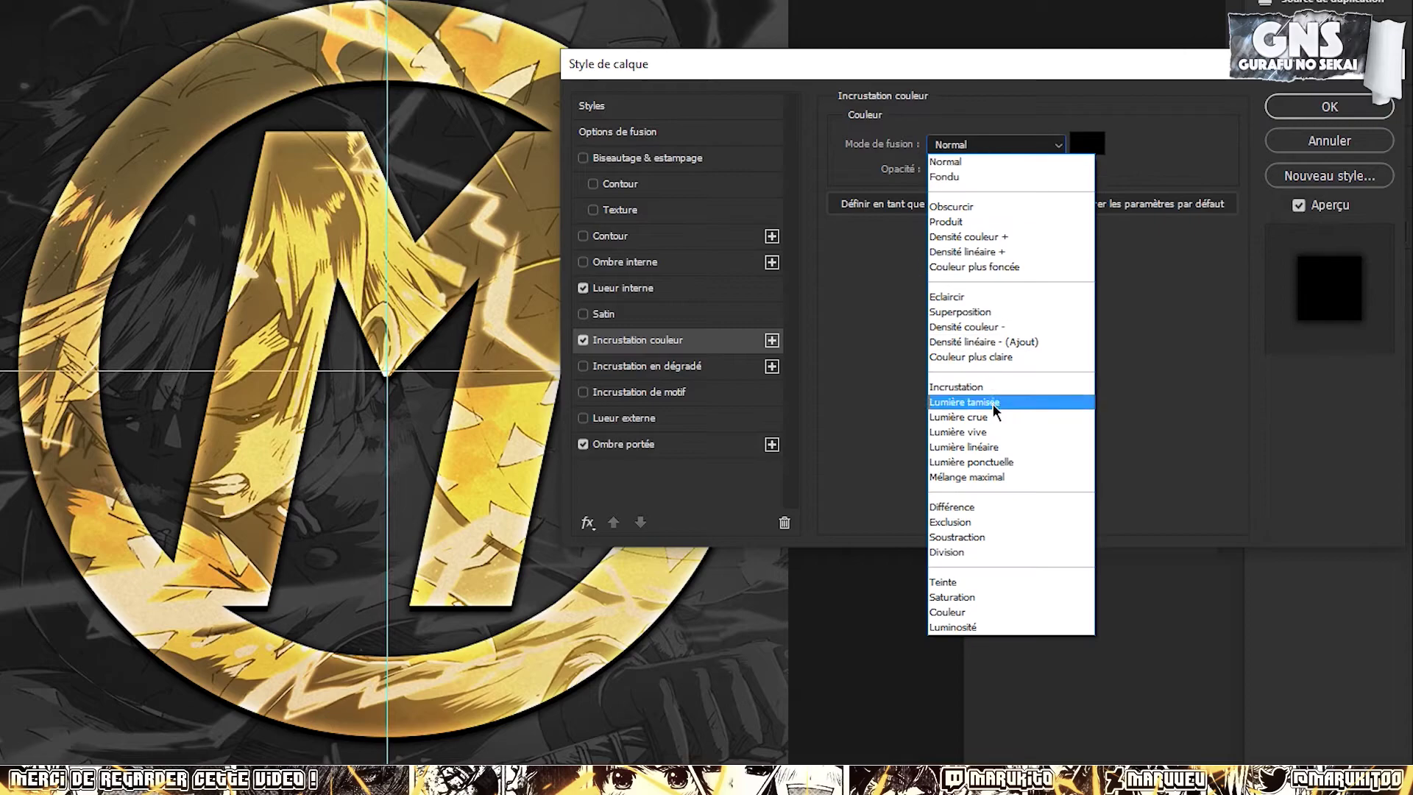
{"action": "left_click", "coordinate": [957, 386]}
{"action": "mouse_move", "coordinate": [972, 167]}
{"action": "left_mouse_down"}
{"action": "mouse_move", "coordinate": [950, 169]}
{"action": "mouse_move", "coordinate": [988, 173]}
{"action": "left_mouse_up"}
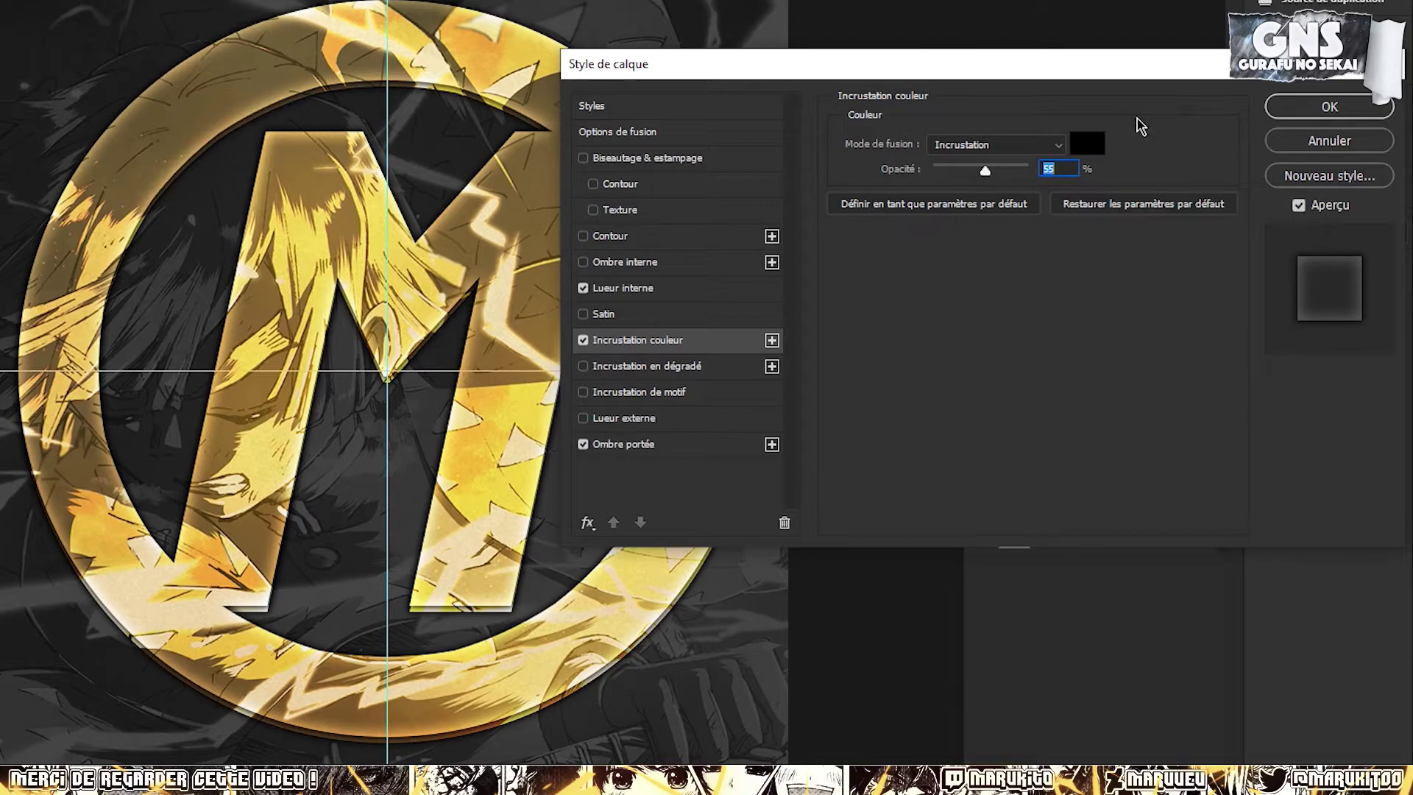
Set the colour overlay's blend mode to Normal and apply the layer style
{"action": "left_click", "coordinate": [1011, 144]}
{"action": "left_click", "coordinate": [965, 162]}
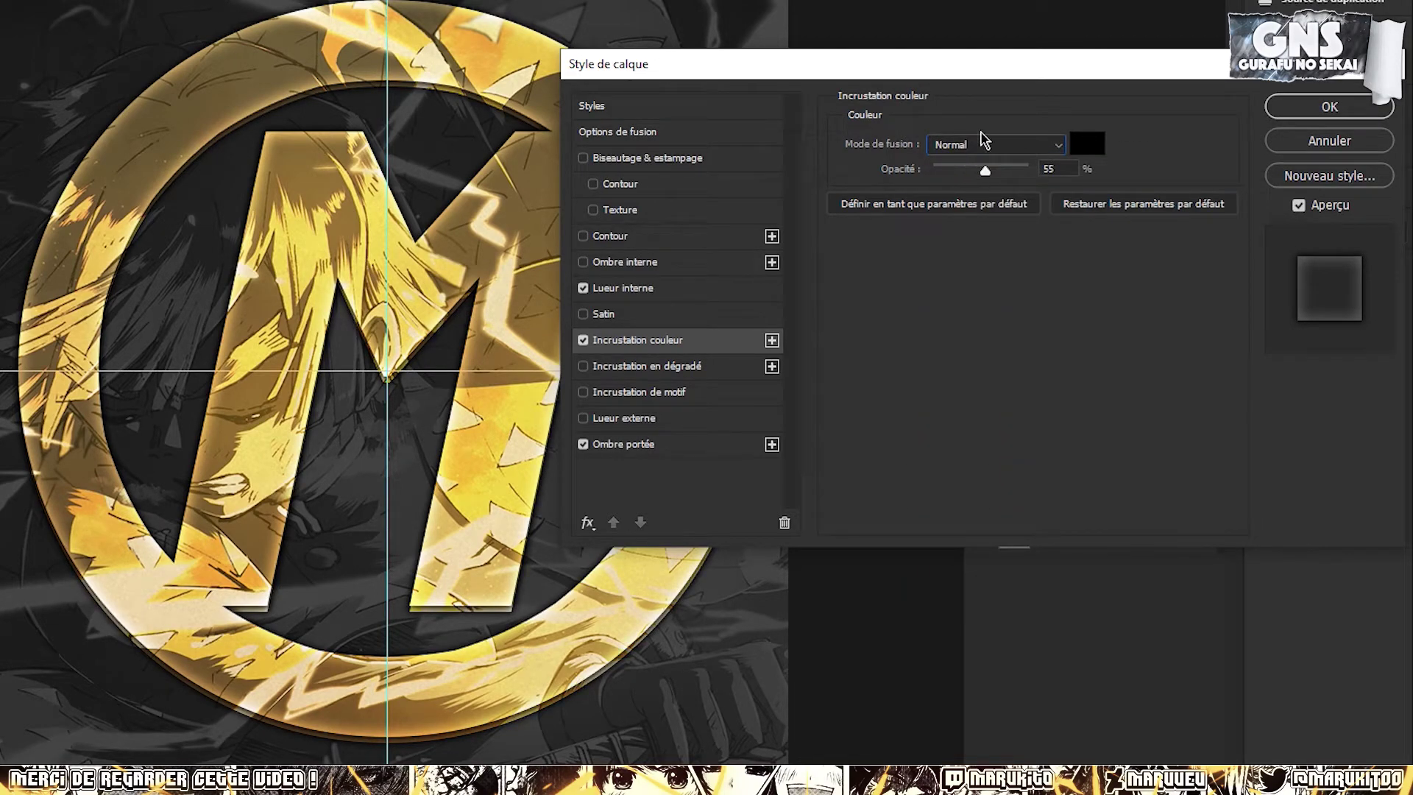
{"action": "left_click", "coordinate": [986, 144]}
{"action": "left_click", "coordinate": [977, 154]}
{"action": "left_click", "coordinate": [978, 147]}
{"action": "left_click", "coordinate": [989, 181]}
{"action": "key", "text": "Return"}
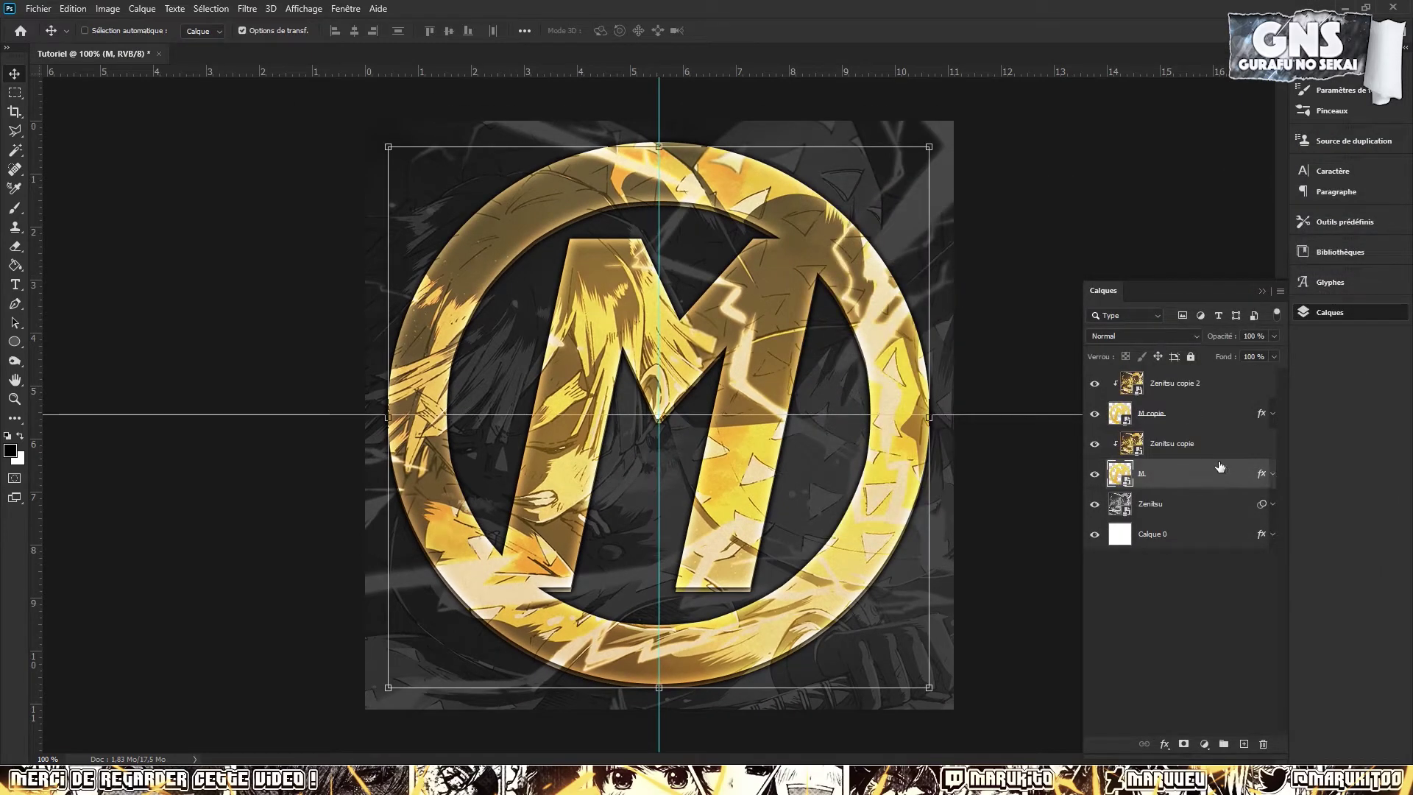
Hide the guides and bounding box to preview the clean logo, and show them again
{"action": "key", "text": "ctrl+h"}
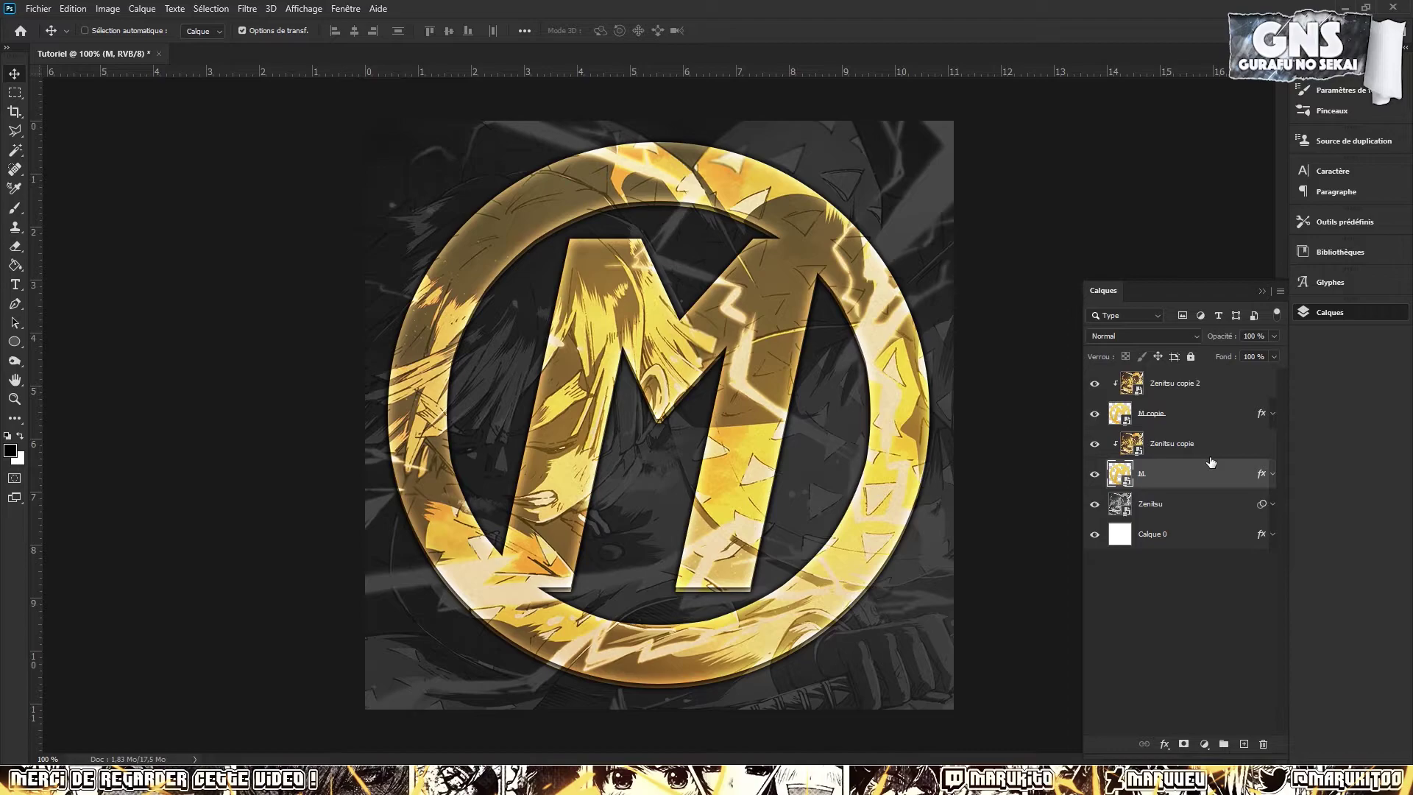
{"action": "key", "text": "ctrl+h"}
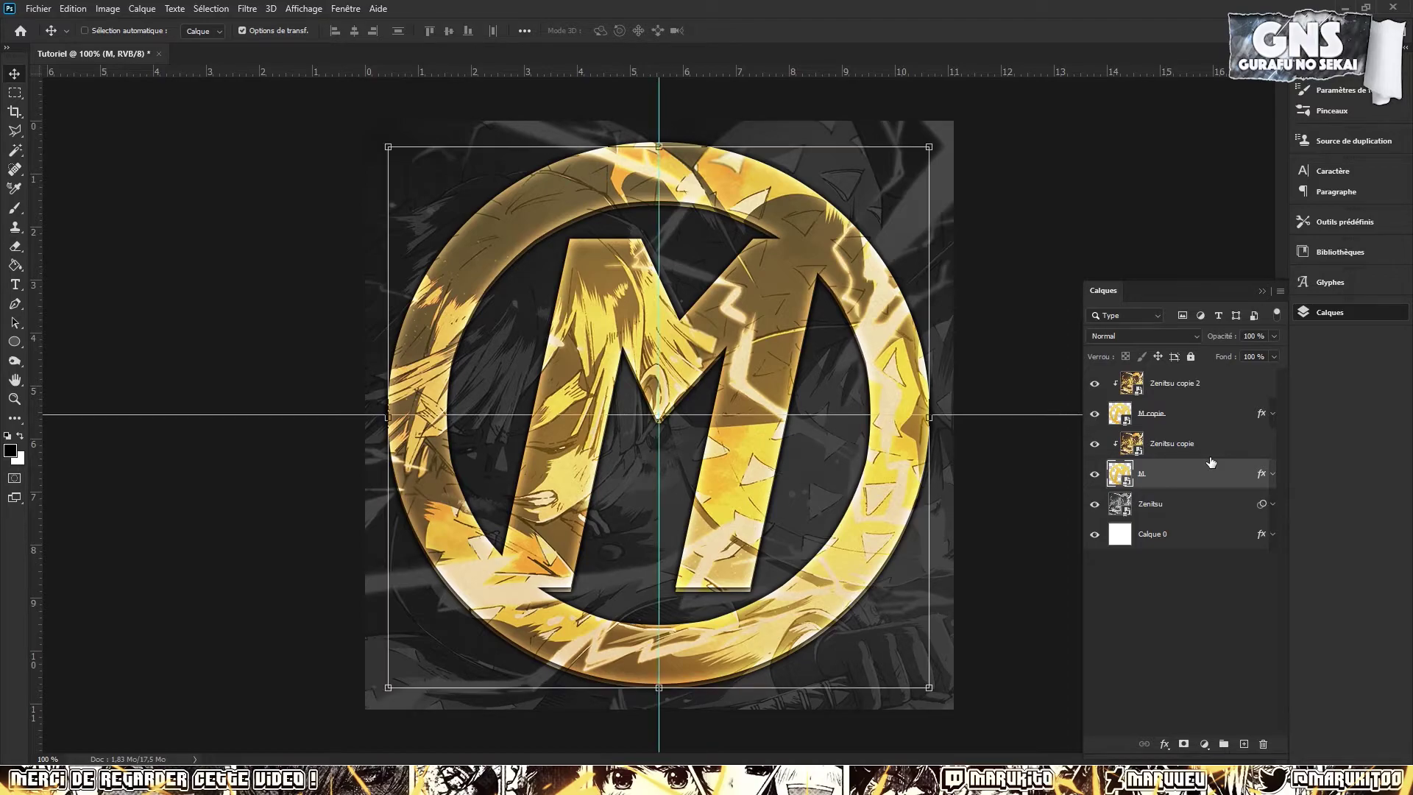
Add an empty layer above Zenitsu copie 2 and activate the Brush tool with the black foreground colour
{"action": "left_click", "coordinate": [1226, 391]}
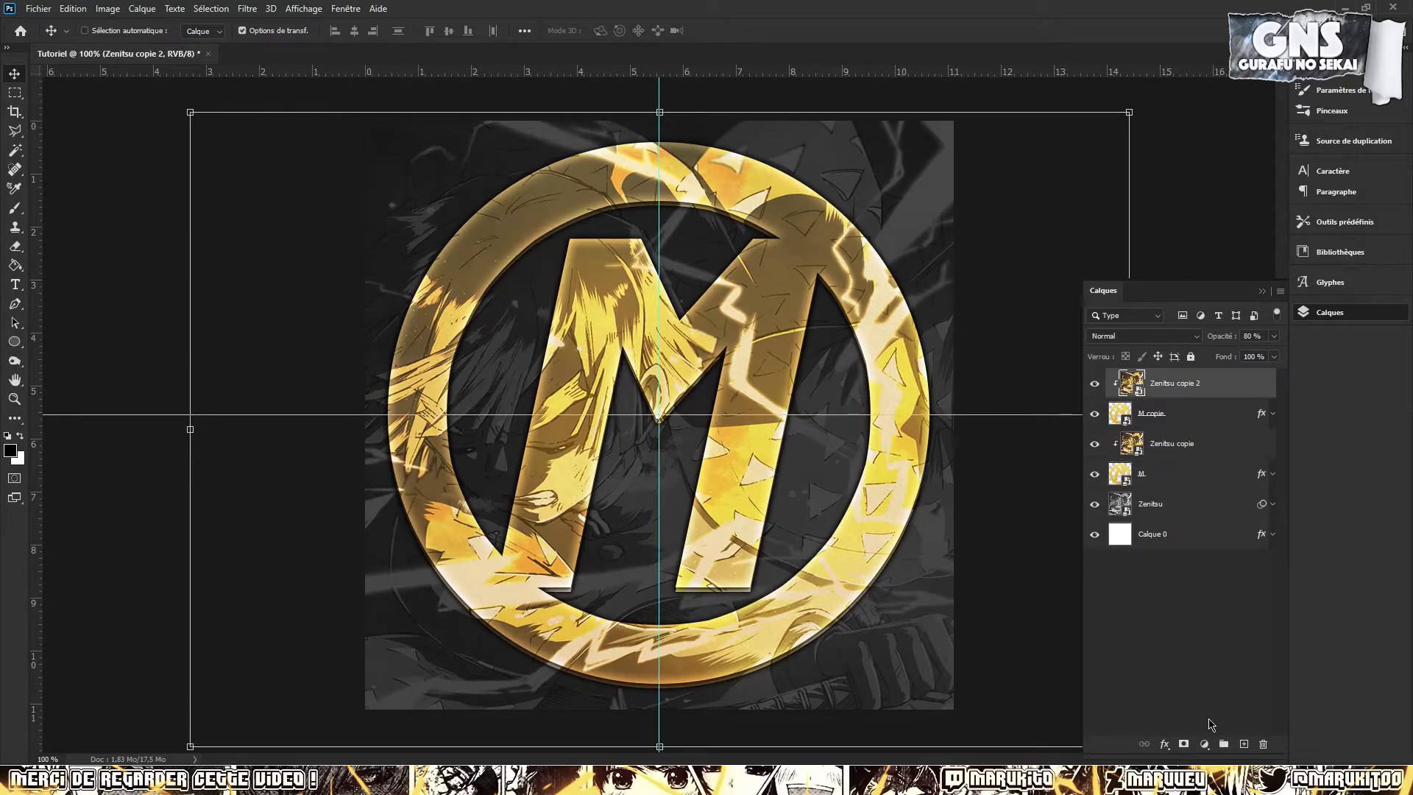
{"action": "left_click", "coordinate": [1242, 744]}
{"action": "left_click", "coordinate": [14, 207]}
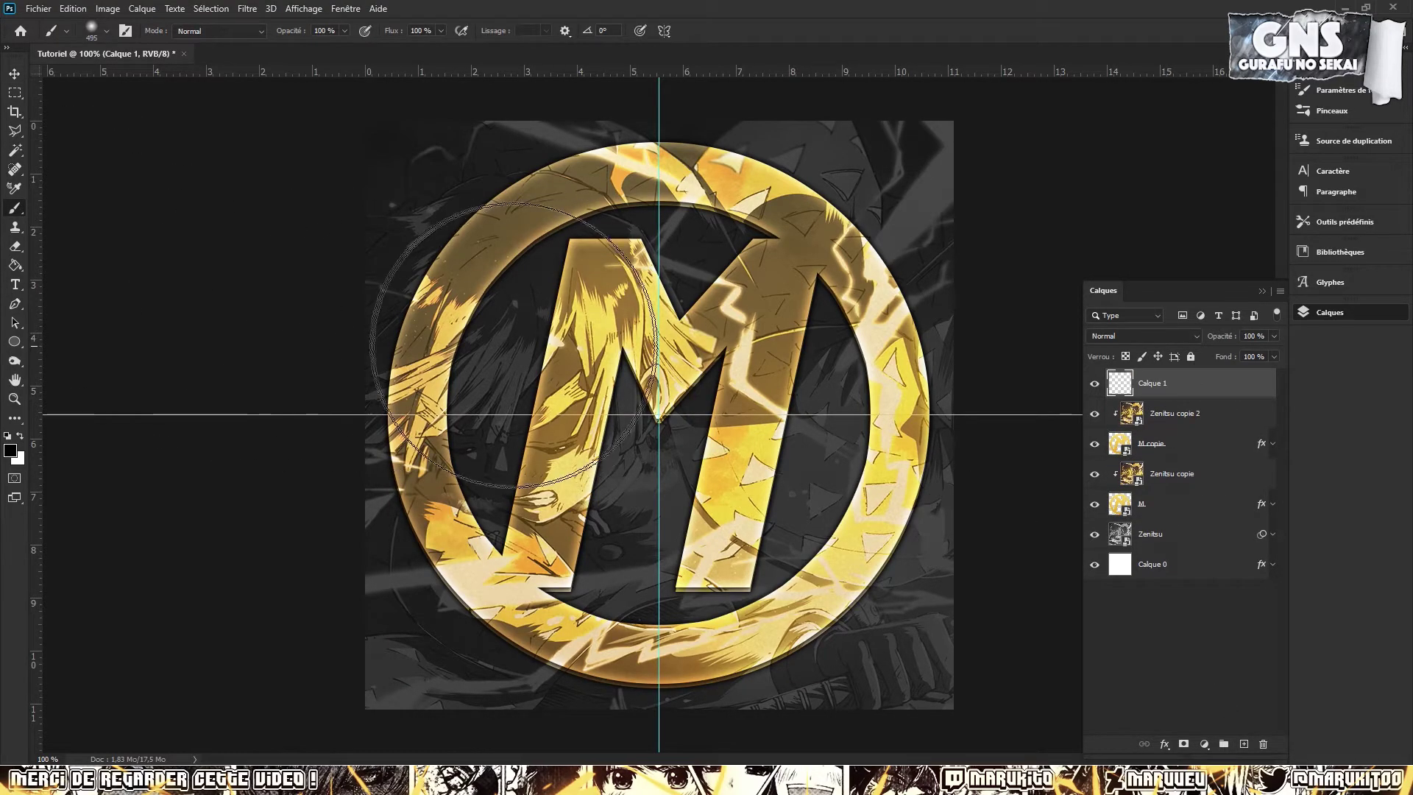
{"action": "right_click", "coordinate": [15, 209]}
{"action": "left_click", "coordinate": [15, 211]}
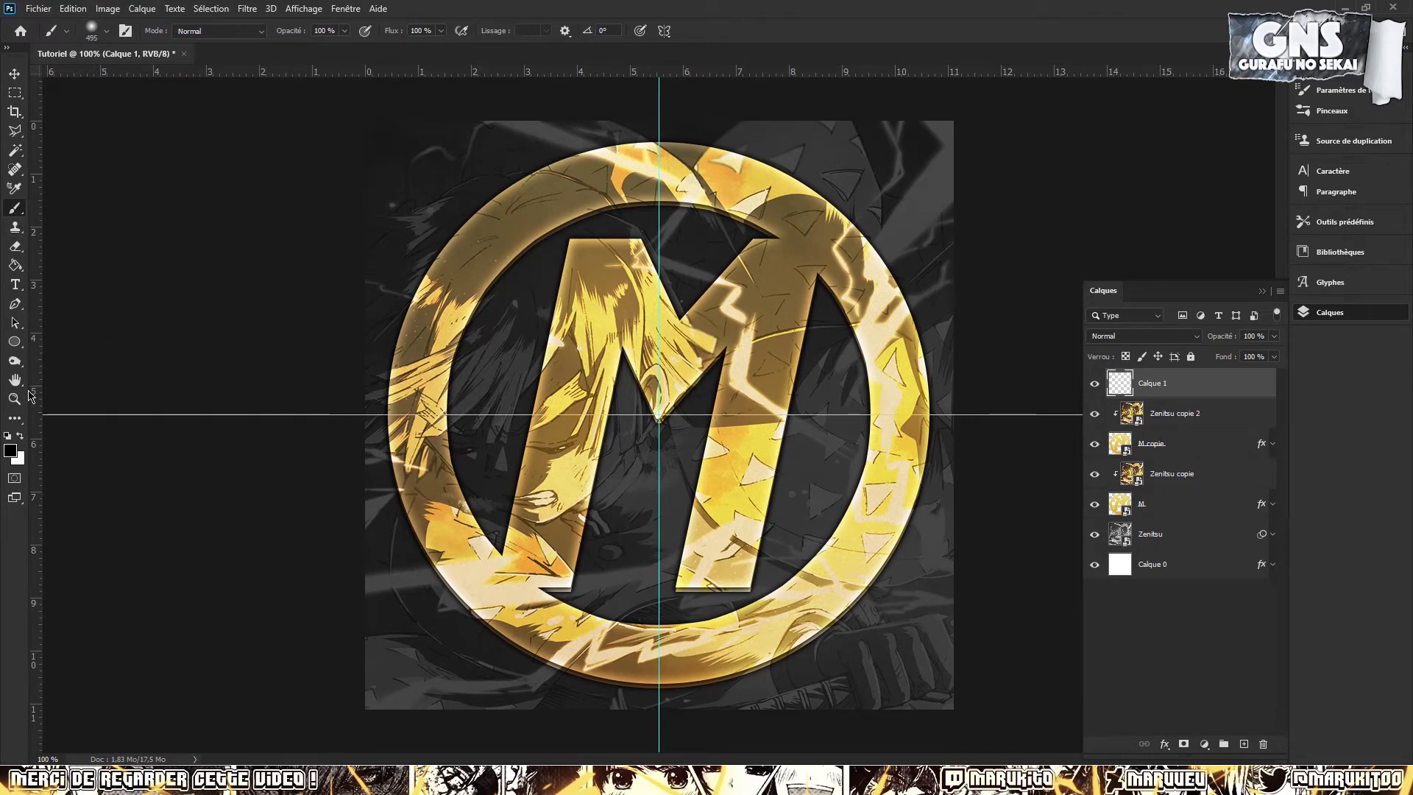
{"action": "left_click", "coordinate": [11, 450]}
{"action": "left_click", "coordinate": [1173, 378]}
Choose the soft round brush from Pinceaux généraux at 0% hardness and reduce its size to 353 px
{"action": "right_click", "coordinate": [613, 343]}
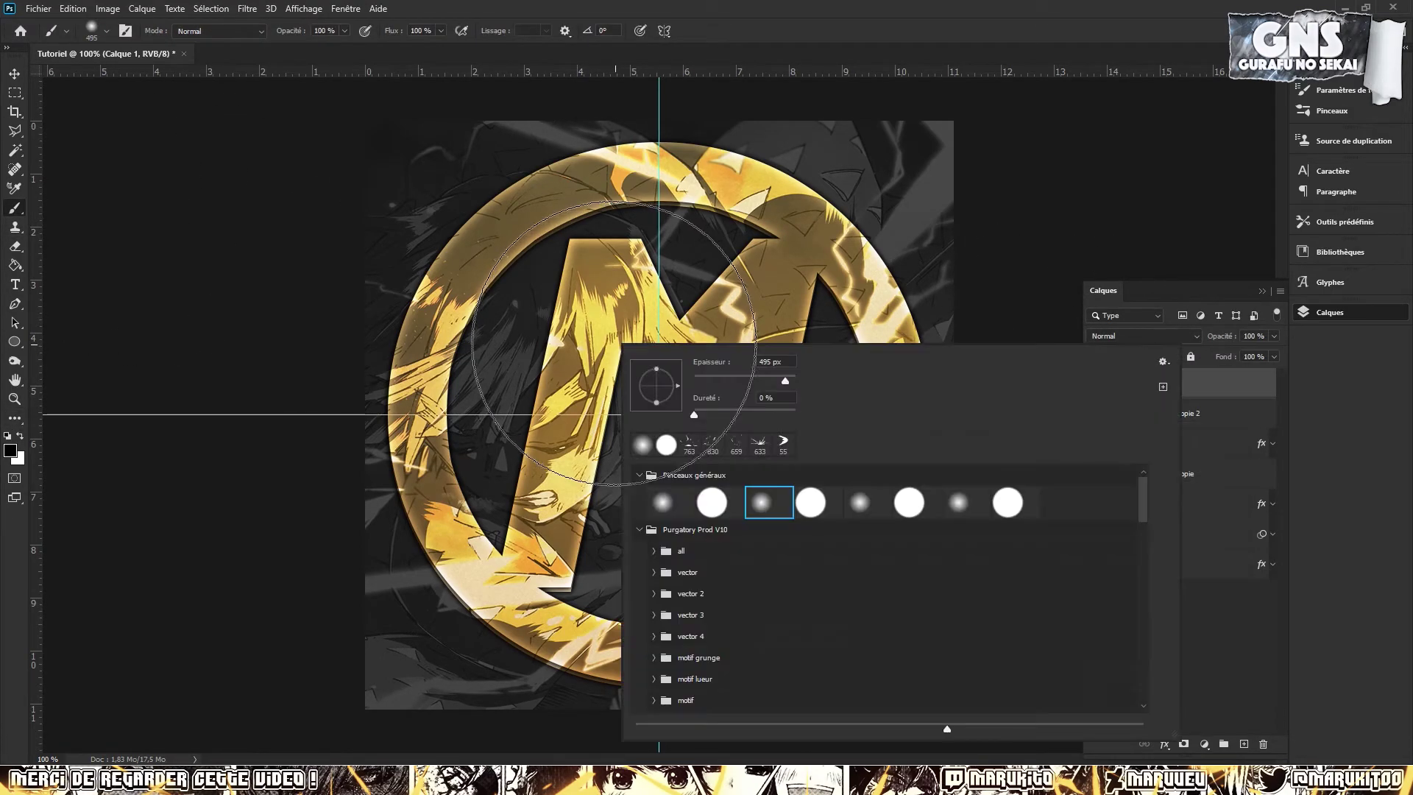
{"action": "left_click", "coordinate": [783, 515]}
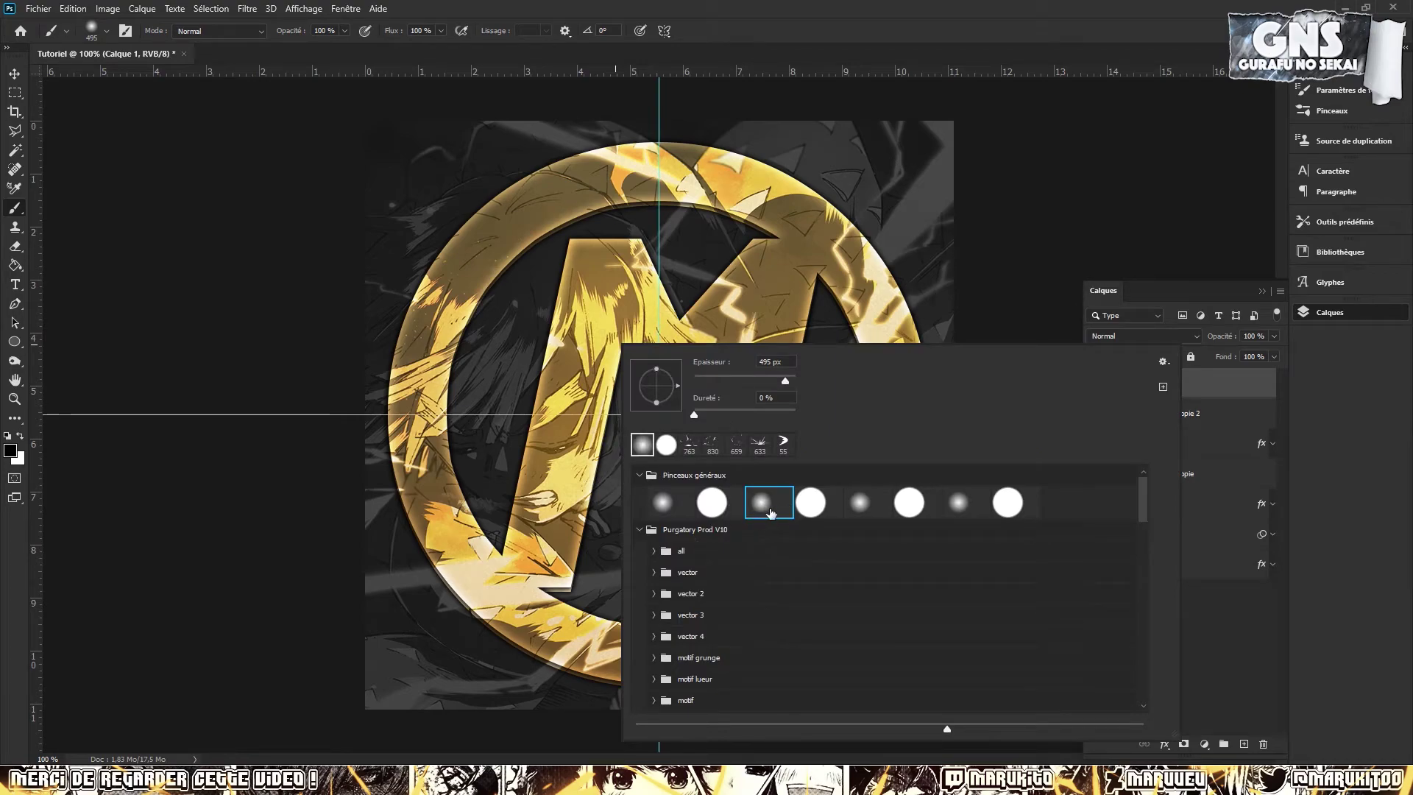
{"action": "mouse_move", "coordinate": [696, 414]}
{"action": "left_mouse_down"}
{"action": "mouse_move", "coordinate": [743, 414]}
{"action": "mouse_move", "coordinate": [686, 415]}
{"action": "left_mouse_up"}
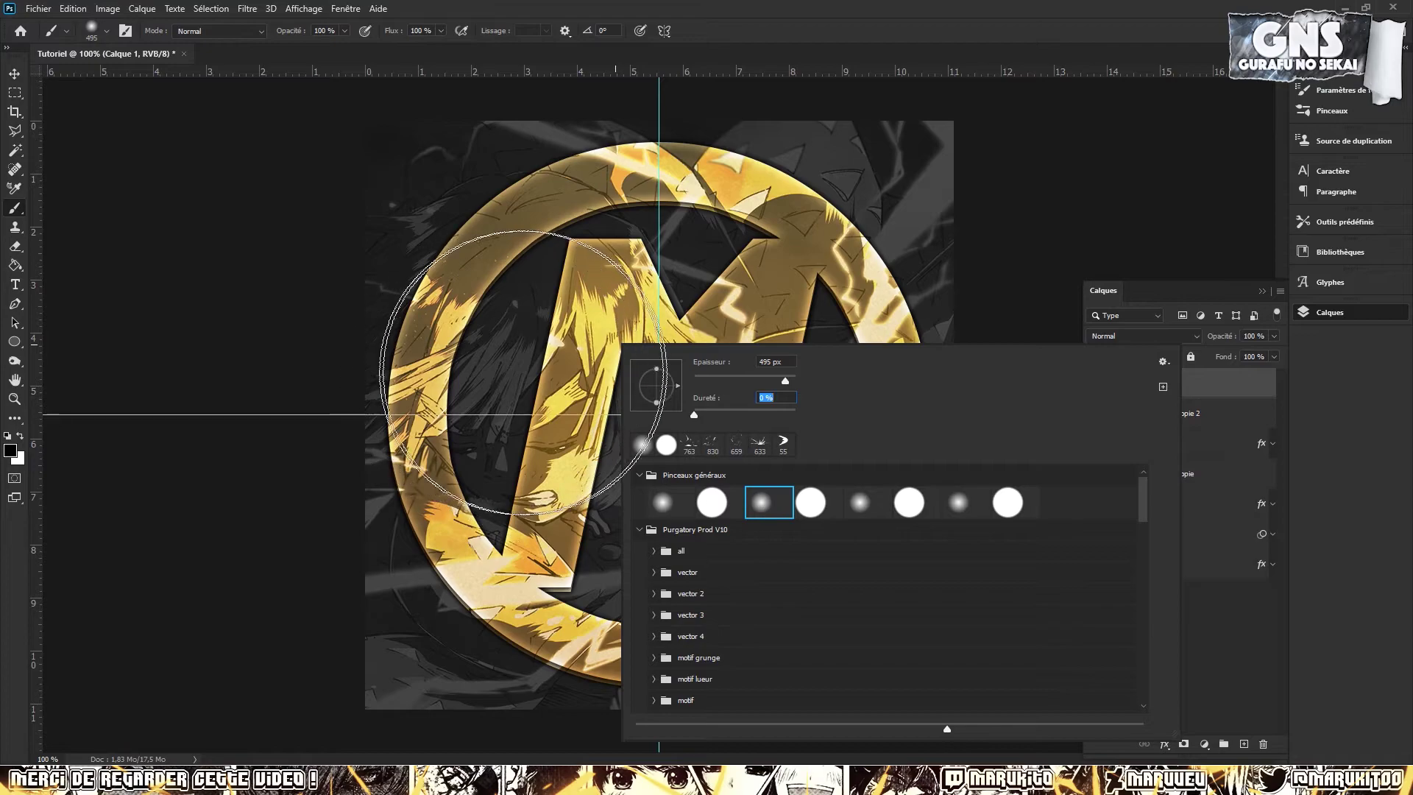
{"action": "right_click", "coordinate": [506, 343], "text": "alt"}
{"action": "mouse_move", "coordinate": [506, 343]}
{"action": "left_mouse_down"}
{"action": "mouse_move", "coordinate": [442, 343]}
{"action": "mouse_move", "coordinate": [476, 350]}
{"action": "mouse_move", "coordinate": [431, 357]}
{"action": "left_mouse_up"}
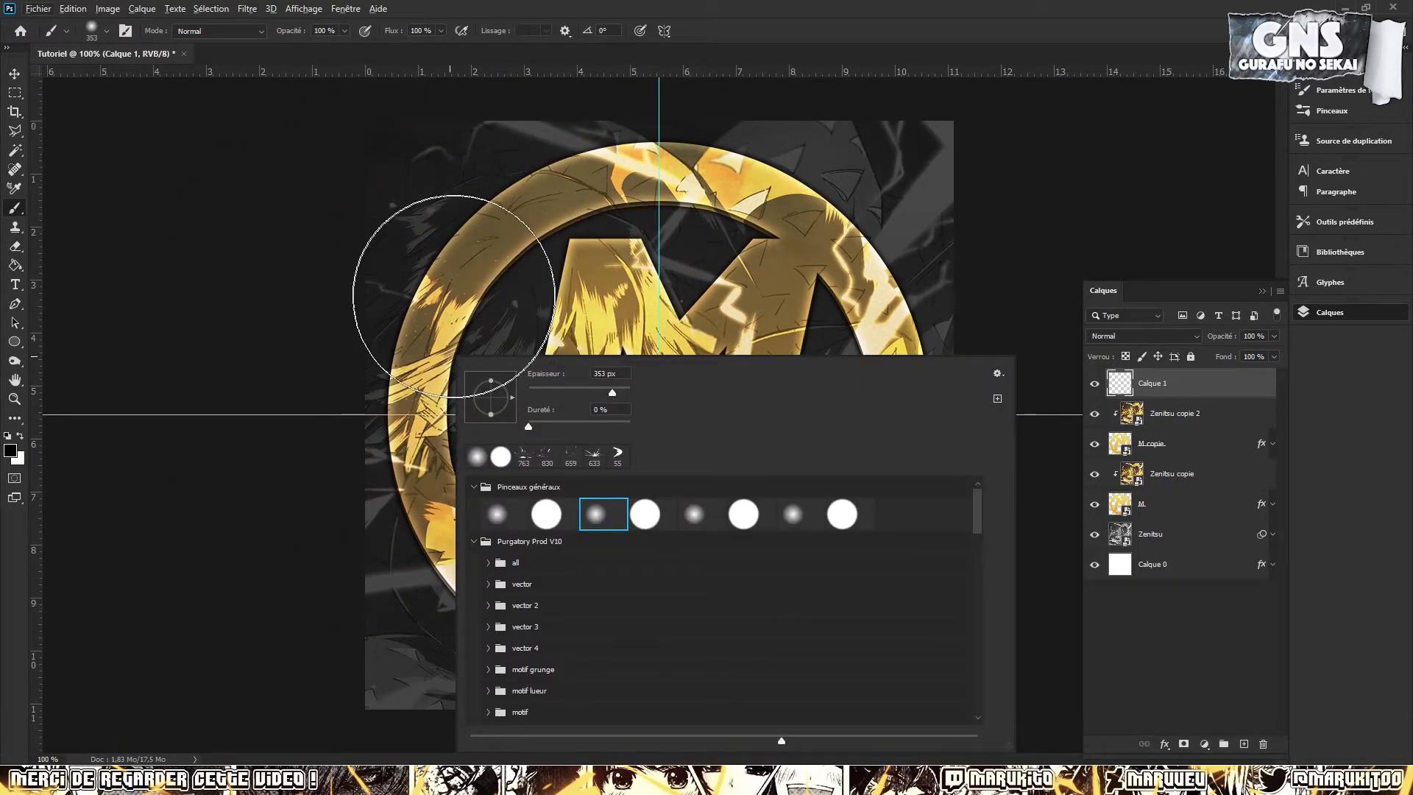
Paint soft black shading along the canvas edges with a 430 px brush and rename the layer Ombrage doux
{"action": "scroll", "coordinate": [457, 294], "scroll_direction": "down", "scroll_amount": 3}
{"action": "scroll", "coordinate": [469, 290], "scroll_direction": "up", "scroll_amount": 2}
{"action": "scroll", "coordinate": [469, 289], "scroll_direction": "down", "scroll_amount": 2}
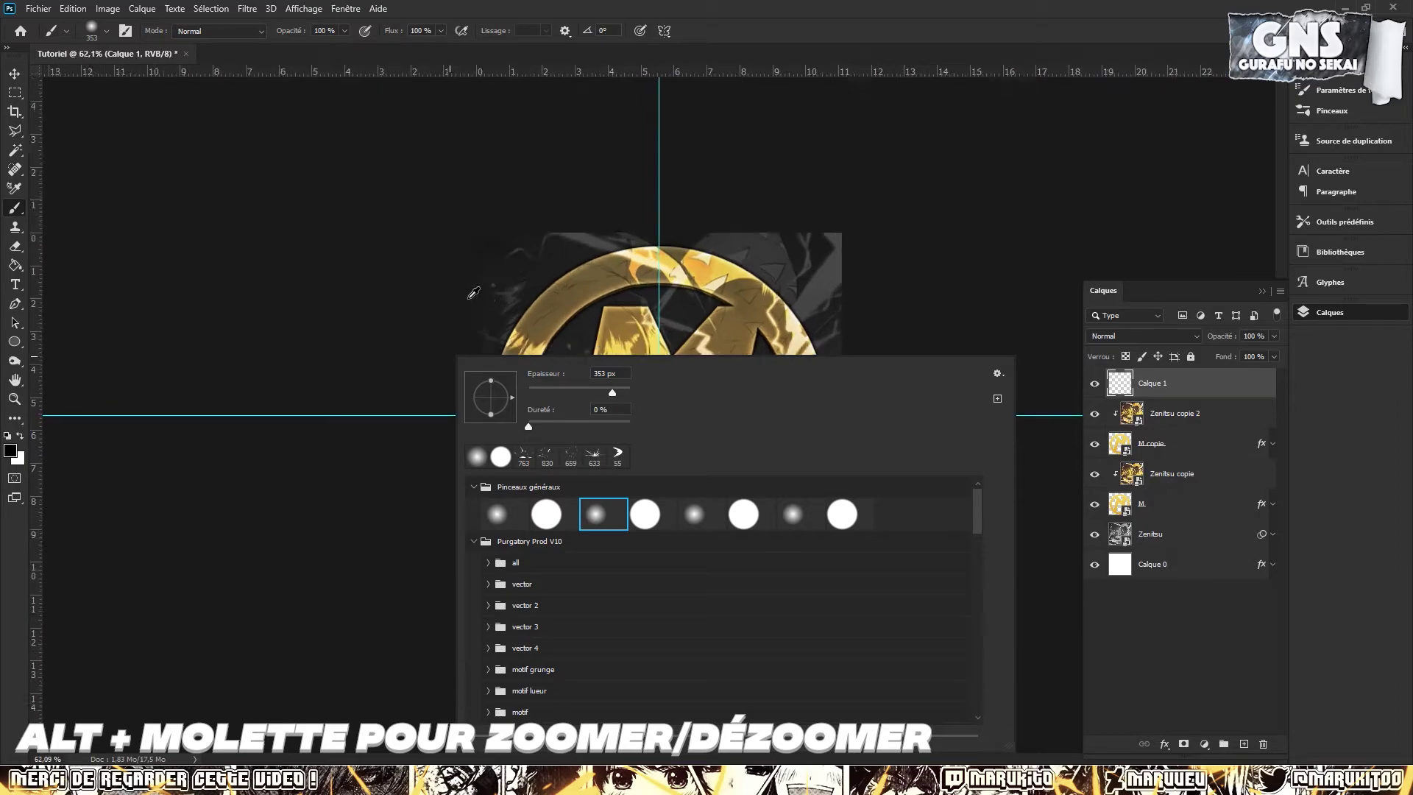
{"action": "scroll", "coordinate": [481, 234], "scroll_direction": "down", "scroll_amount": 1}
{"action": "left_click_drag", "start_coordinate": [496, 281], "coordinate": [514, 282]}
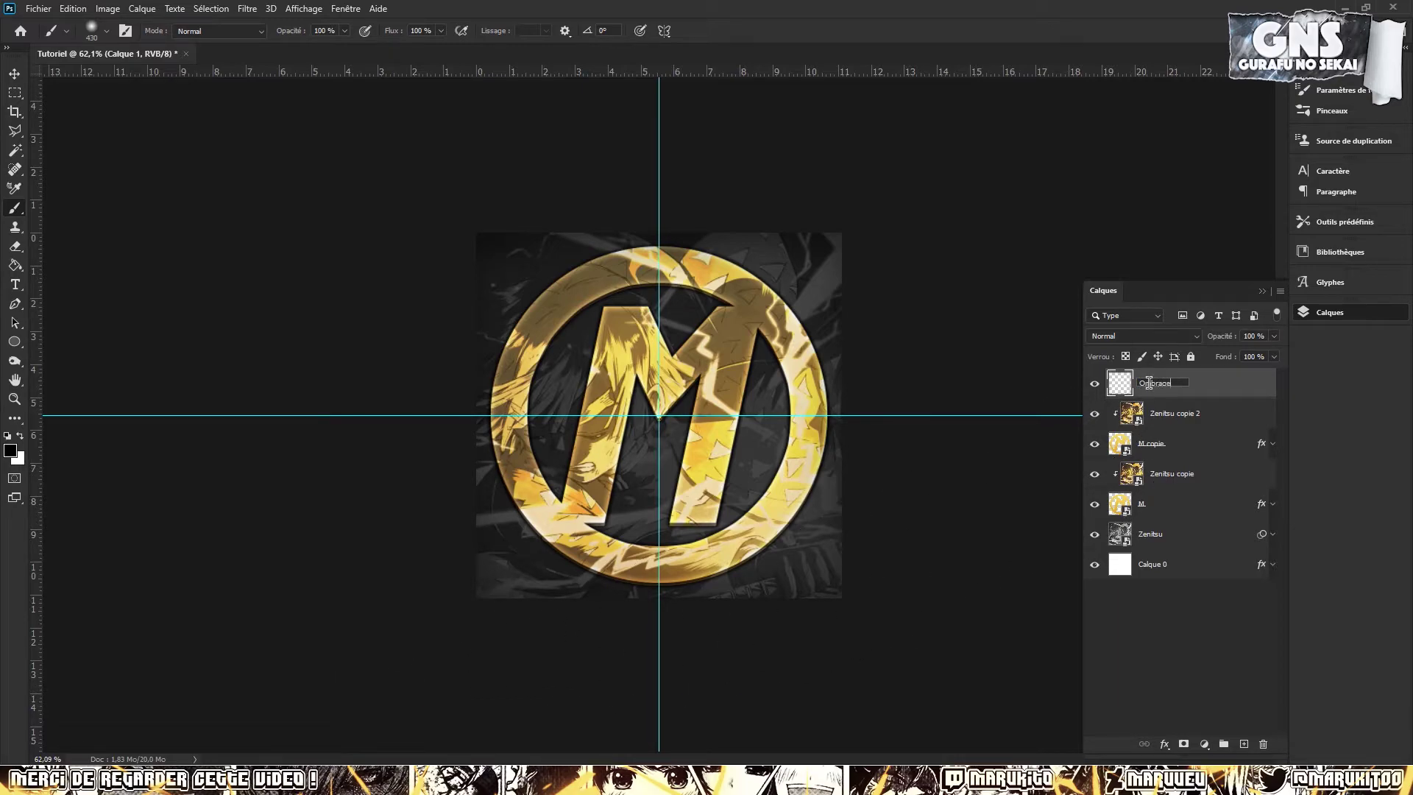
{"action": "key", "text": "Return"}
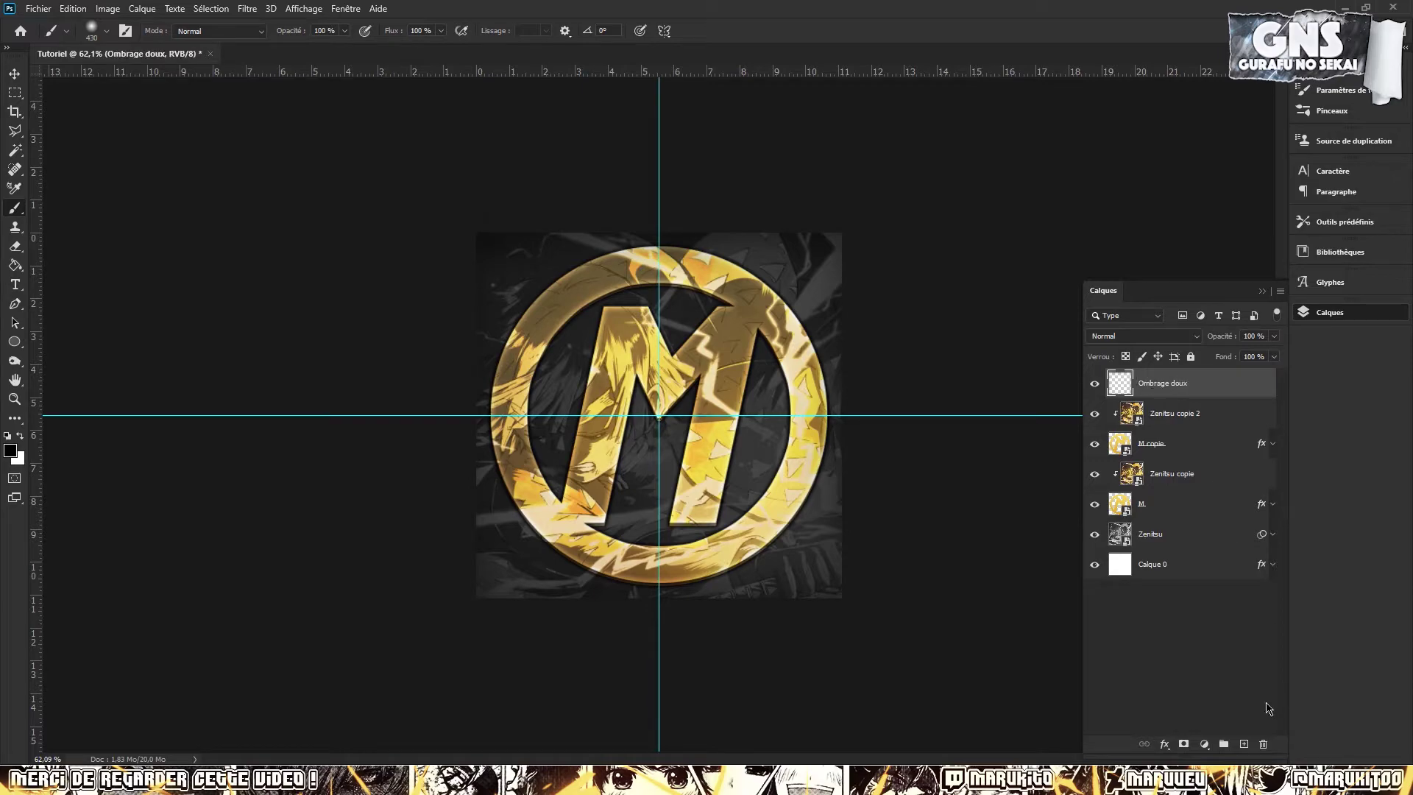
Add an empty layer beneath Ombrage doux and paint a stronger black vignette around the canvas borders
{"action": "left_click", "coordinate": [1243, 744], "text": "ctrl"}
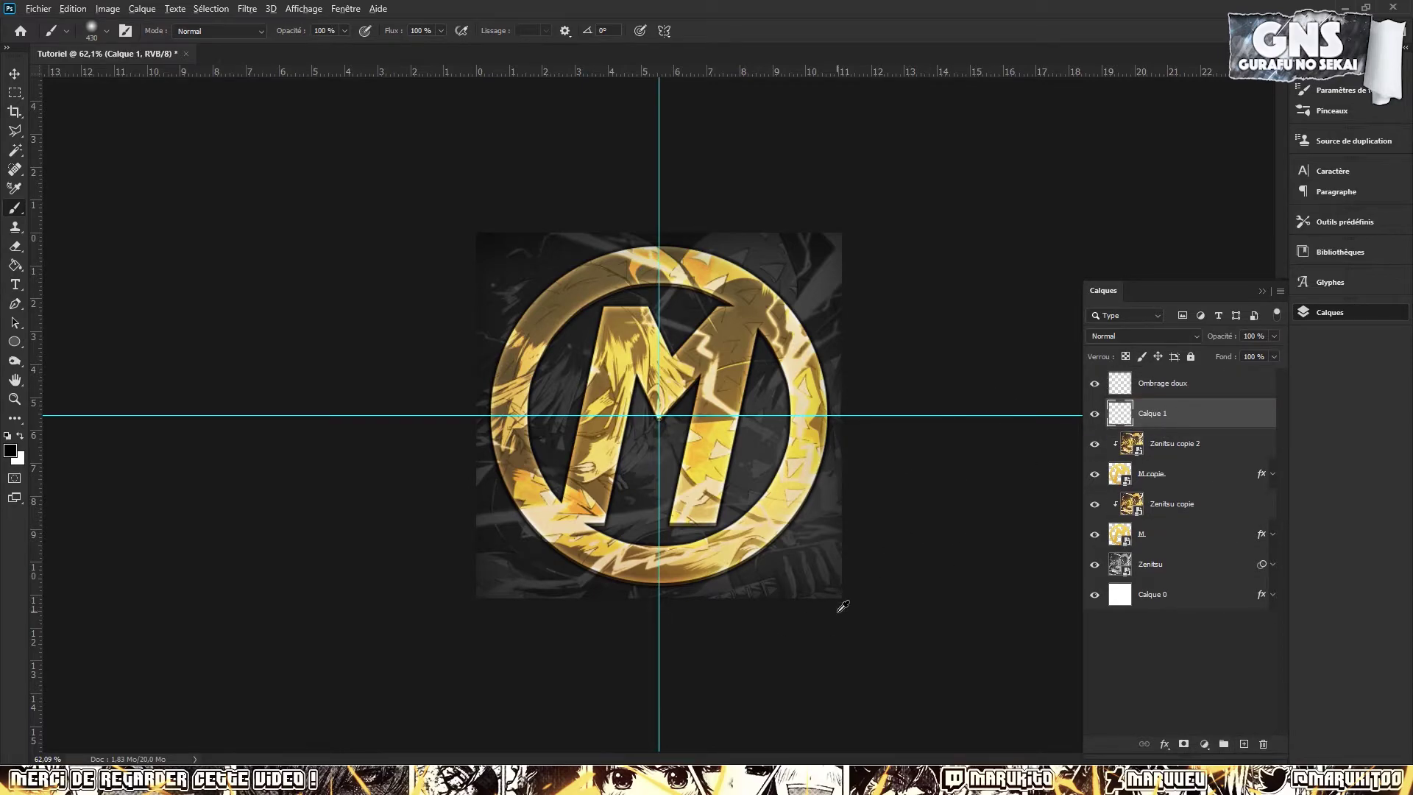
{"action": "scroll", "coordinate": [836, 589], "scroll_direction": "up", "scroll_amount": 1}
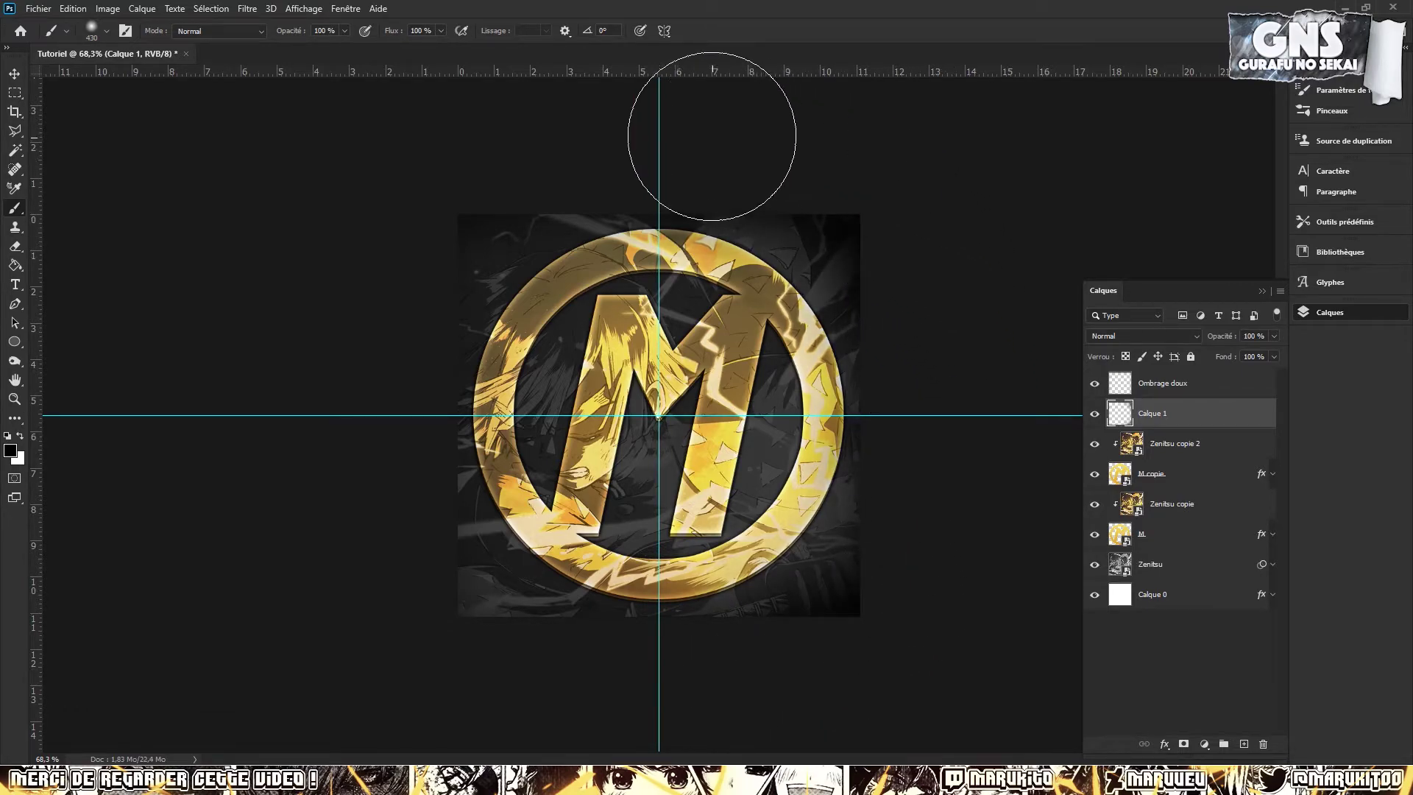
{"action": "mouse_move", "coordinate": [533, 158]}
{"action": "left_mouse_down"}
{"action": "mouse_move", "coordinate": [425, 214]}
{"action": "mouse_move", "coordinate": [373, 426]}
{"action": "mouse_move", "coordinate": [382, 520]}
{"action": "mouse_move", "coordinate": [461, 632]}
{"action": "mouse_move", "coordinate": [662, 678]}
{"action": "left_mouse_up"}
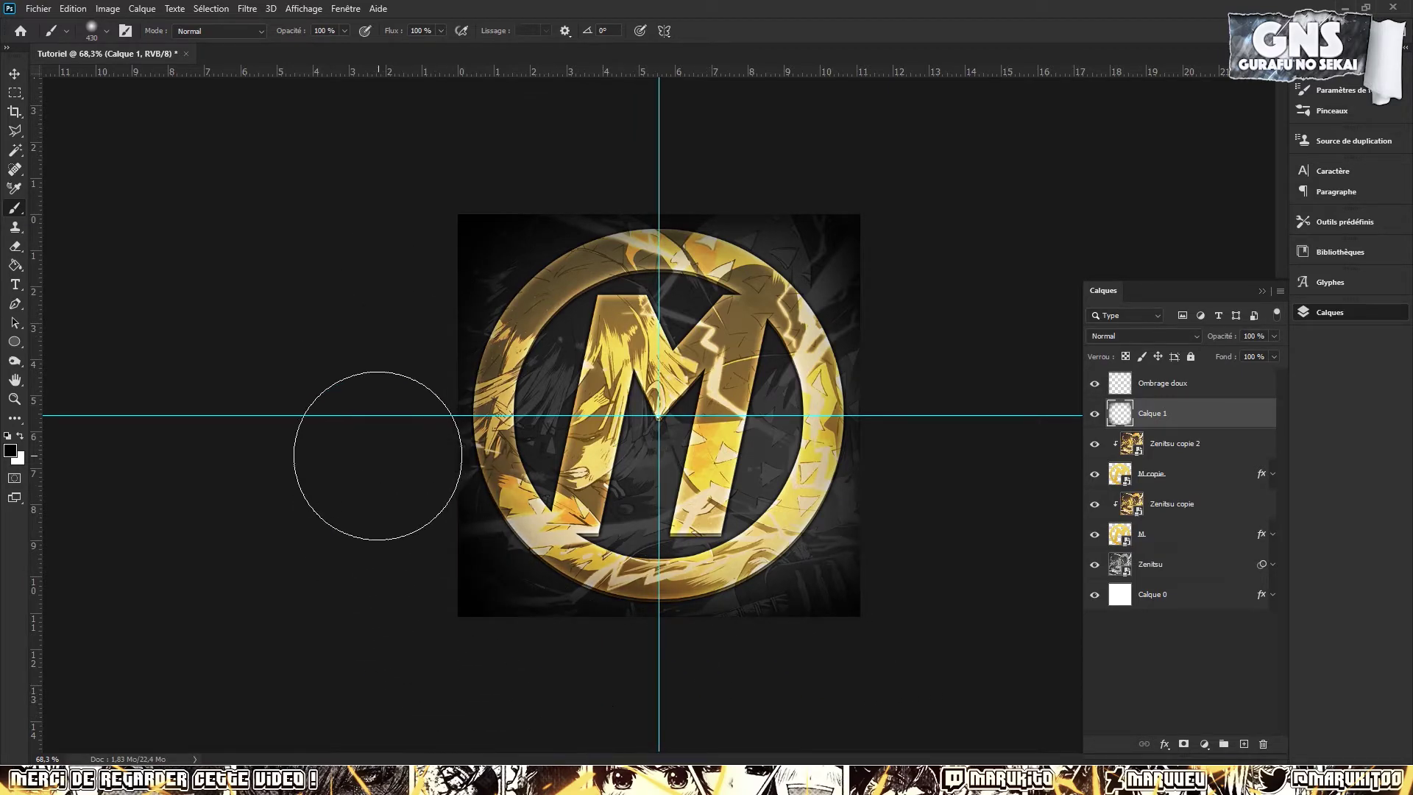
{"action": "mouse_move", "coordinate": [500, 180]}
{"action": "left_mouse_down"}
{"action": "mouse_move", "coordinate": [647, 122]}
{"action": "mouse_move", "coordinate": [988, 370]}
{"action": "mouse_move", "coordinate": [946, 426]}
{"action": "mouse_move", "coordinate": [937, 608]}
{"action": "left_mouse_up"}
Lower the opacity of the Calque 1 vignette layer to 47%
{"action": "left_click", "coordinate": [15, 398]}
{"action": "left_click", "coordinate": [389, 31]}
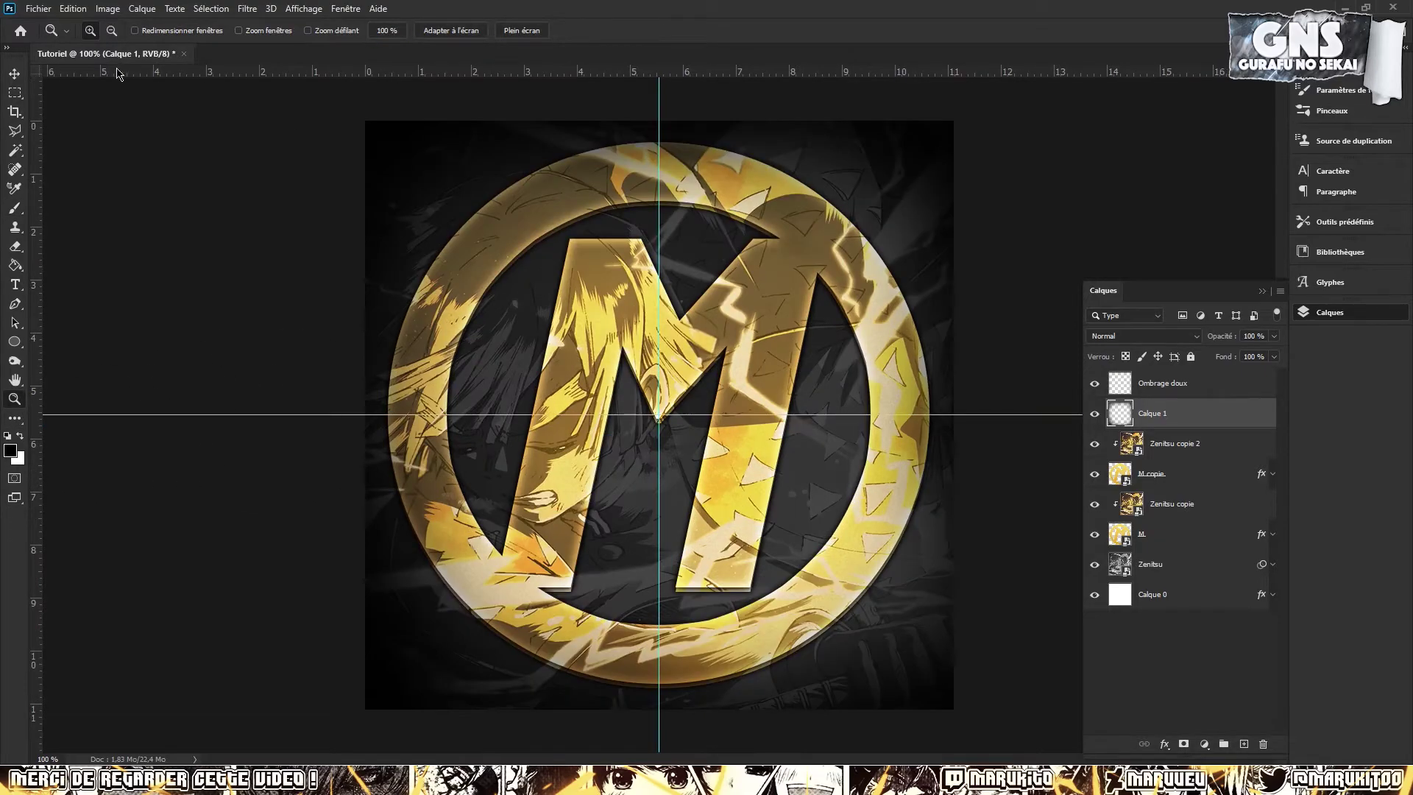
{"action": "left_click", "coordinate": [14, 76]}
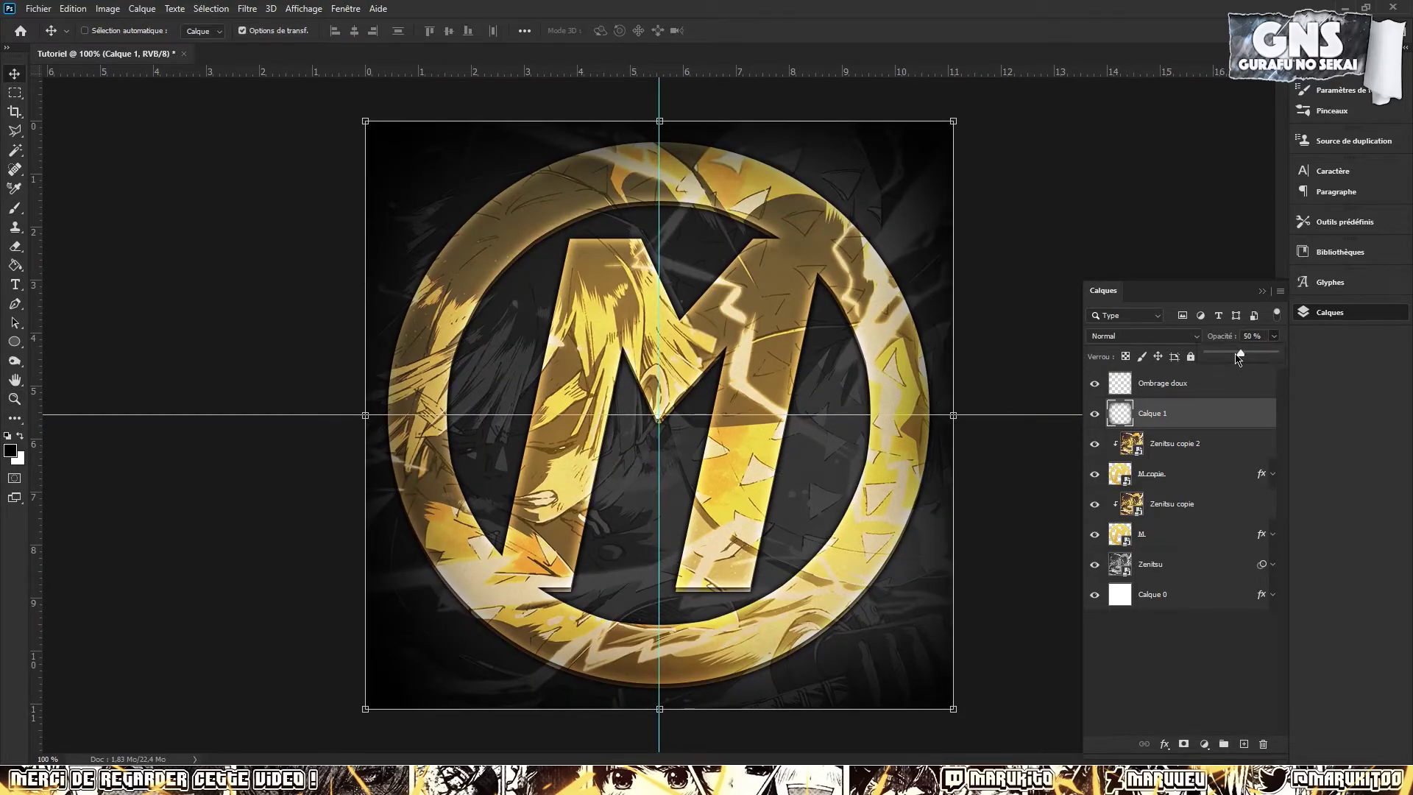
{"action": "left_click_drag", "start_coordinate": [1238, 358], "coordinate": [1231, 360]}
Toggle the Calque 1 layer's visibility repeatedly to compare the logo with and without the vignette
{"action": "left_click", "coordinate": [1094, 414]}
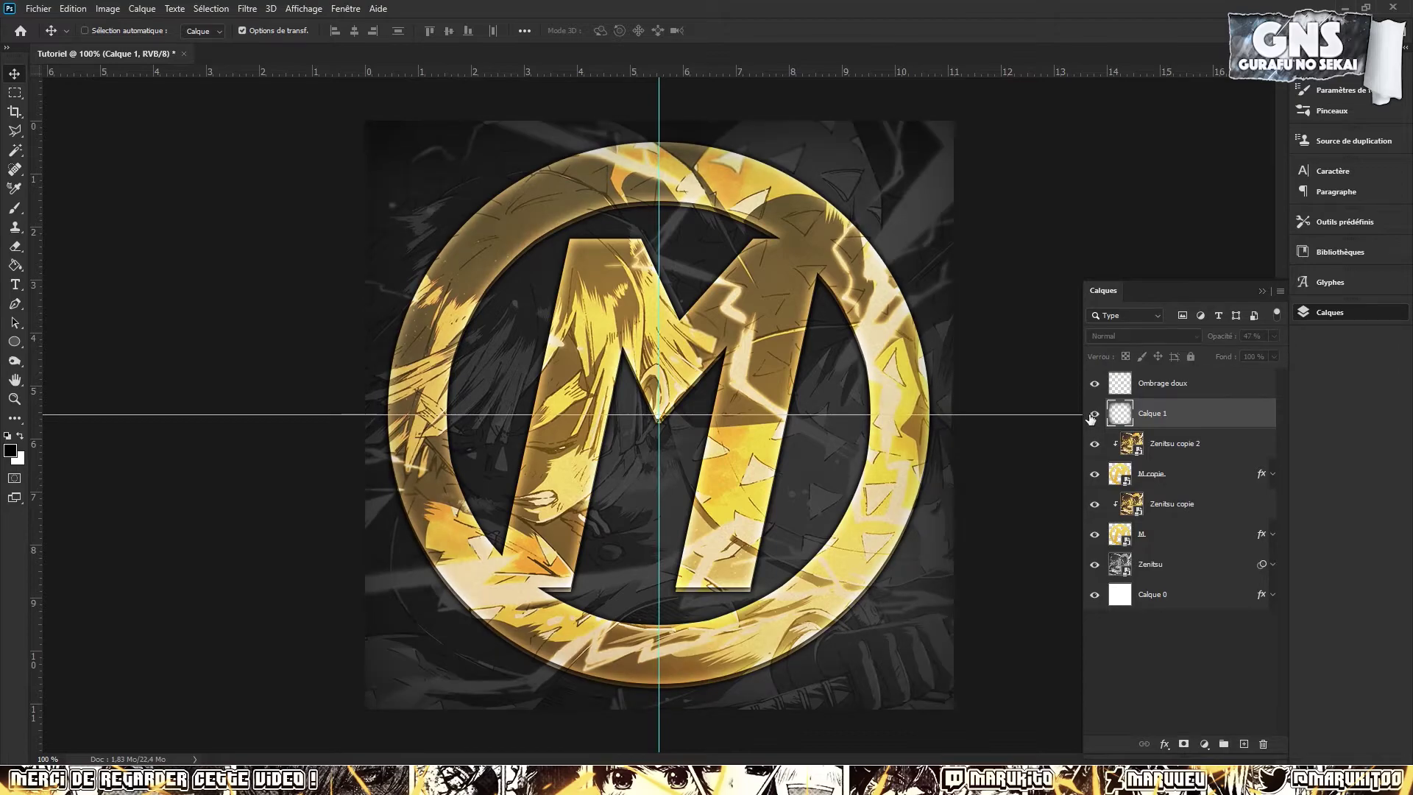
{"action": "left_click", "coordinate": [1094, 413]}
{"action": "left_click", "coordinate": [1094, 414]}
{"action": "left_click", "coordinate": [1094, 413]}
{"action": "left_click", "coordinate": [1094, 414]}
{"action": "left_click", "coordinate": [1094, 413]}
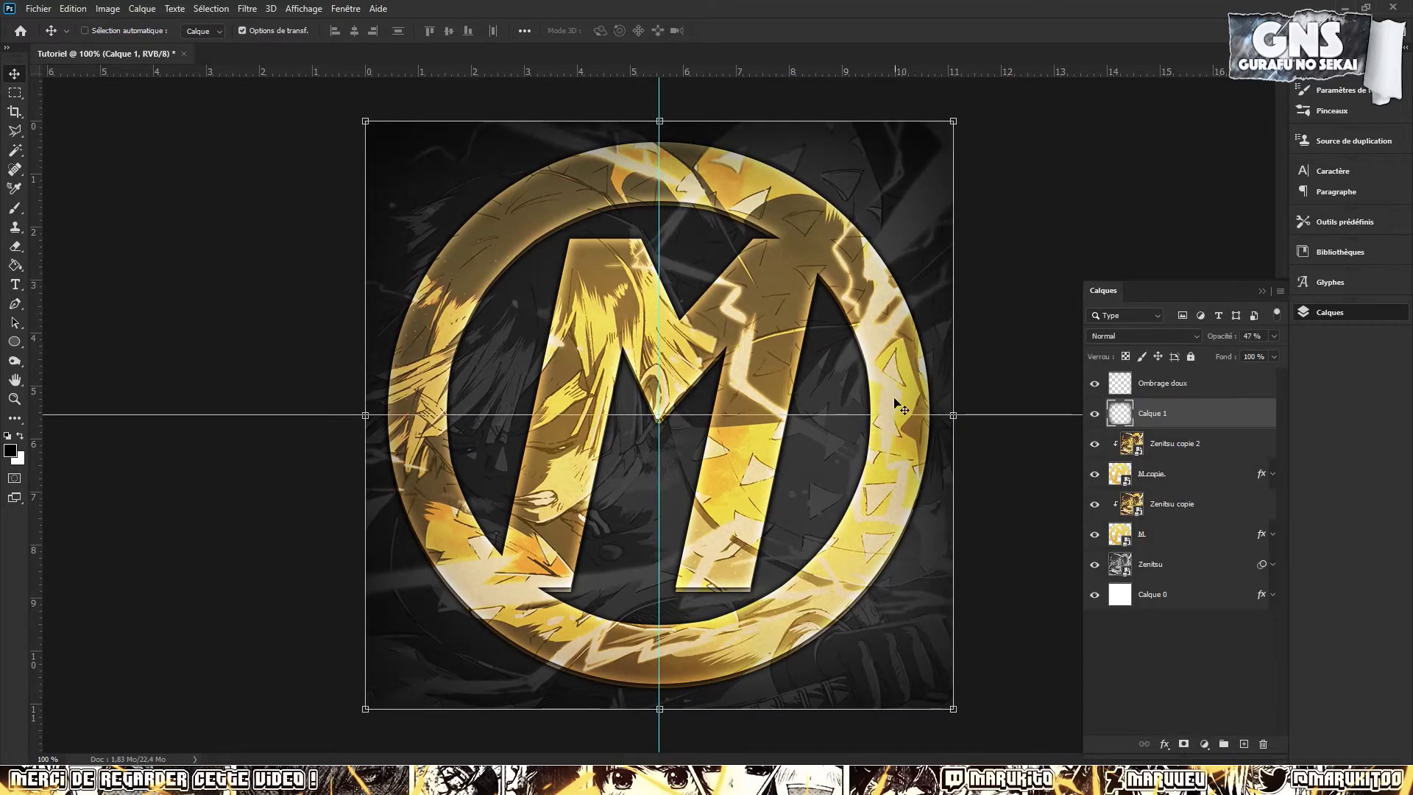
Erase the Calque 1 shading covering the ring and M with a 301 px soft round eraser at 0% hardness
{"action": "left_click", "coordinate": [14, 245]}
{"action": "right_click", "coordinate": [514, 309]}
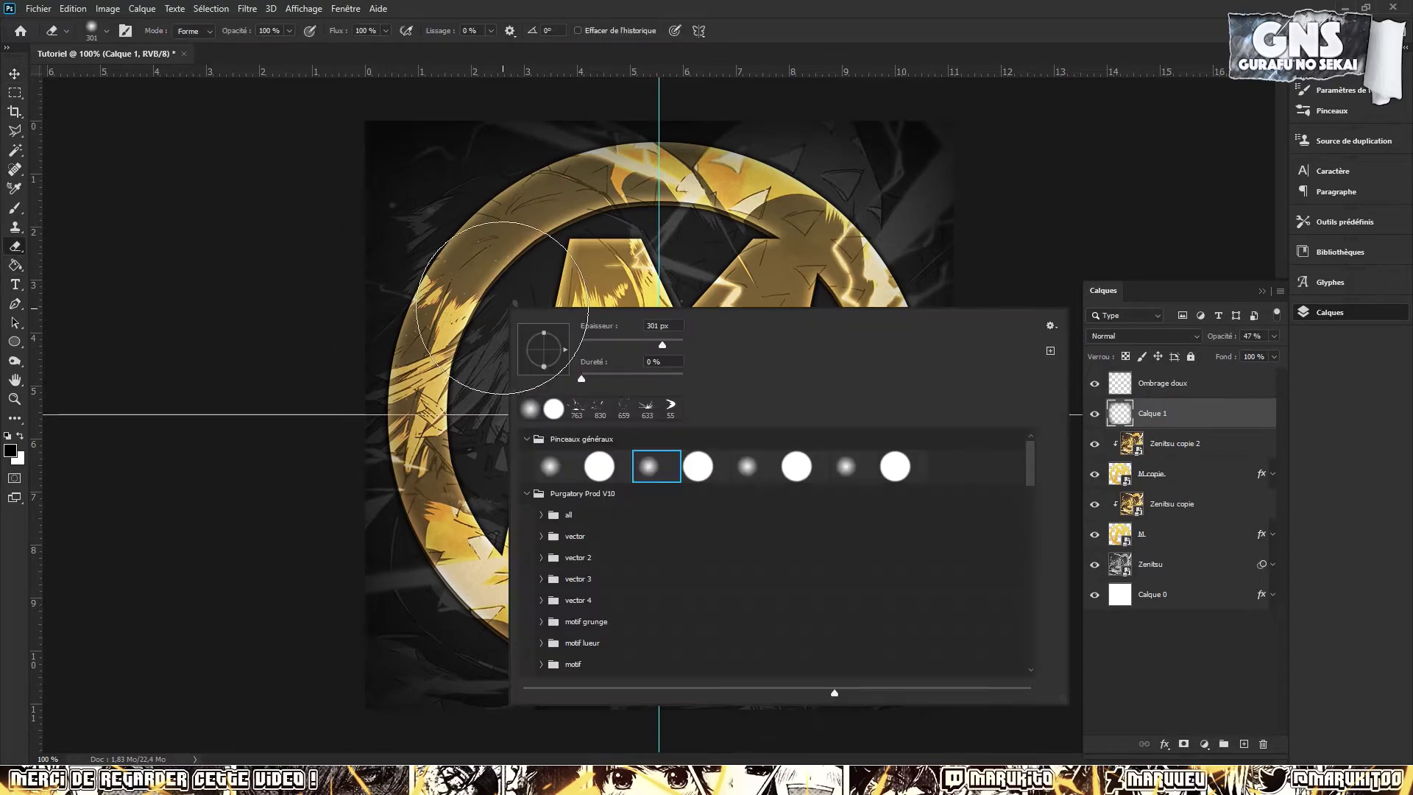
{"action": "left_click", "coordinate": [663, 472]}
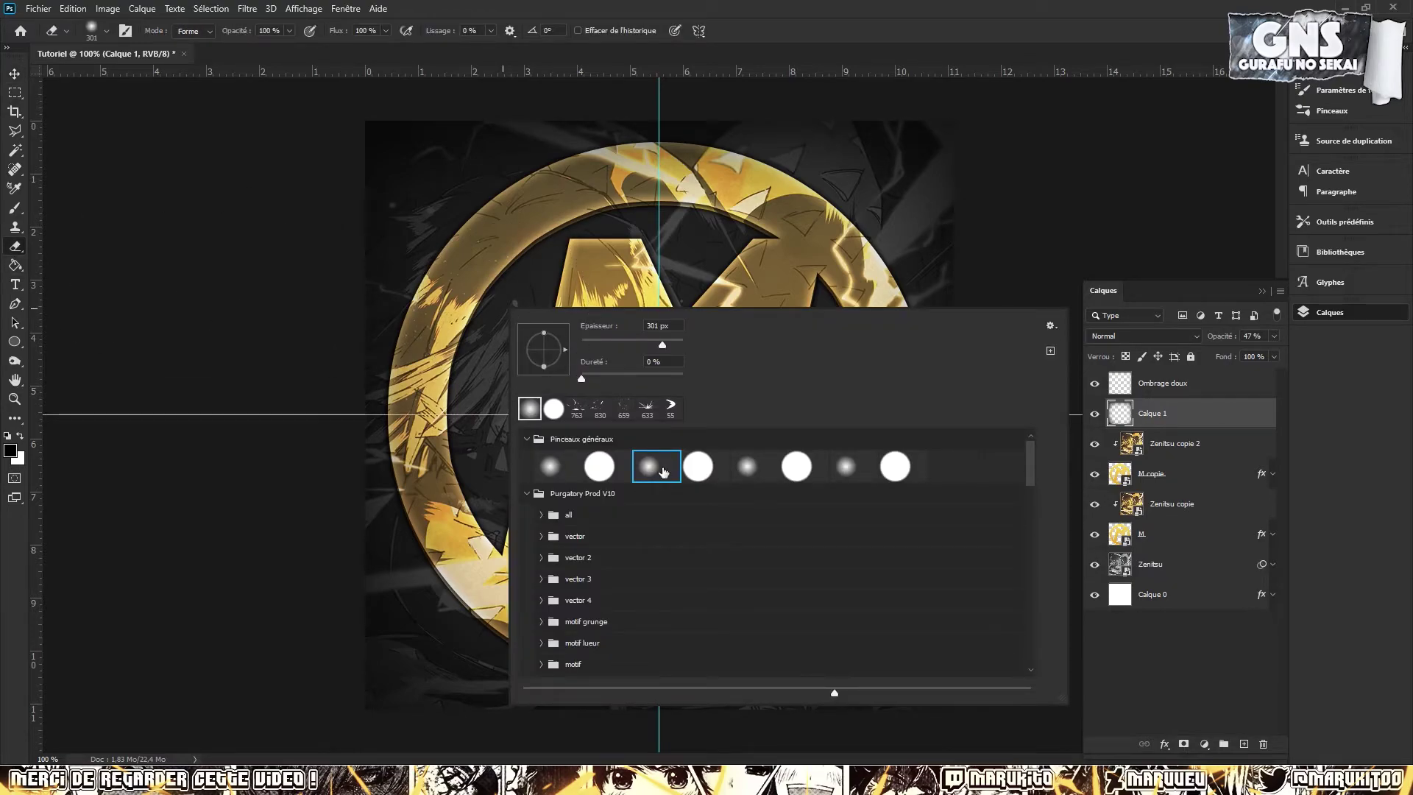
{"action": "left_click", "coordinate": [686, 260]}
{"action": "mouse_move", "coordinate": [480, 410]}
{"action": "left_mouse_down"}
{"action": "mouse_move", "coordinate": [529, 531]}
{"action": "mouse_move", "coordinate": [566, 568]}
{"action": "mouse_move", "coordinate": [686, 589]}
{"action": "mouse_move", "coordinate": [793, 522]}
{"action": "mouse_move", "coordinate": [847, 412]}
{"action": "mouse_move", "coordinate": [819, 334]}
{"action": "mouse_move", "coordinate": [785, 294]}
{"action": "mouse_move", "coordinate": [596, 276]}
{"action": "left_mouse_up"}
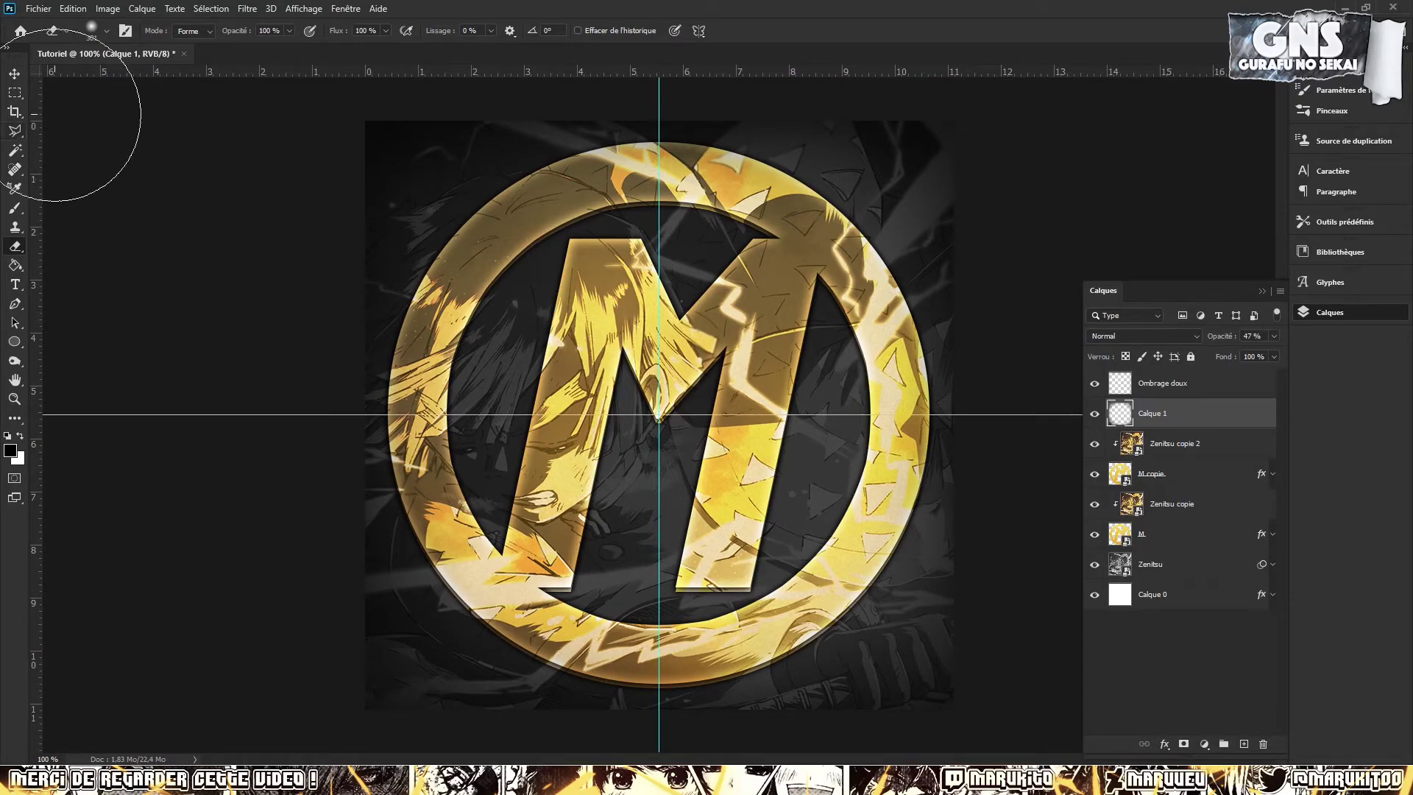
Place the Ressource 1 image from the Tutoriel Ressources folder directly above the Zenitsu copie 2 layer
{"action": "left_click", "coordinate": [14, 73]}
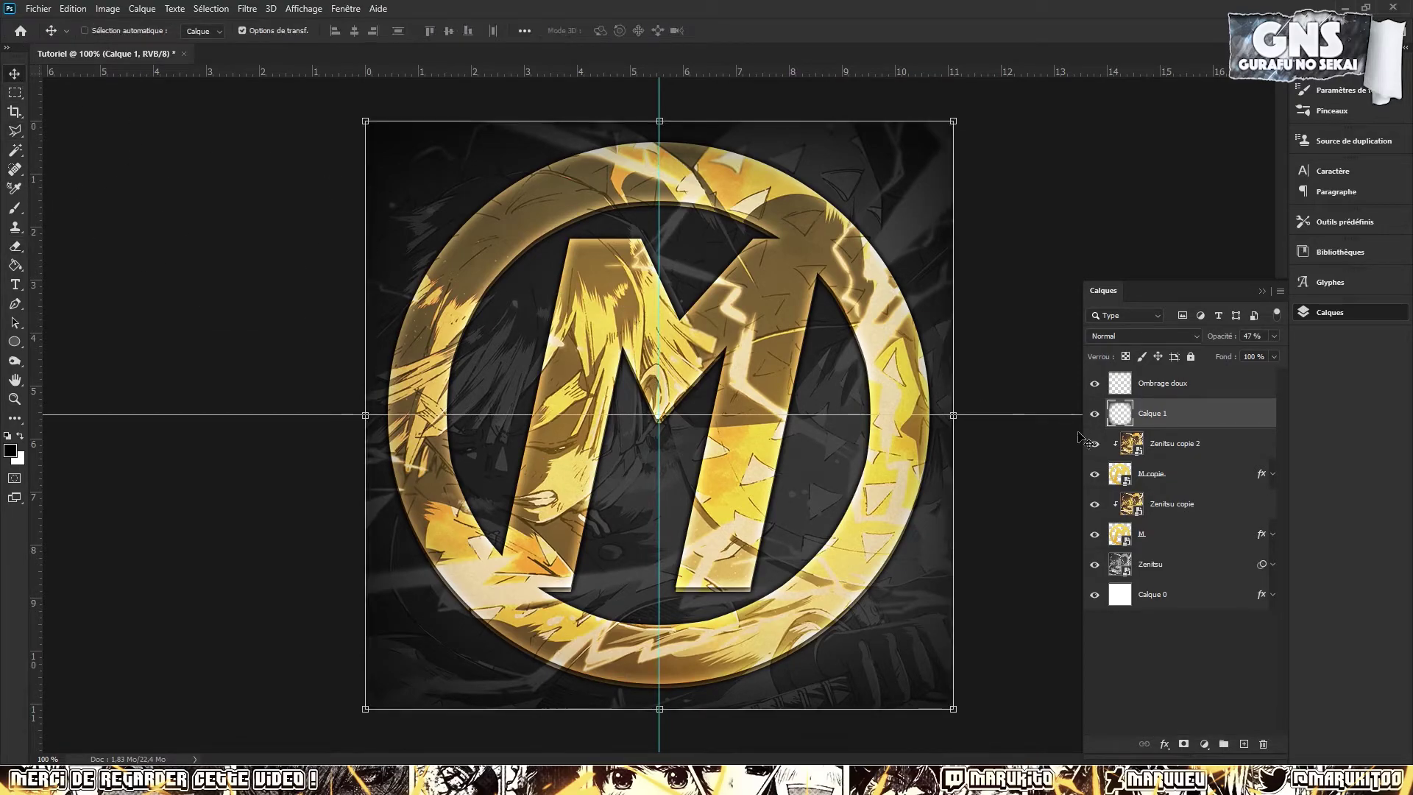
{"action": "left_click", "coordinate": [1186, 448]}
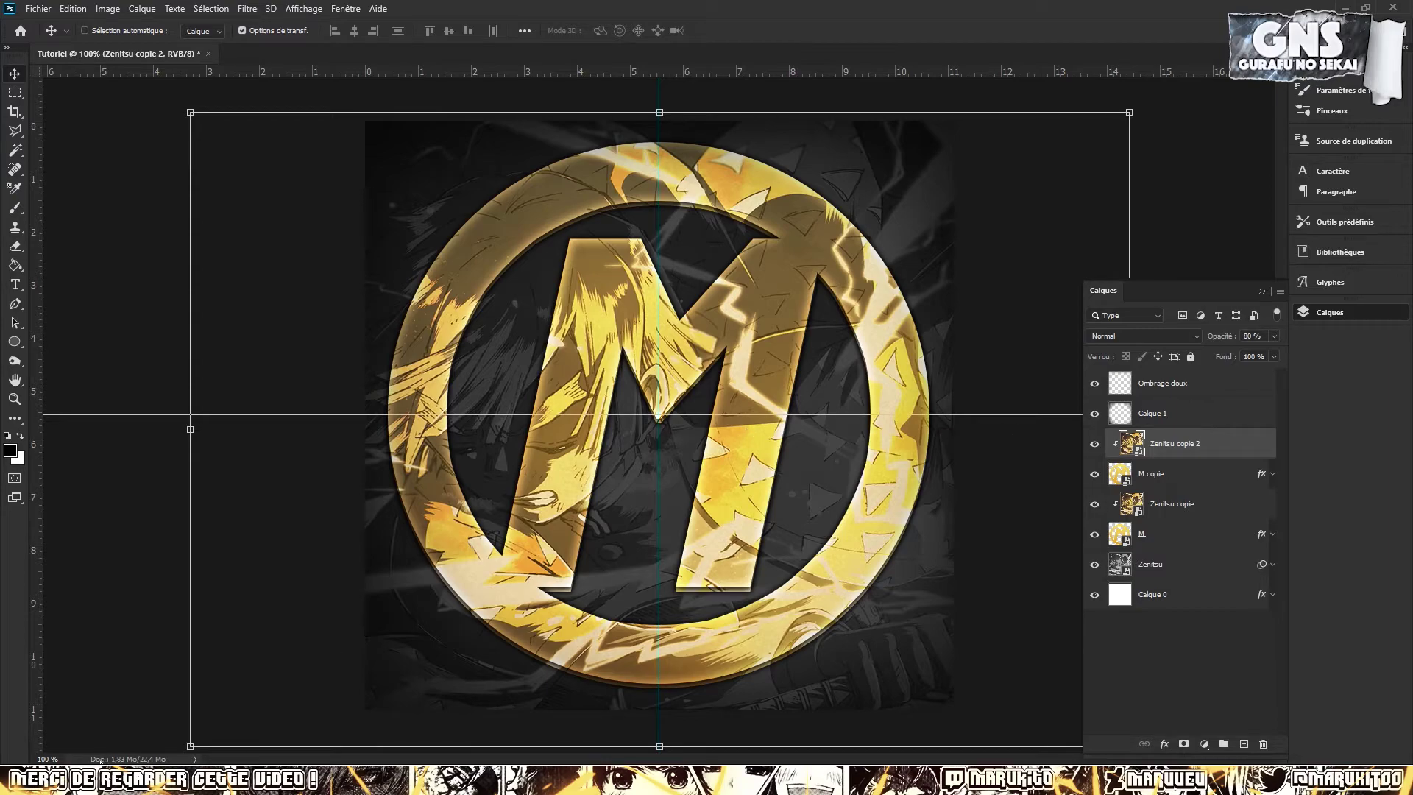
{"action": "left_click", "coordinate": [100, 772]}
{"action": "left_click", "coordinate": [460, 223]}
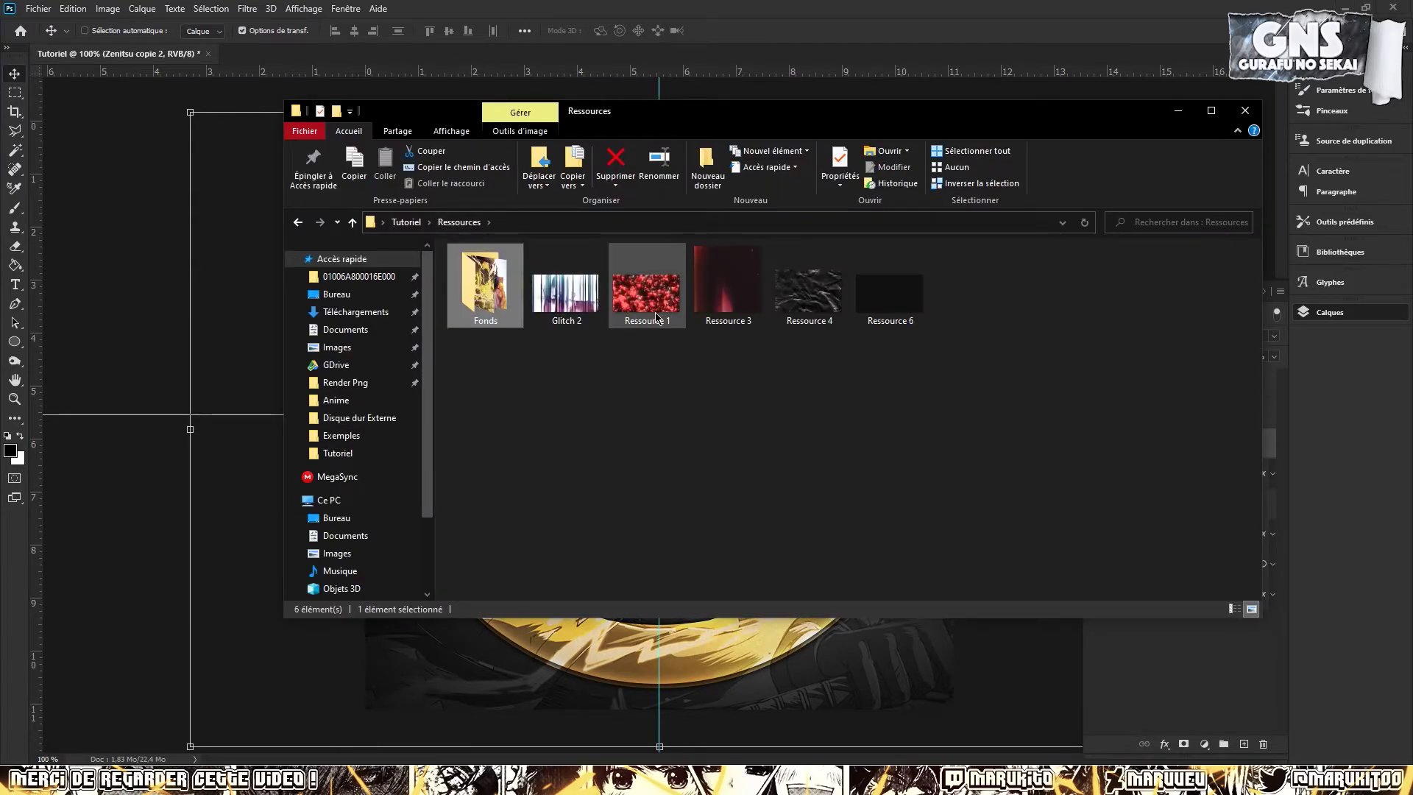
{"action": "left_click", "coordinate": [653, 307]}
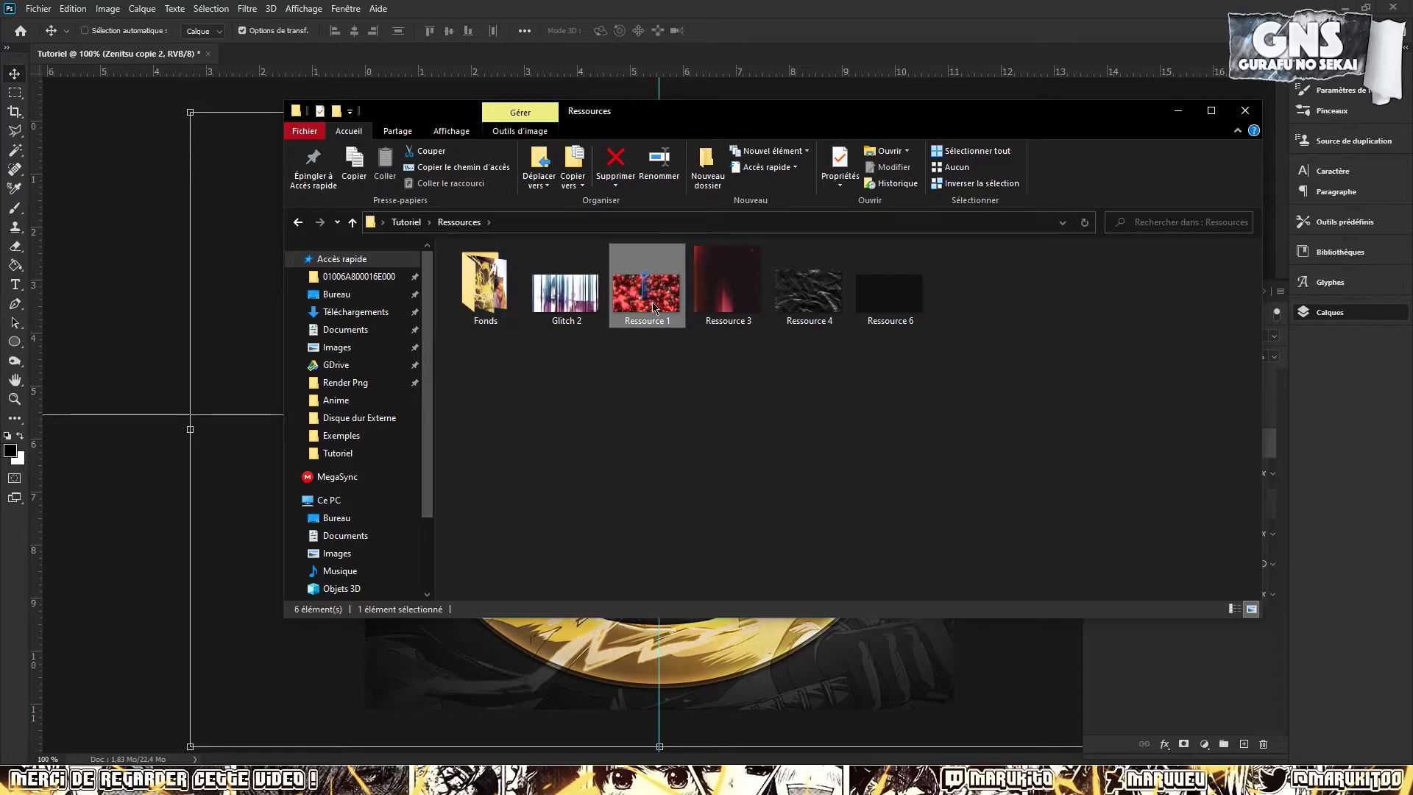
{"action": "left_click_drag", "start_coordinate": [653, 308], "coordinate": [665, 669]}
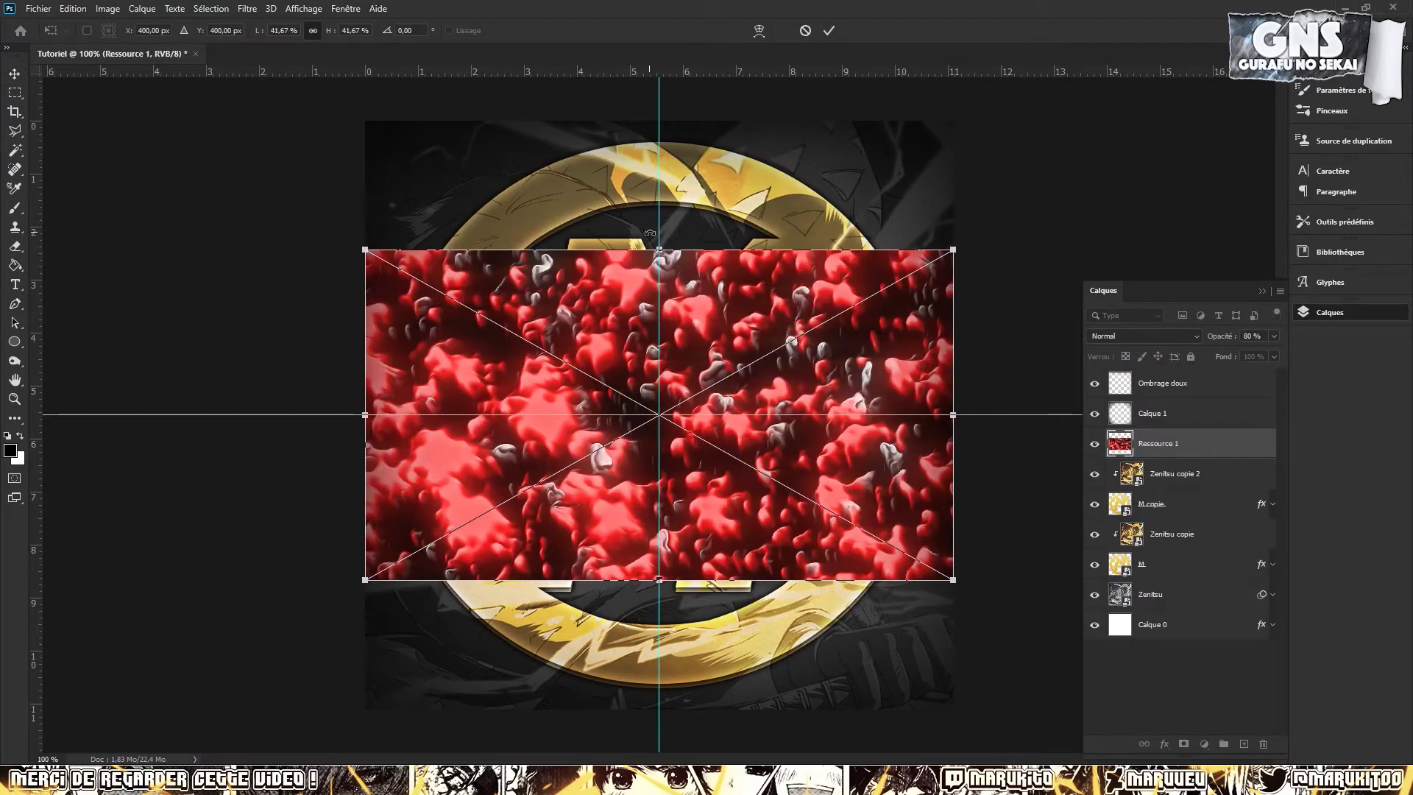
Scale the placed Ressource 1 image proportionally to about 76% so it covers the whole canvas
{"action": "left_click_drag", "start_coordinate": [660, 247], "coordinate": [662, 112]}
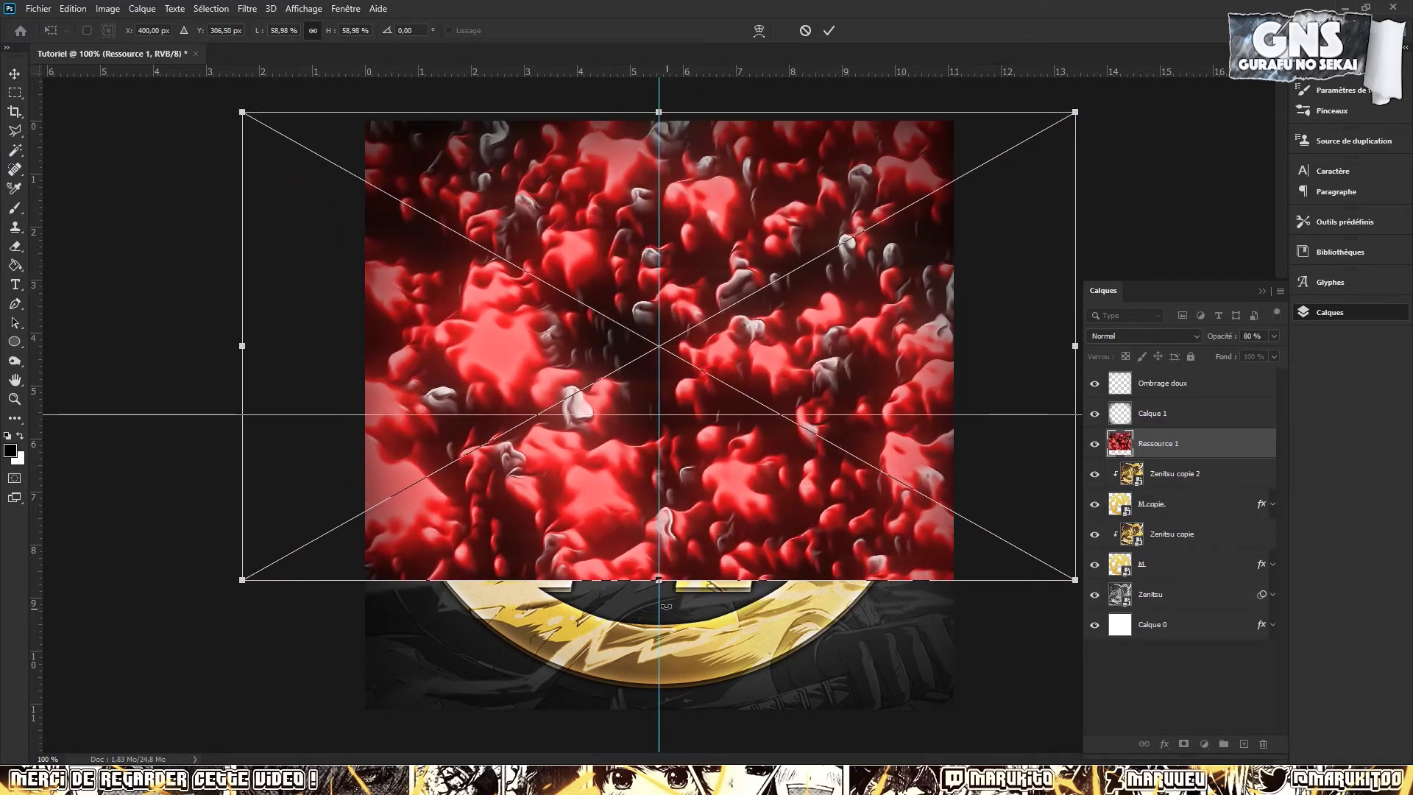
{"action": "left_click_drag", "start_coordinate": [663, 581], "coordinate": [689, 722]}
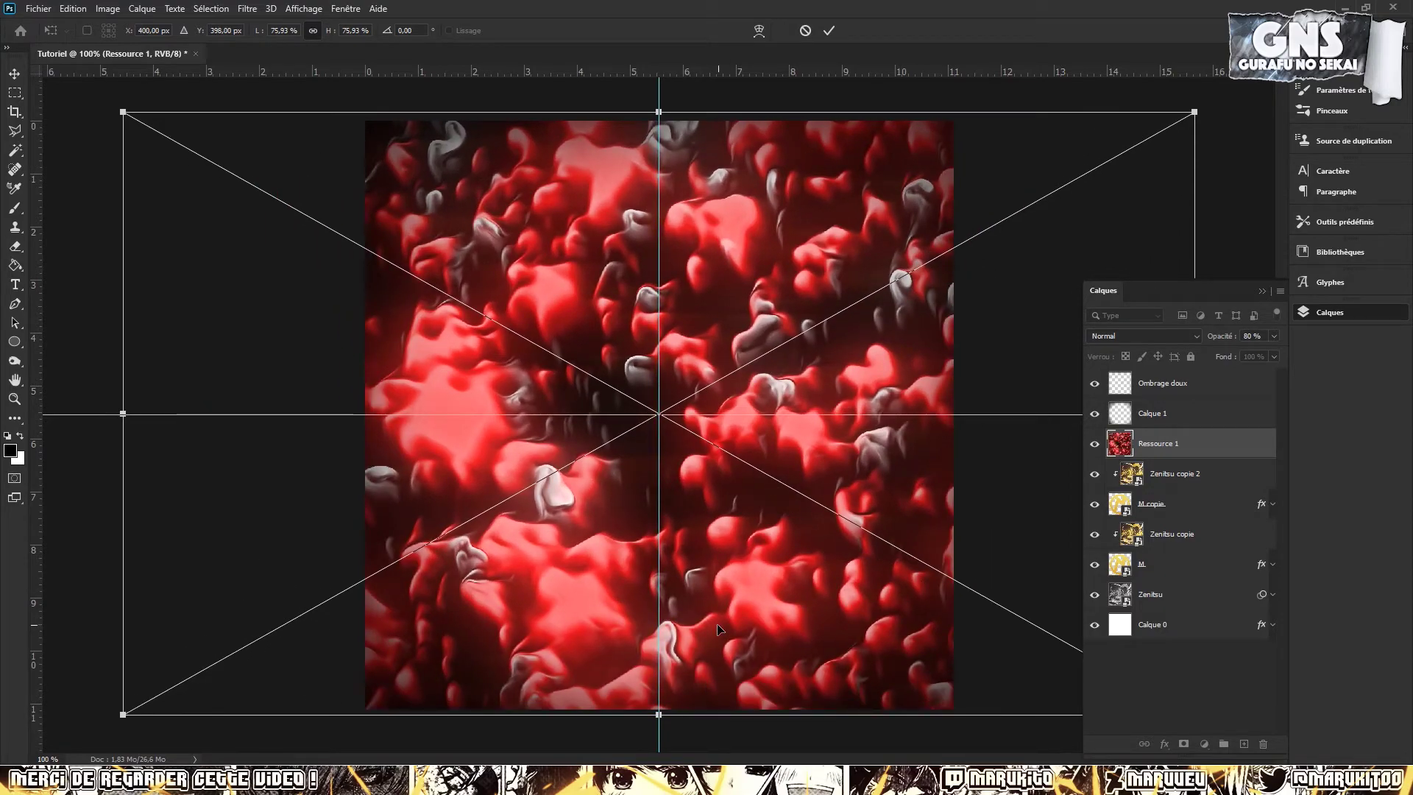
{"action": "key", "text": "Return"}
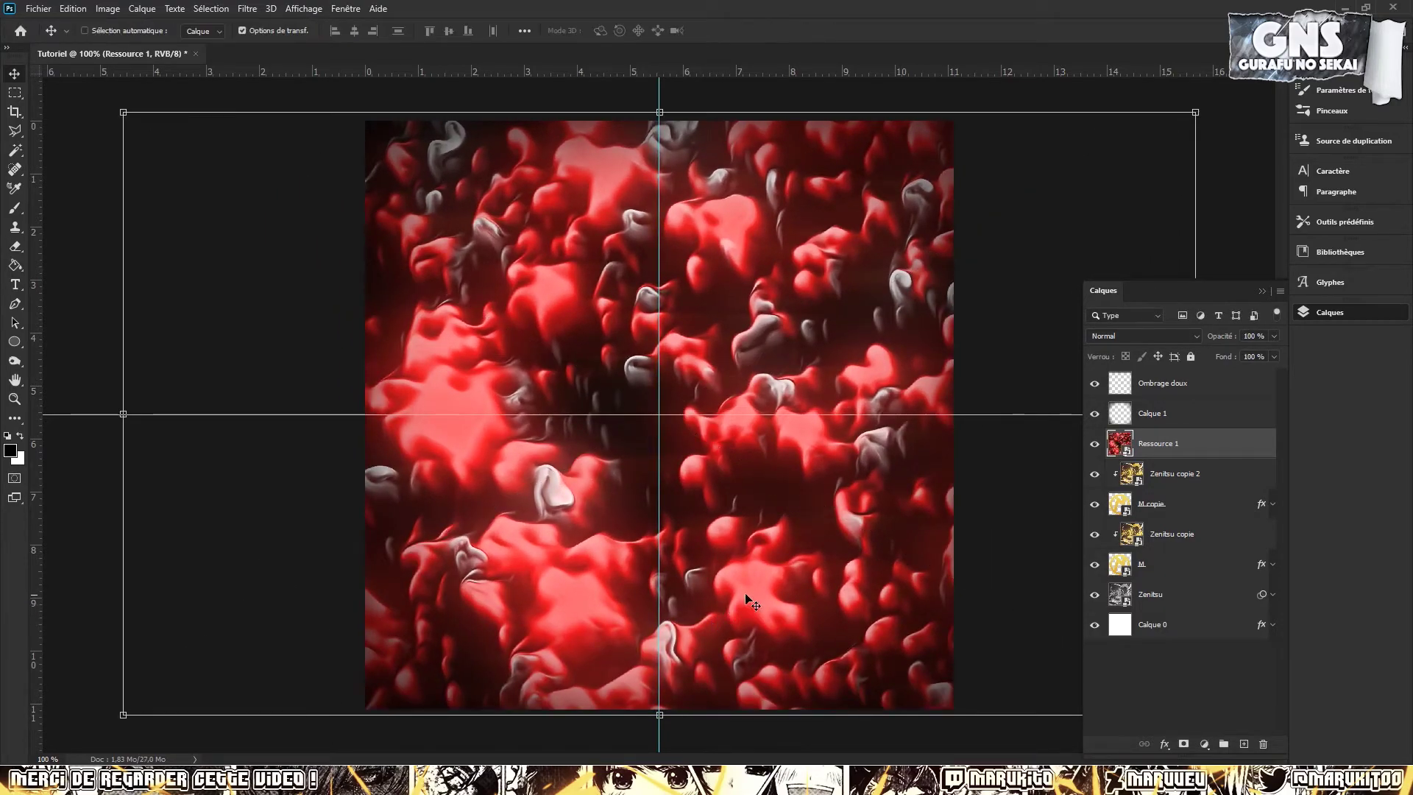
Desaturate the Ressource 1 texture to greyscale with a Hue/Saturation adjustment
{"action": "key", "text": "ctrl+u"}
{"action": "left_click_drag", "start_coordinate": [662, 293], "coordinate": [538, 295]}
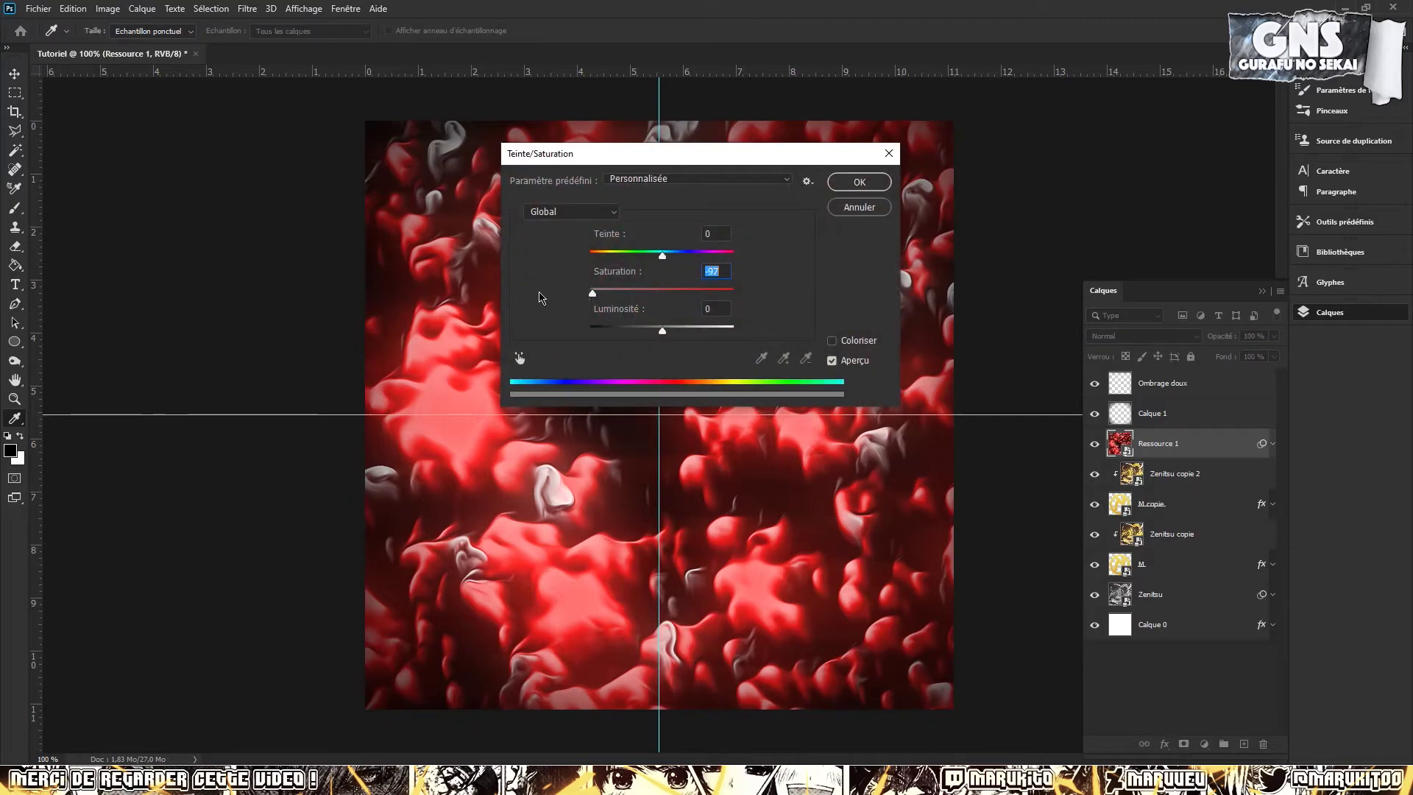
{"action": "left_click", "coordinate": [857, 183]}
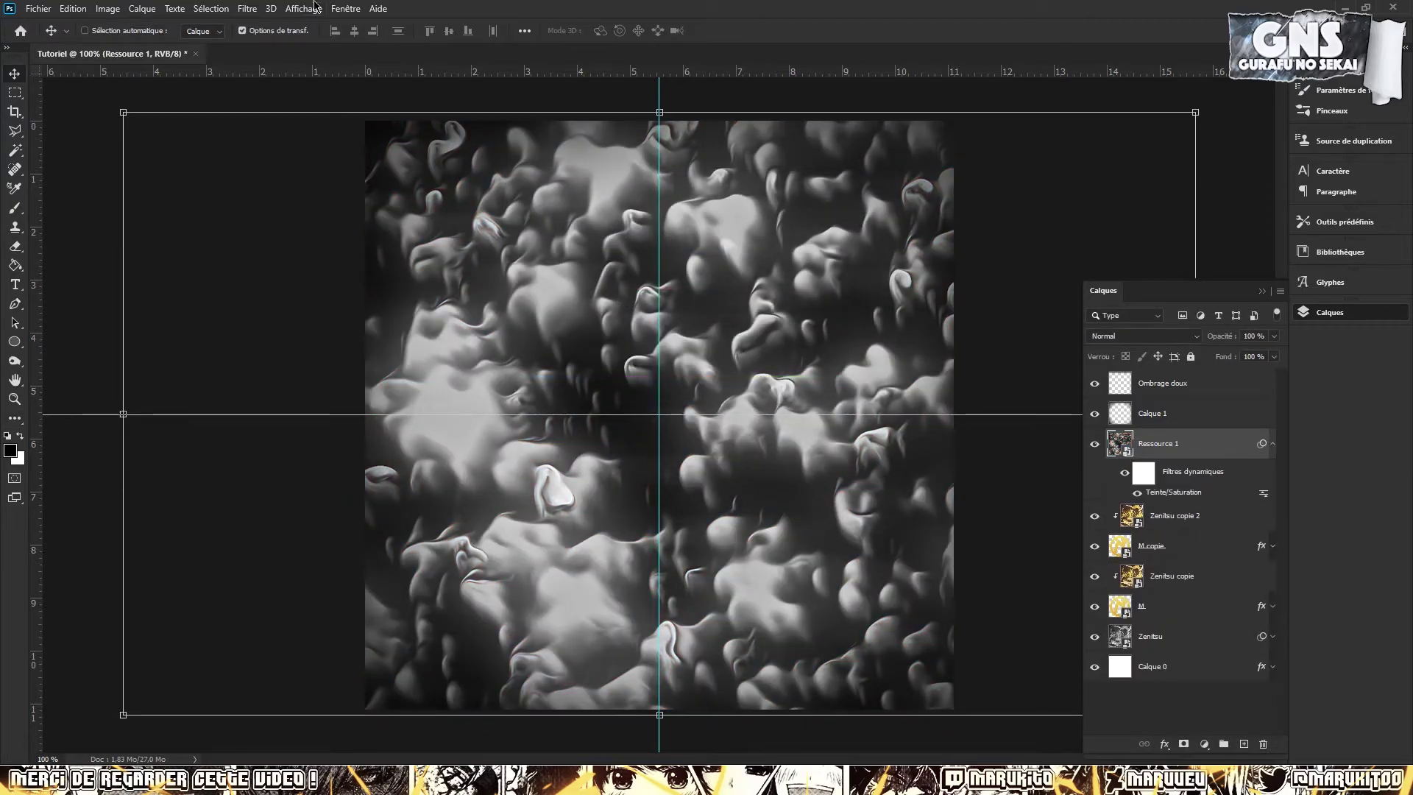
{"action": "left_click", "coordinate": [211, 7]}
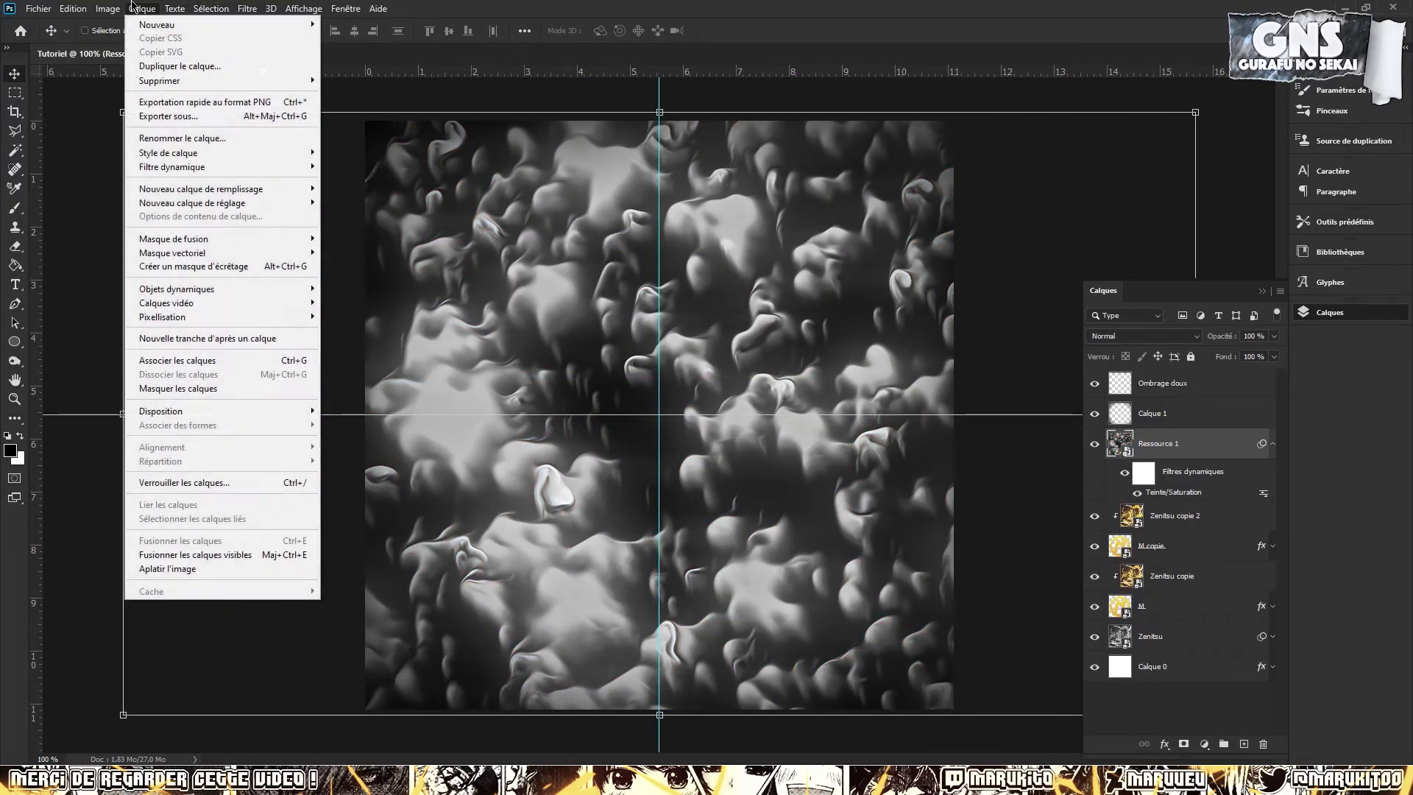
{"action": "left_click", "coordinate": [134, 7]}
{"action": "left_click", "coordinate": [108, 8]}
{"action": "mouse_move", "coordinate": [123, 46]}
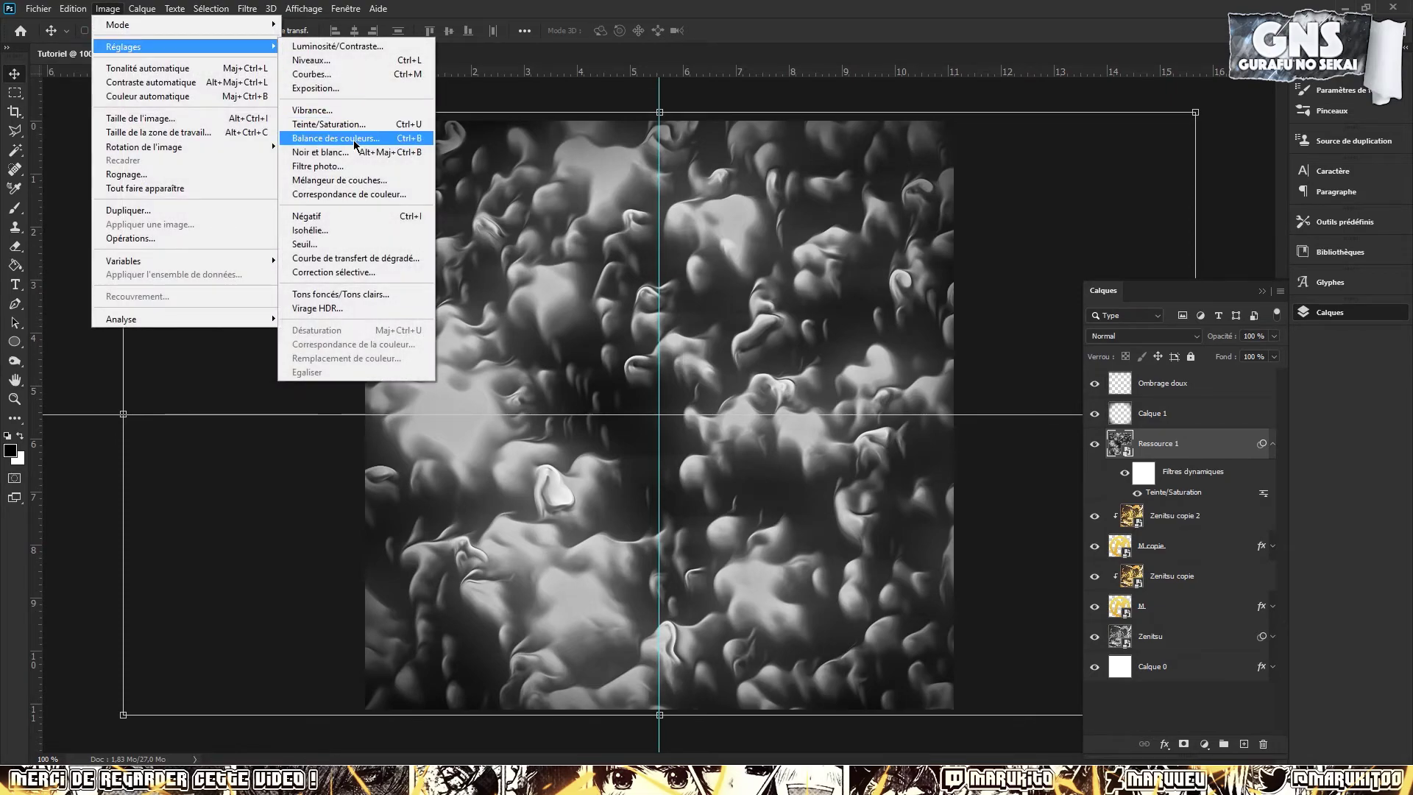
{"action": "left_click", "coordinate": [354, 139]}
Set Ressource 1 to the Incrustation blend mode at 13% opacity, compare it on and off, and collapse its filter list
{"action": "left_click", "coordinate": [1139, 338]}
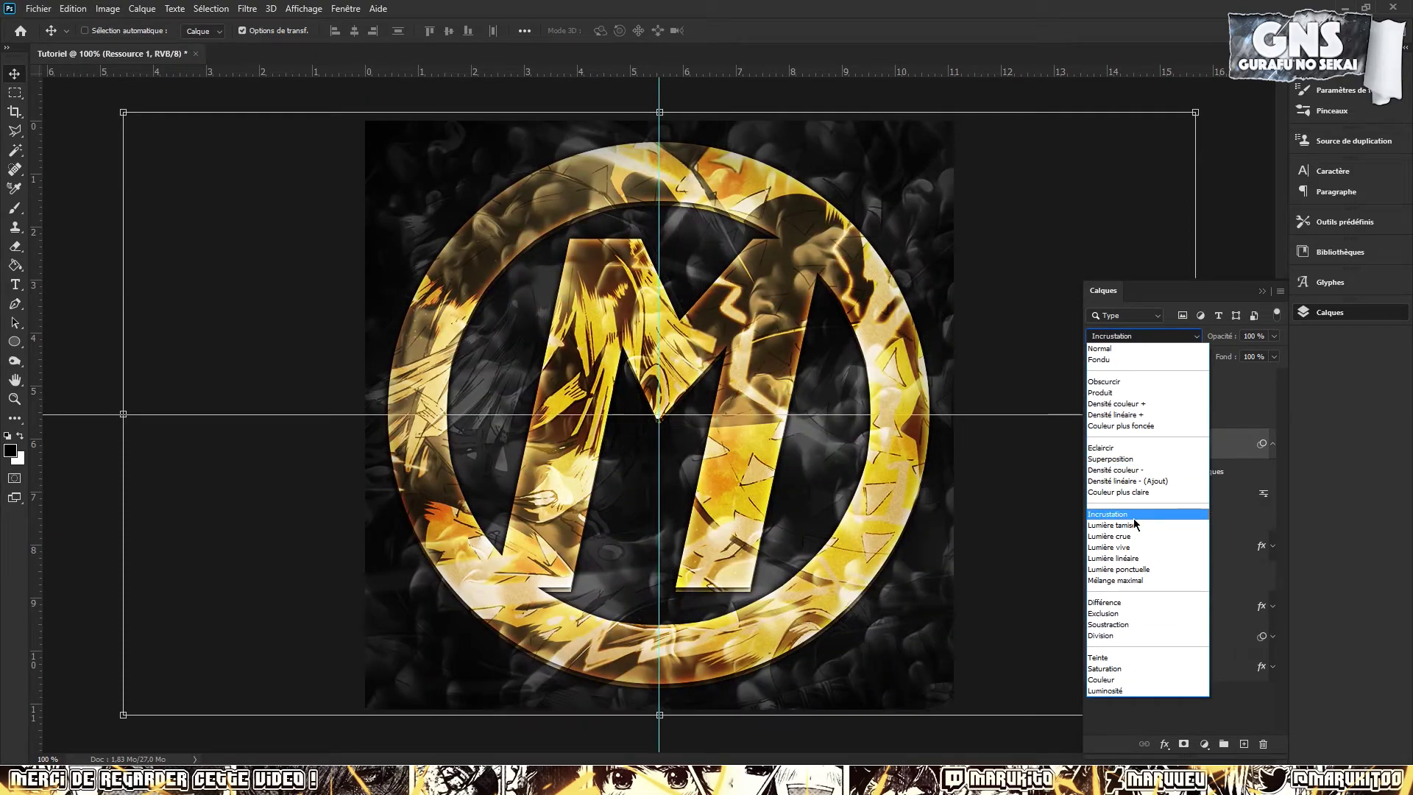
{"action": "left_click", "coordinate": [1148, 503]}
{"action": "left_click", "coordinate": [1274, 335]}
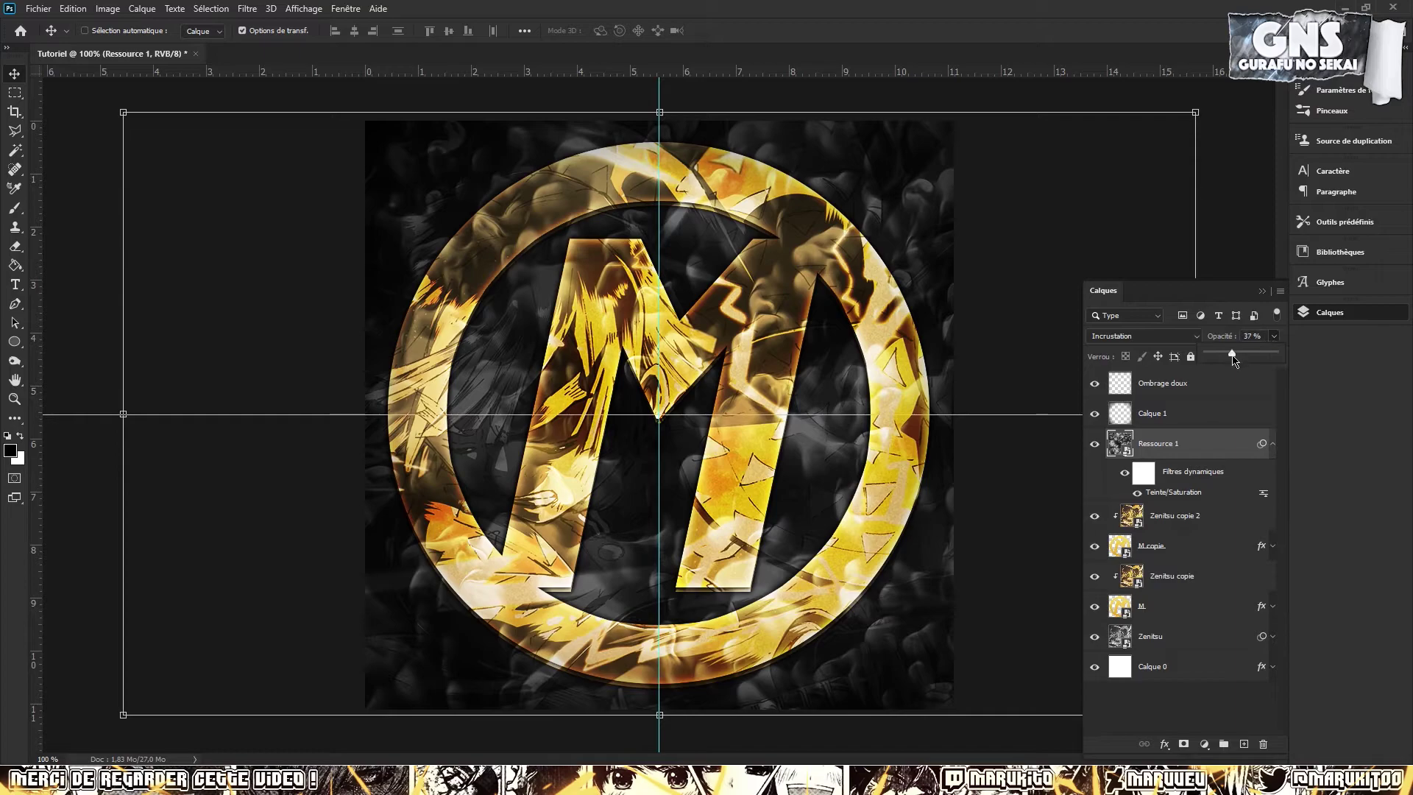
{"action": "left_click_drag", "start_coordinate": [1234, 358], "coordinate": [1222, 359]}
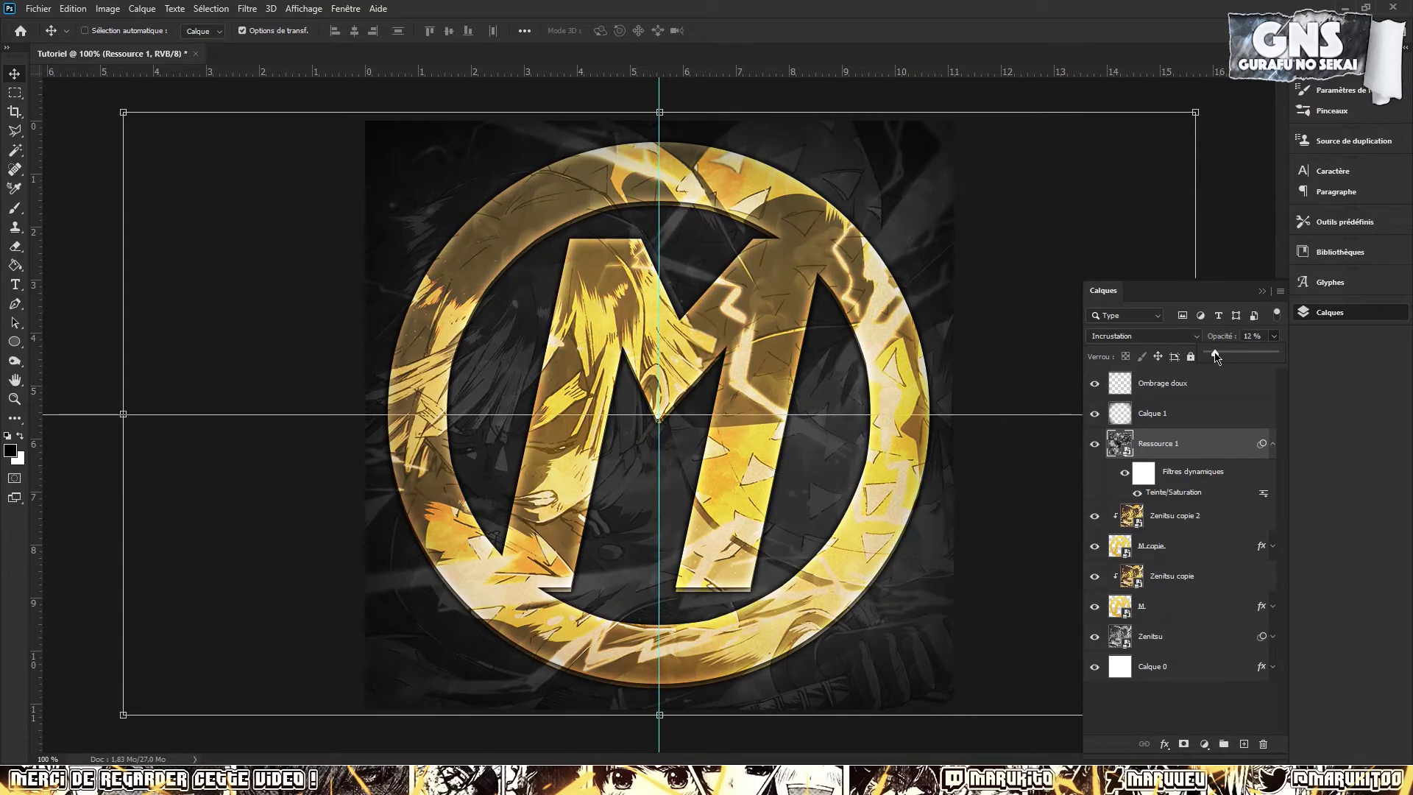
{"action": "left_click", "coordinate": [1097, 445]}
{"action": "left_click", "coordinate": [1096, 444]}
{"action": "left_click", "coordinate": [1273, 444]}
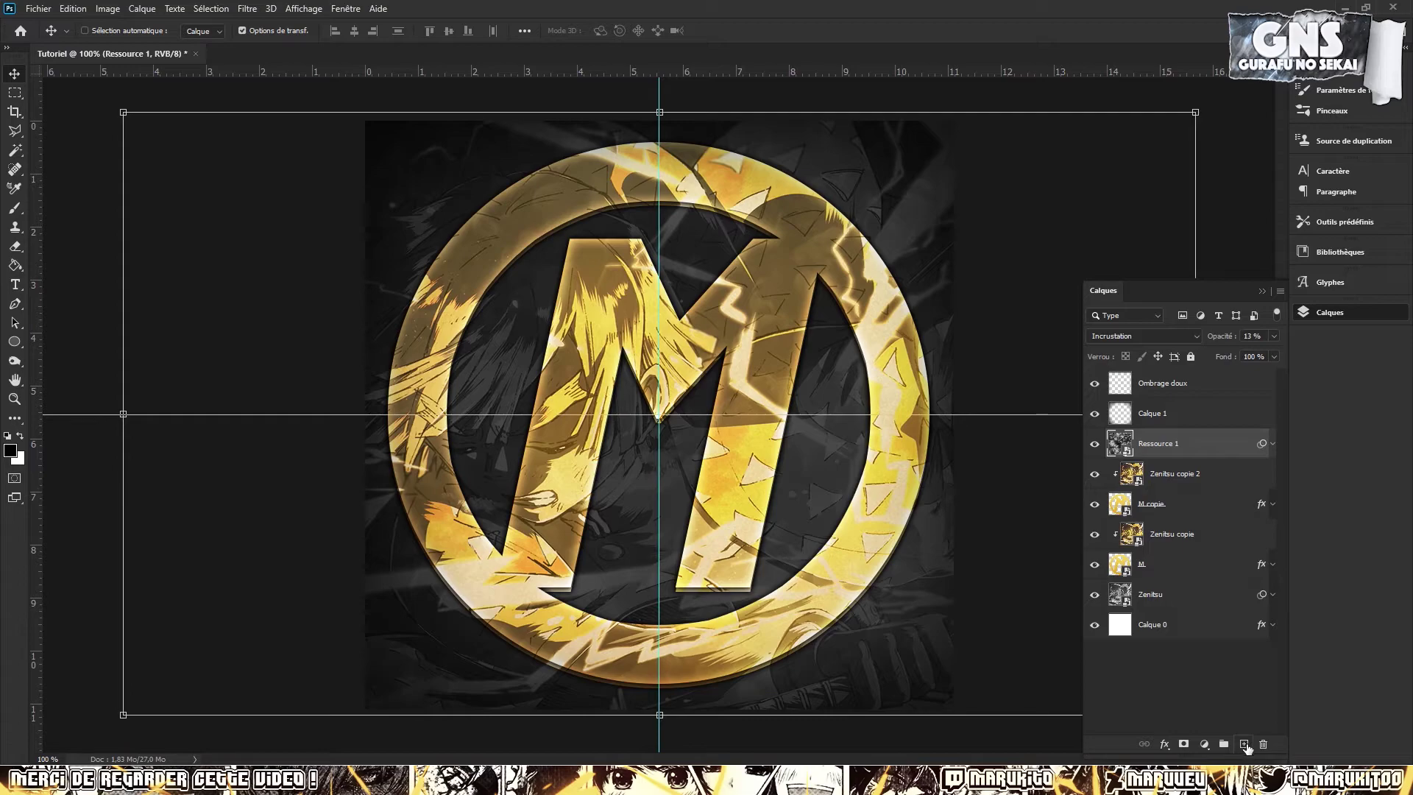
Add an empty layer above Ressource 1 and fill it entirely with black (#000000)
{"action": "left_click", "coordinate": [1244, 744]}
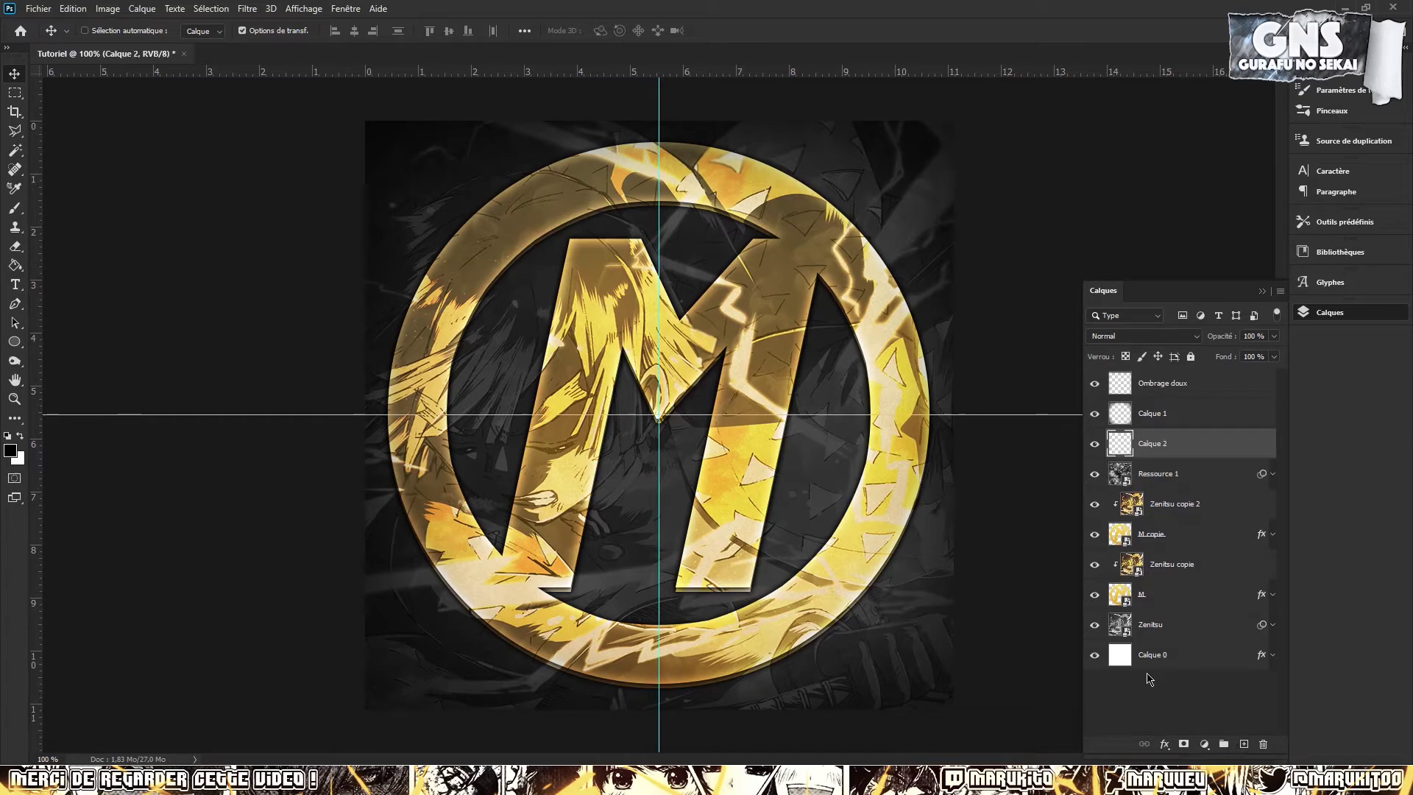
{"action": "left_click", "coordinate": [11, 451]}
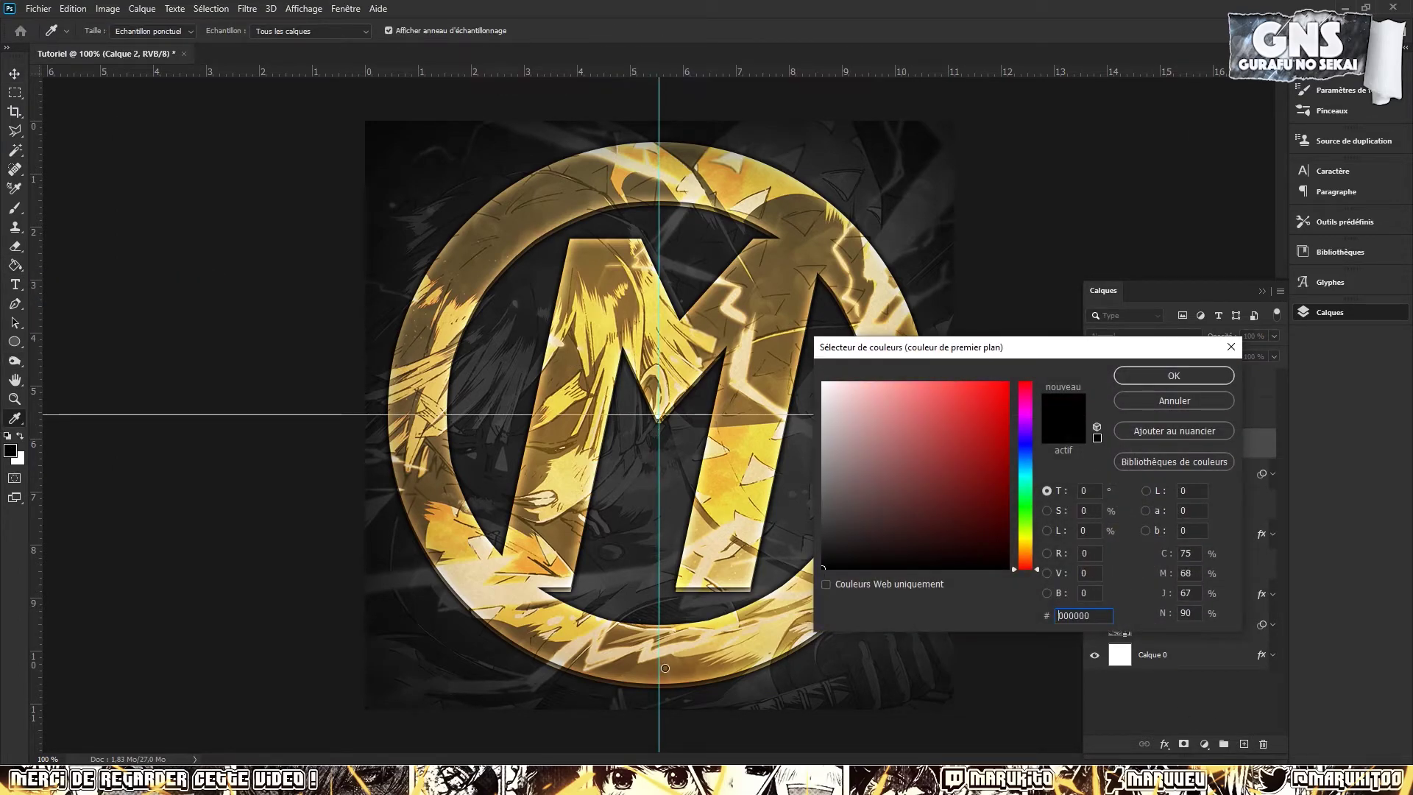
{"action": "left_click", "coordinate": [1174, 377]}
{"action": "left_click", "coordinate": [12, 268]}
{"action": "left_click", "coordinate": [514, 278]}
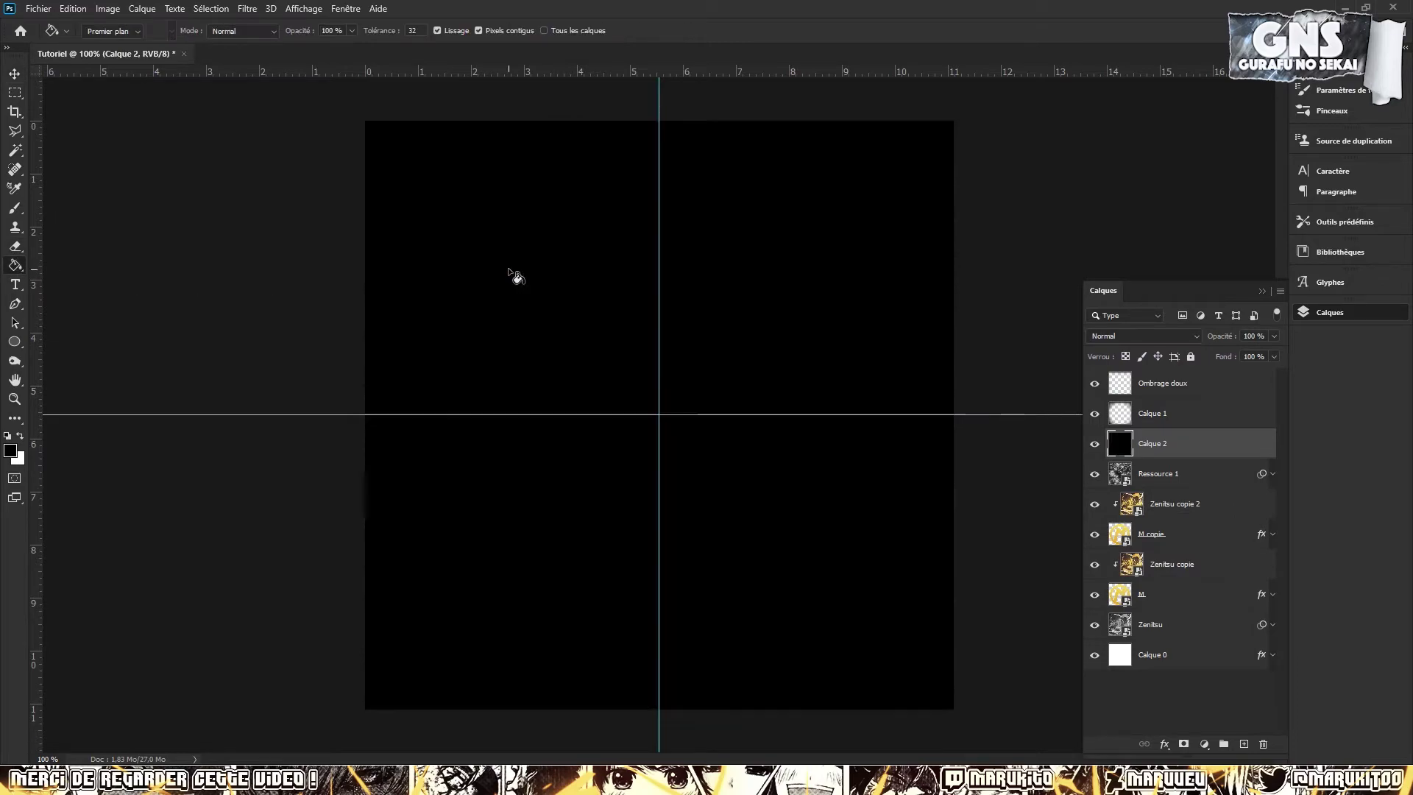
Apply the Grain photo effect from the Filter Gallery to the black Calque 2 layer, fine-tuning the grain amount
{"action": "left_click", "coordinate": [15, 74]}
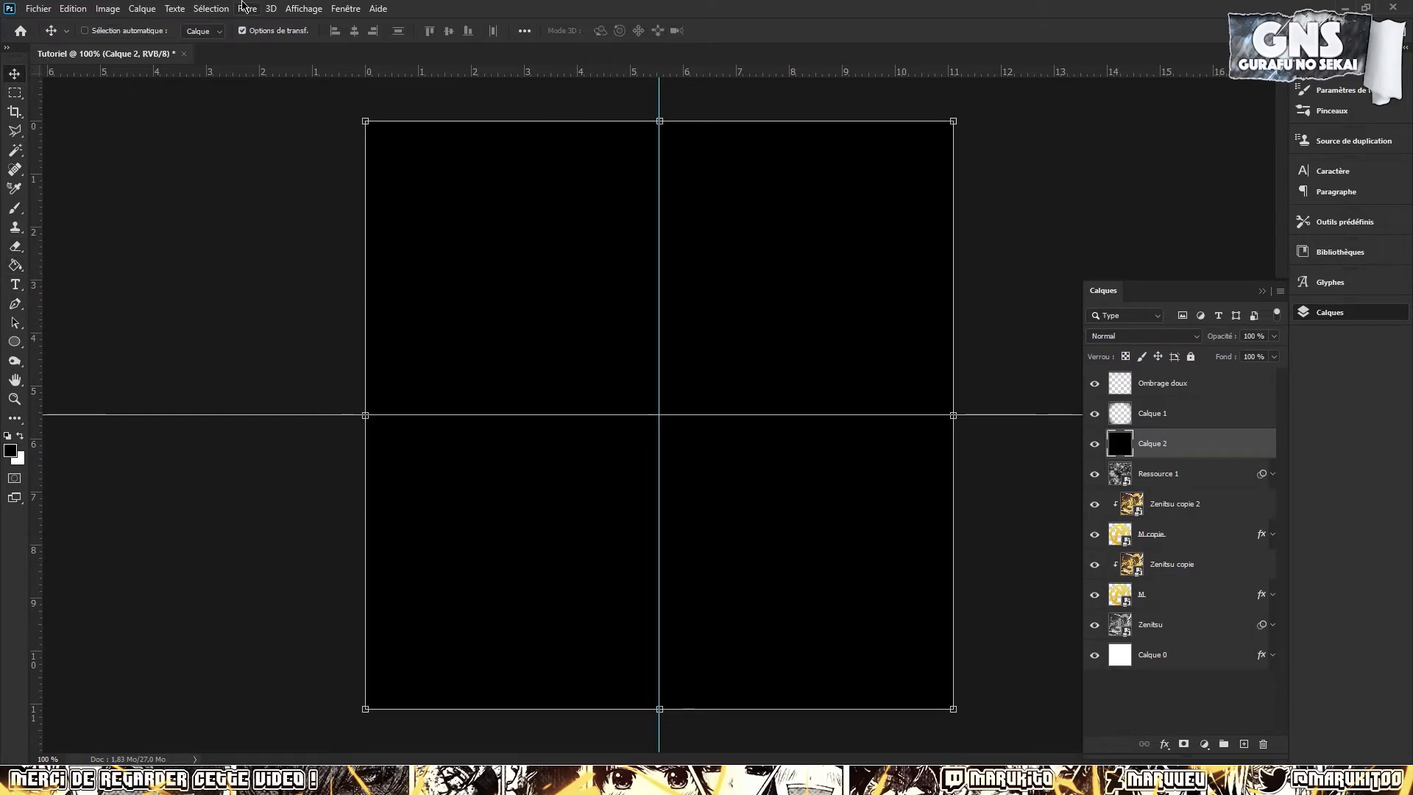
{"action": "left_click", "coordinate": [245, 7]}
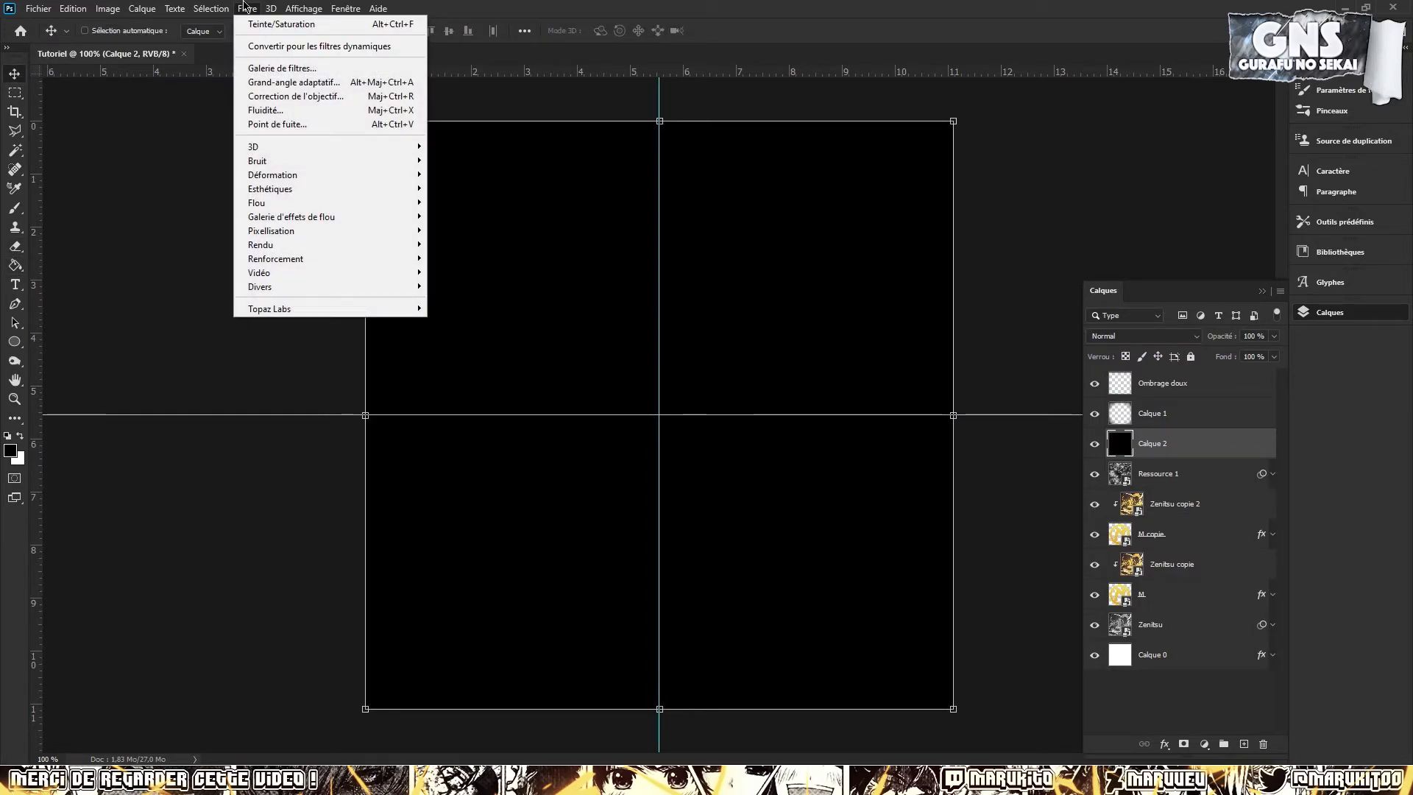
{"action": "left_click", "coordinate": [297, 79]}
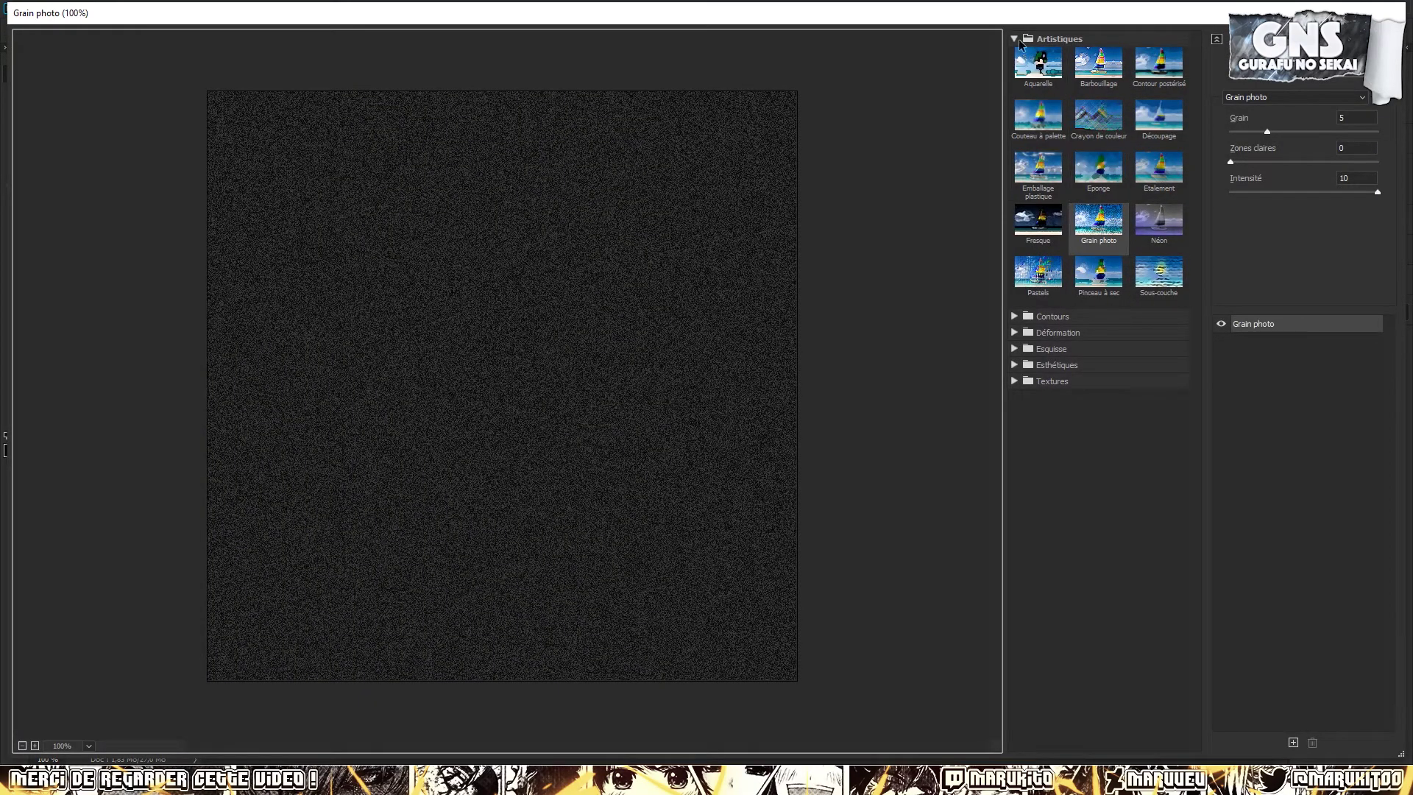
{"action": "left_click", "coordinate": [1015, 39]}
{"action": "left_click", "coordinate": [1016, 39]}
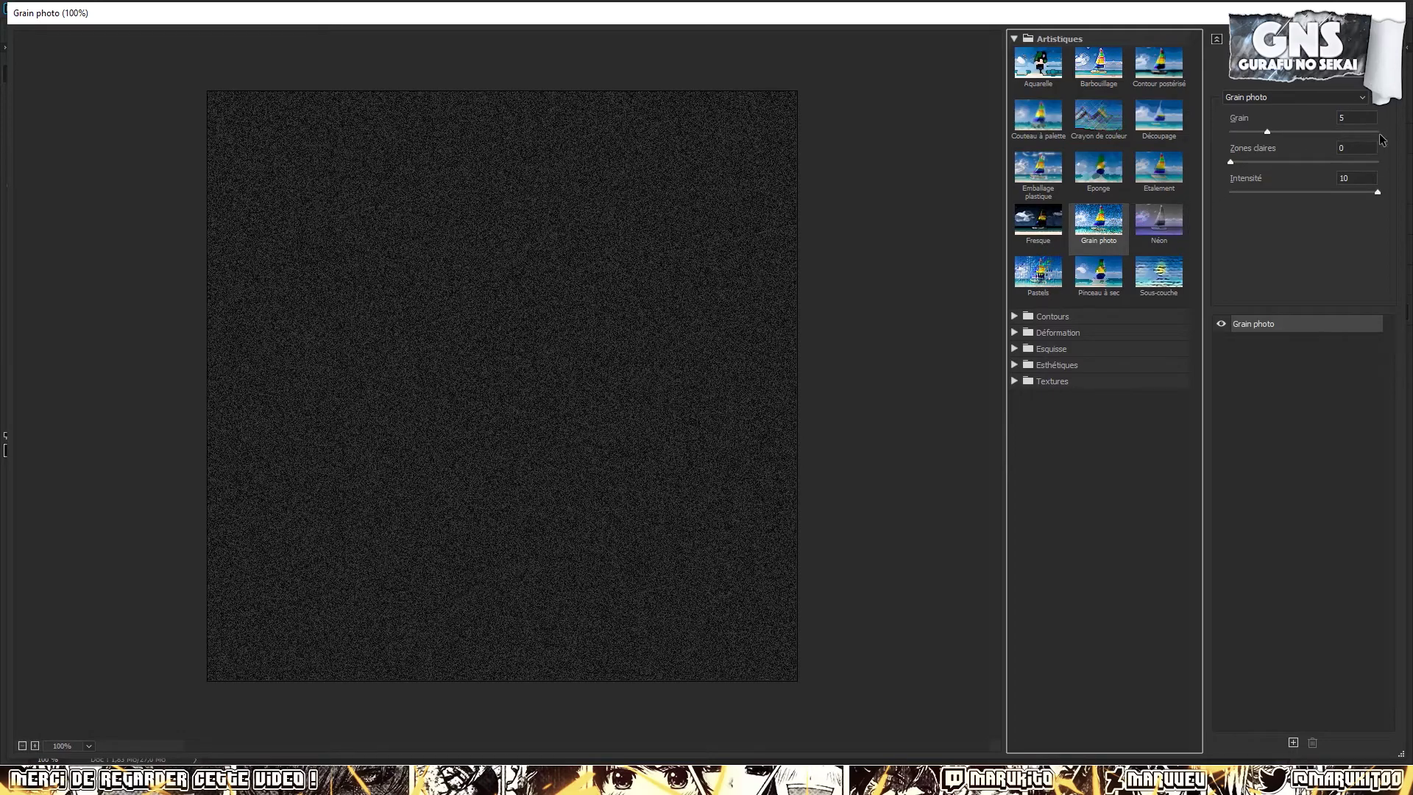
{"action": "left_click_drag", "start_coordinate": [1358, 117], "coordinate": [1293, 124]}
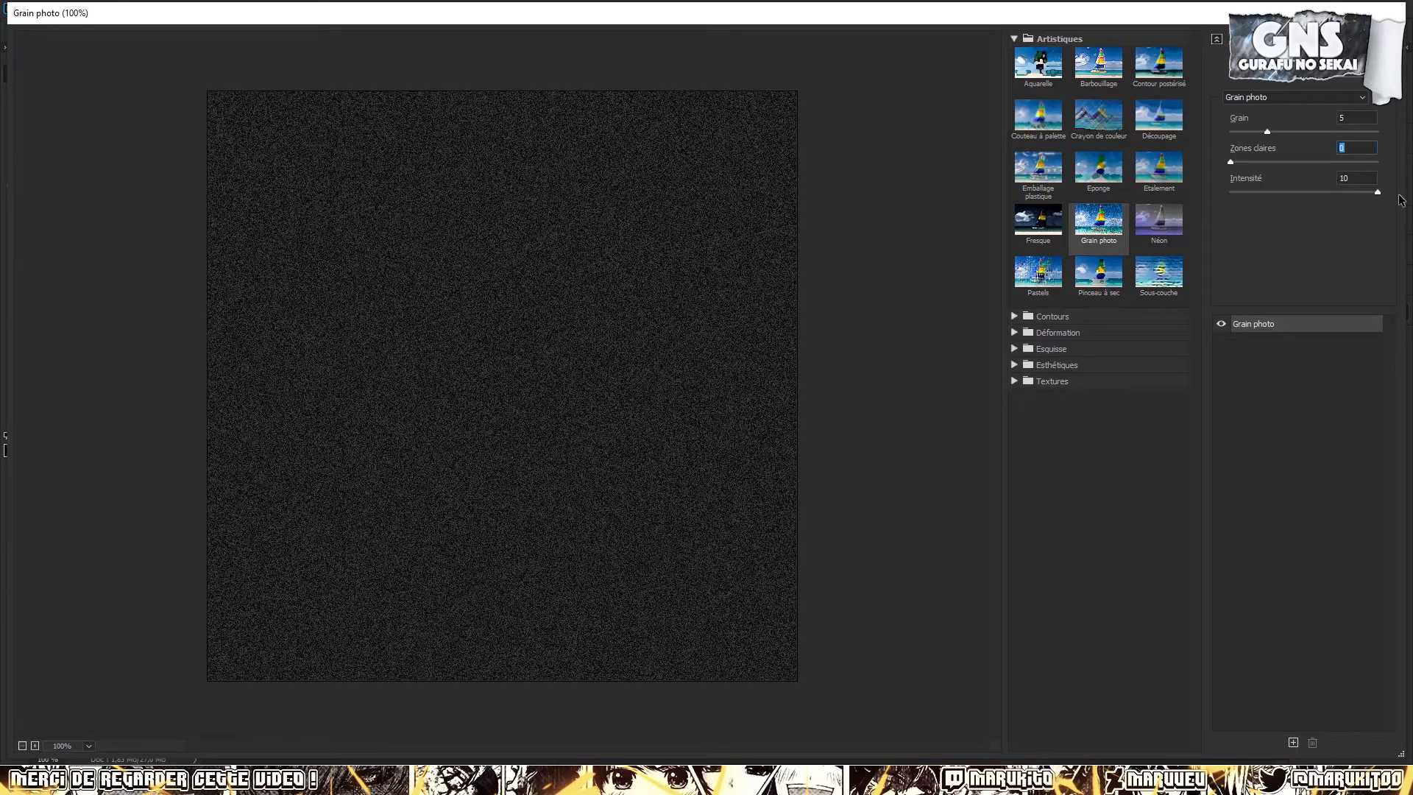
{"action": "left_click", "coordinate": [1284, 195]}
{"action": "left_click", "coordinate": [1267, 132]}
{"action": "left_click_drag", "start_coordinate": [1272, 130], "coordinate": [1261, 130]}
{"action": "key", "text": "Return"}
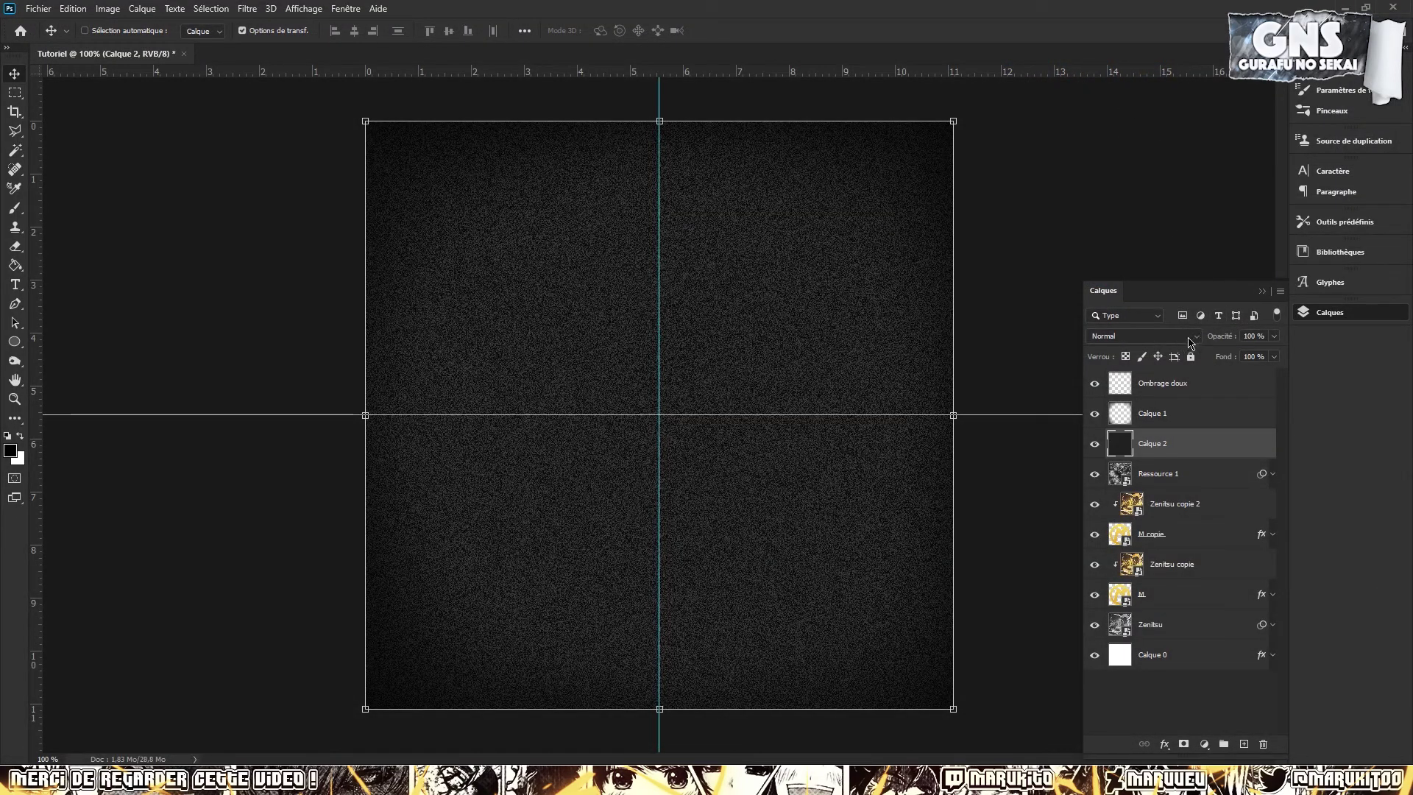
Lower the opacity of the Calque 2 grain layer to 13%, keeping the Normal blend mode
{"action": "left_click", "coordinate": [1178, 336]}
{"action": "left_click", "coordinate": [1174, 337]}
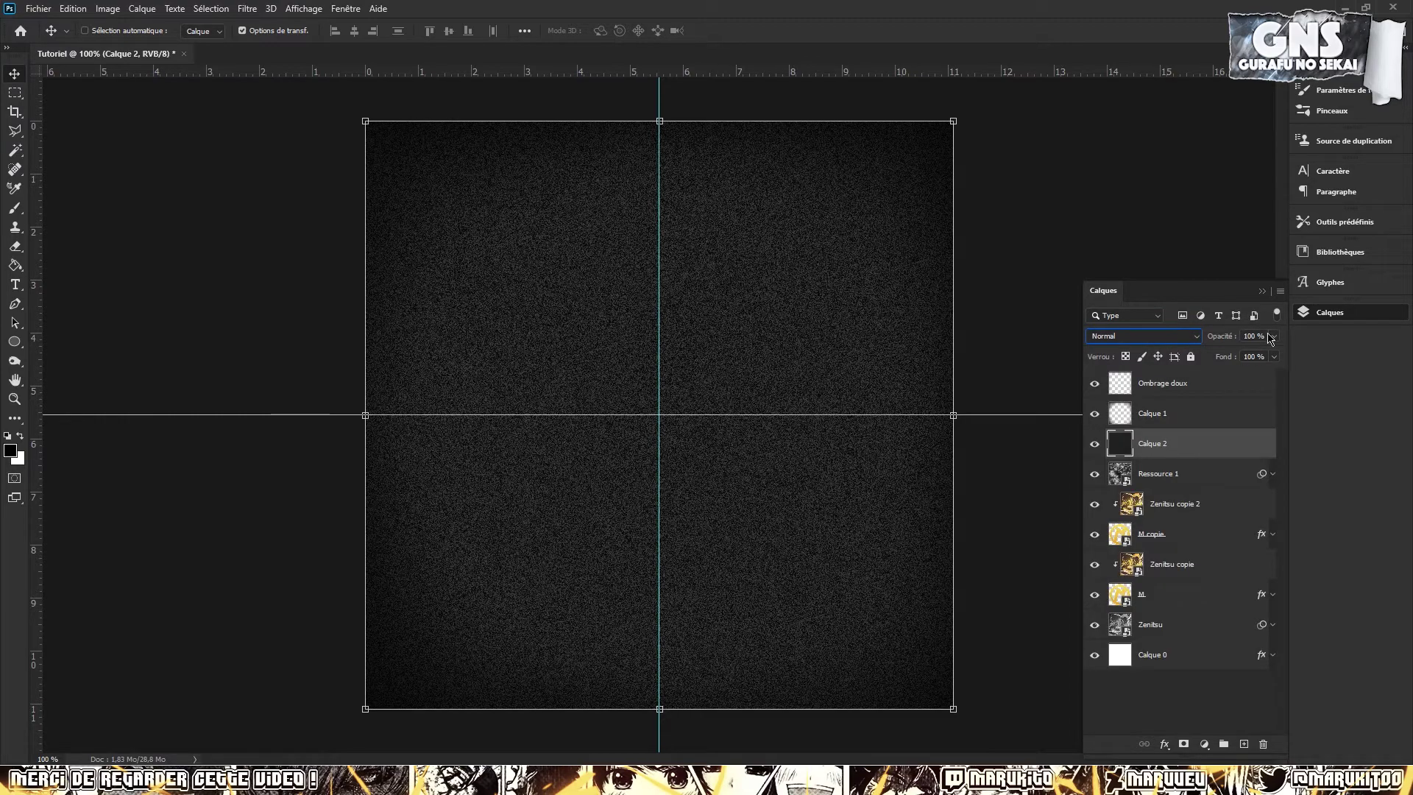
{"action": "left_click_drag", "start_coordinate": [1207, 356], "coordinate": [1218, 358]}
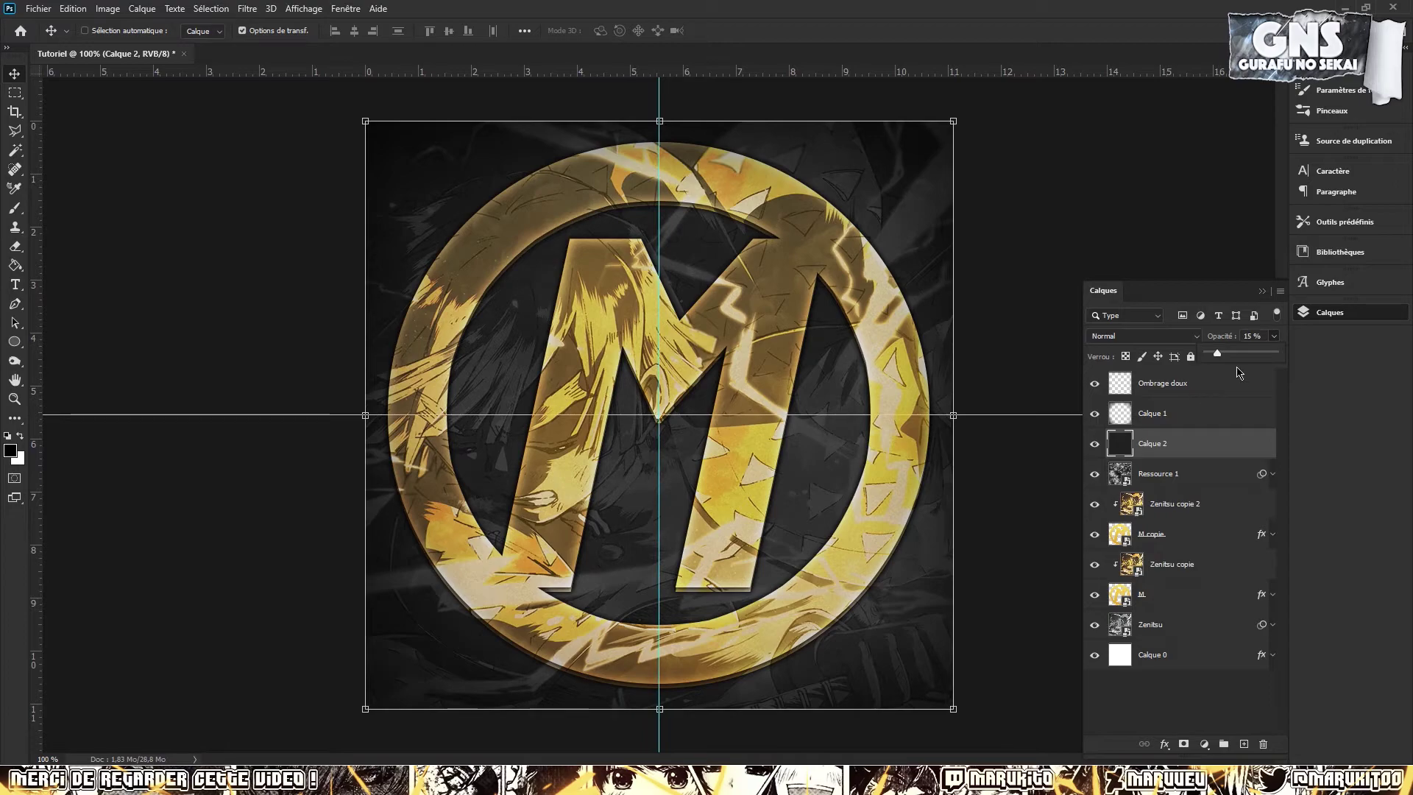
Toggle the Calque 2 layer's visibility to compare the grain effect, and rename the layer Grain
{"action": "left_click", "coordinate": [1093, 448]}
{"action": "left_click", "coordinate": [1093, 448]}
{"action": "left_click", "coordinate": [1093, 447]}
{"action": "left_click", "coordinate": [1092, 448]}
{"action": "left_click", "coordinate": [1093, 446]}
{"action": "left_click", "coordinate": [1094, 445]}
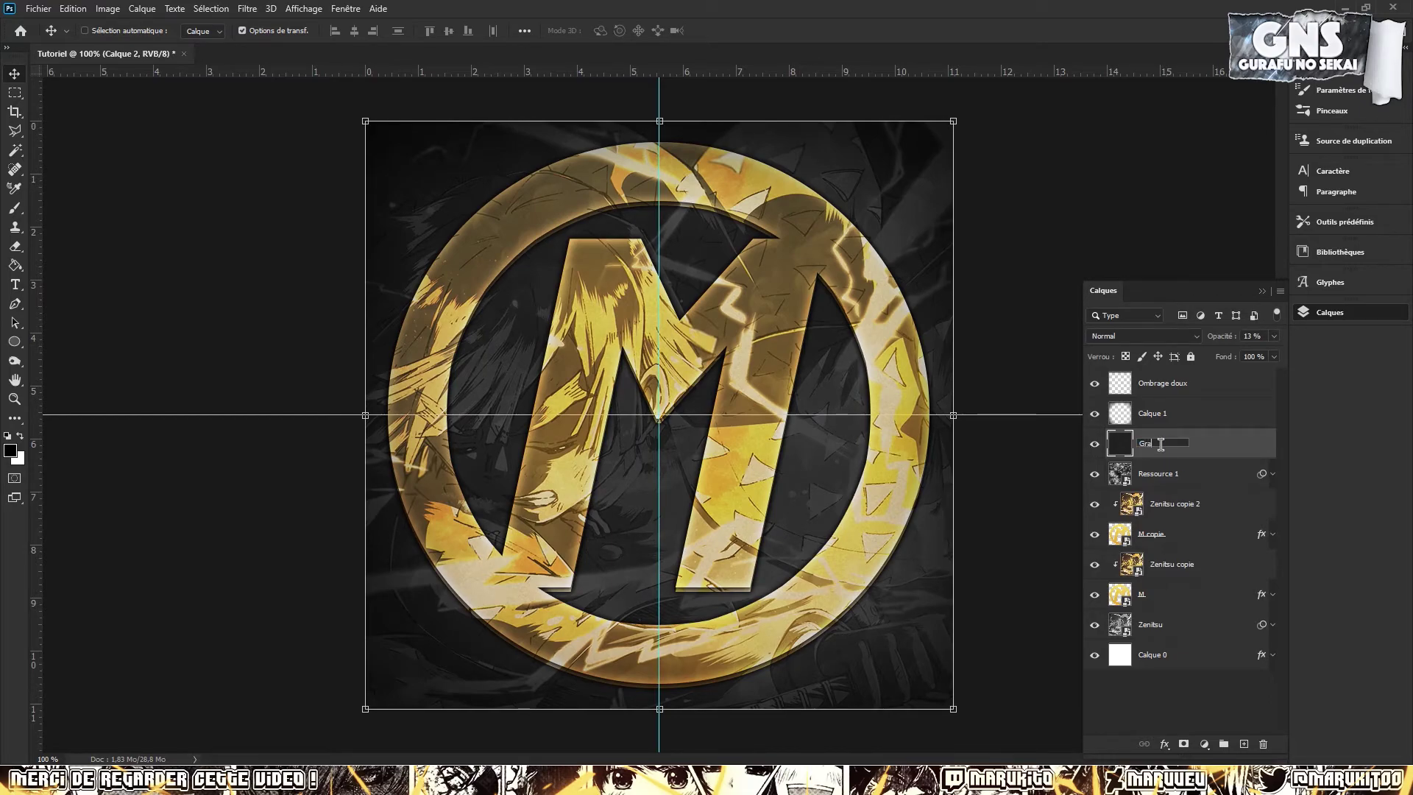
{"action": "type", "text": "in"}
{"action": "key", "text": "Return"}
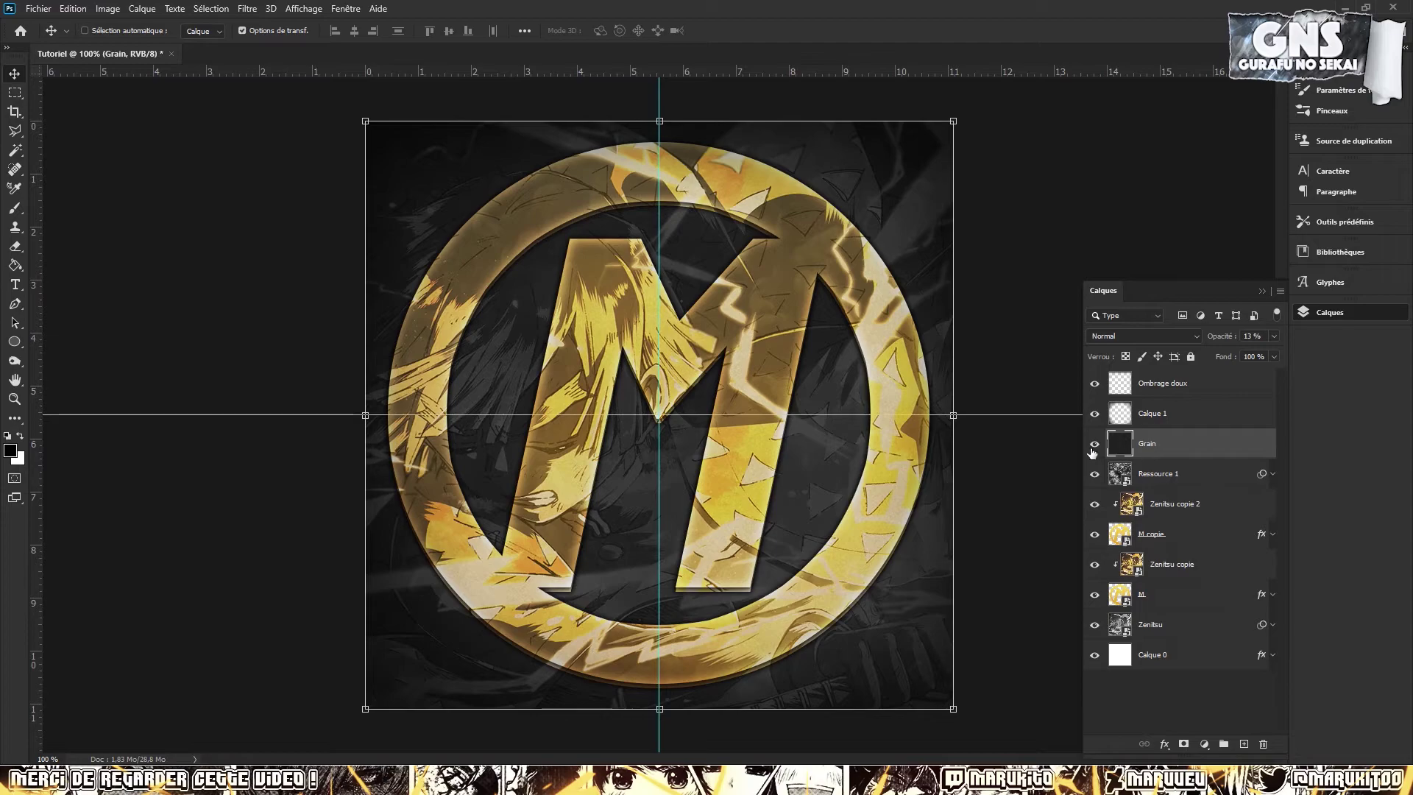
Place the Ressource 3 image above the Grain layer and align it with the canvas's bottom-left corner at 100% scale
{"action": "left_click", "coordinate": [236, 780]}
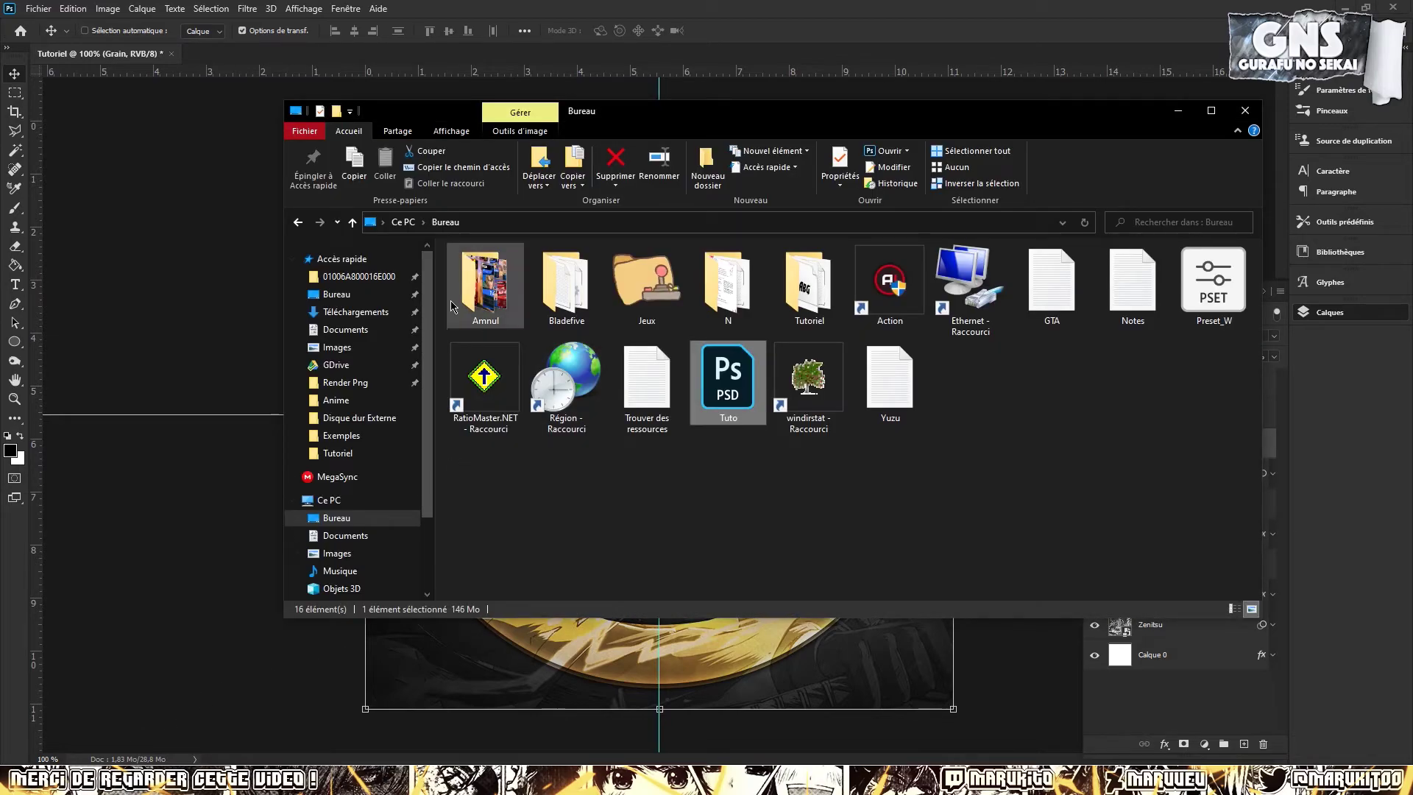
{"action": "left_click", "coordinate": [298, 223]}
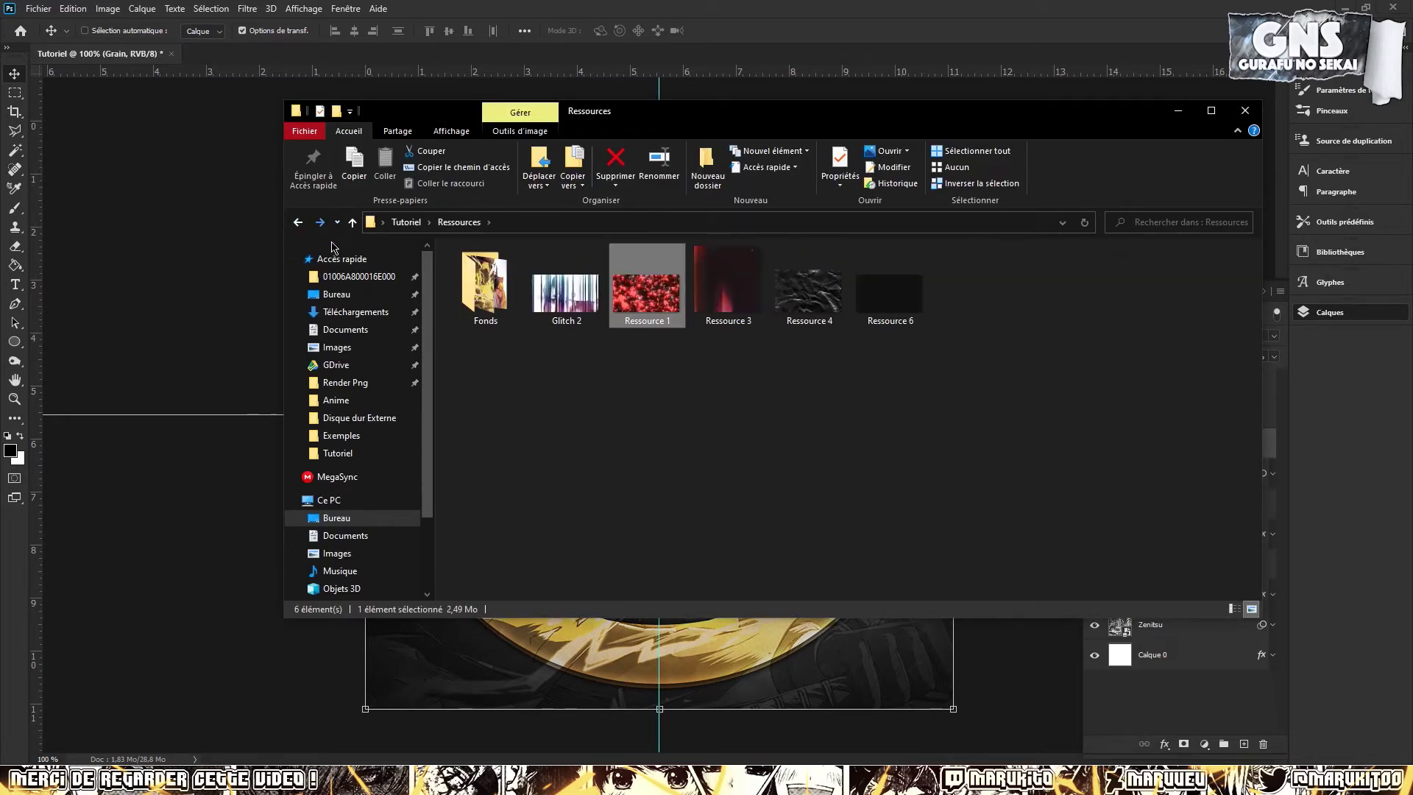
{"action": "left_click_drag", "start_coordinate": [727, 287], "coordinate": [673, 682]}
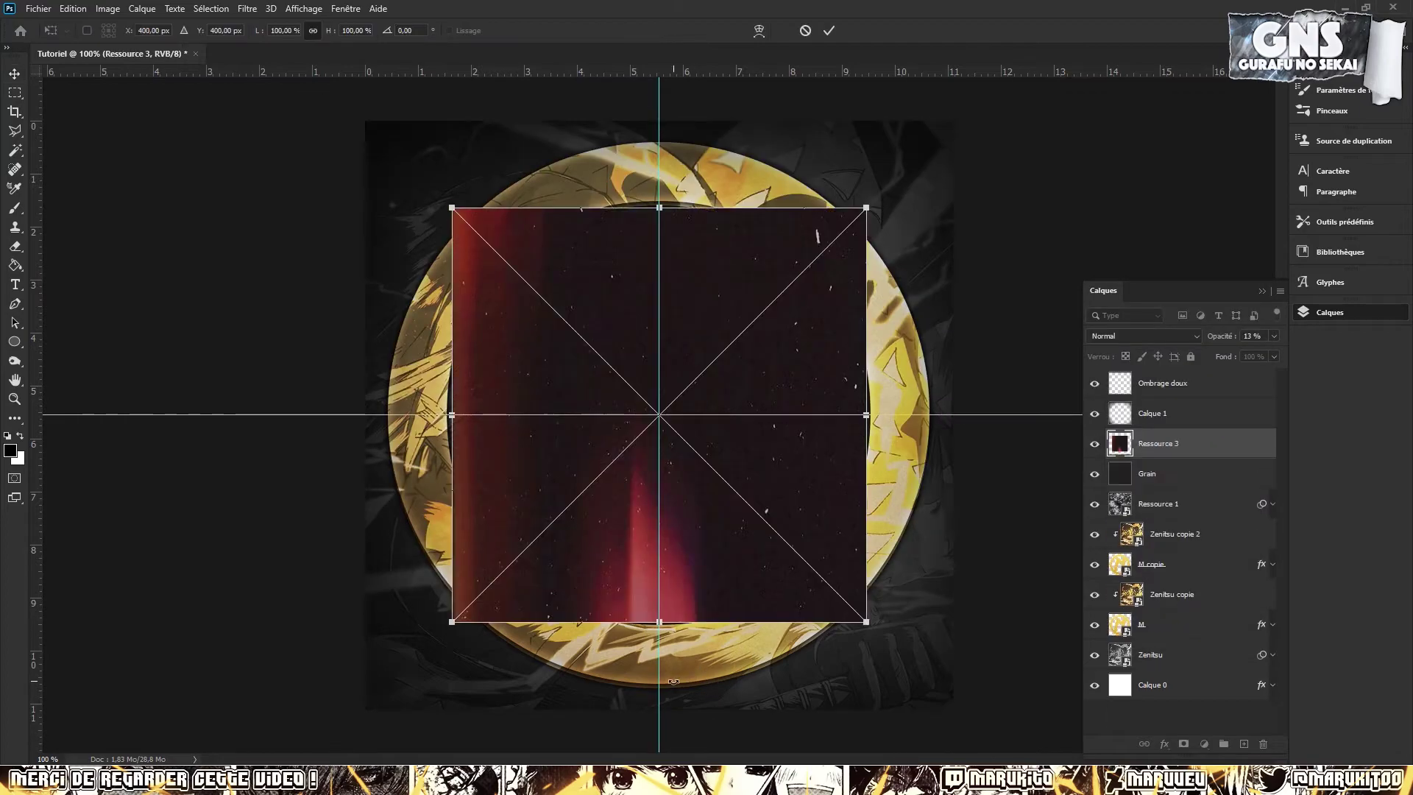
{"action": "left_click_drag", "start_coordinate": [678, 563], "coordinate": [576, 607]}
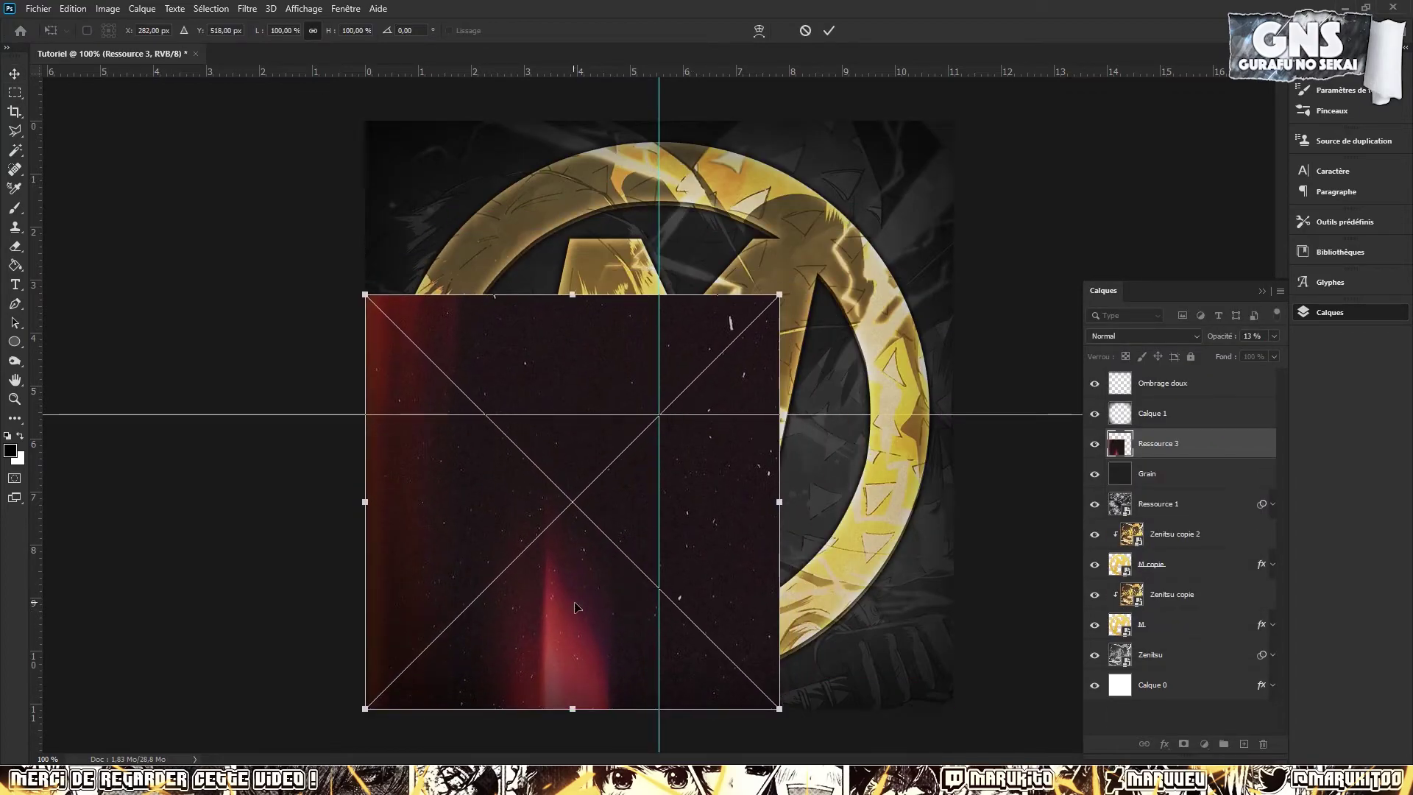
{"action": "key", "text": "Return"}
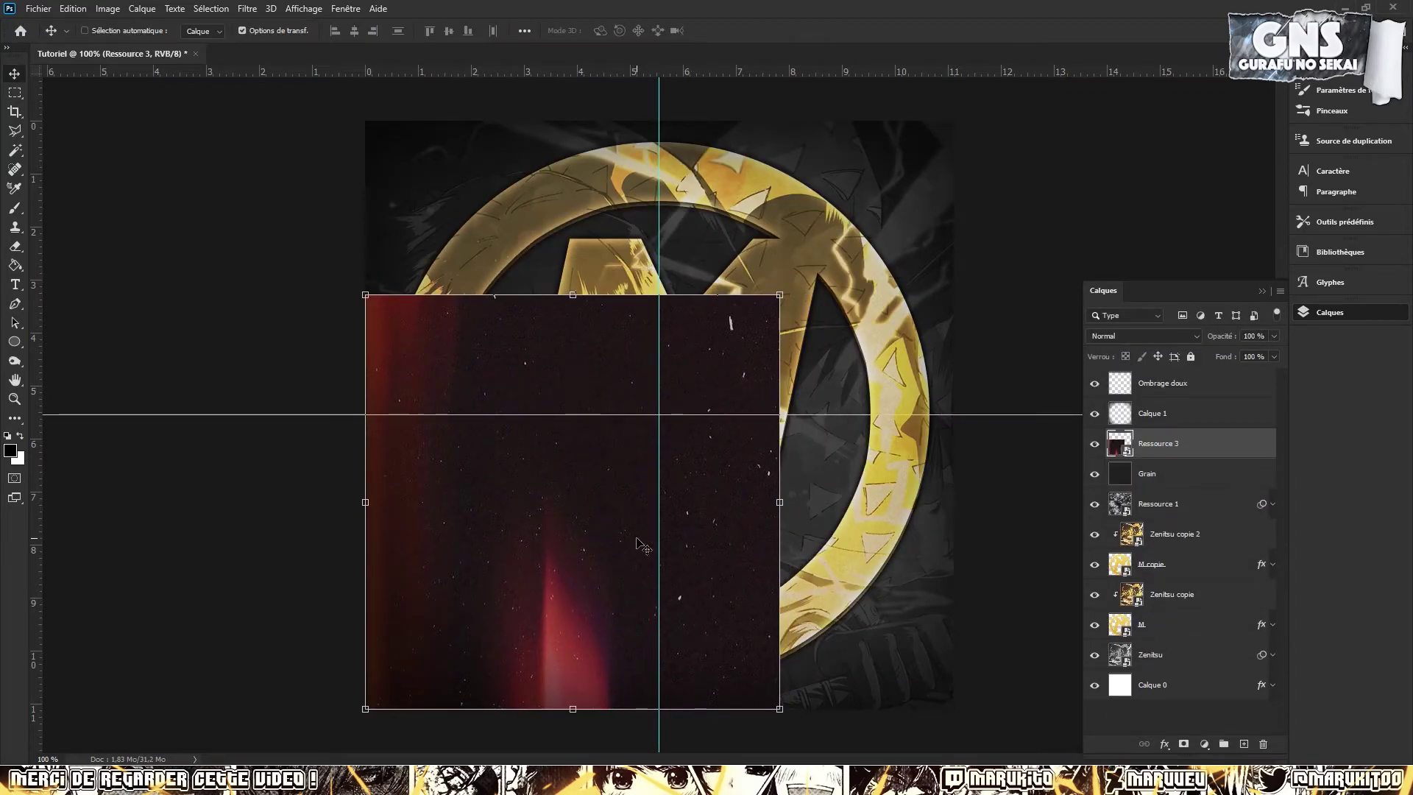
Fully desaturate the Ressource 3 image with a Hue/Saturation (Teinte/Saturation) adjustment
{"action": "key", "text": "ctrl+u"}
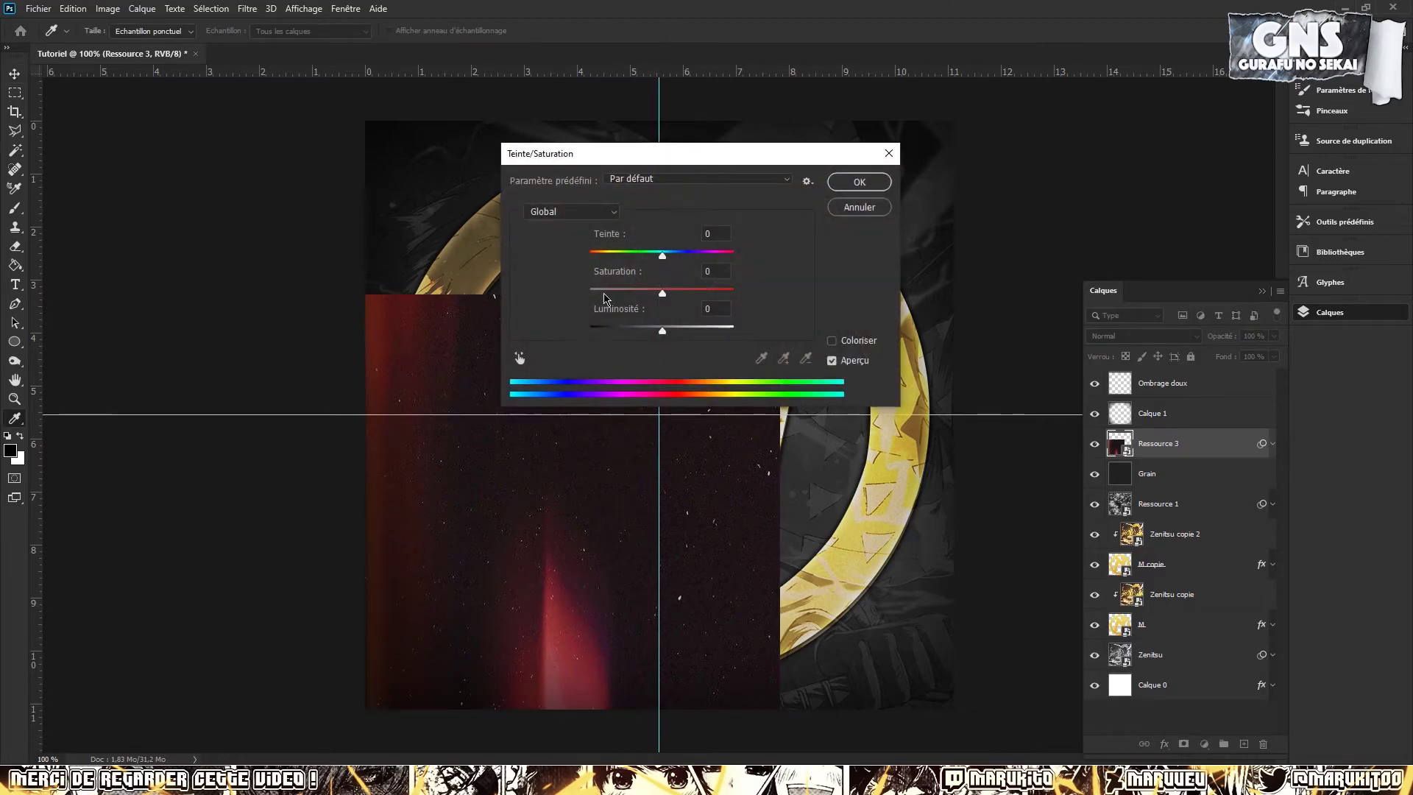
{"action": "left_click_drag", "start_coordinate": [662, 293], "coordinate": [590, 293]}
{"action": "left_click", "coordinate": [866, 183]}
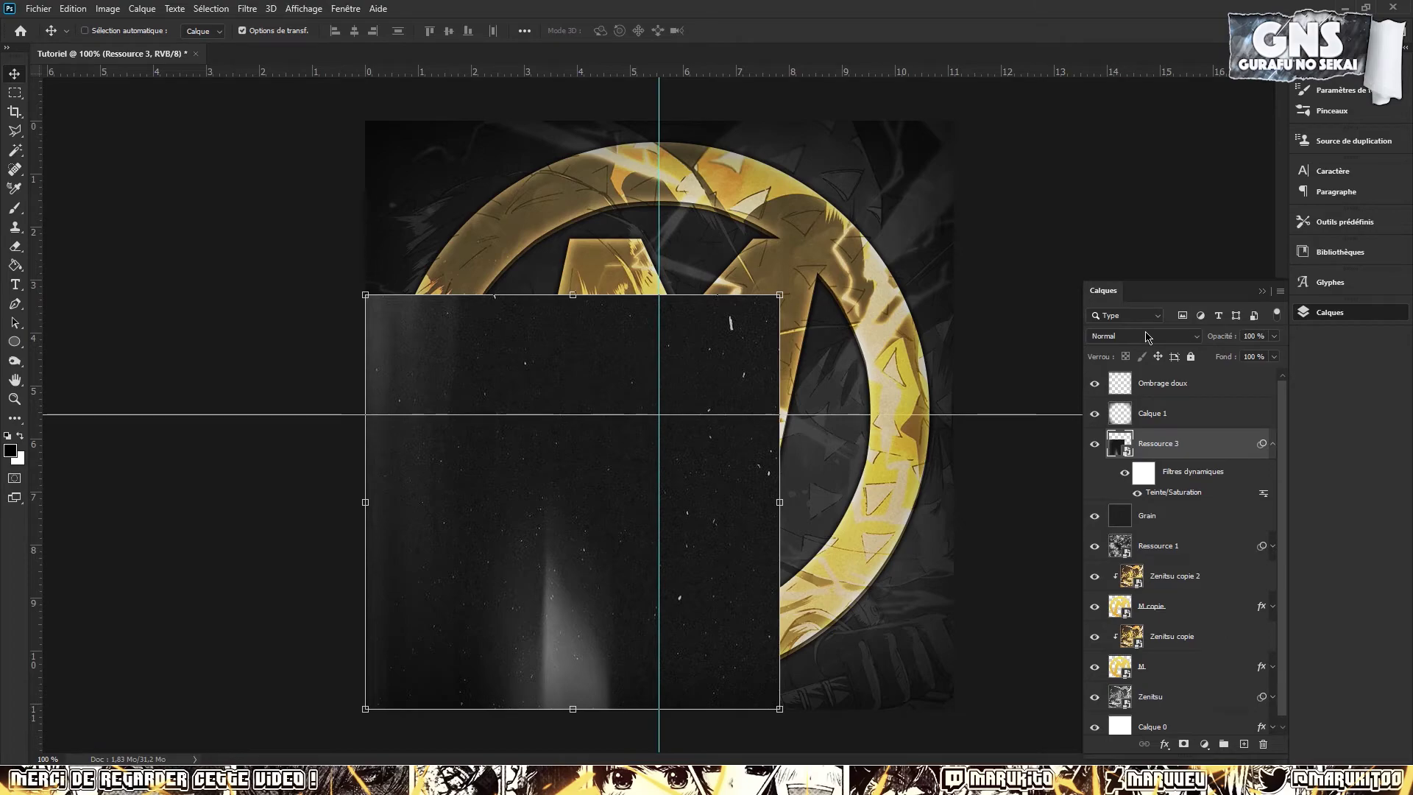
Blend the Ressource 3 layer in Eclaircir mode at 30% opacity, and toggle its visibility to check the effect
{"action": "left_click", "coordinate": [1145, 336]}
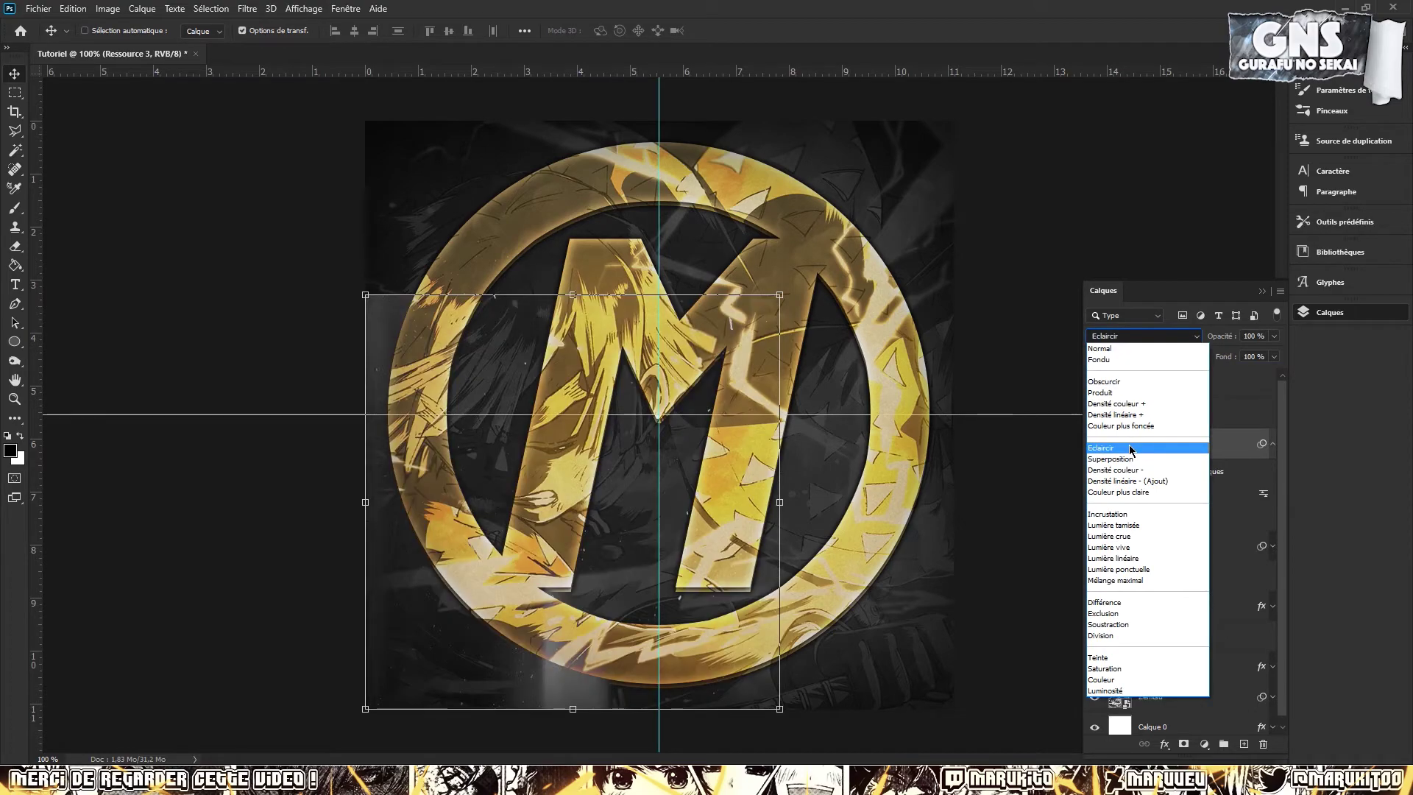
{"action": "left_click", "coordinate": [1131, 448]}
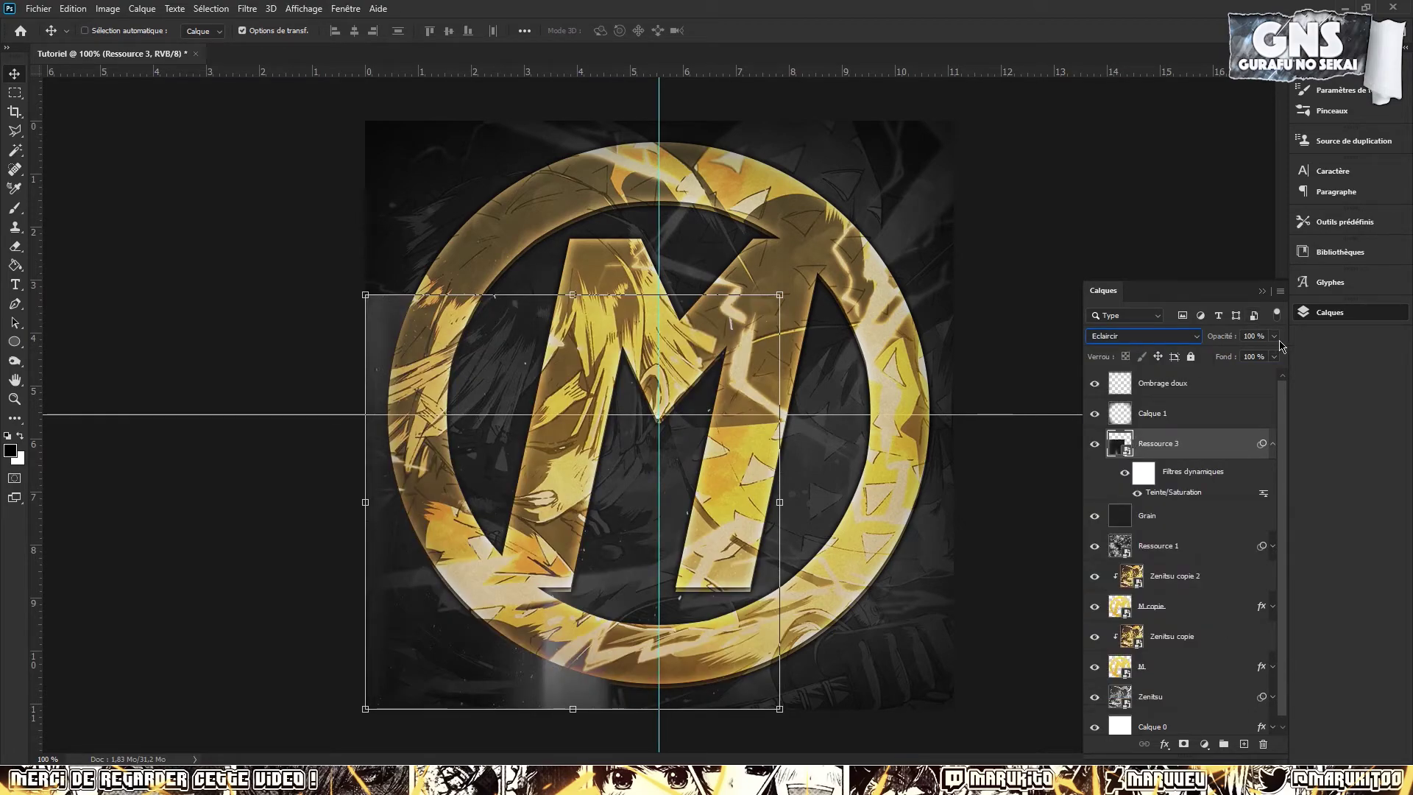
{"action": "left_click_drag", "start_coordinate": [1274, 335], "coordinate": [1230, 356]}
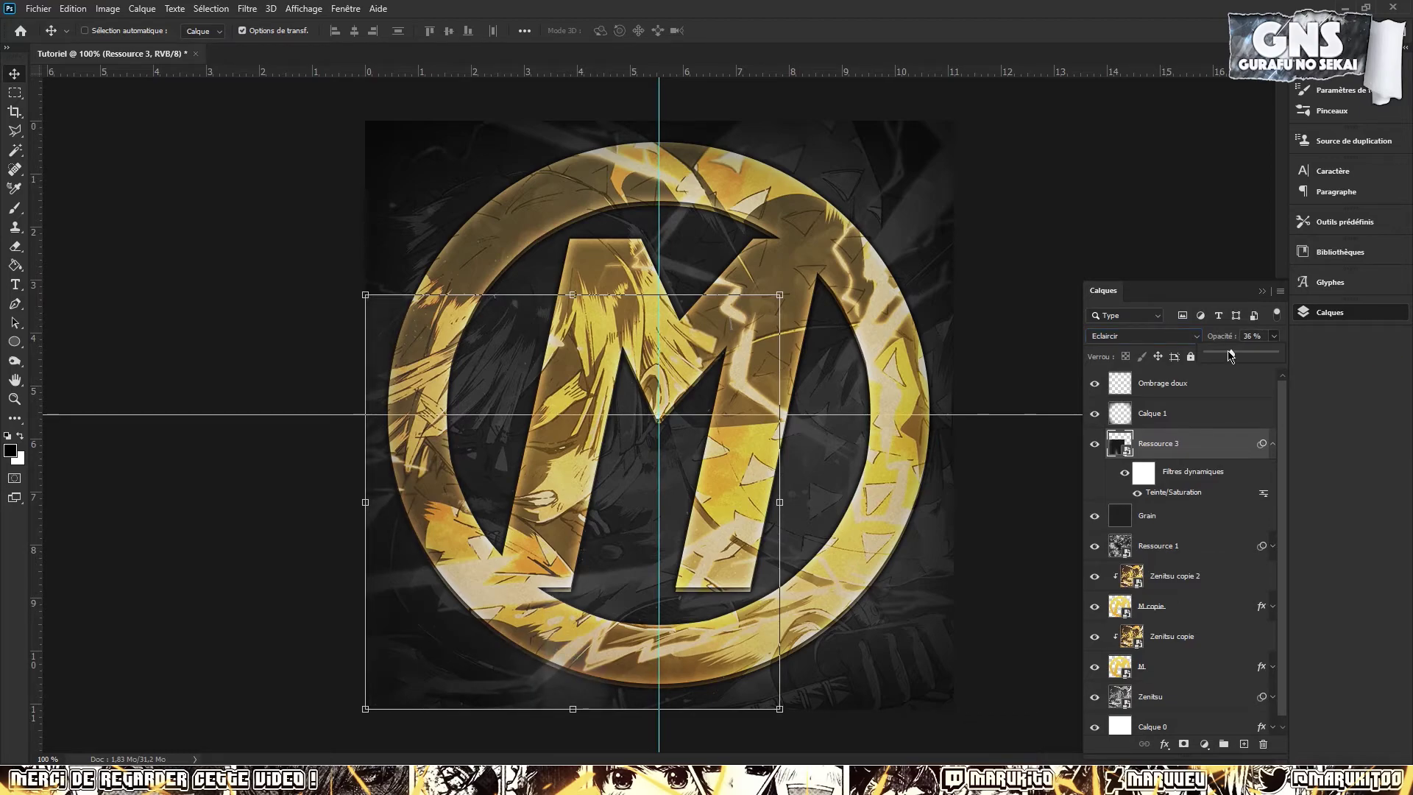
{"action": "left_click", "coordinate": [1094, 444]}
{"action": "left_click", "coordinate": [1094, 445]}
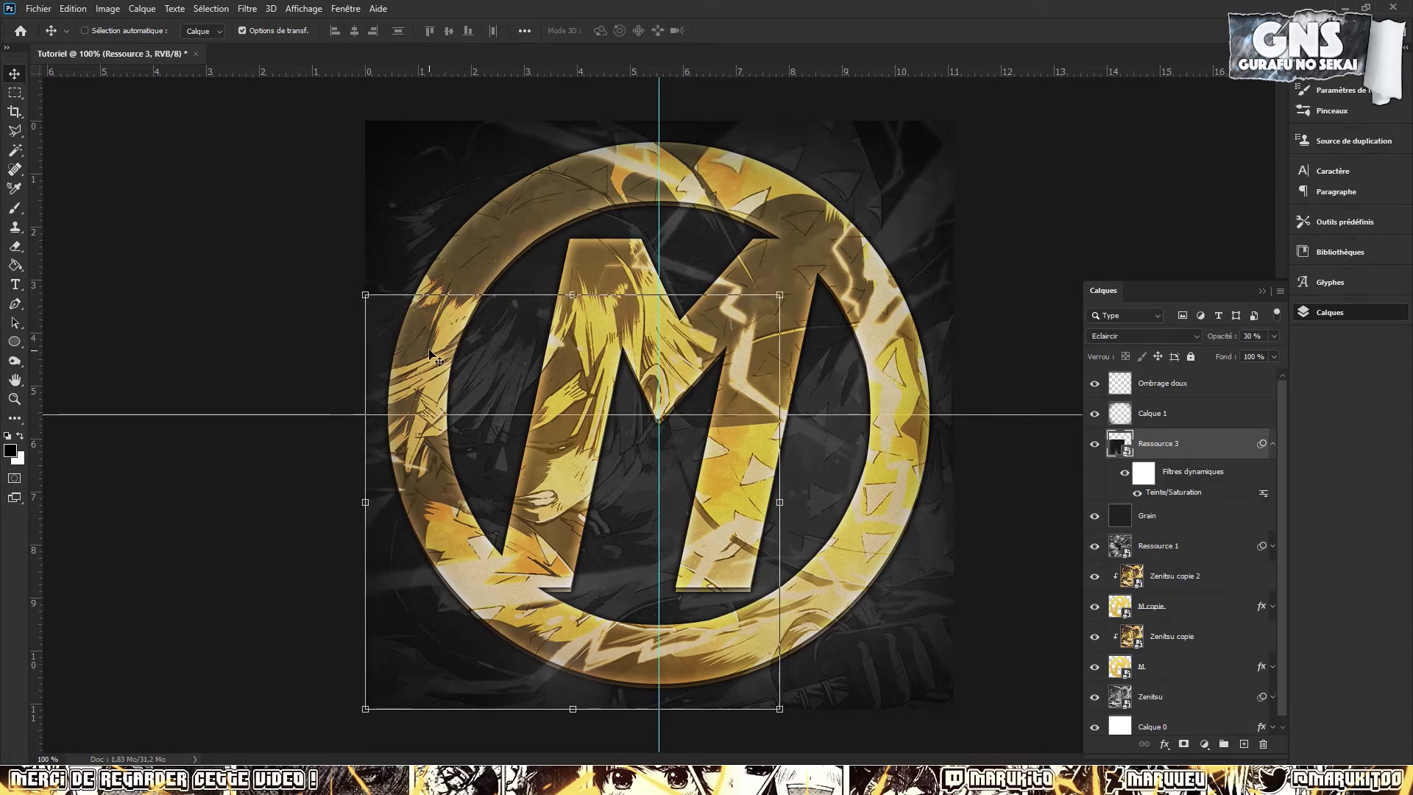
Rasterize the Ressource 3 layer and erase its hard edges with a soft eraser of 379 px and 0% hardness
{"action": "left_click", "coordinate": [15, 246]}
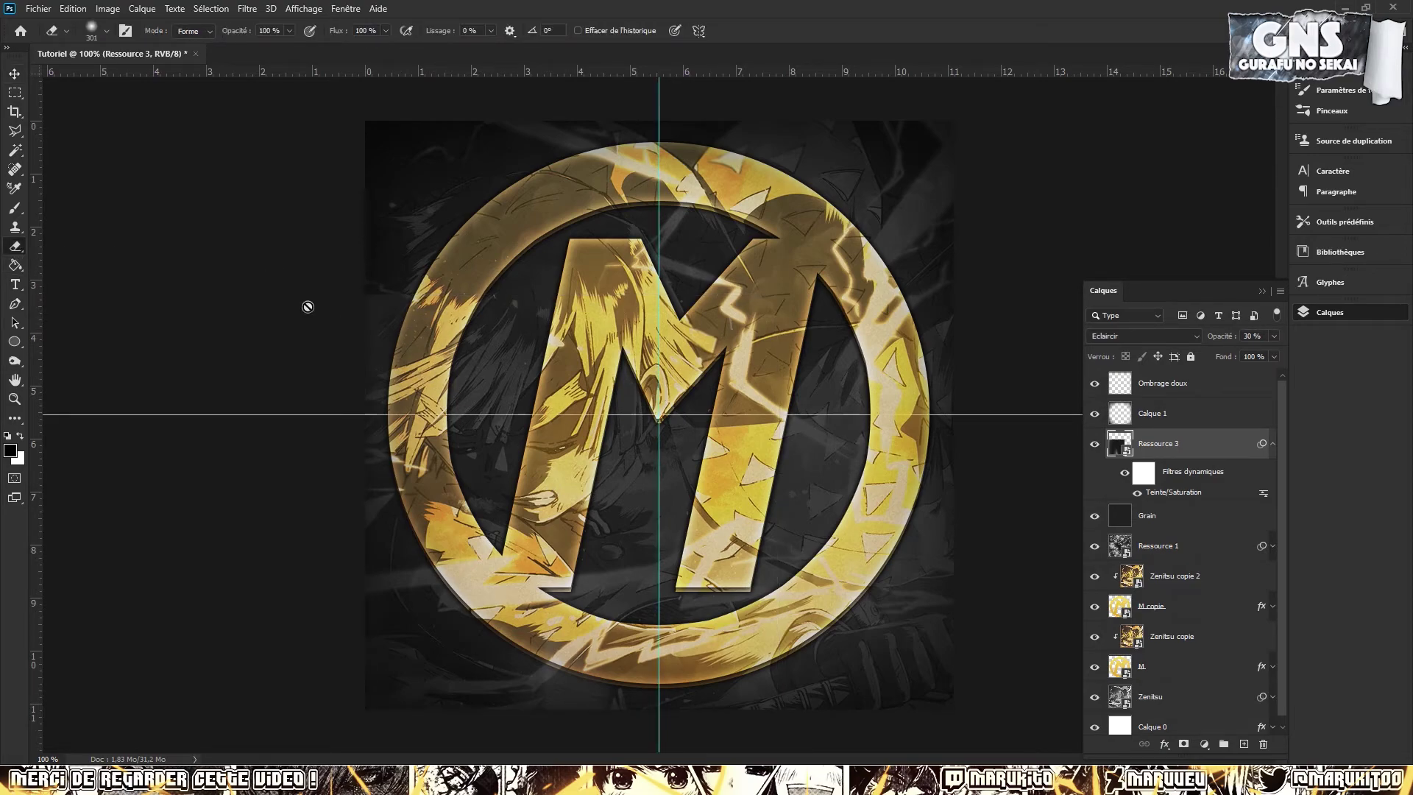
{"action": "right_click", "coordinate": [611, 324]}
{"action": "left_click", "coordinate": [675, 384]}
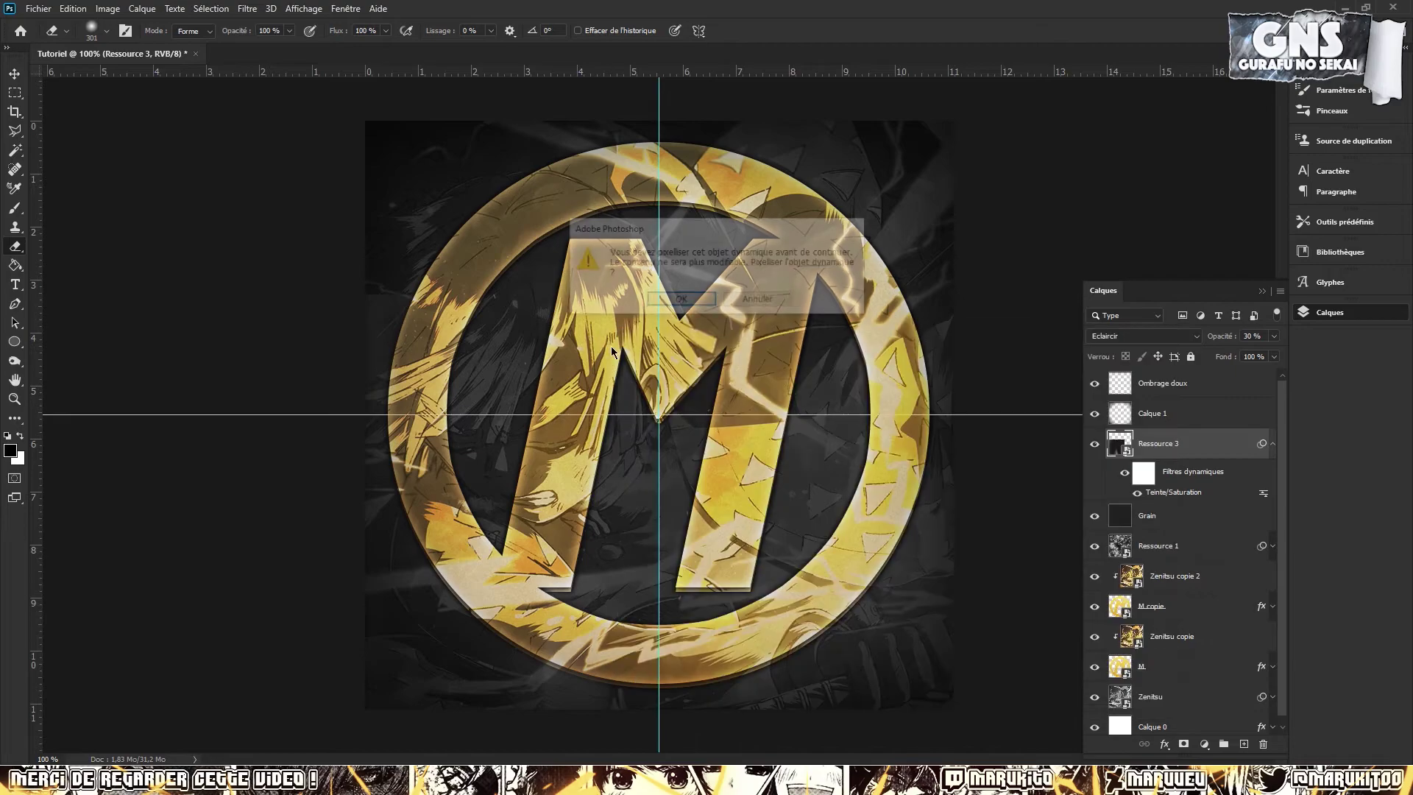
{"action": "left_click", "coordinate": [680, 300]}
{"action": "right_click", "coordinate": [662, 351]}
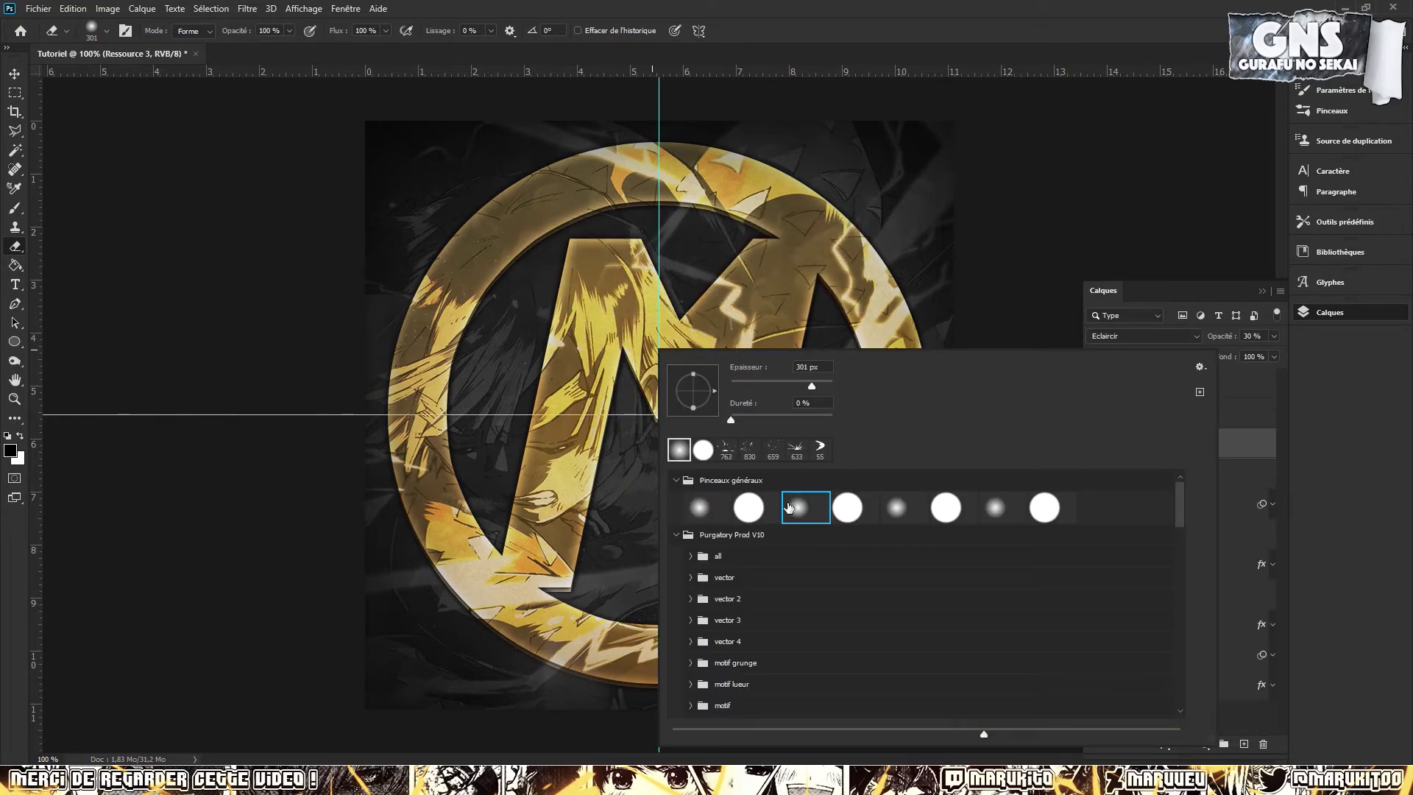
{"action": "left_click_drag", "start_coordinate": [473, 331], "coordinate": [502, 336]}
{"action": "right_click", "coordinate": [560, 280]}
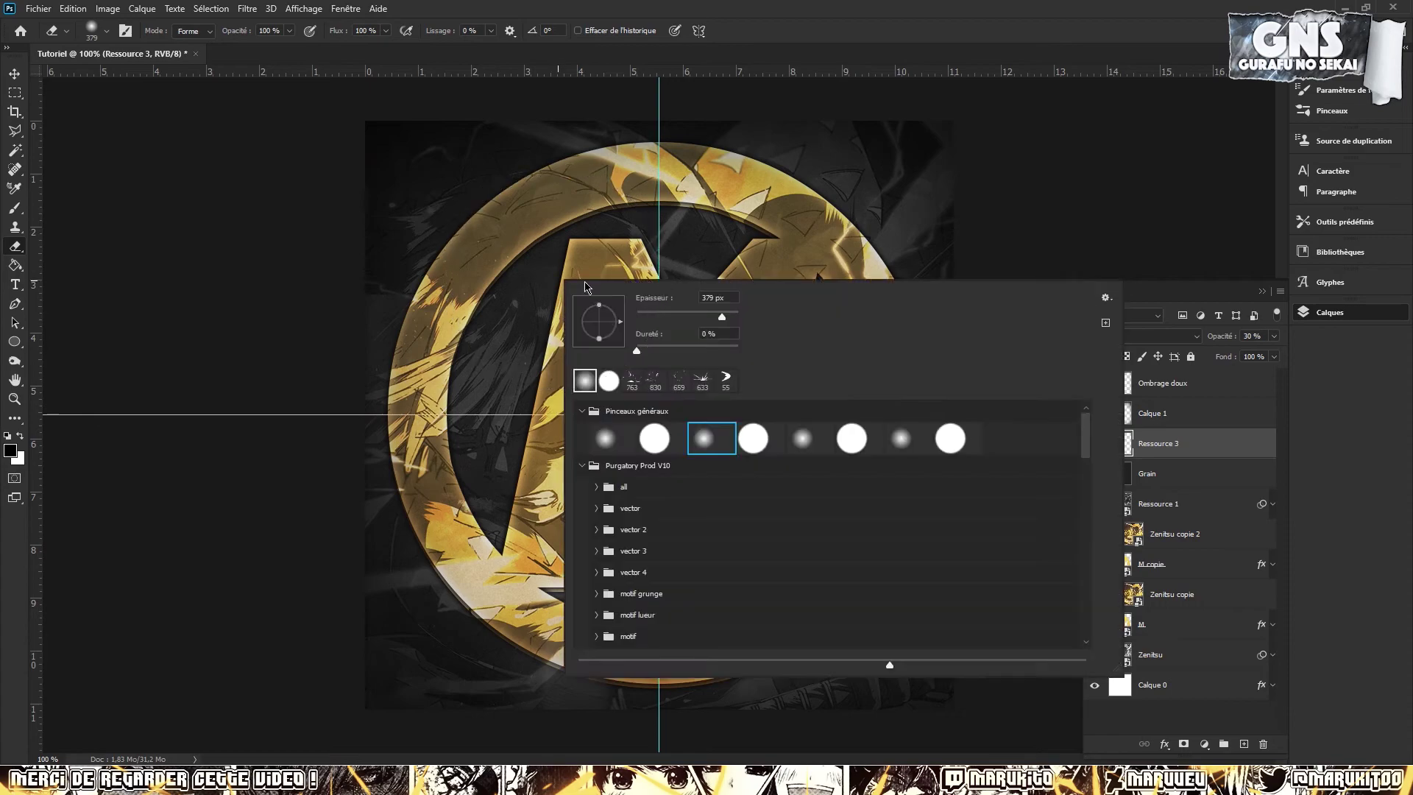
{"action": "left_click", "coordinate": [439, 207]}
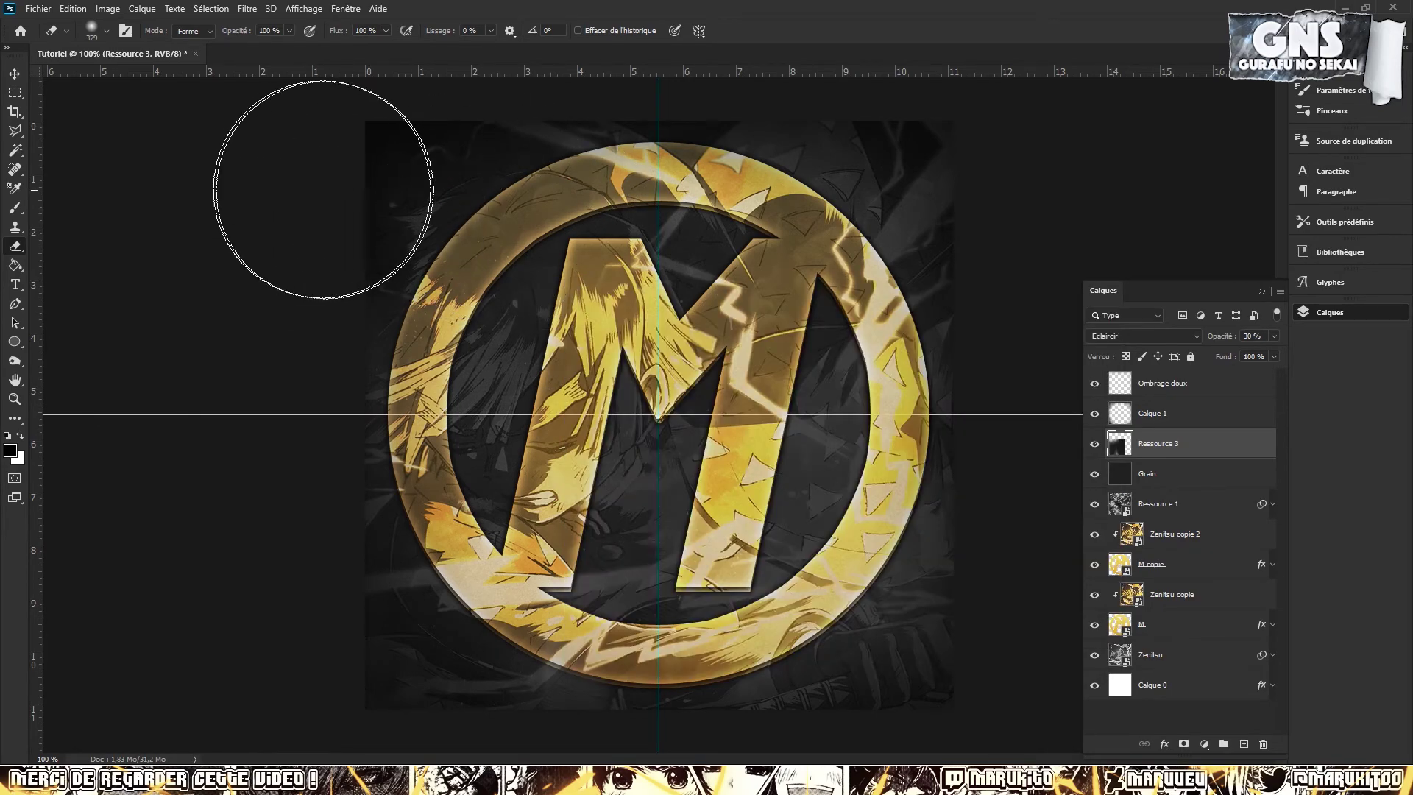
Toggle the Ressource 3 layer's visibility repeatedly to compare the logo with and without the texture
{"action": "left_click", "coordinate": [1094, 445]}
{"action": "left_click", "coordinate": [1094, 444]}
{"action": "left_click", "coordinate": [1094, 445]}
{"action": "left_click", "coordinate": [1094, 444]}
{"action": "left_click", "coordinate": [1094, 444]}
{"action": "left_click", "coordinate": [1094, 444]}
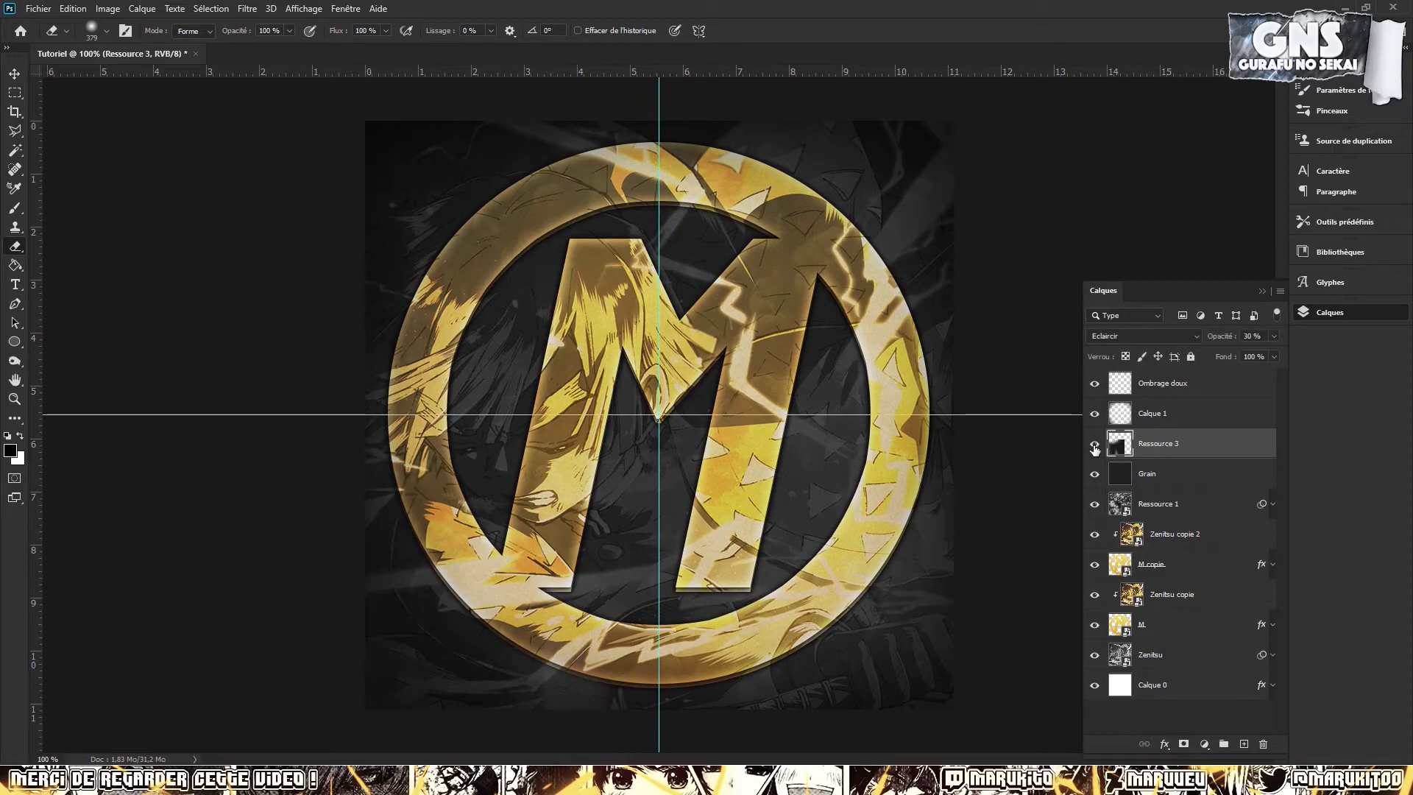
{"action": "left_click", "coordinate": [1094, 444]}
{"action": "left_click", "coordinate": [1094, 444]}
{"action": "left_click", "coordinate": [1094, 445]}
{"action": "left_click", "coordinate": [1094, 444]}
{"action": "left_click", "coordinate": [1094, 445]}
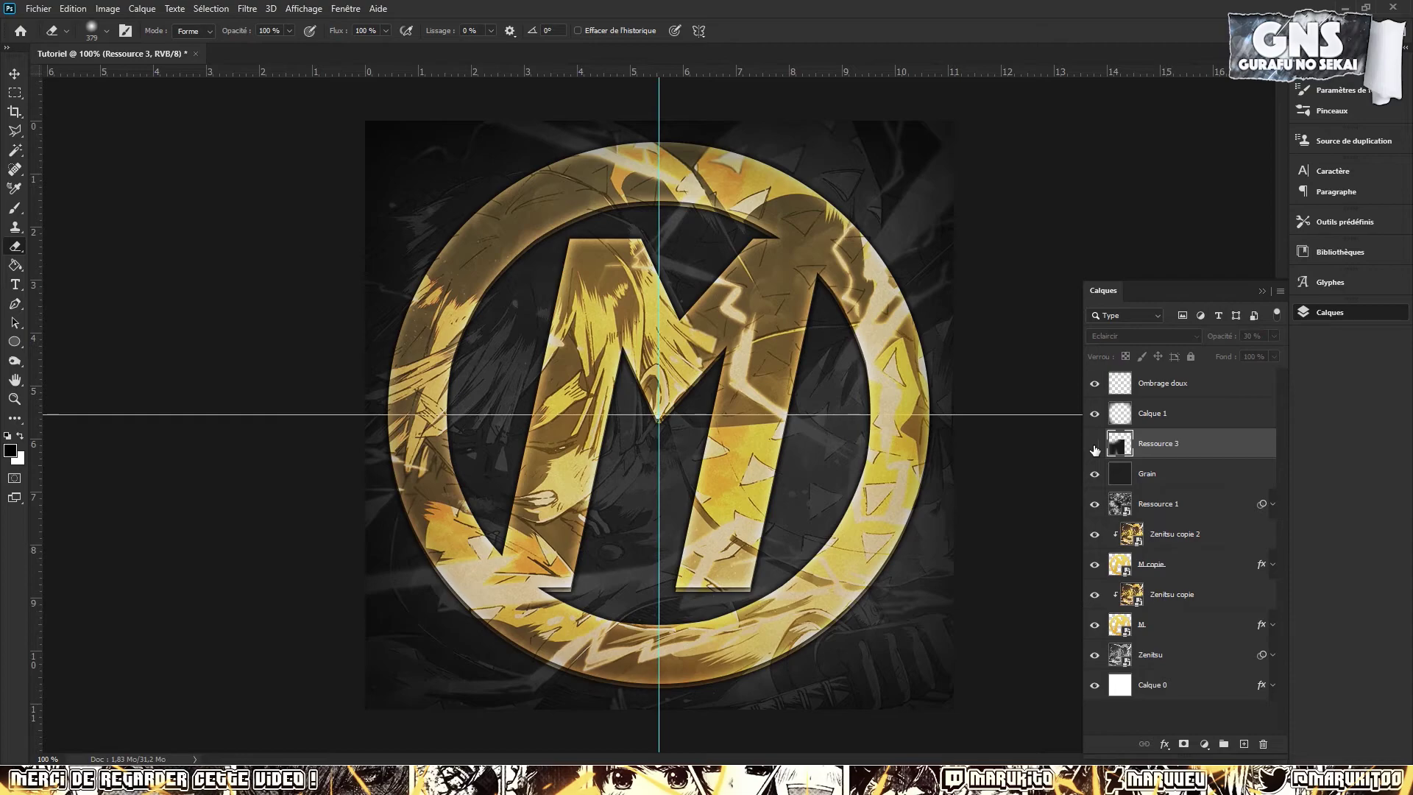
{"action": "left_click", "coordinate": [1094, 445]}
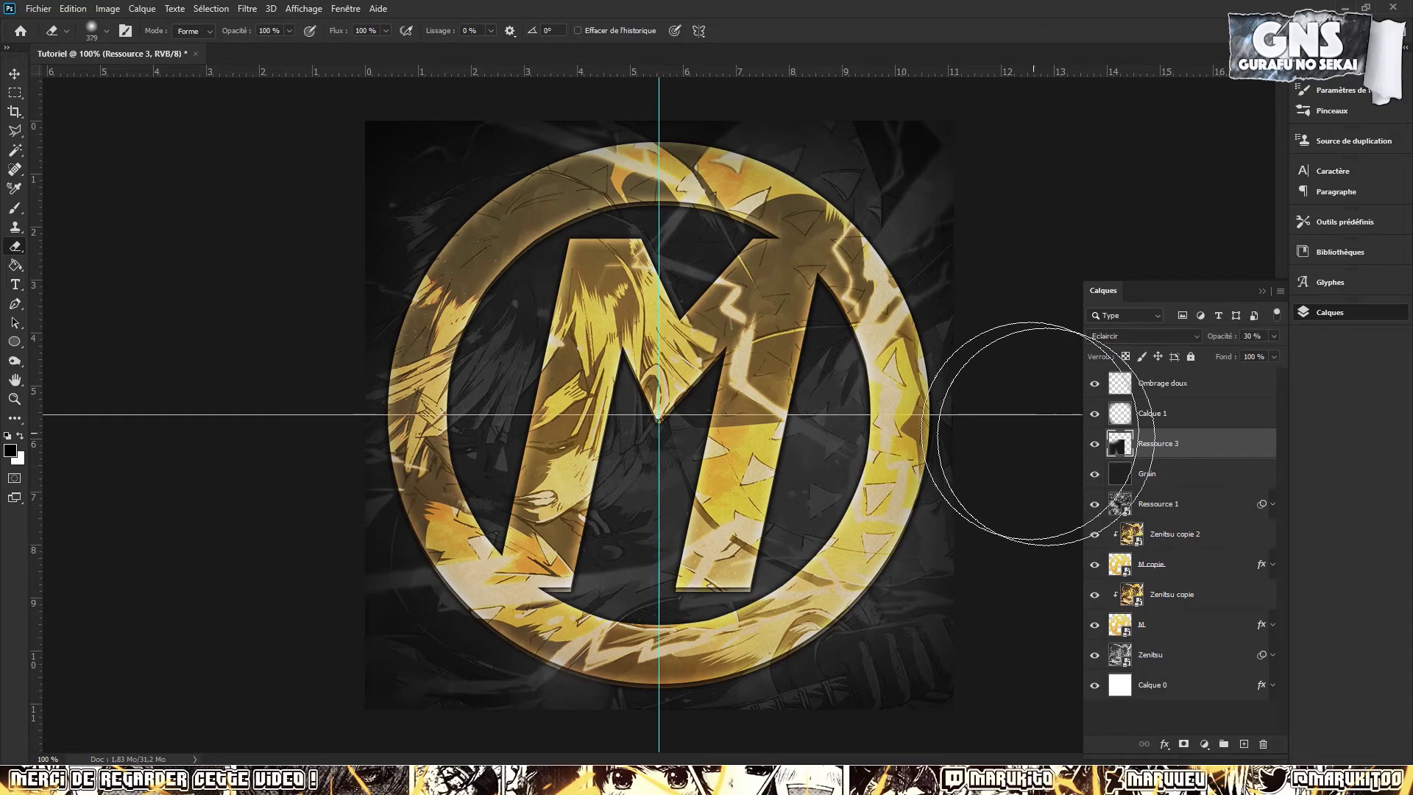
Place the Ressource 4 crumpled texture above Ressource 3 and enlarge it proportionally to cover the whole canvas
{"action": "left_click", "coordinate": [14, 73]}
{"action": "left_click", "coordinate": [111, 780]}
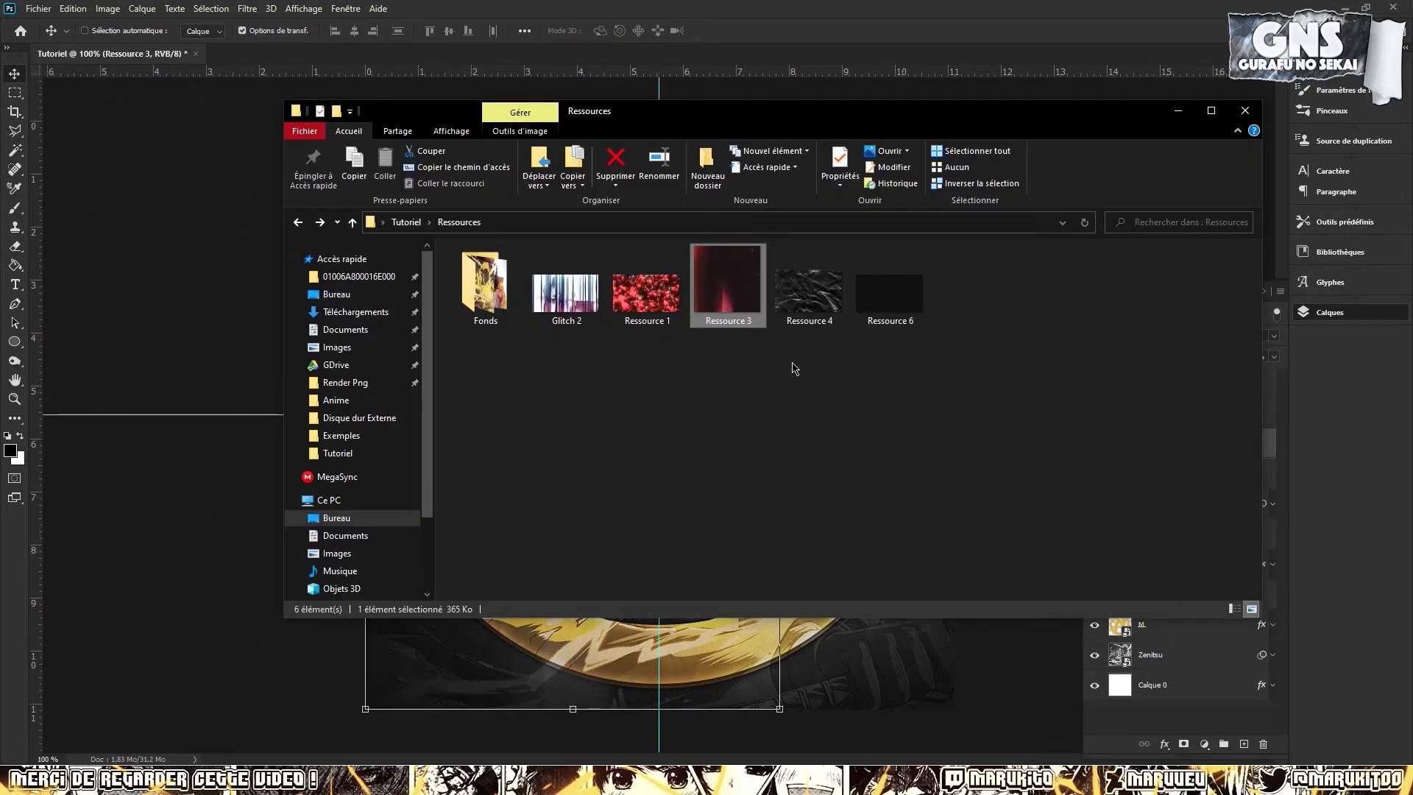
{"action": "left_click_drag", "start_coordinate": [809, 294], "coordinate": [655, 314]}
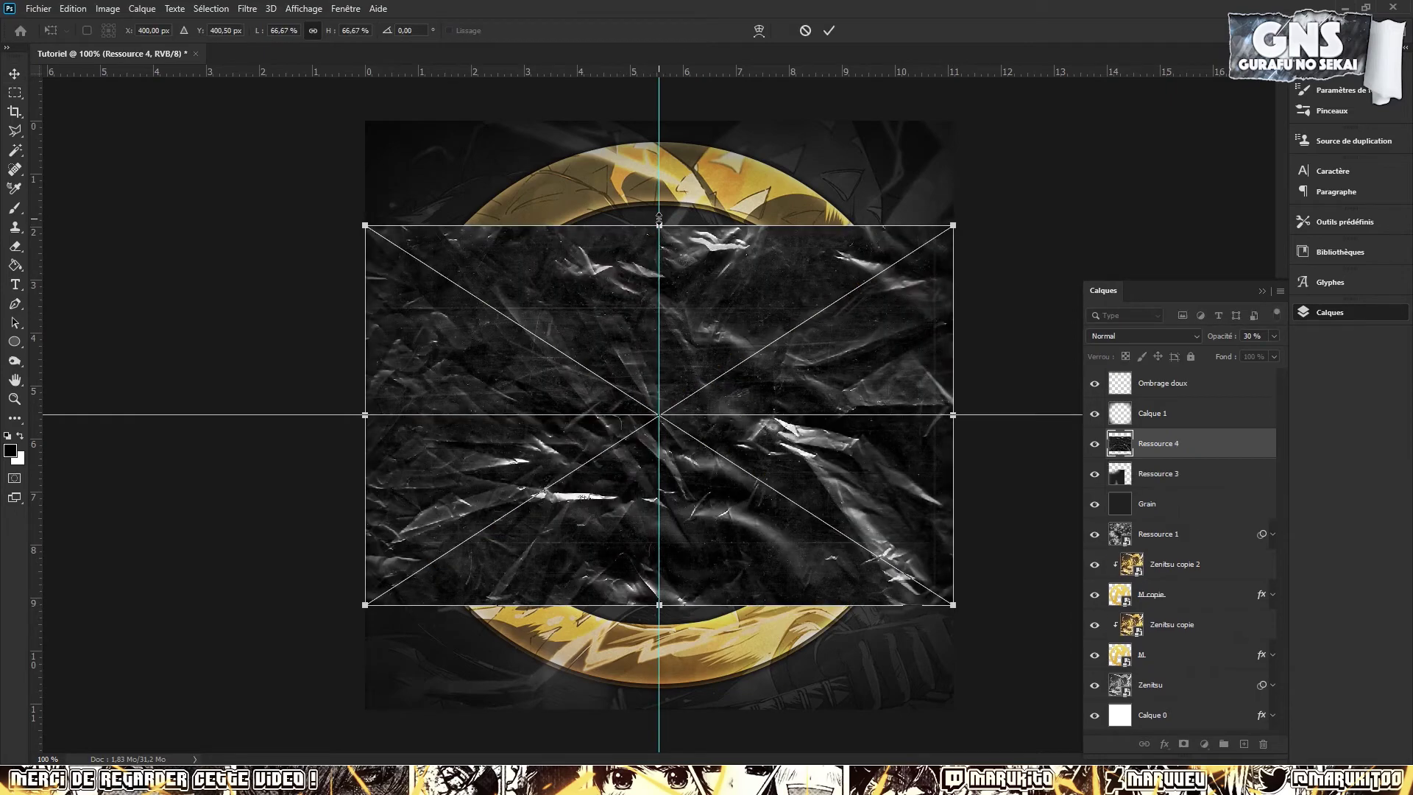
{"action": "left_click_drag", "start_coordinate": [659, 219], "coordinate": [658, 112]}
{"action": "left_click_drag", "start_coordinate": [658, 605], "coordinate": [669, 715]}
{"action": "key", "text": "Return"}
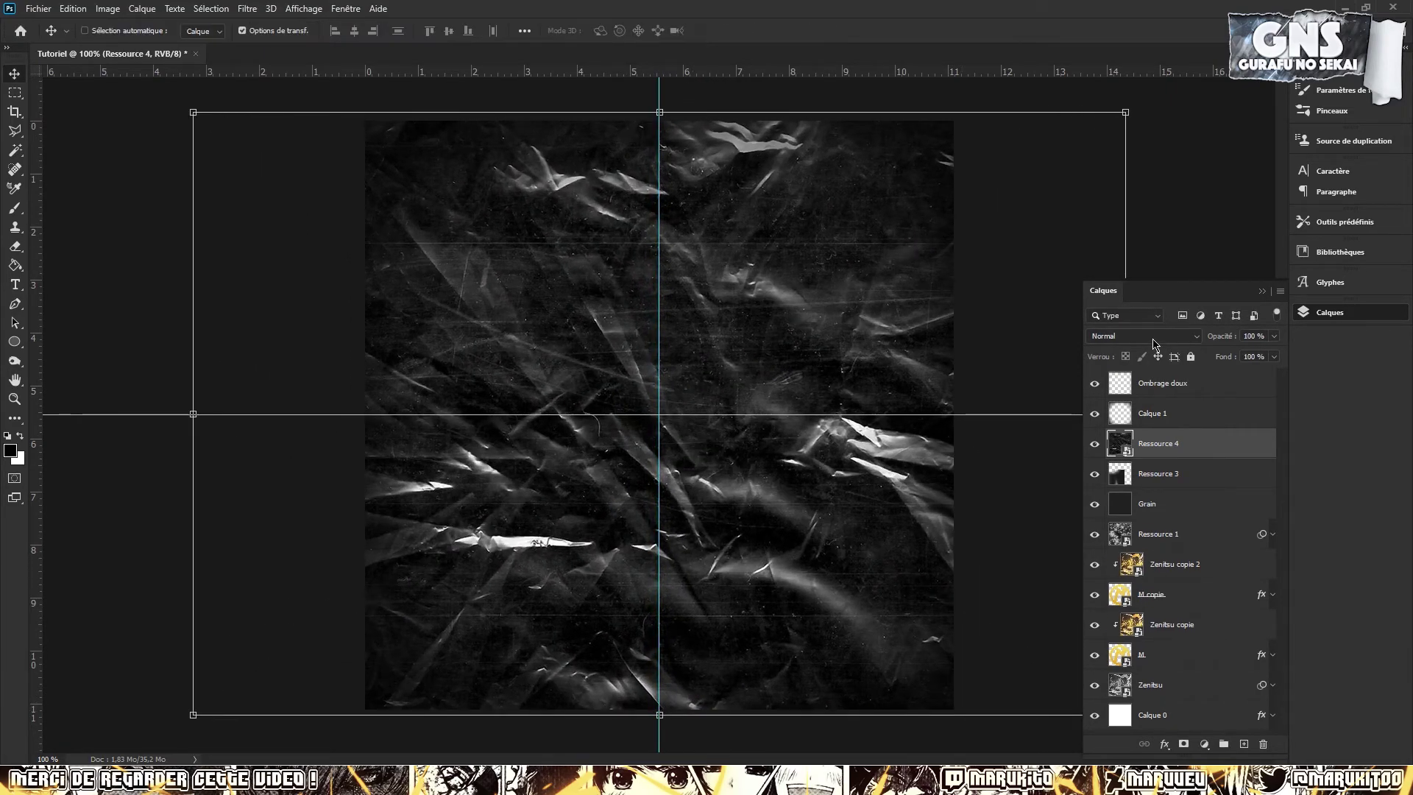
Blend the Ressource 4 layer in Eclaircir mode at 9% opacity, and toggle its visibility to compare the effect
{"action": "left_click", "coordinate": [1153, 337]}
{"action": "left_click", "coordinate": [1115, 450]}
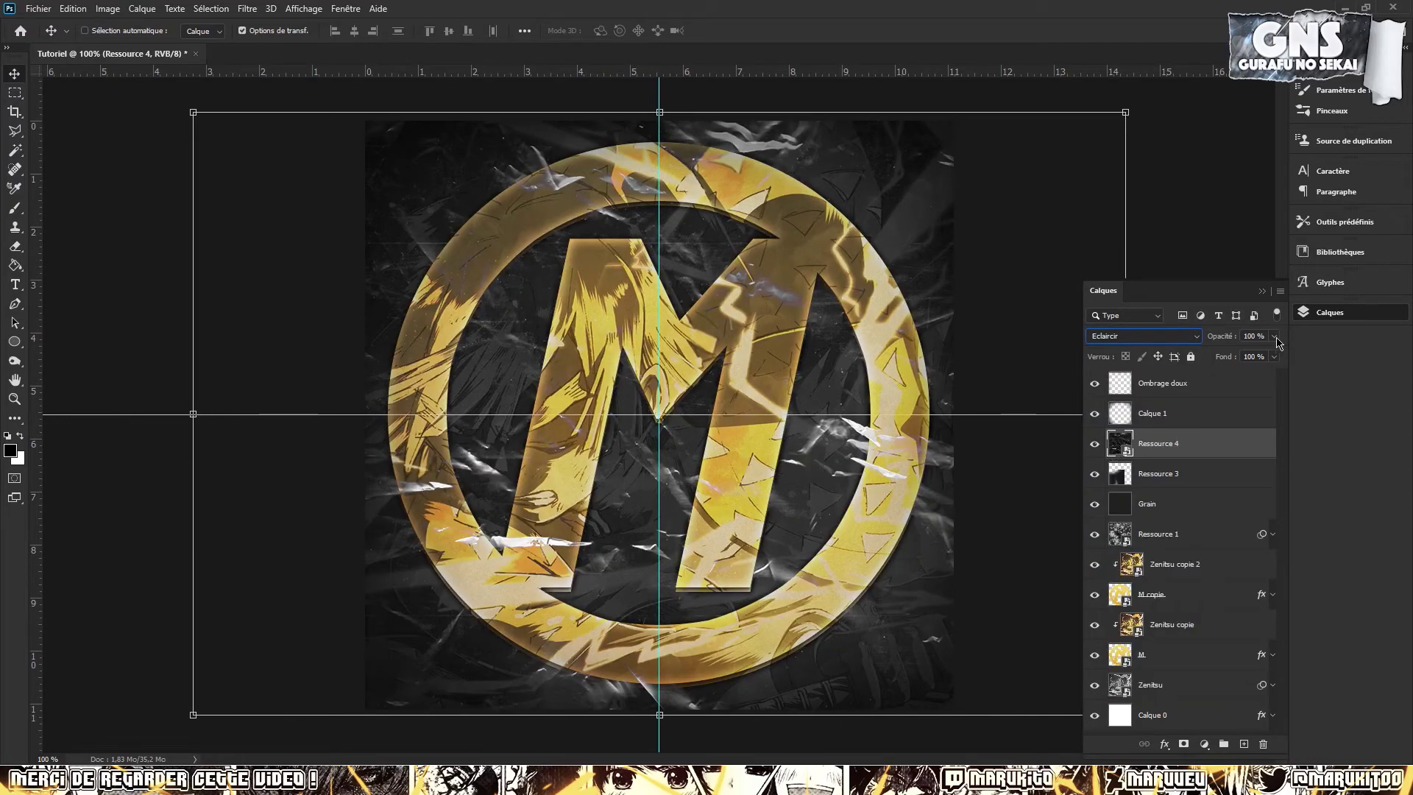
{"action": "left_click", "coordinate": [1273, 336]}
{"action": "left_click_drag", "start_coordinate": [1242, 358], "coordinate": [1213, 358]}
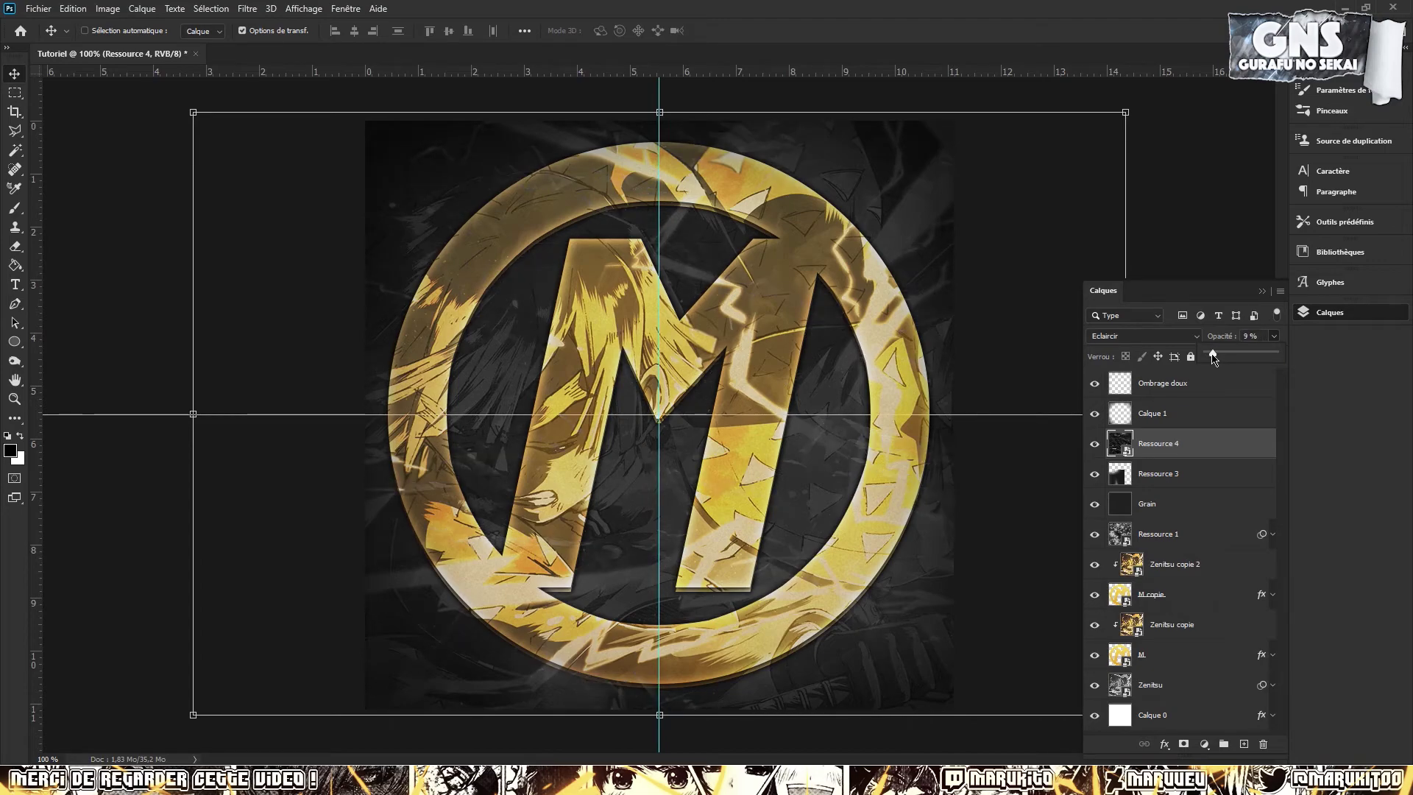
{"action": "left_click", "coordinate": [1095, 442]}
{"action": "left_click", "coordinate": [1094, 442]}
{"action": "left_click", "coordinate": [1094, 441]}
{"action": "left_click", "coordinate": [1096, 441]}
{"action": "left_click", "coordinate": [1095, 443]}
{"action": "left_click", "coordinate": [1095, 443]}
{"action": "left_click", "coordinate": [1095, 443]}
Place the Ressource 6 line texture above Ressource 4 and scale it proportionally to match the canvas height
{"action": "left_click", "coordinate": [59, 780]}
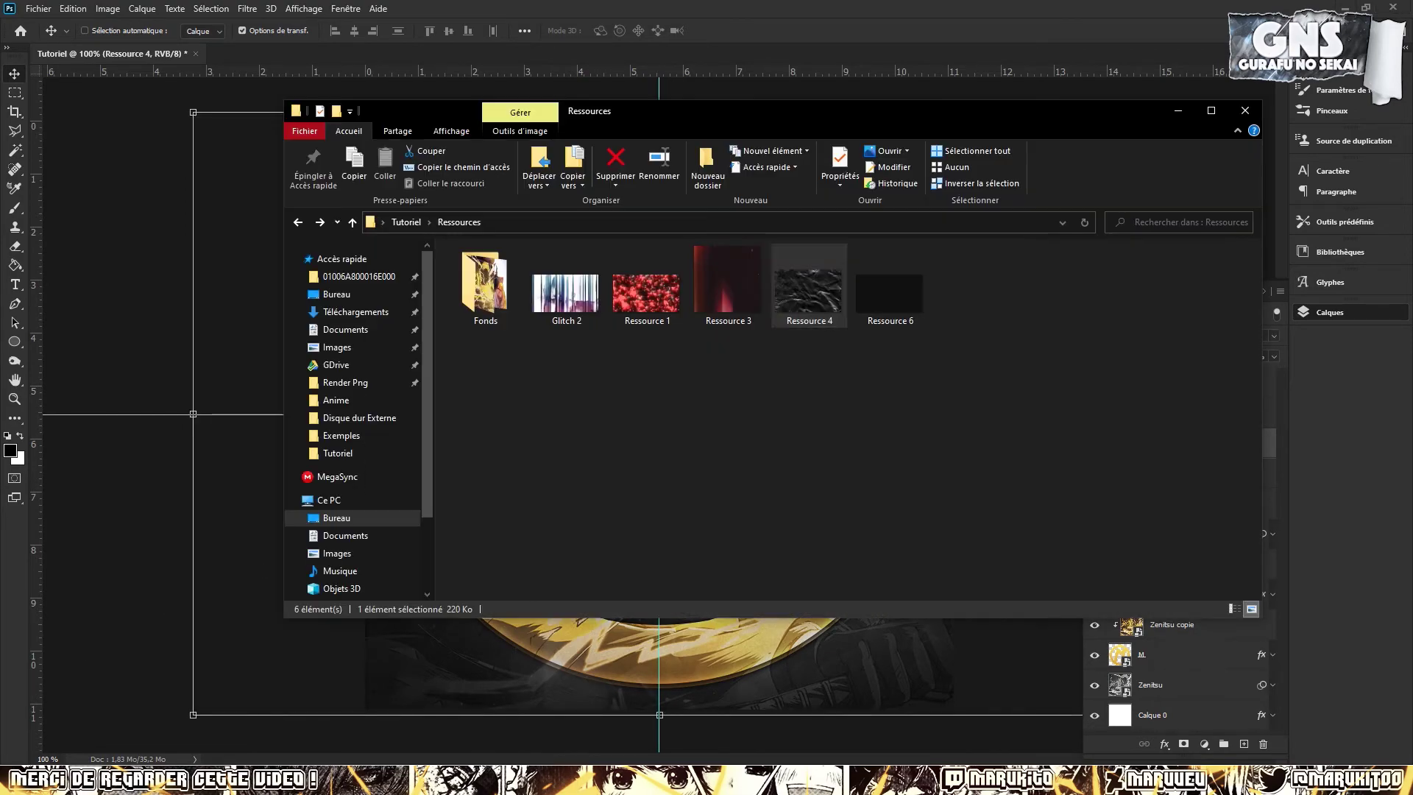
{"action": "left_click_drag", "start_coordinate": [899, 289], "coordinate": [760, 687]}
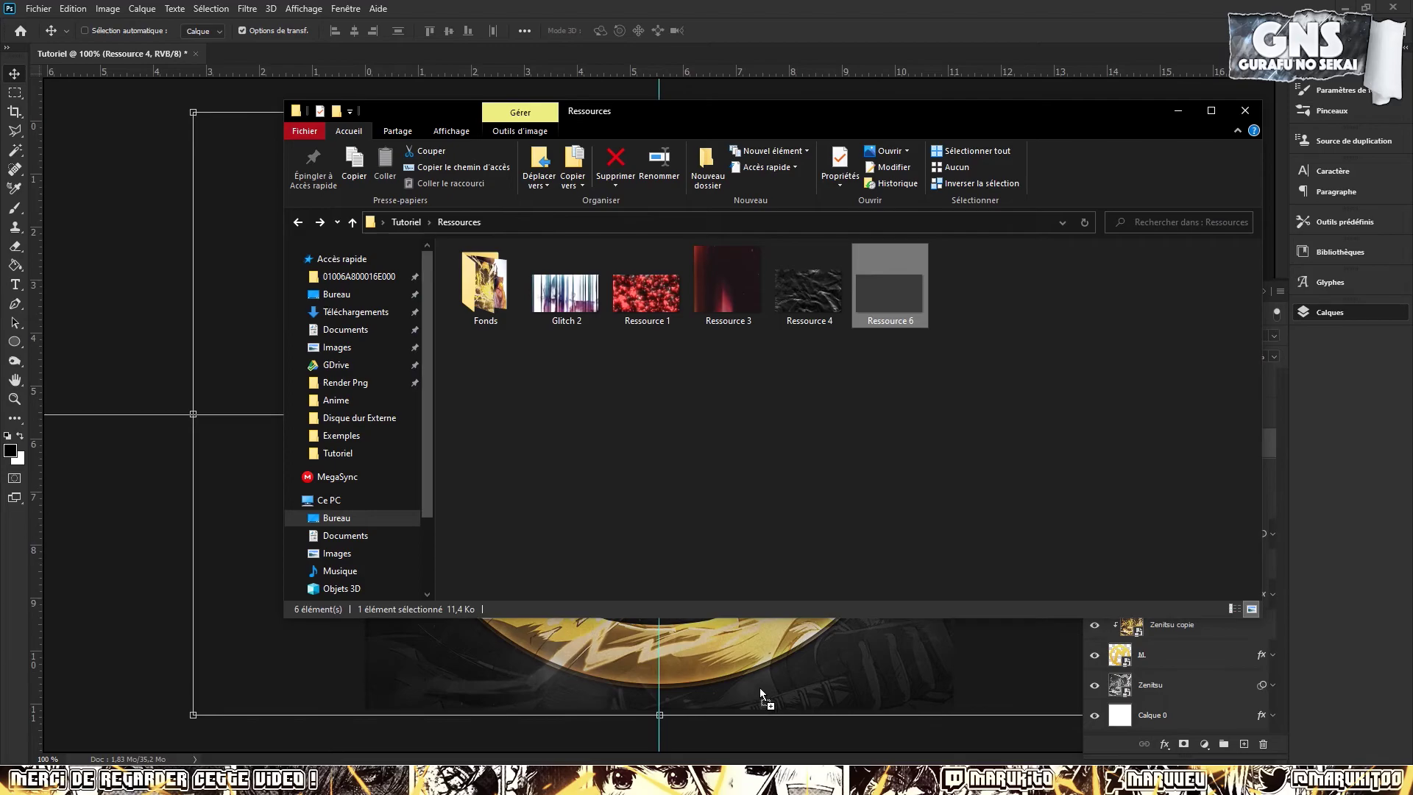
{"action": "left_click_drag", "start_coordinate": [666, 318], "coordinate": [662, 117]}
{"action": "left_click_drag", "start_coordinate": [661, 503], "coordinate": [707, 713]}
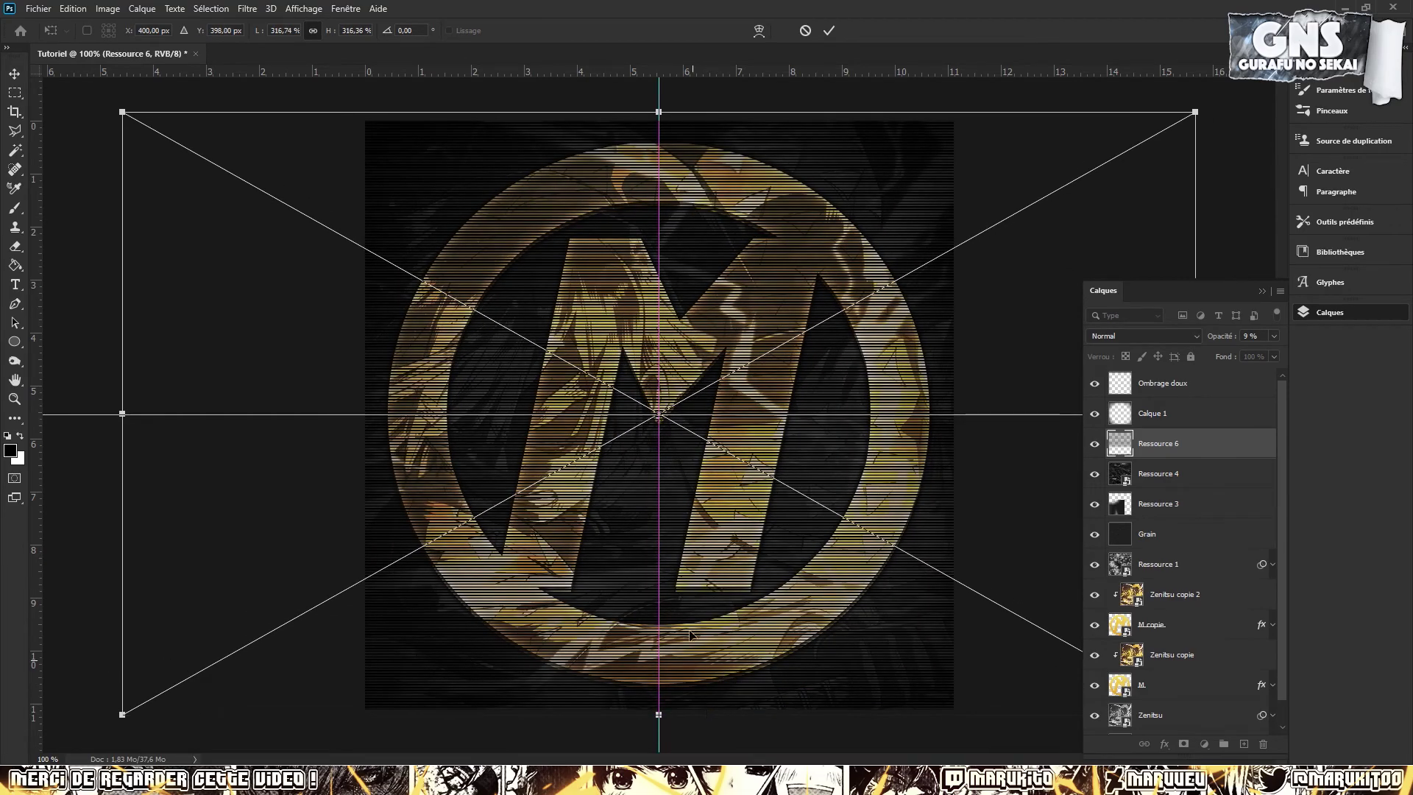
{"action": "left_click_drag", "start_coordinate": [658, 112], "coordinate": [658, 120]}
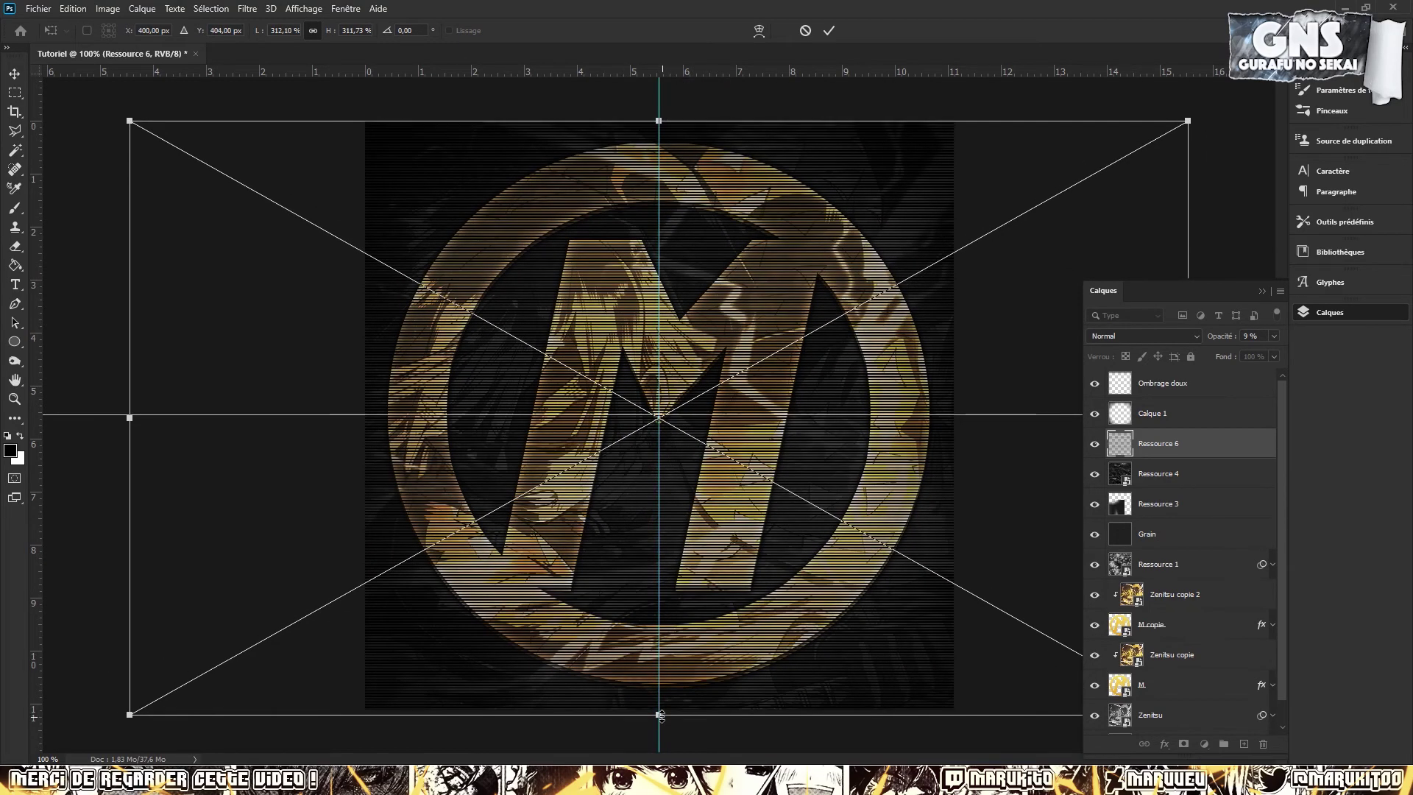
{"action": "left_click_drag", "start_coordinate": [659, 714], "coordinate": [659, 709]}
{"action": "key", "text": "Return"}
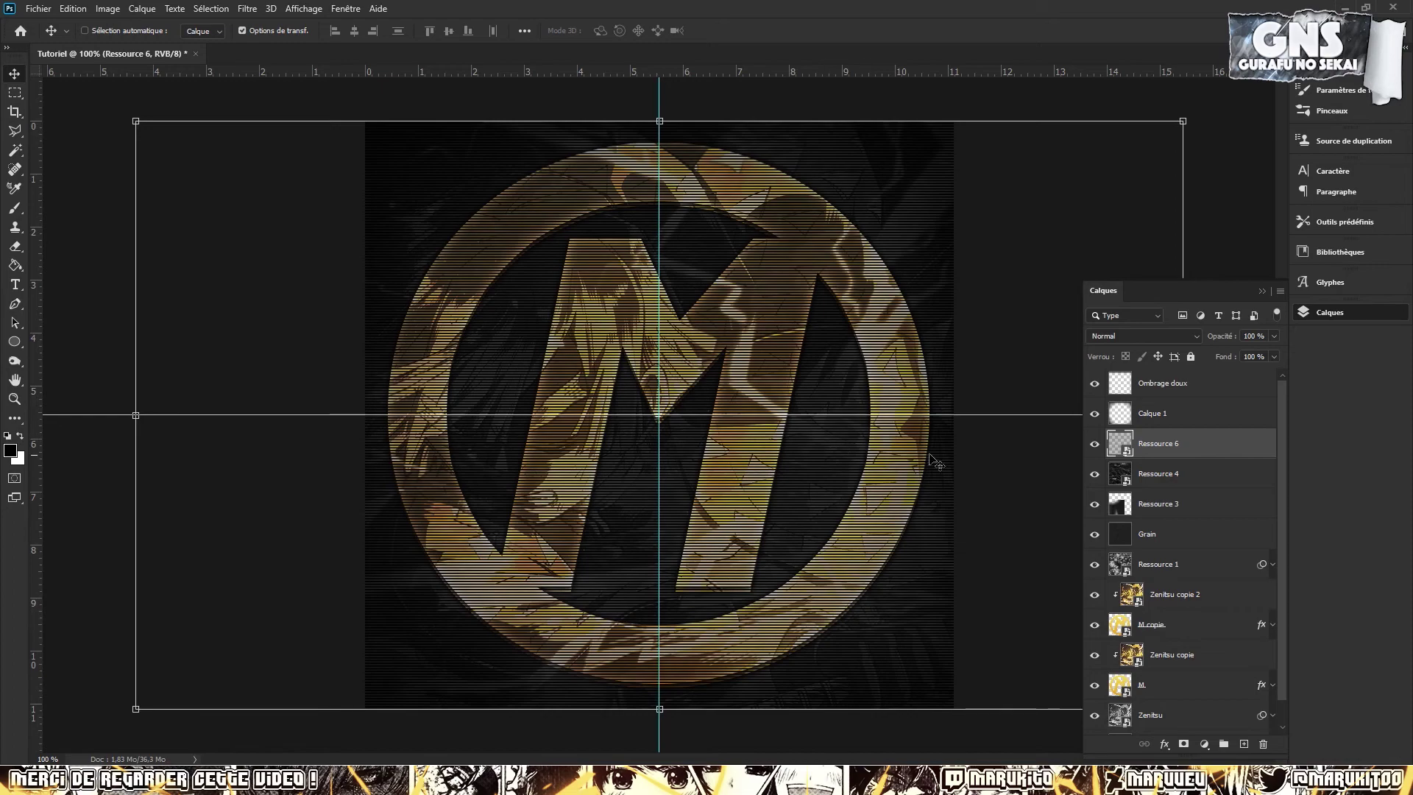
Lower the Ressource 6 layer's opacity to 10% and toggle its visibility to compare the line effect
{"action": "left_click", "coordinate": [1272, 338]}
{"action": "left_click_drag", "start_coordinate": [1277, 352], "coordinate": [1214, 357]}
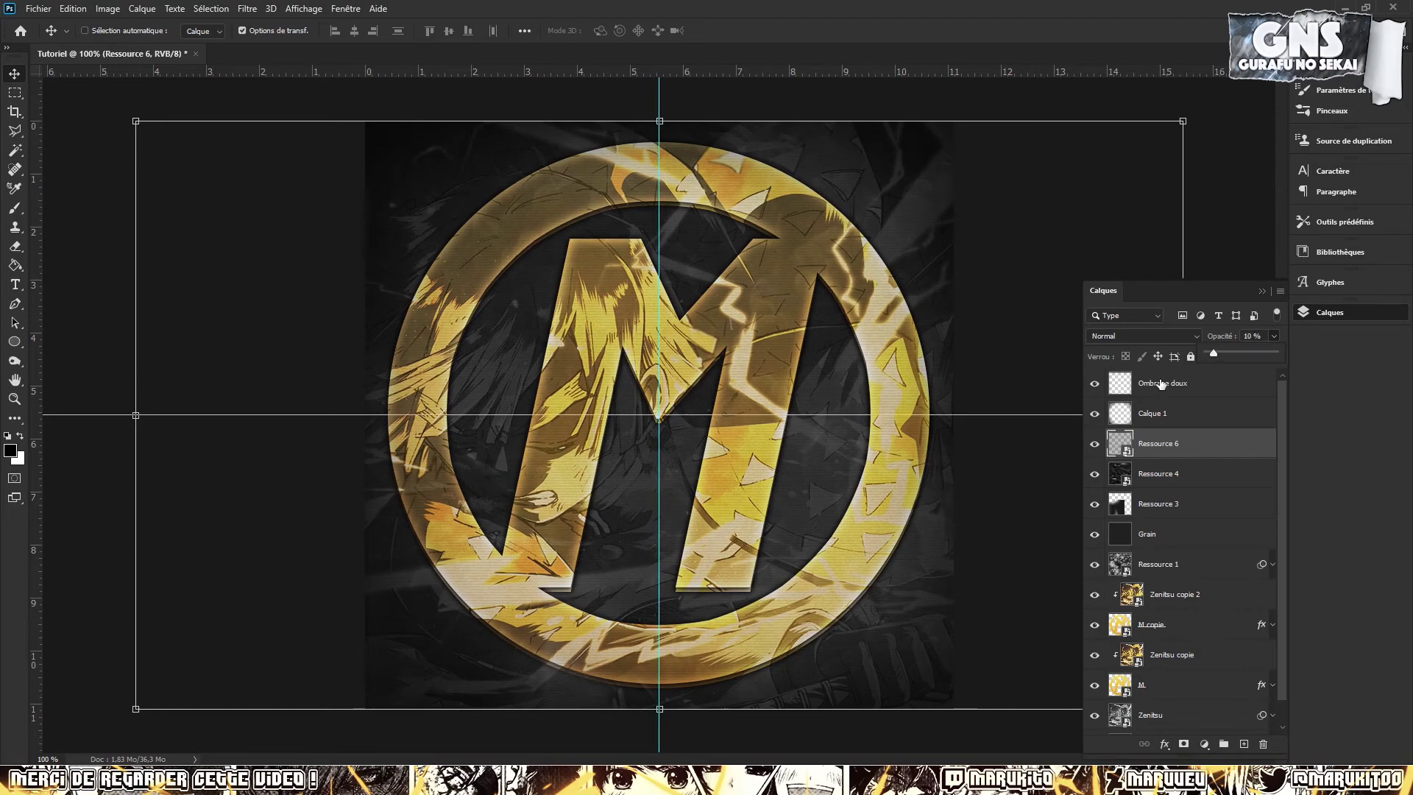
{"action": "left_click", "coordinate": [1095, 448]}
{"action": "left_click", "coordinate": [1094, 448]}
{"action": "left_click", "coordinate": [1094, 451]}
{"action": "left_click", "coordinate": [1093, 450]}
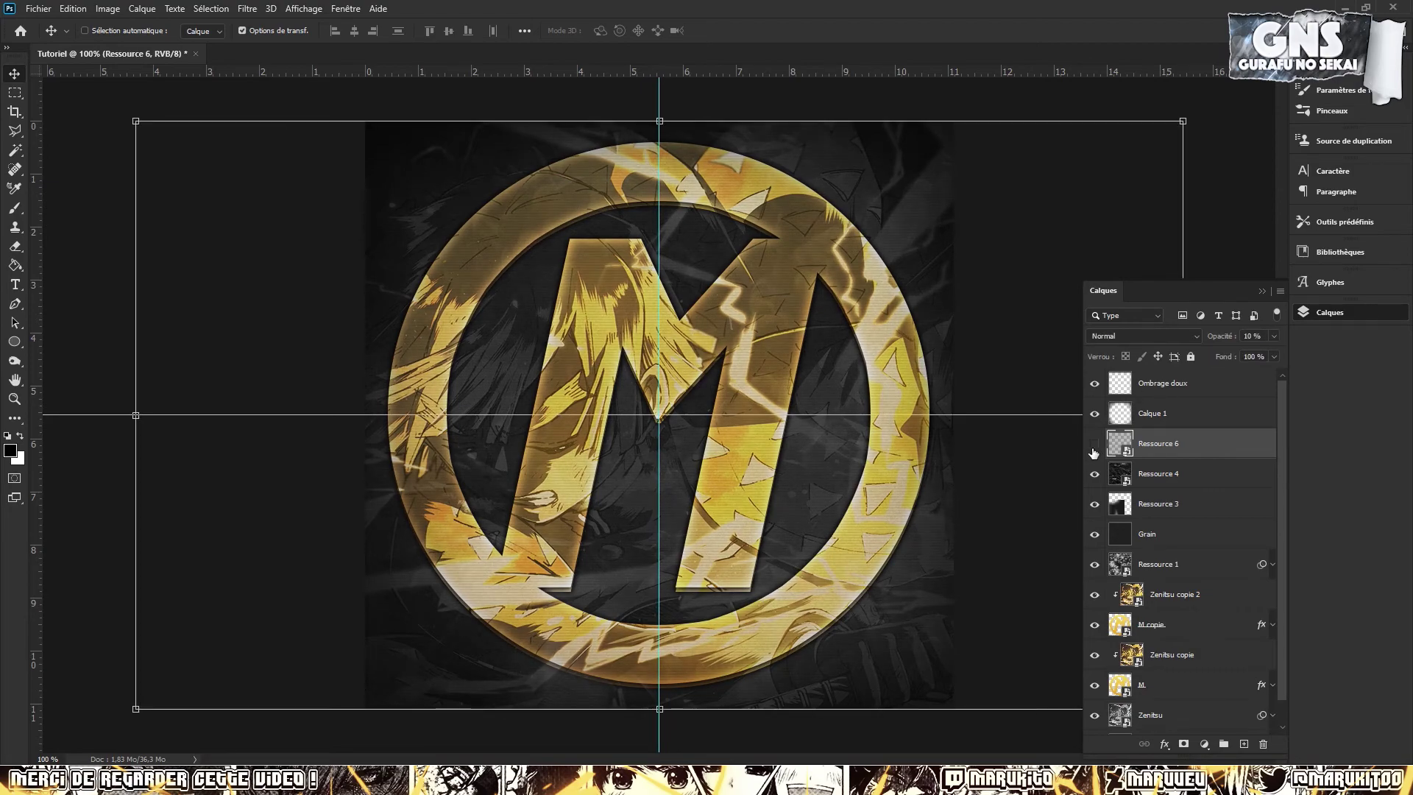
Place the Glitch 2 image directly above the Ressource 4 layer and scale it proportionally to the canvas height
{"action": "left_click", "coordinate": [1148, 474]}
{"action": "key", "text": "alt+Tab"}
{"action": "left_click_drag", "start_coordinate": [594, 298], "coordinate": [573, 682]}
{"action": "left_click_drag", "start_coordinate": [660, 248], "coordinate": [656, 119]}
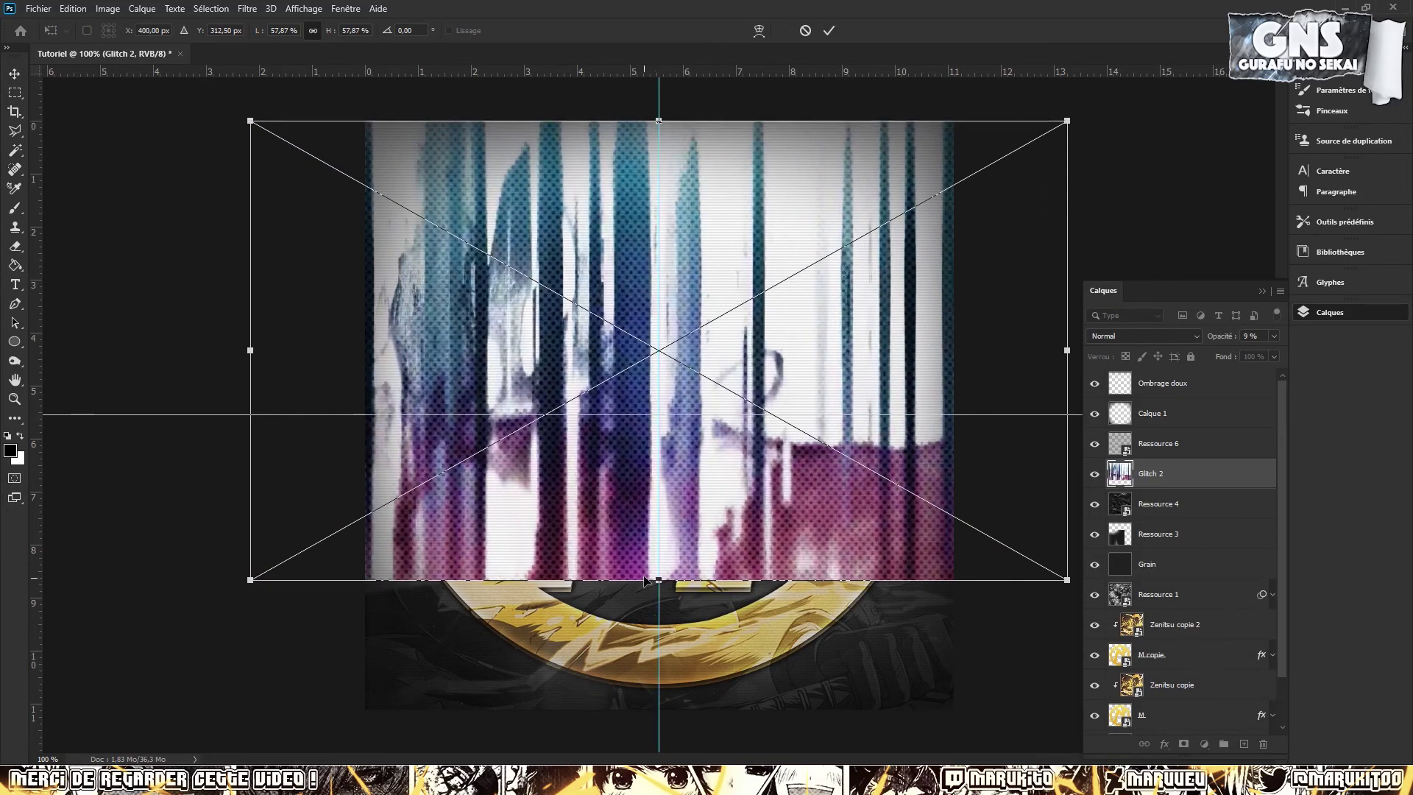
{"action": "left_click_drag", "start_coordinate": [659, 581], "coordinate": [660, 708]}
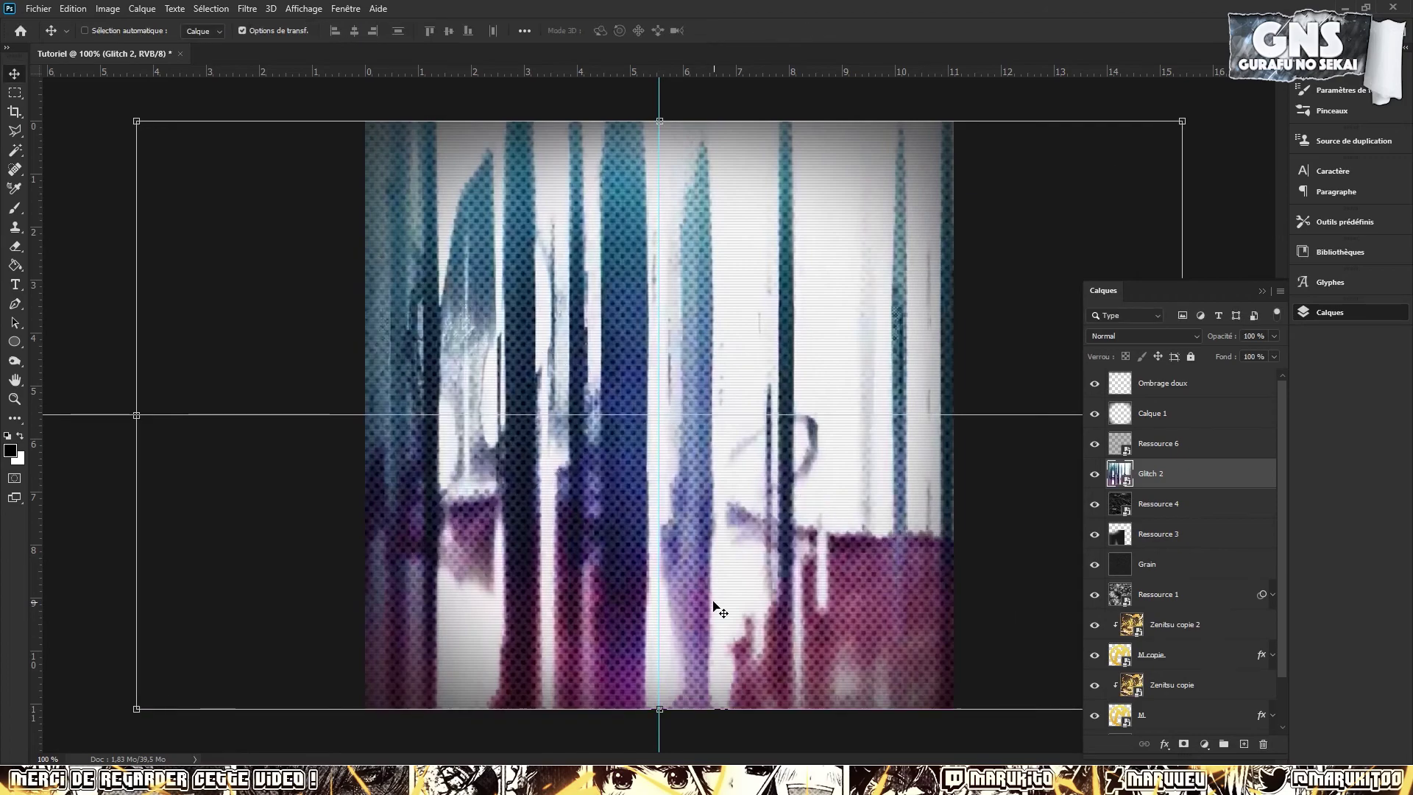
{"action": "key", "text": "Return"}
Desaturate the Glitch 2 image with a Hue/Saturation adjustment, setting the saturation to -100
{"action": "key", "text": "i"}
{"action": "key", "text": "ctrl+u"}
{"action": "left_click_drag", "start_coordinate": [661, 294], "coordinate": [582, 294]}
{"action": "left_click", "coordinate": [859, 182]}
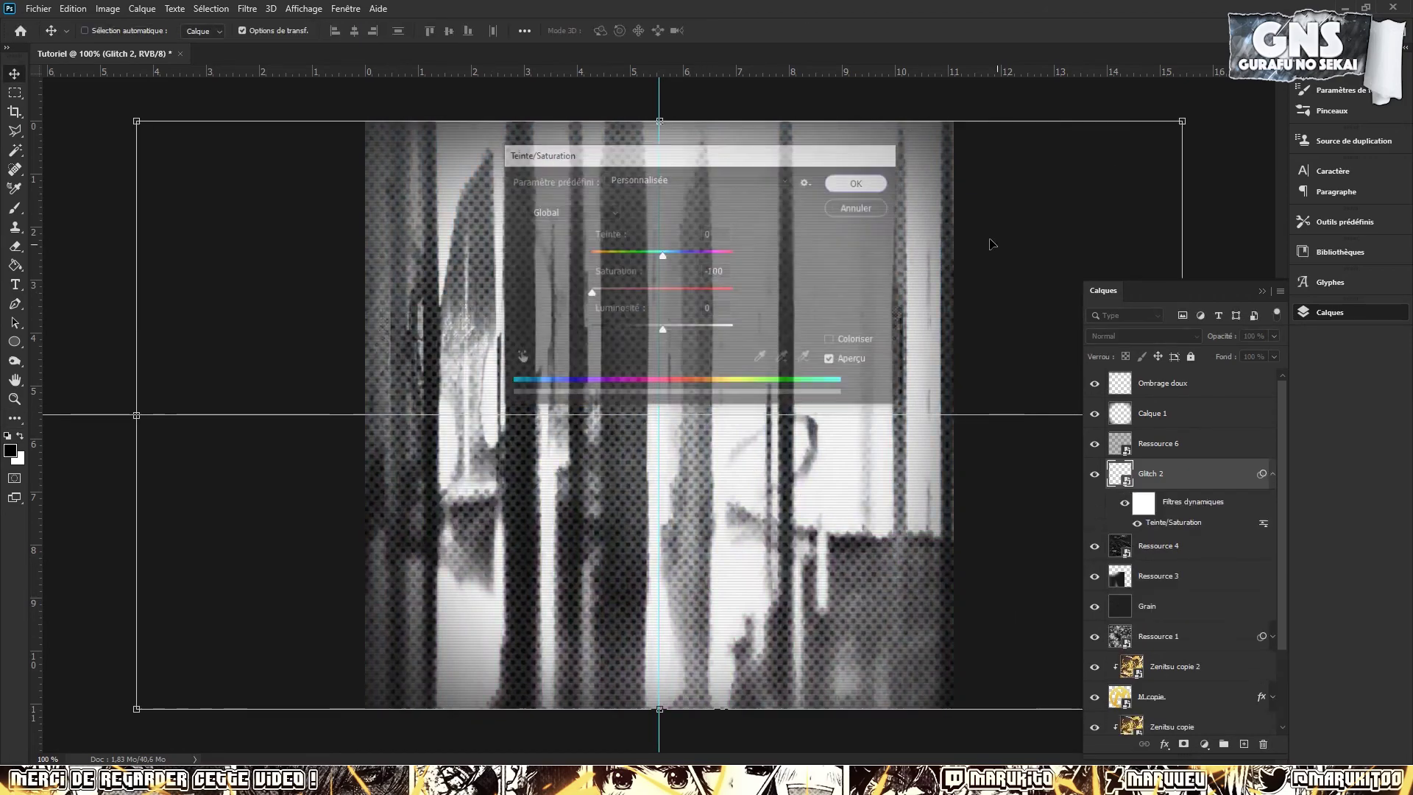
Set the Glitch 2 layer's blend mode to Incrustation and its opacity to 10%
{"action": "left_click", "coordinate": [1120, 336]}
{"action": "left_click", "coordinate": [1126, 489]}
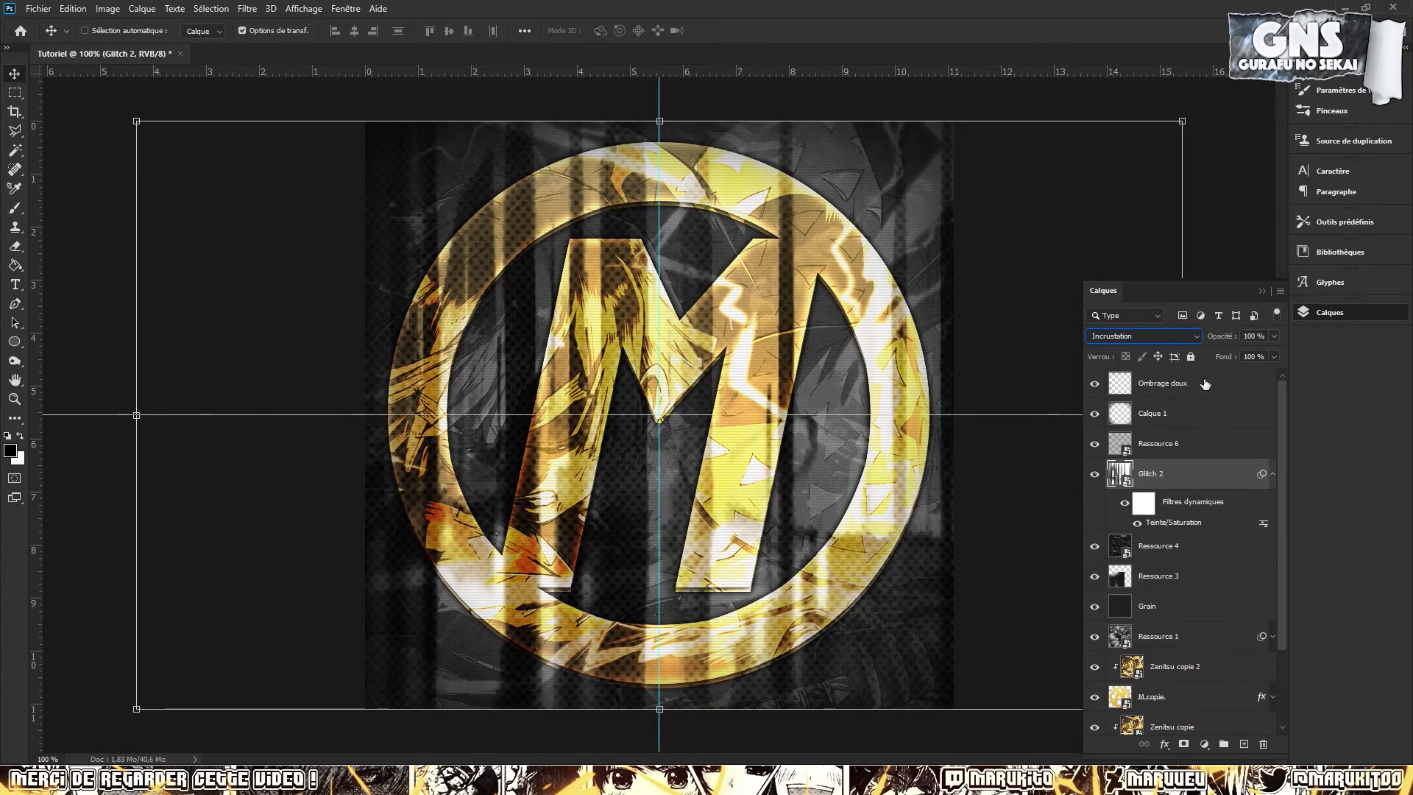
{"action": "left_click", "coordinate": [1272, 337]}
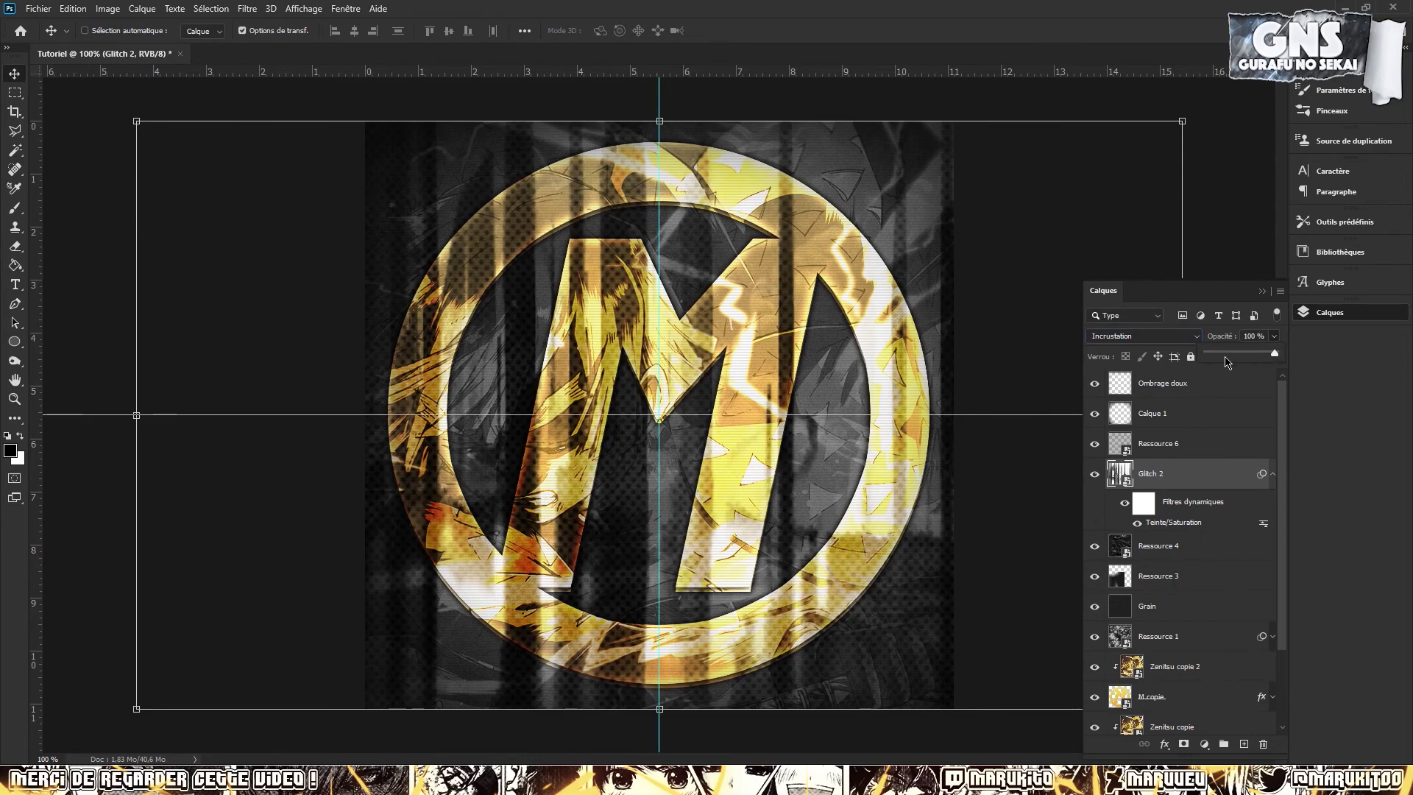
{"action": "left_click_drag", "start_coordinate": [1218, 354], "coordinate": [1215, 357]}
Toggle the Glitch 2 layer's visibility to compare its effect, and hide the guides on the canvas
{"action": "left_click", "coordinate": [1092, 477]}
{"action": "left_click", "coordinate": [1091, 478]}
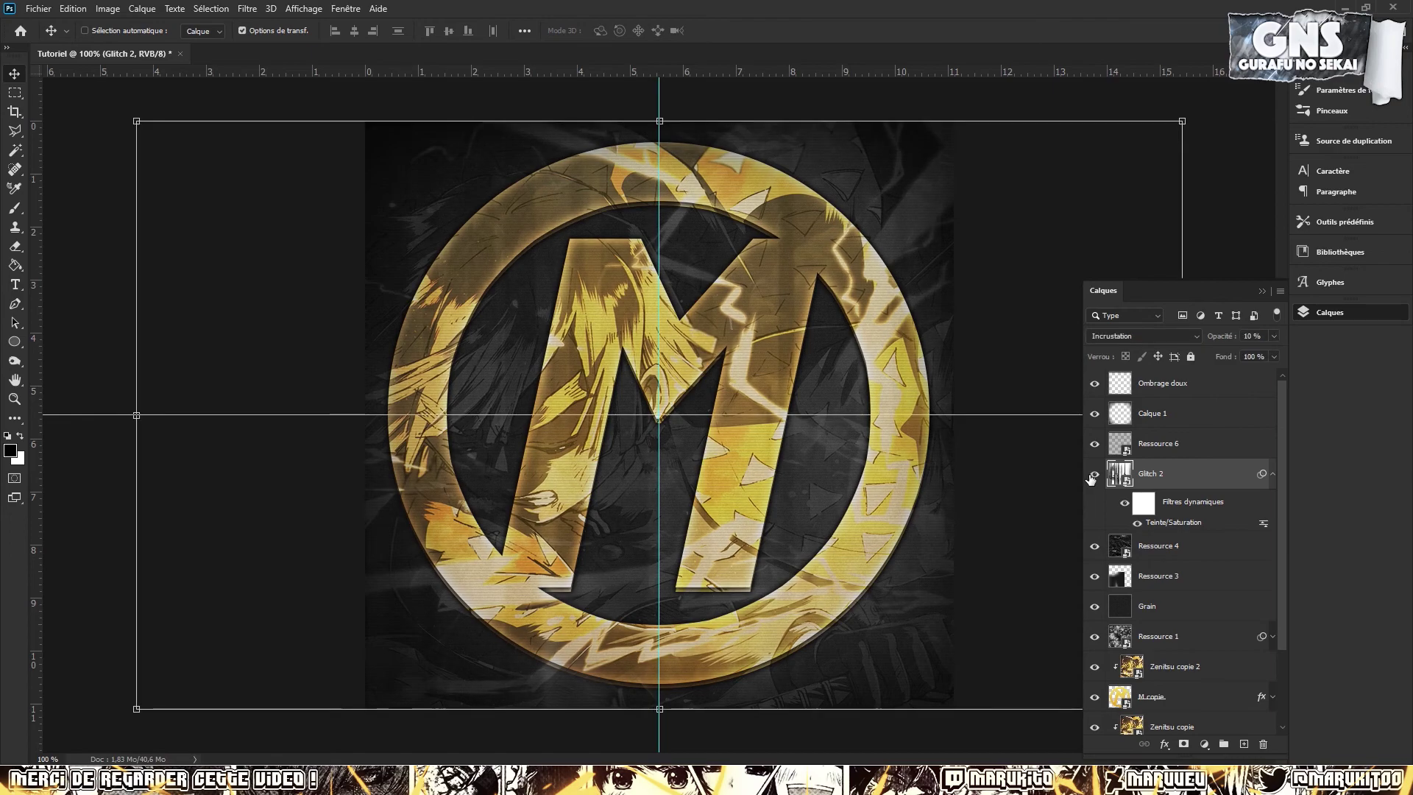
{"action": "left_click", "coordinate": [1091, 478]}
{"action": "left_click", "coordinate": [1090, 478]}
{"action": "key", "text": "ctrl+h"}
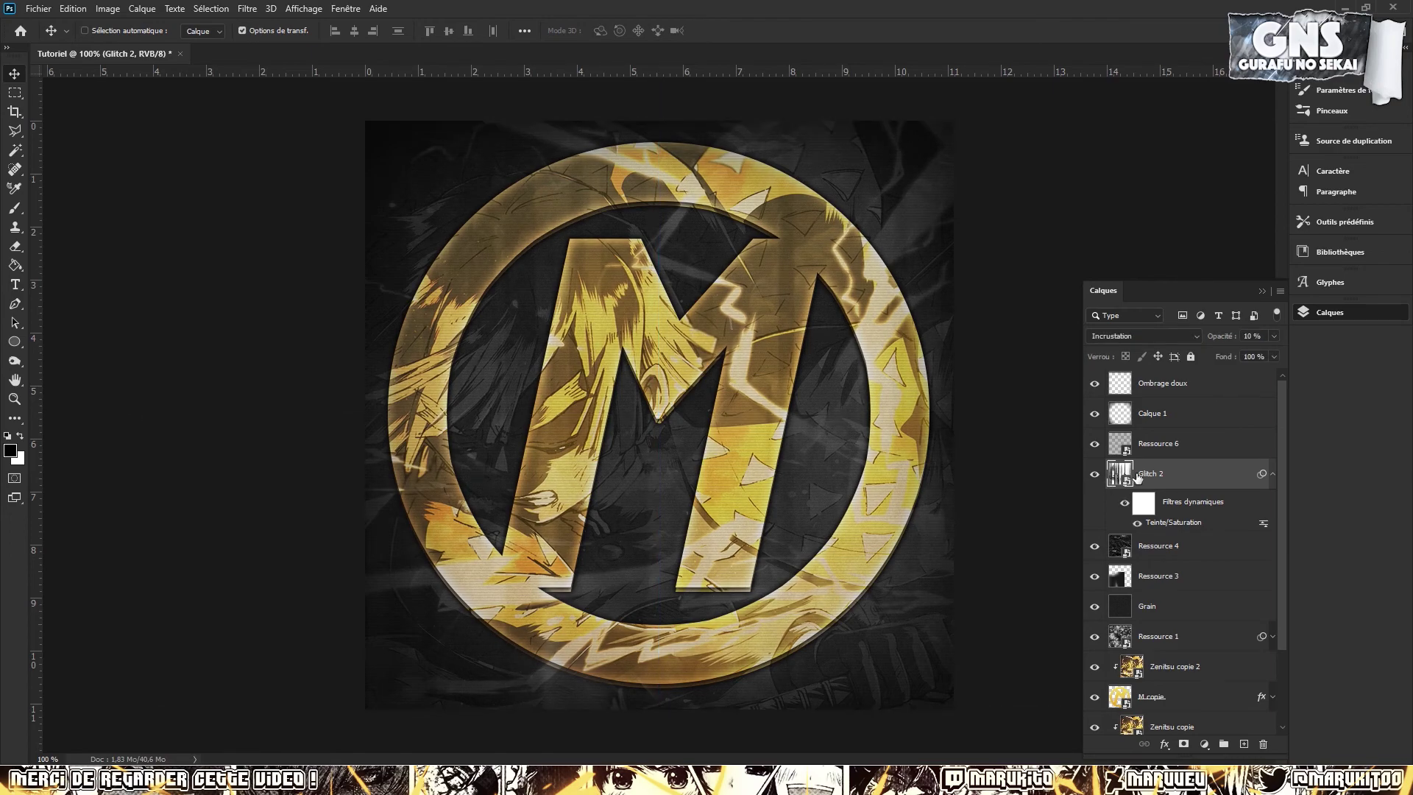